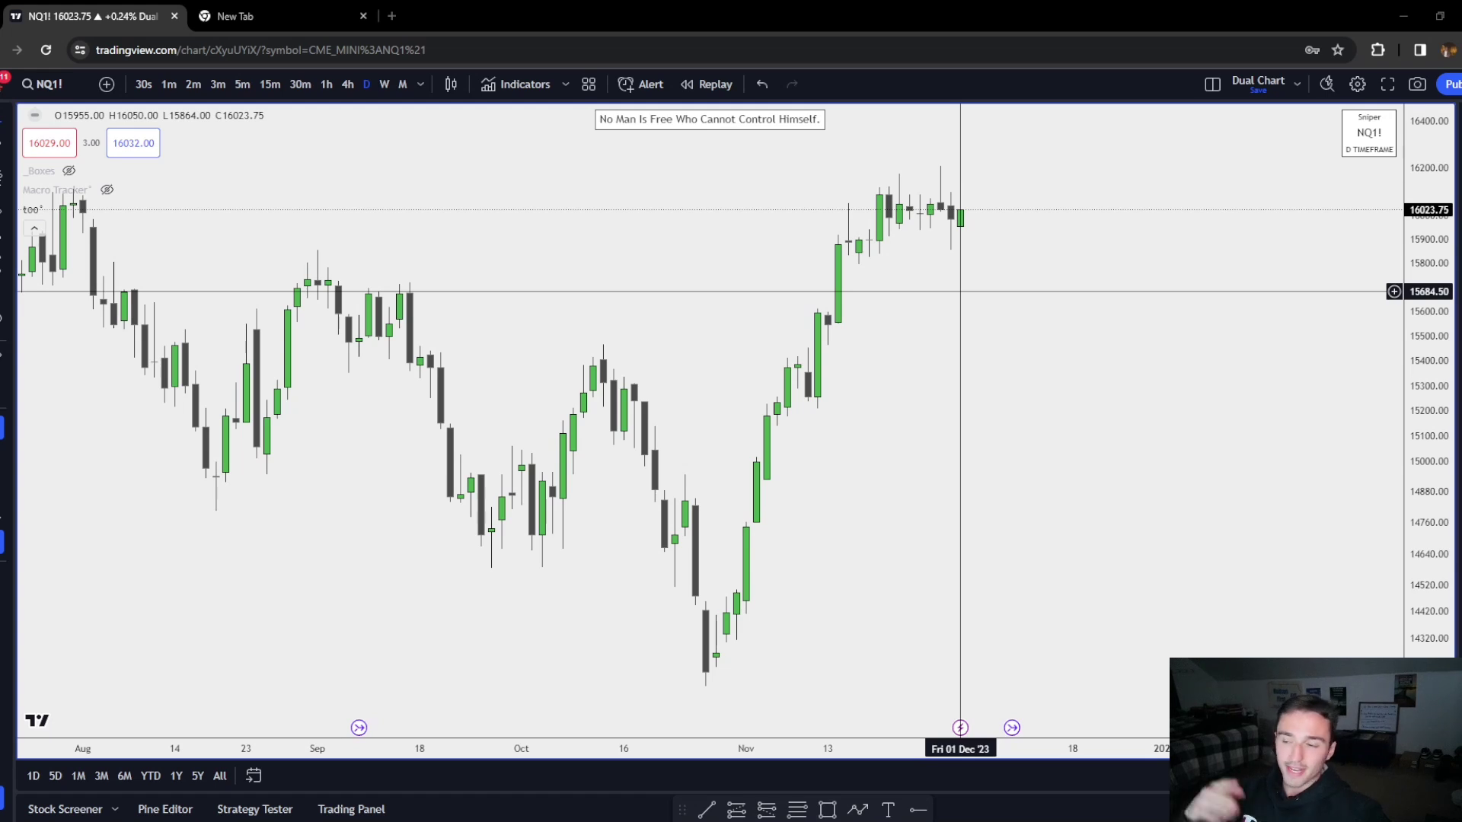
Draw a zigzag path in the empty area after the candles, with a higher second peak, a lower low and a final upward leg
left_click_drag(958, 343, 586, 447)
left_click(742, 497)
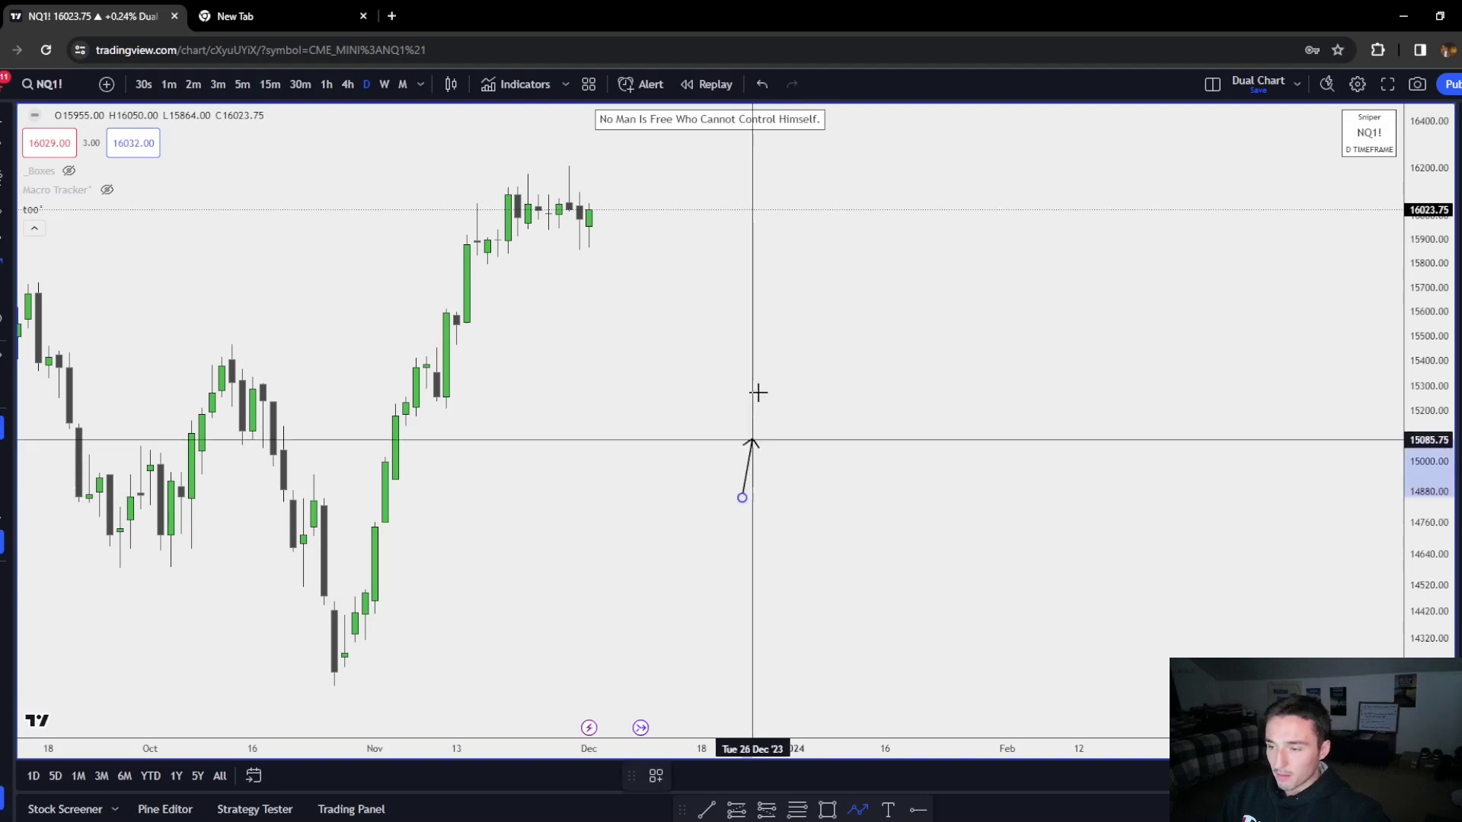
left_click(865, 552)
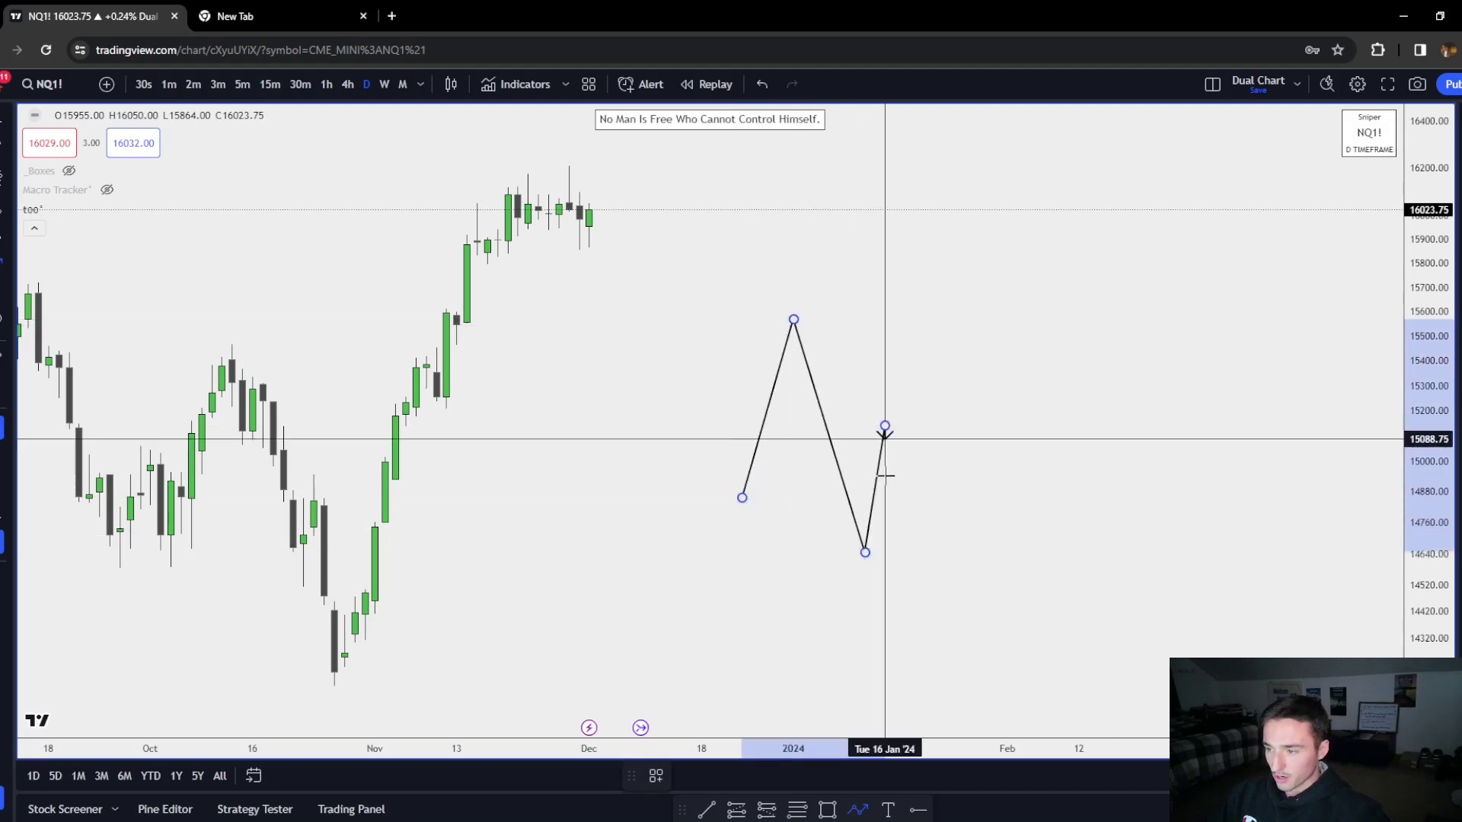
left_click(884, 425)
left_click(915, 609)
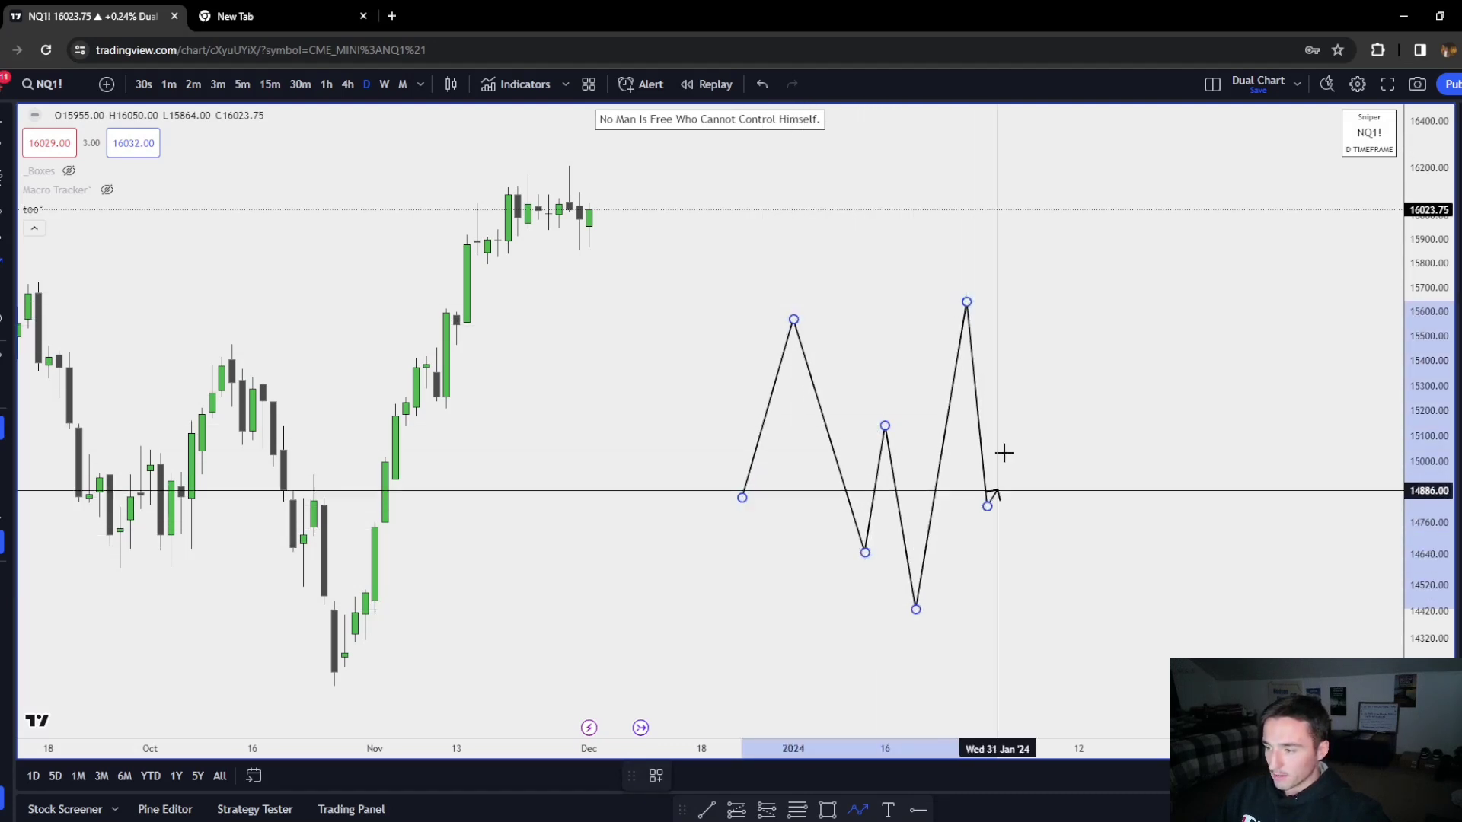
left_click(1018, 370)
left_click(1079, 572)
double_click(1100, 472)
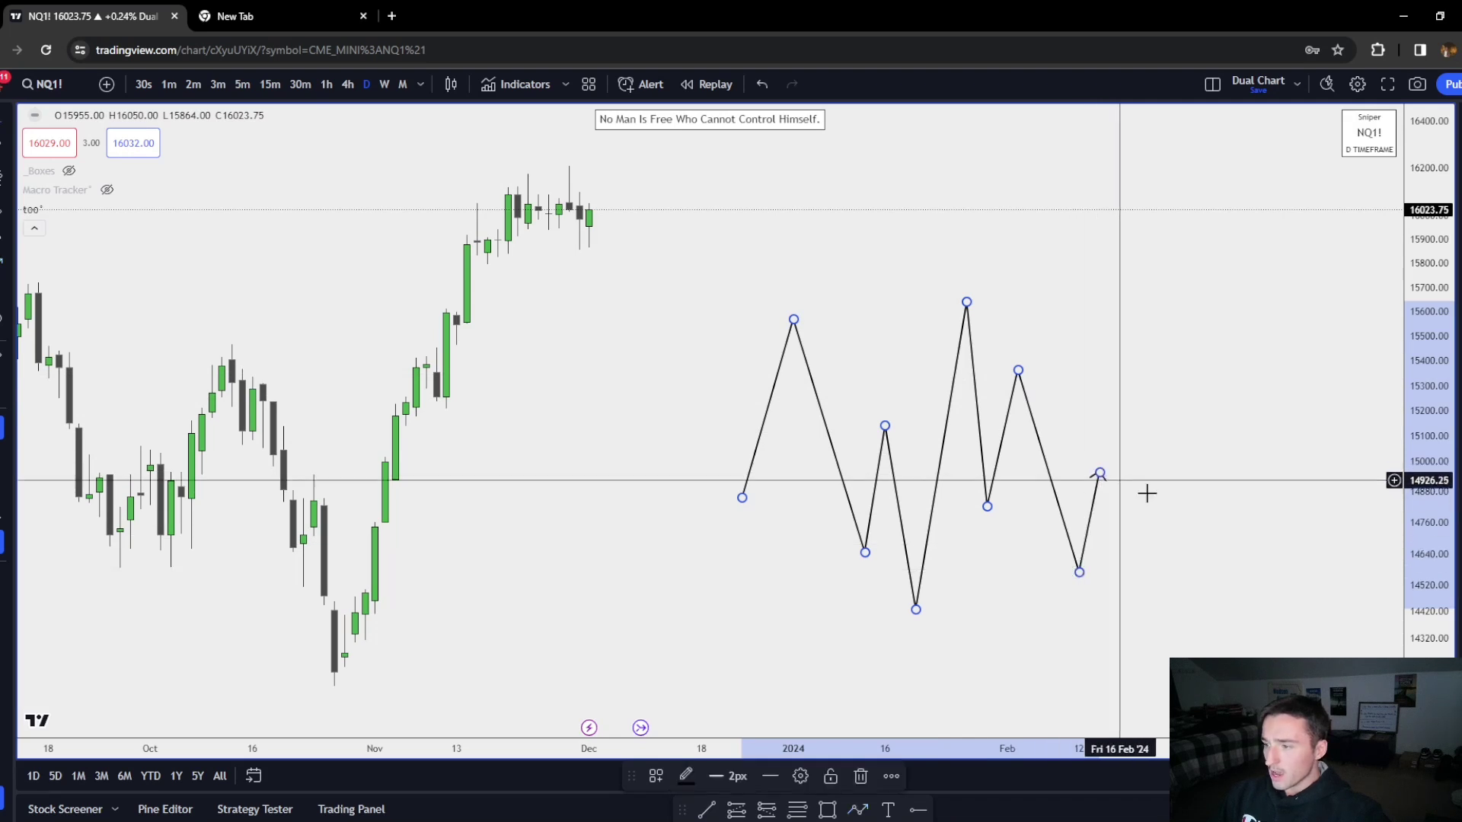
Adjust the path's points, making the first low and following bounce earlier and the lower peak after the highest one slightly later
left_click_drag(1155, 495, 925, 424)
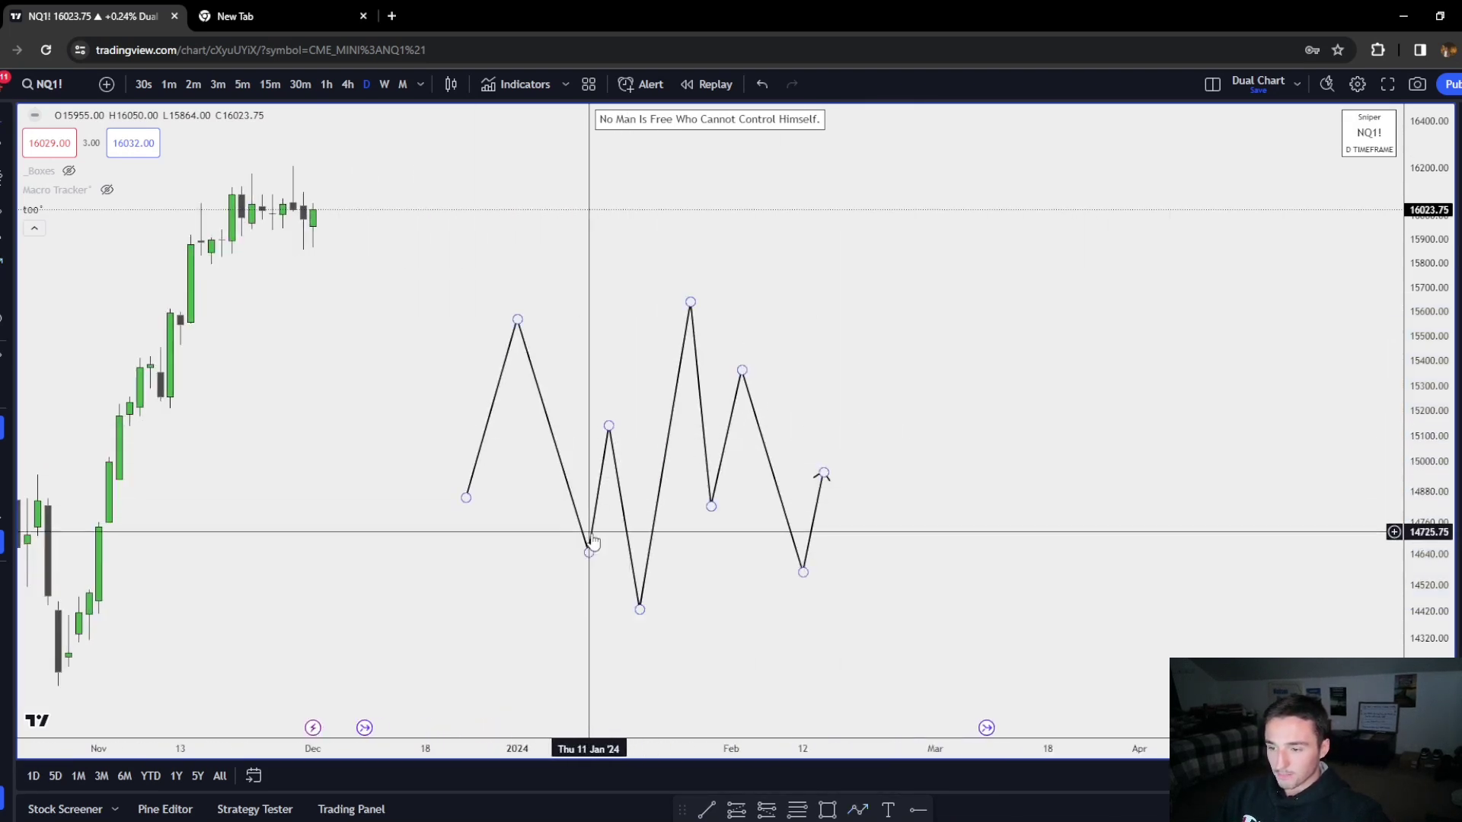
left_click_drag(590, 550, 558, 550)
left_click_drag(609, 427, 599, 427)
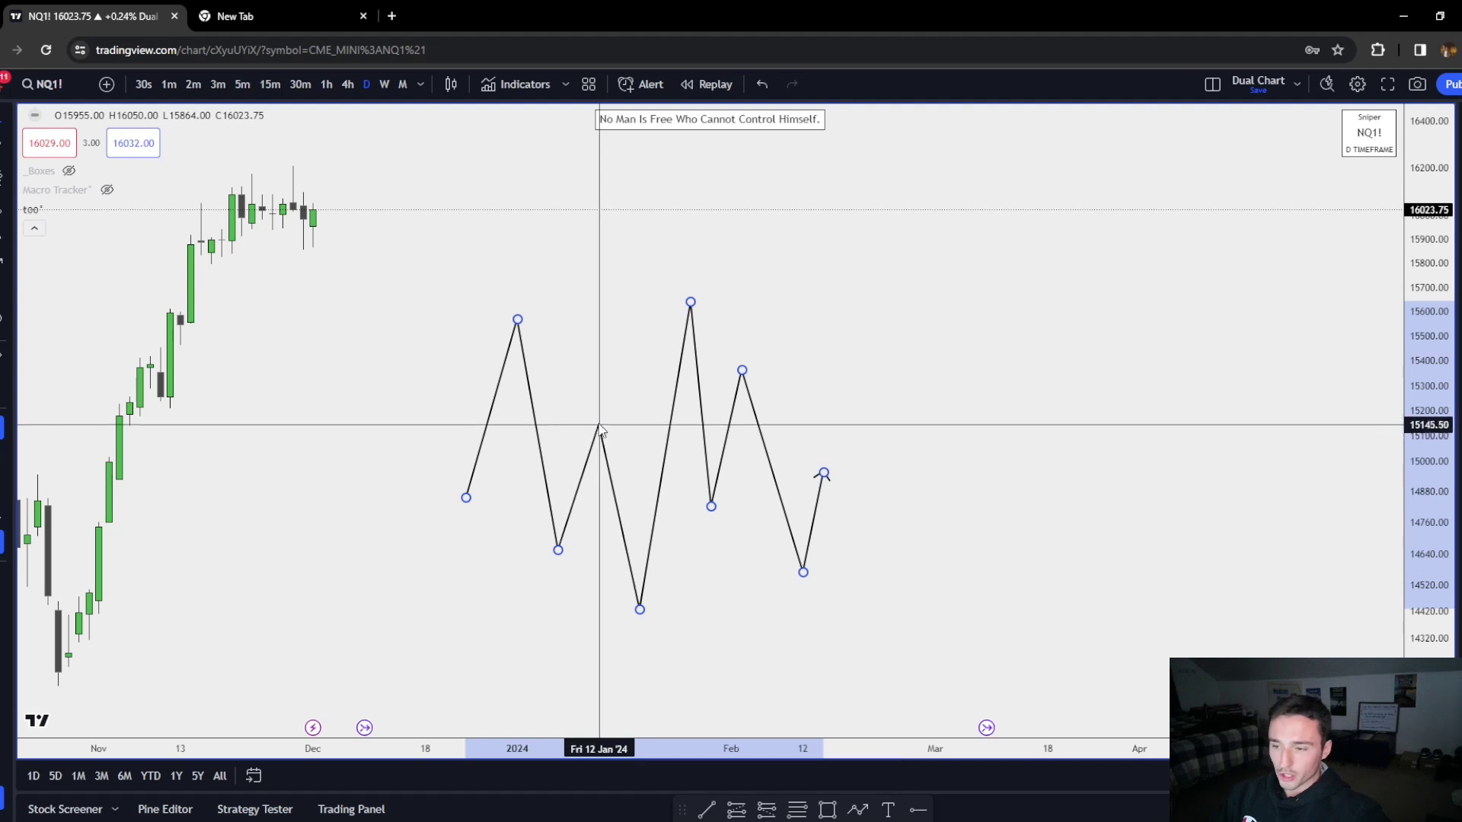
left_click(815, 324)
left_click_drag(743, 371, 763, 371)
Draw a horizontal trend line from the path's first peak at about 15,573 across to the higher second peak
left_click_drag(899, 396, 1010, 395)
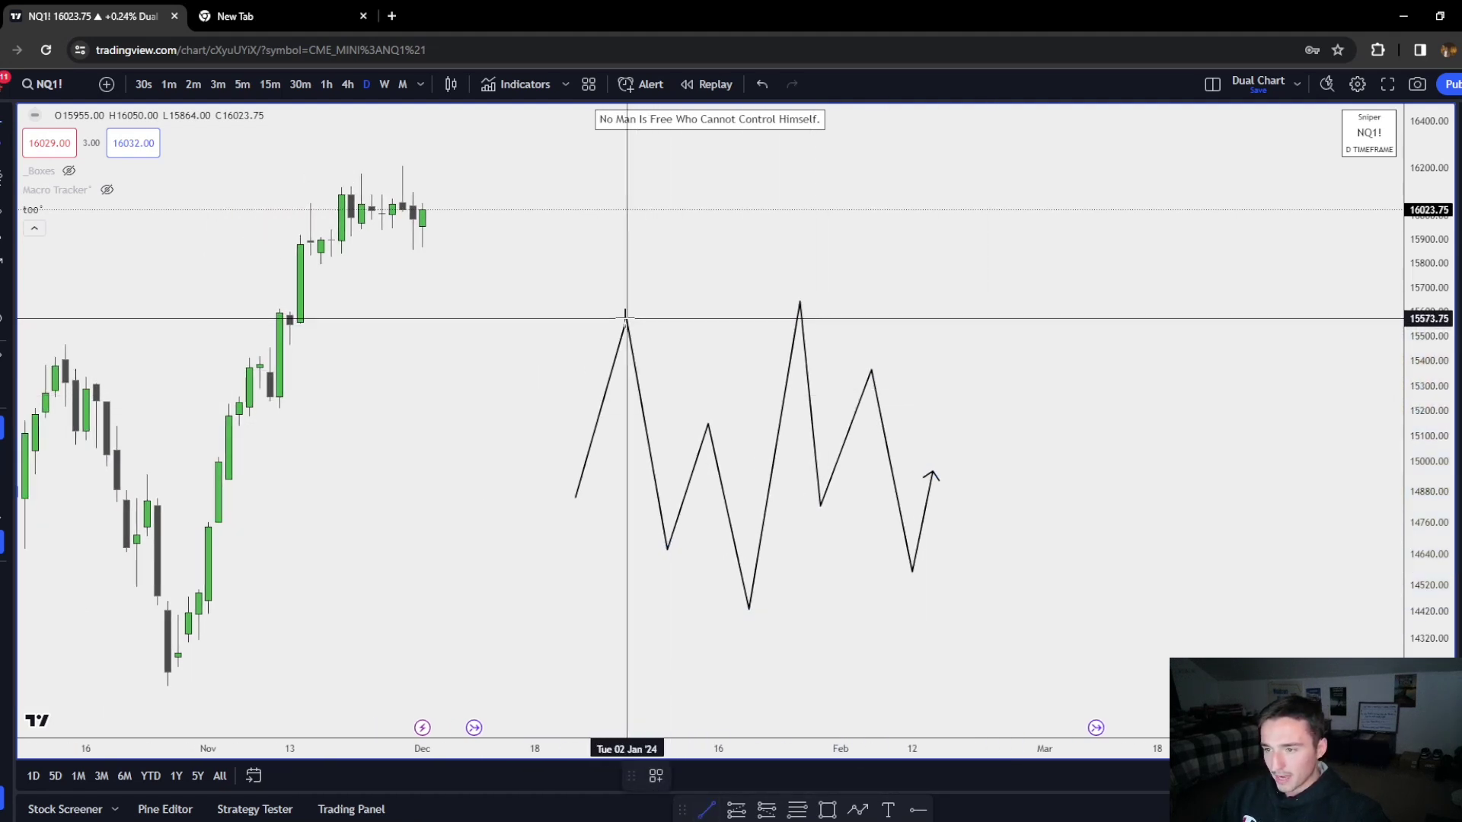
left_click(793, 318)
scroll(872, 451, "up", 3)
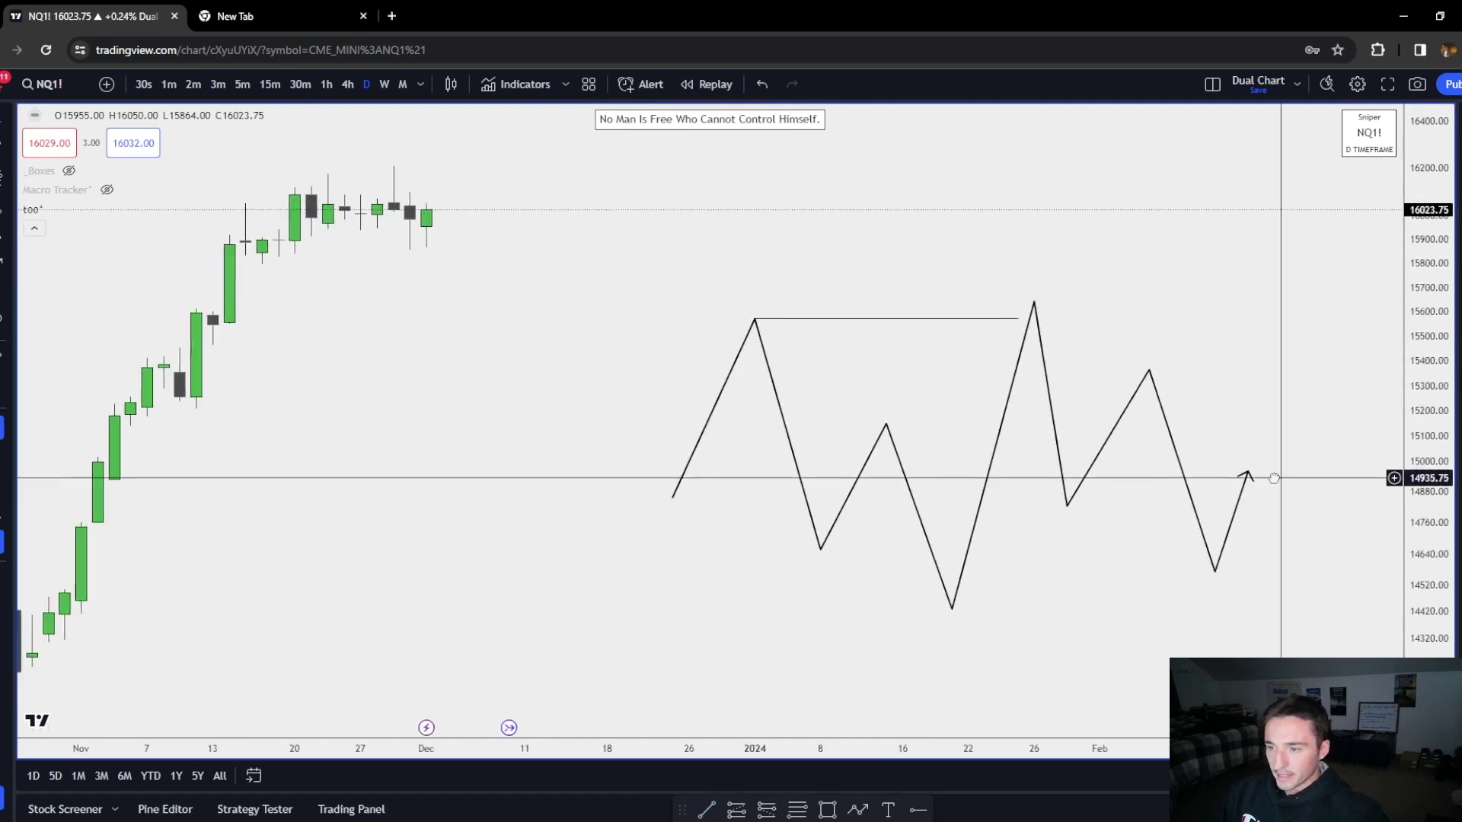
scroll(935, 554, "up", 3)
scroll(938, 522, "down", 5)
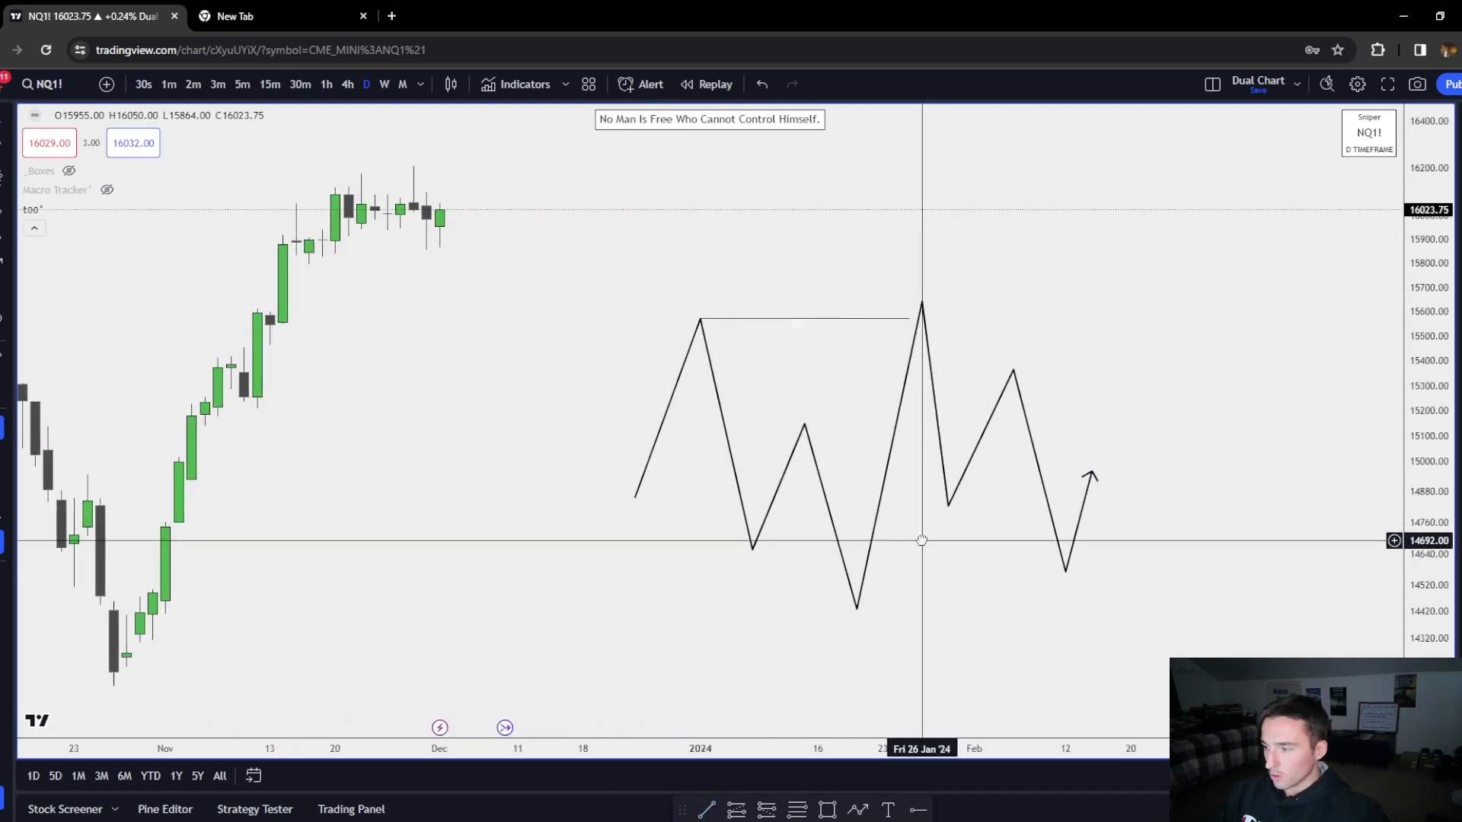
Shift the path's low after the highest peak later, to around the start of February
left_click_drag(939, 506, 967, 504)
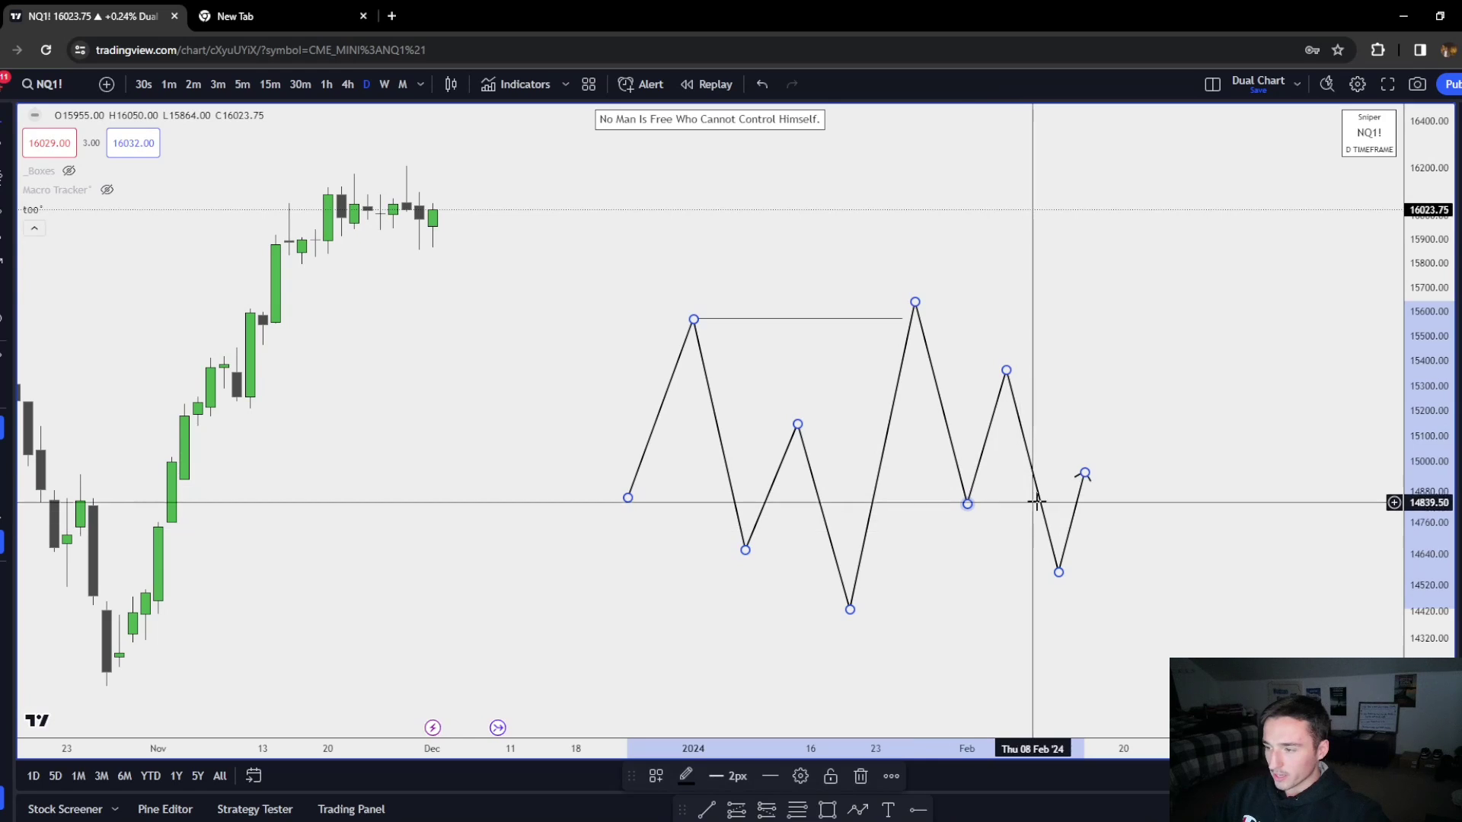
left_click(985, 503)
left_click_drag(995, 555, 902, 576)
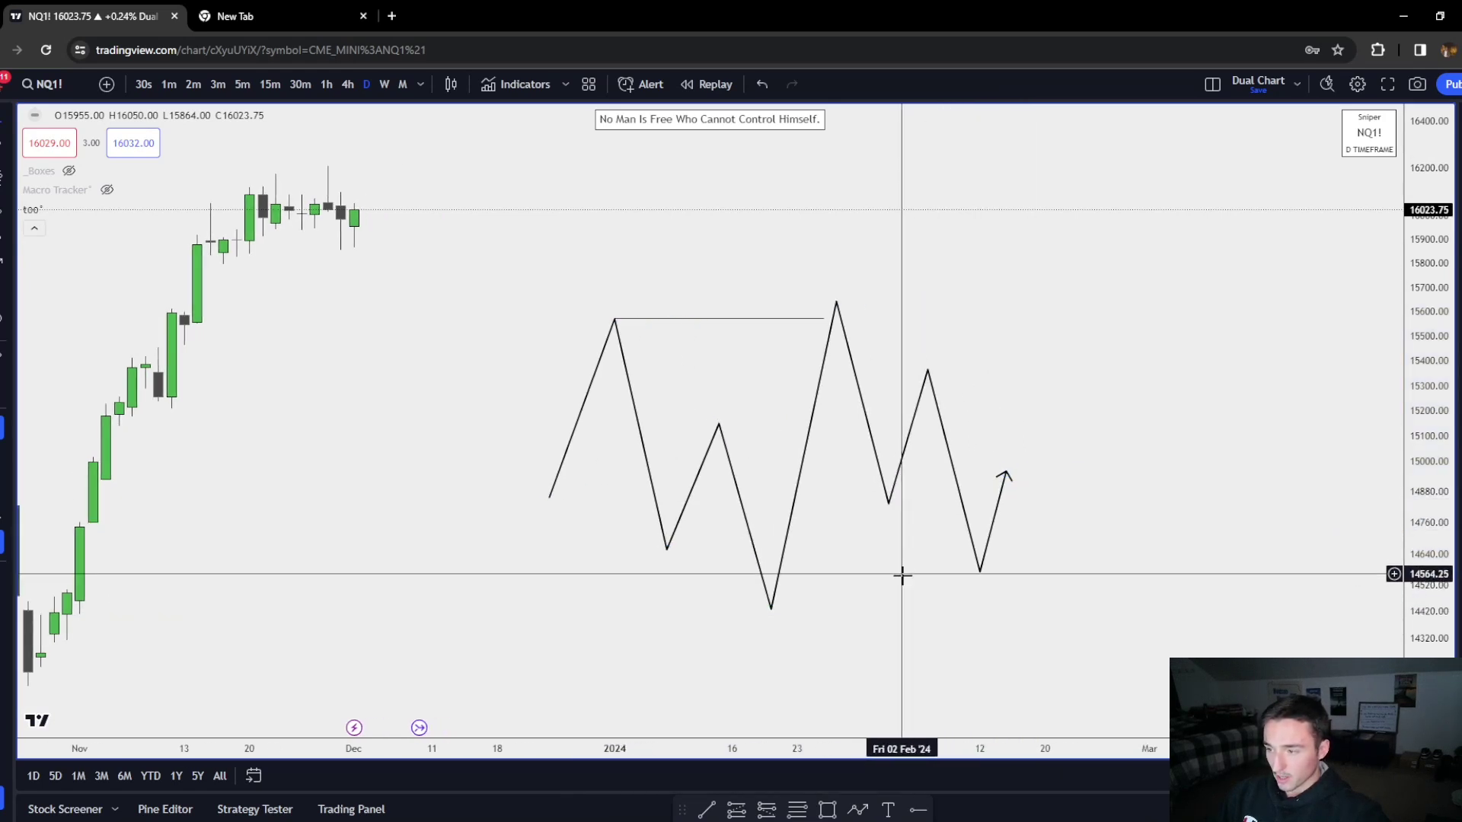
Draw a rectangle zone around the path's arrowhead and move the path's end point to 15 Feb at about 14,944
left_click(828, 811)
left_click_drag(942, 467, 1084, 490)
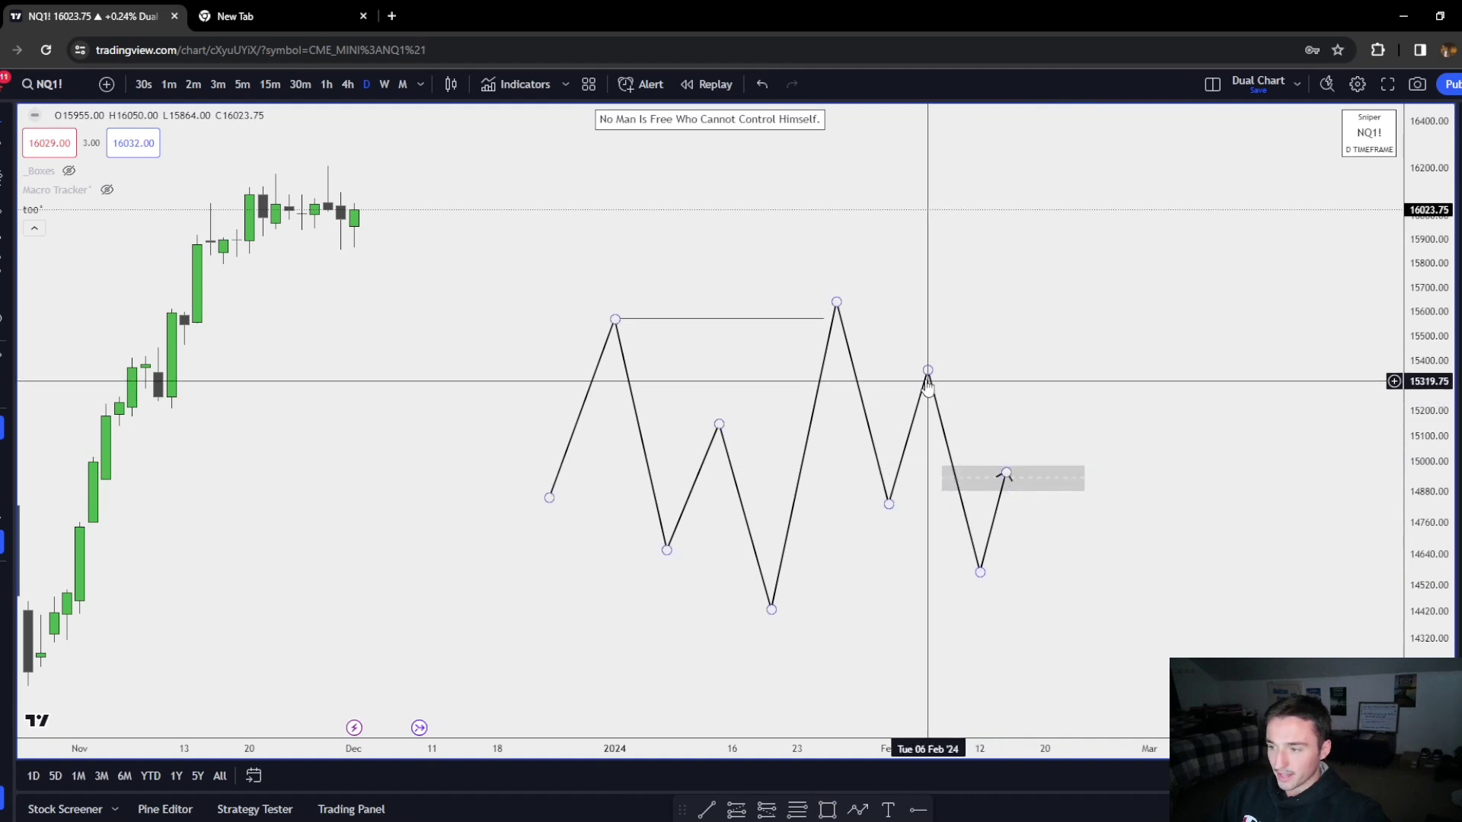
left_click_drag(1174, 554, 1123, 561)
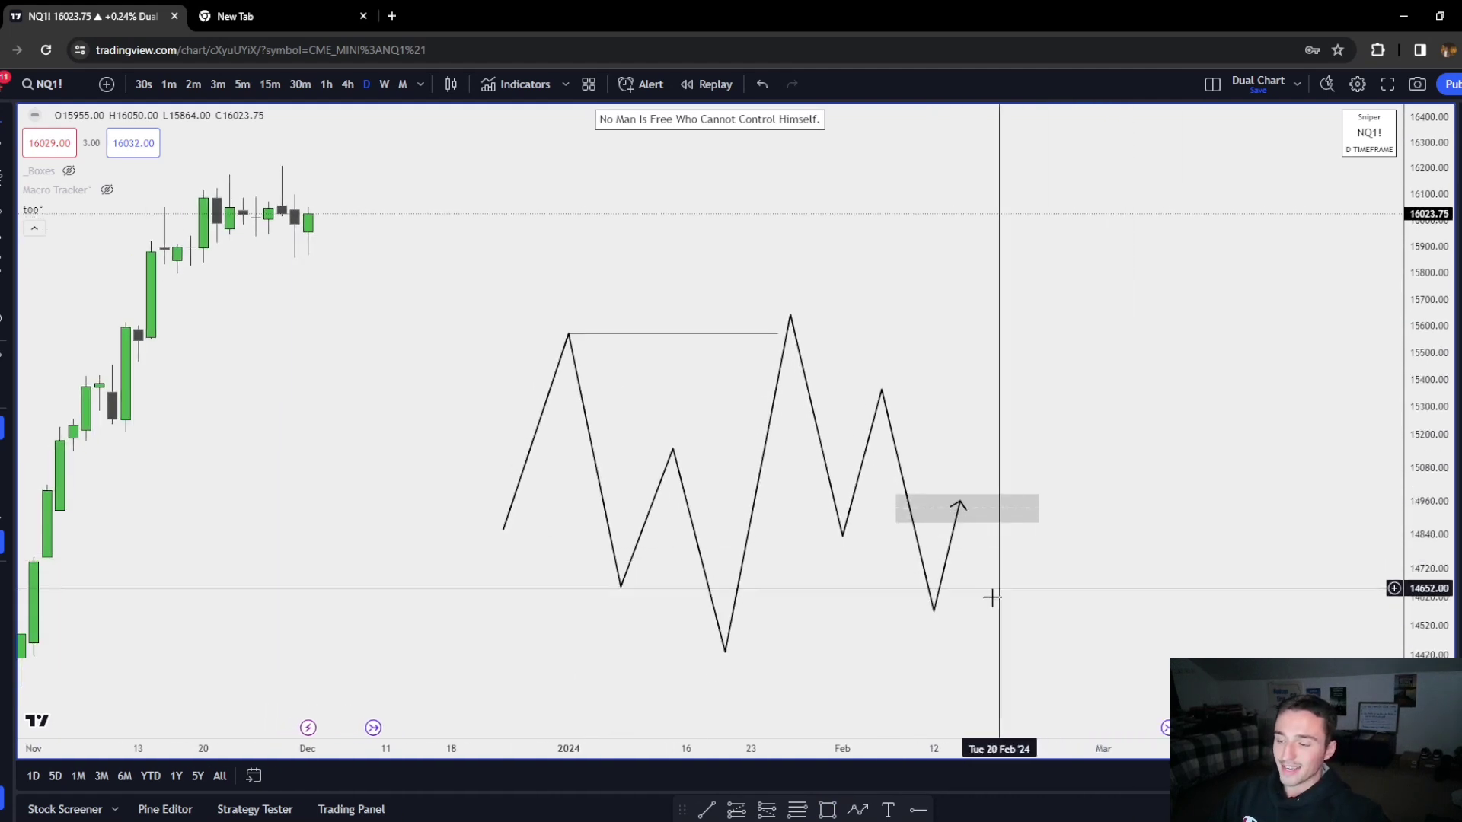
left_click_drag(961, 503, 986, 536)
left_click_drag(1017, 698, 970, 506)
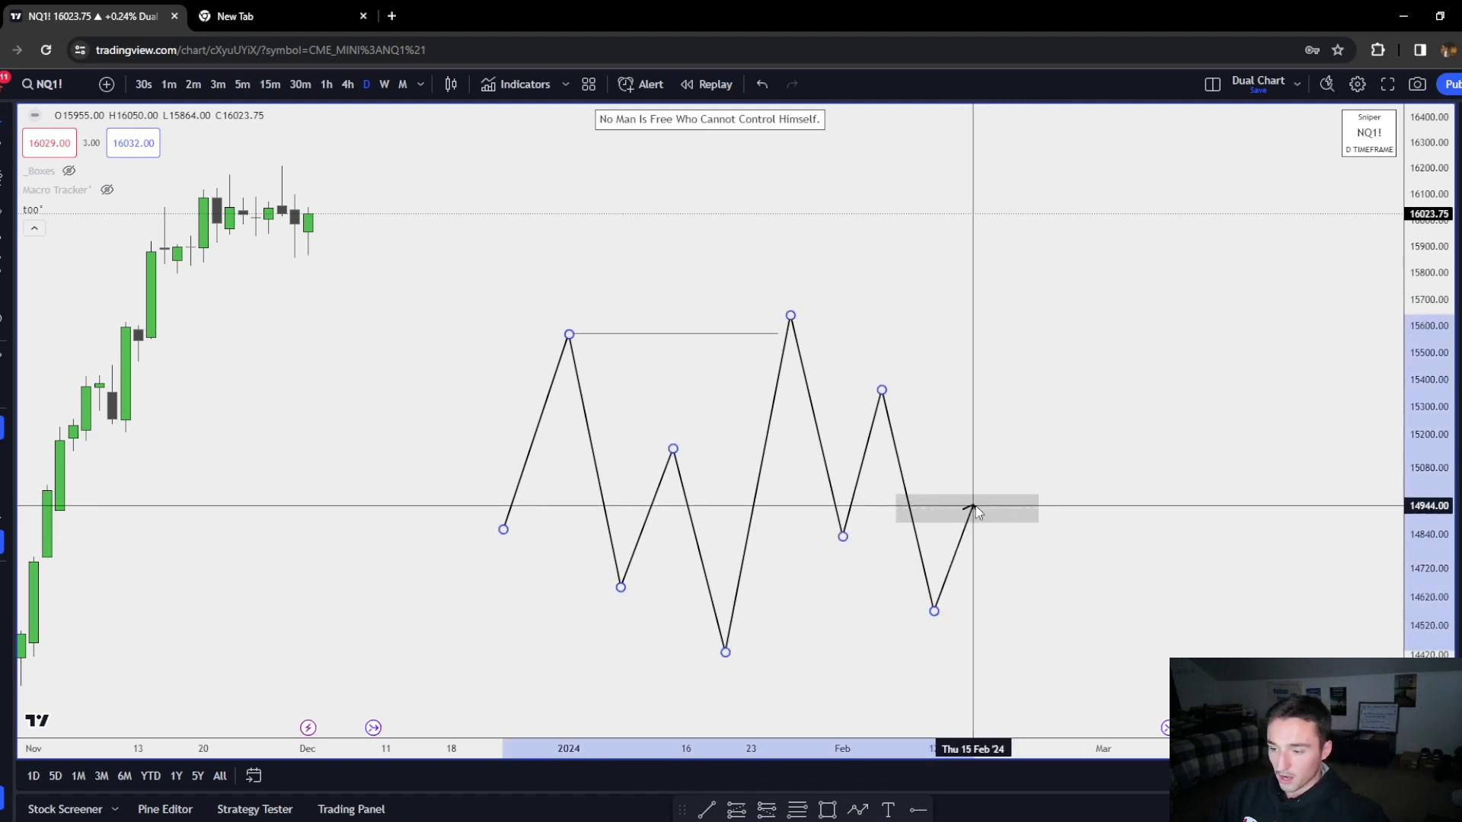
Draw a horizontal trend line from the path's lowest low at 14428.25 on 19 Jan to late February
left_click(706, 809)
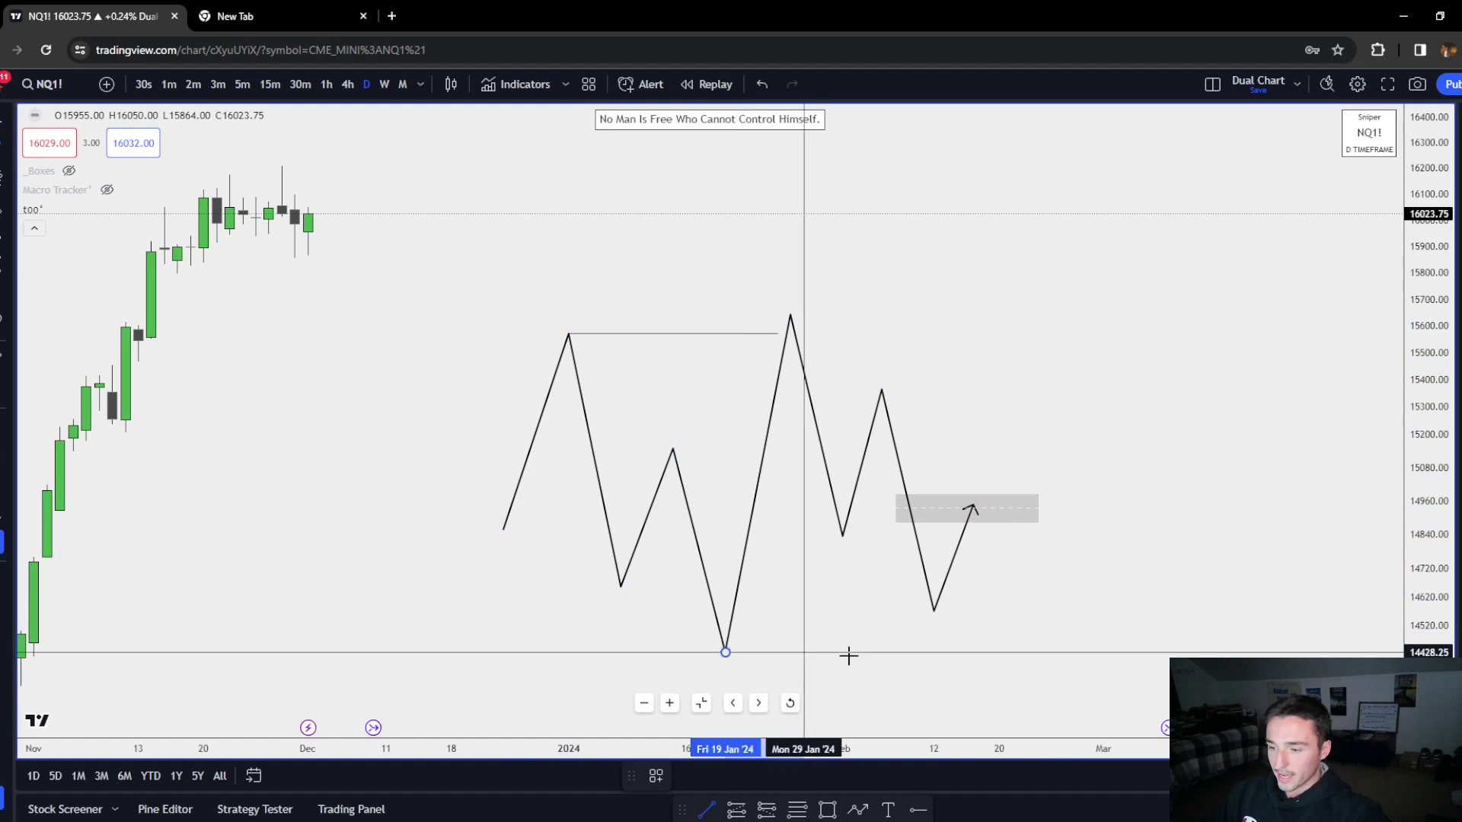
left_click(1034, 655)
scroll(966, 565, "down", 3)
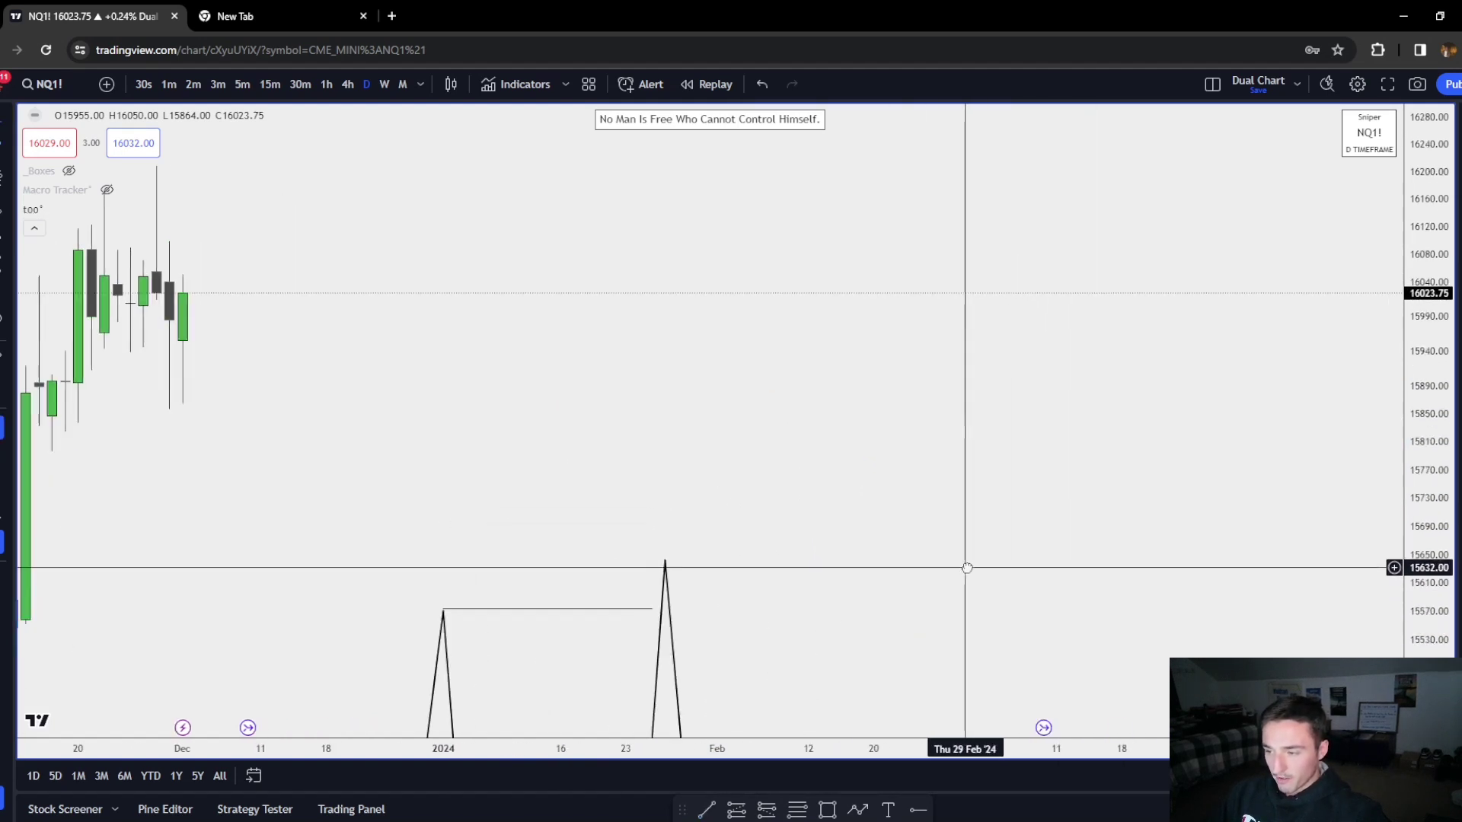
left_click_drag(1419, 576, 1417, 544)
left_click_drag(970, 558, 982, 495)
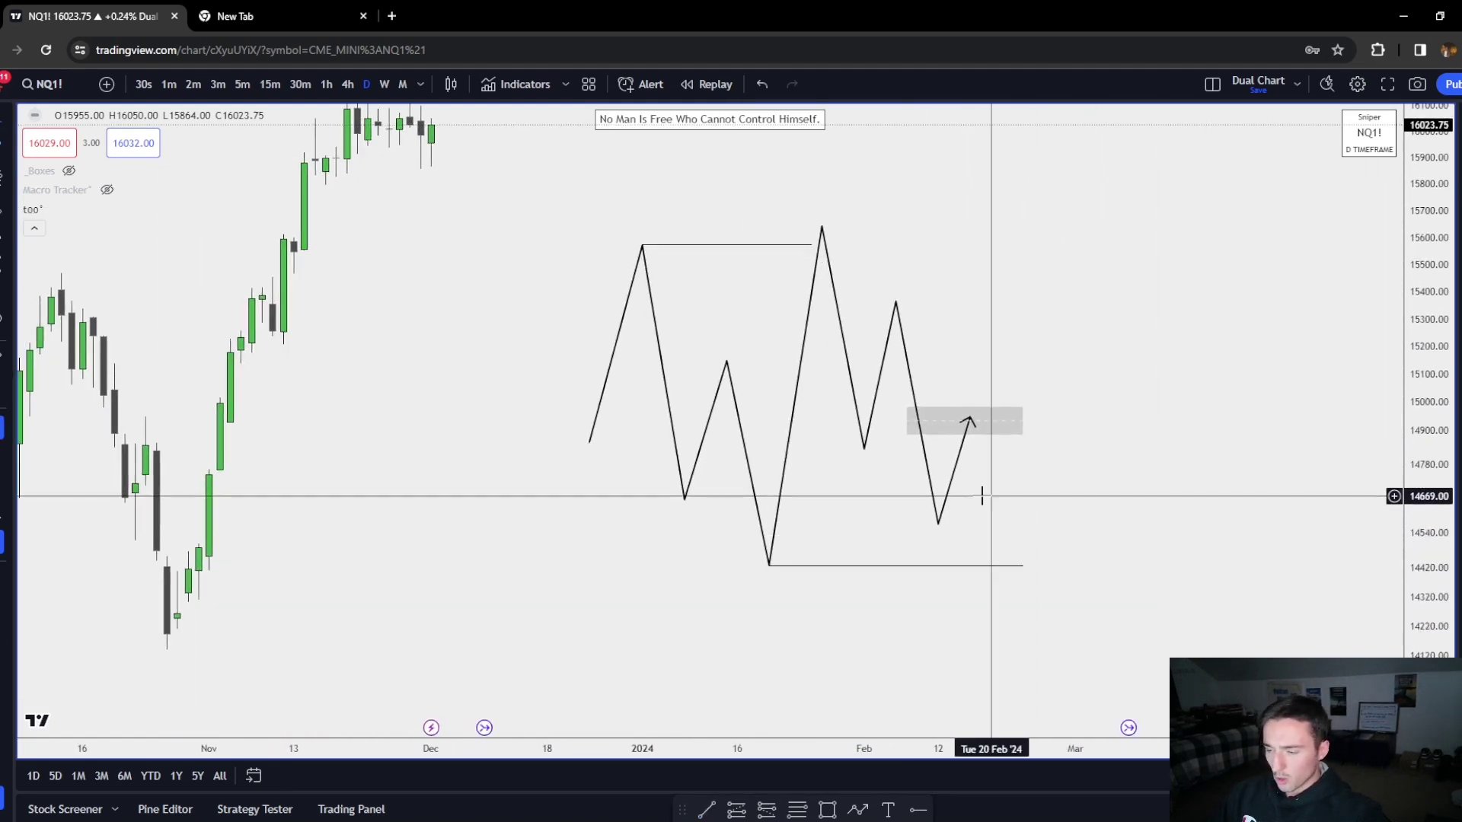
scroll(978, 494, "up", 1)
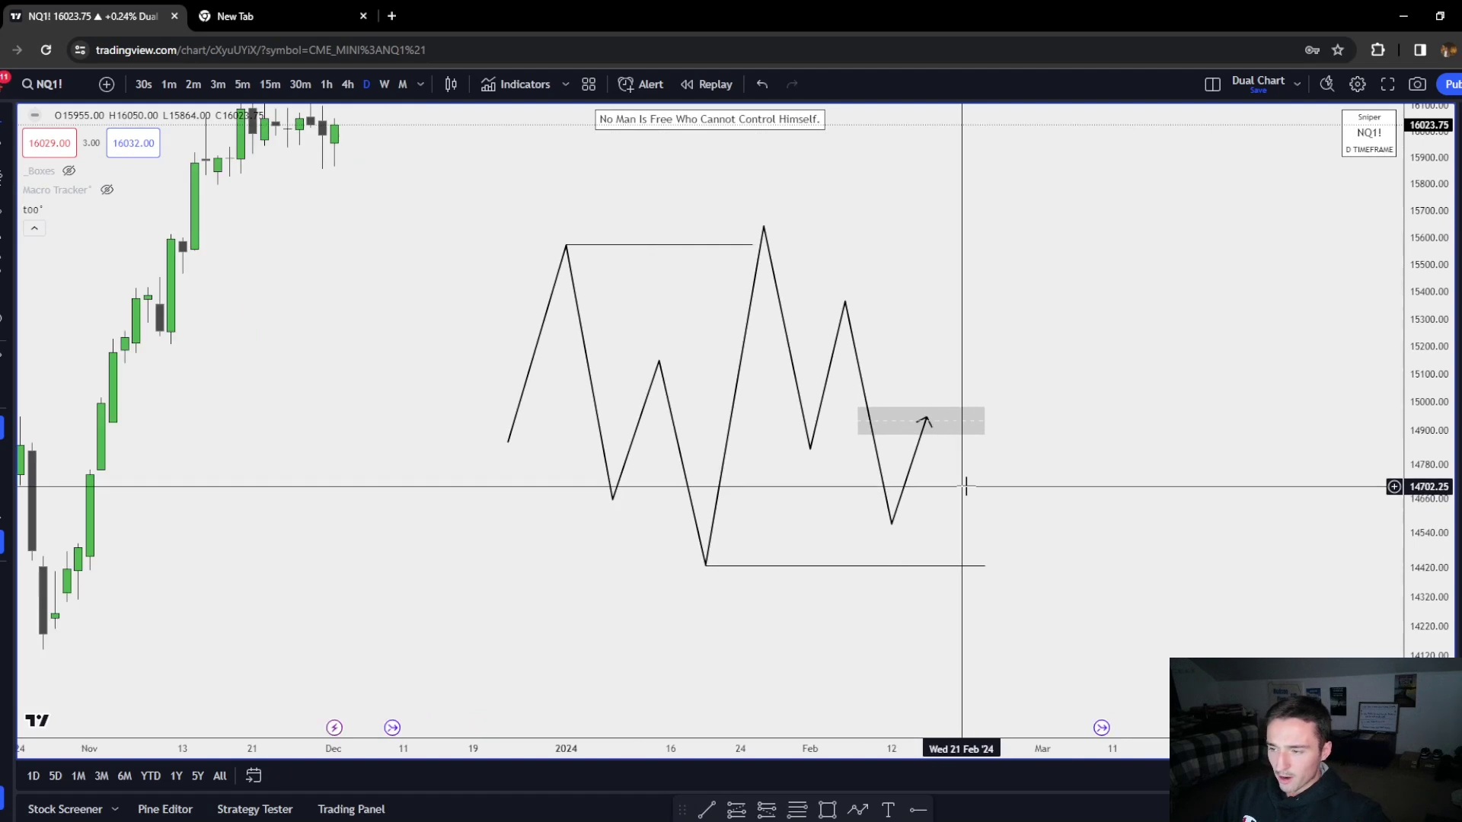
Sketch a bearish continuation path from the rectangle zone through a small bounce to below the lower horizontal line, and delete it
double_click(926, 420)
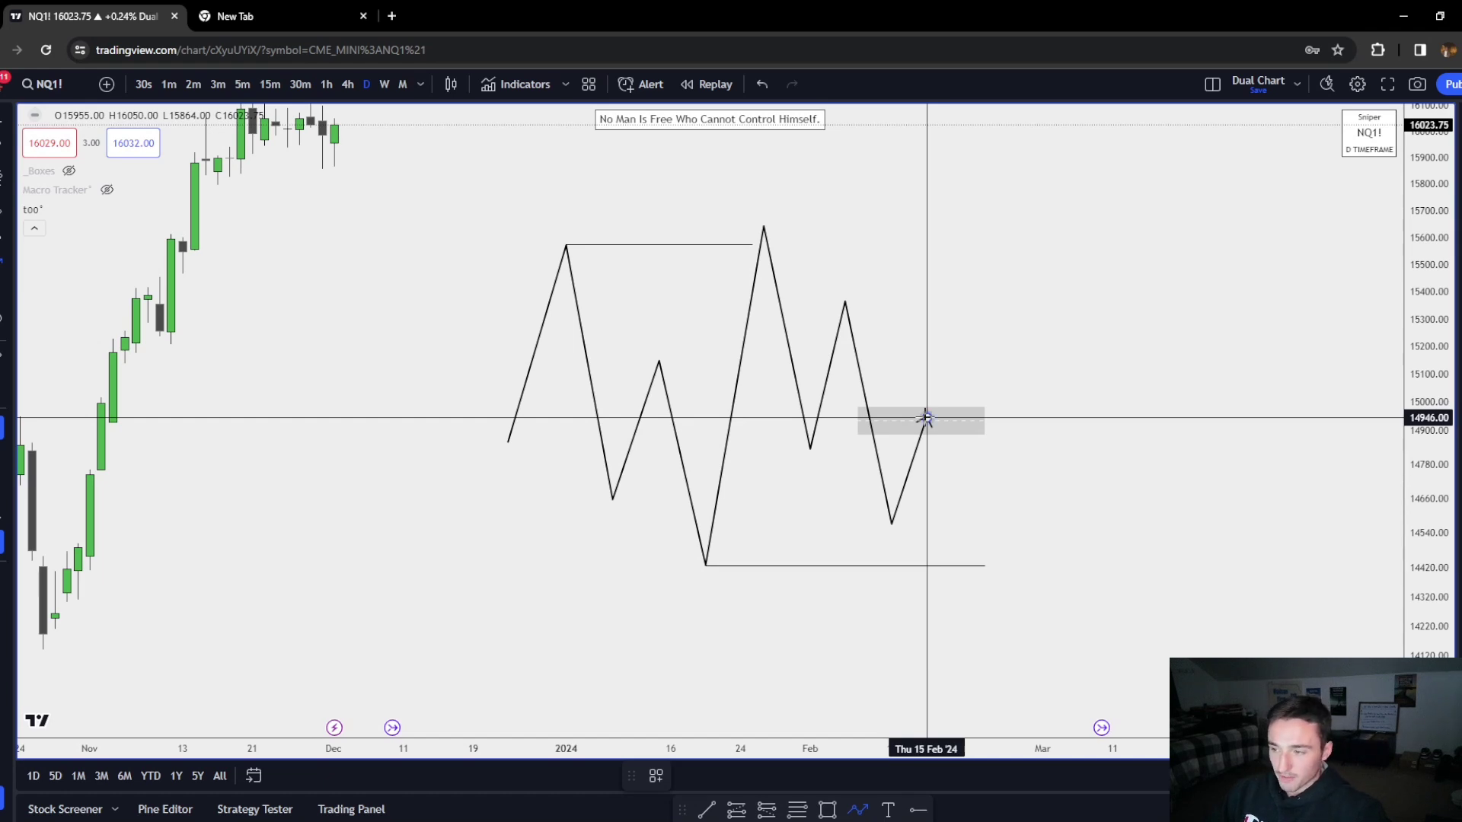
left_click(949, 491)
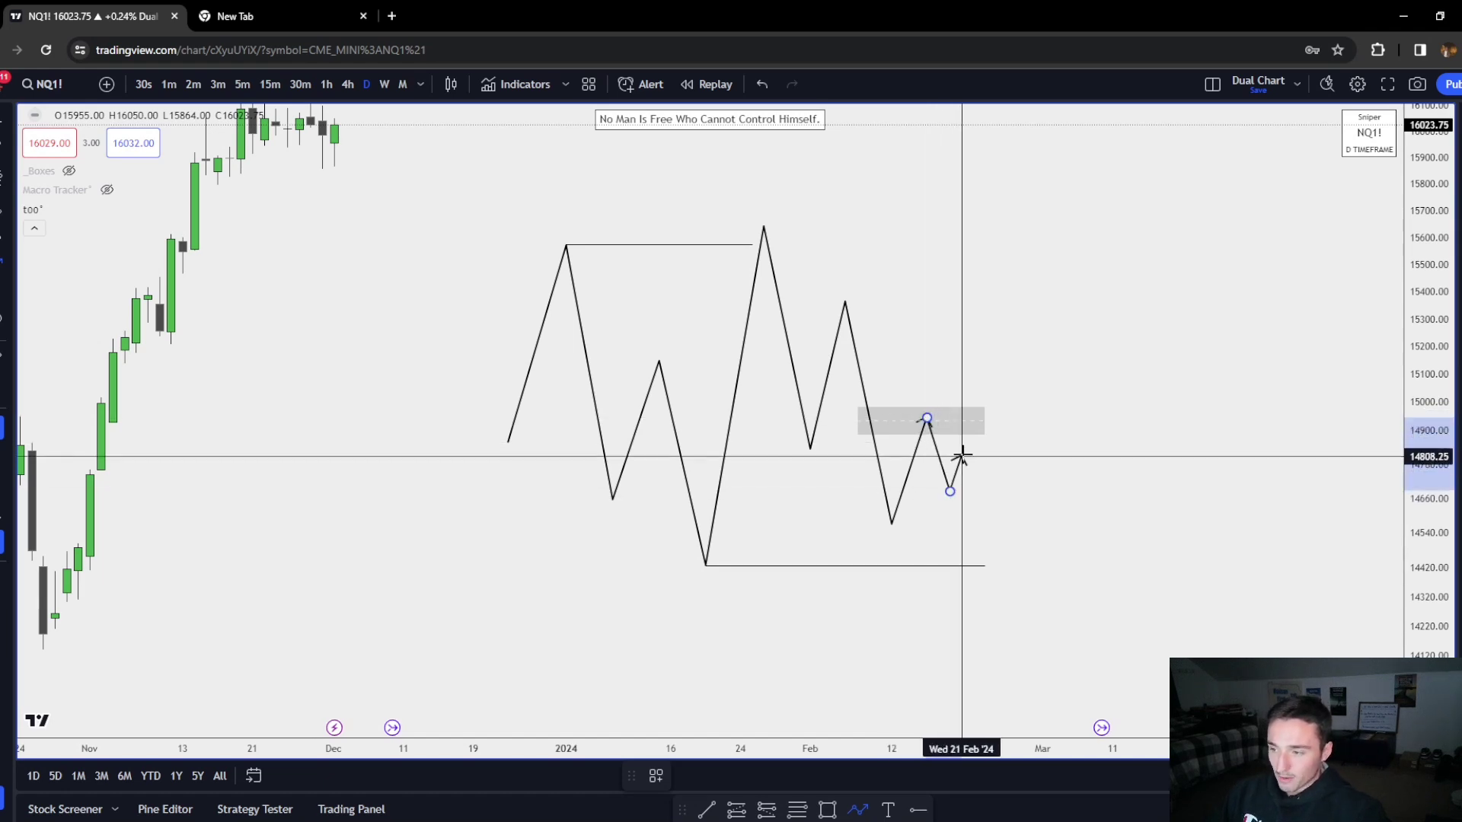
left_click(984, 440)
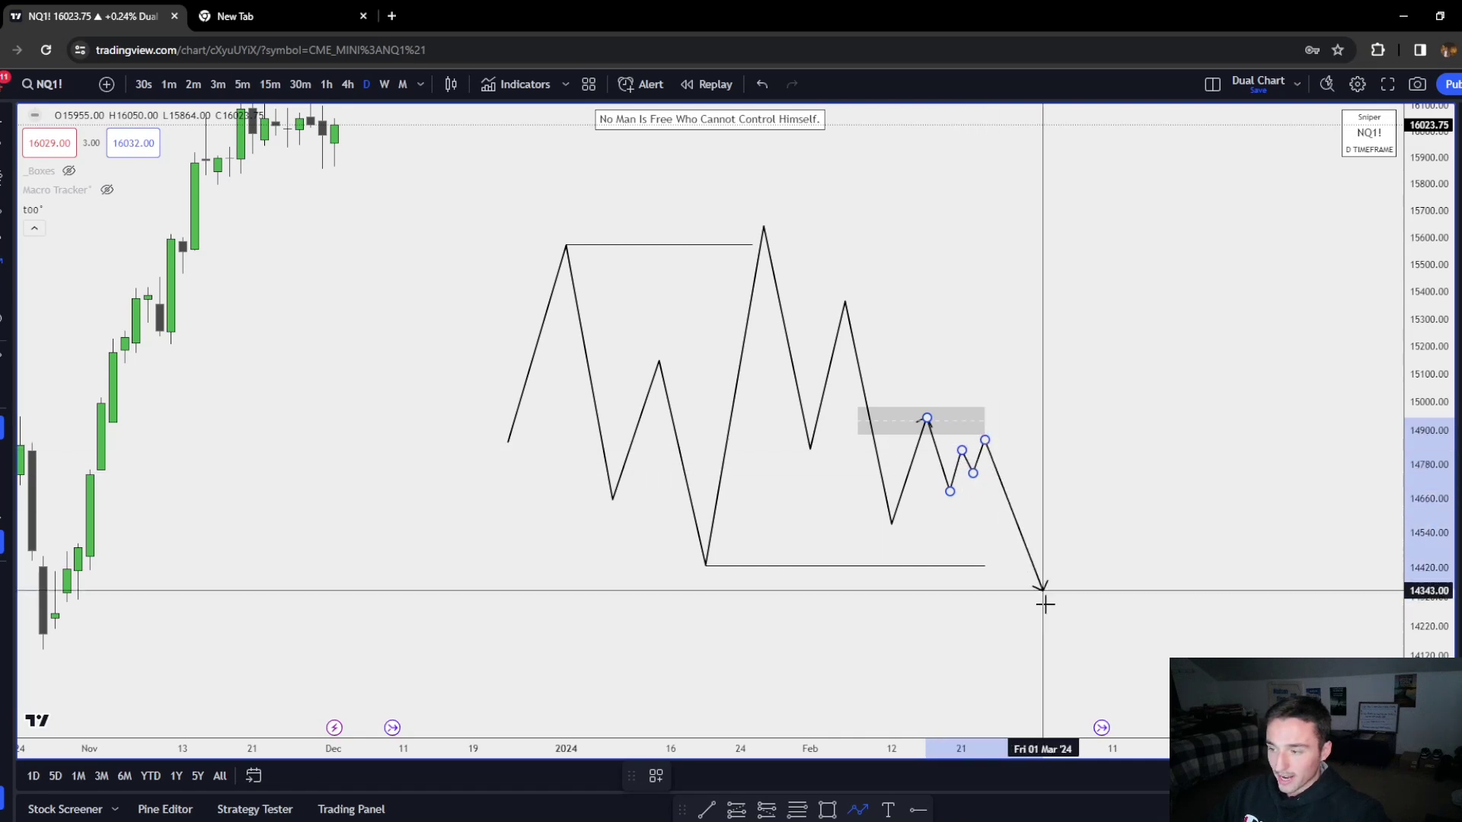
double_click(1043, 606)
key("Delete")
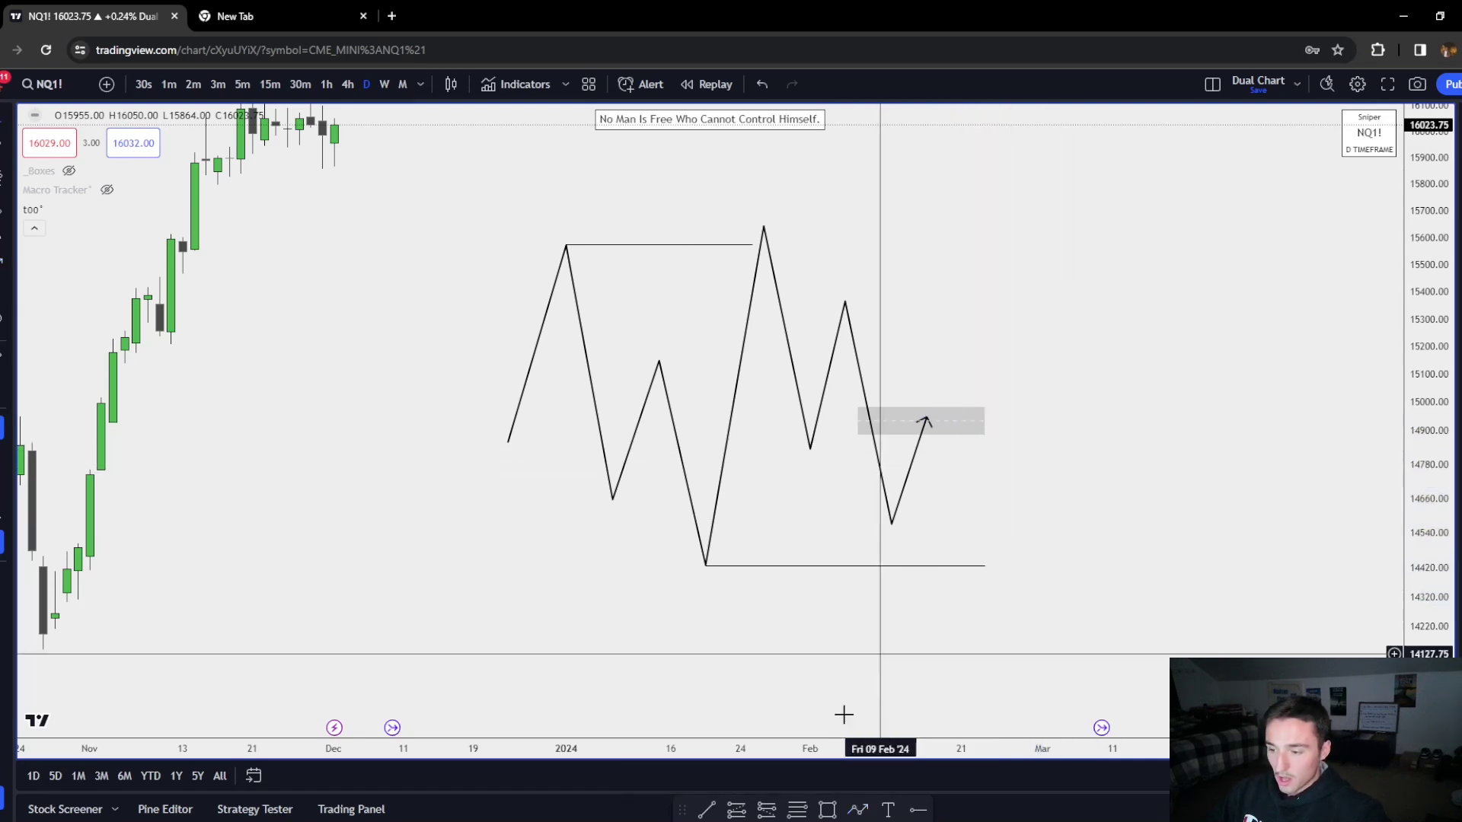
Sketch a bullish path from the rectangle zone up to about 15,250, back into the zone, and up above the highest peak
left_click(927, 419)
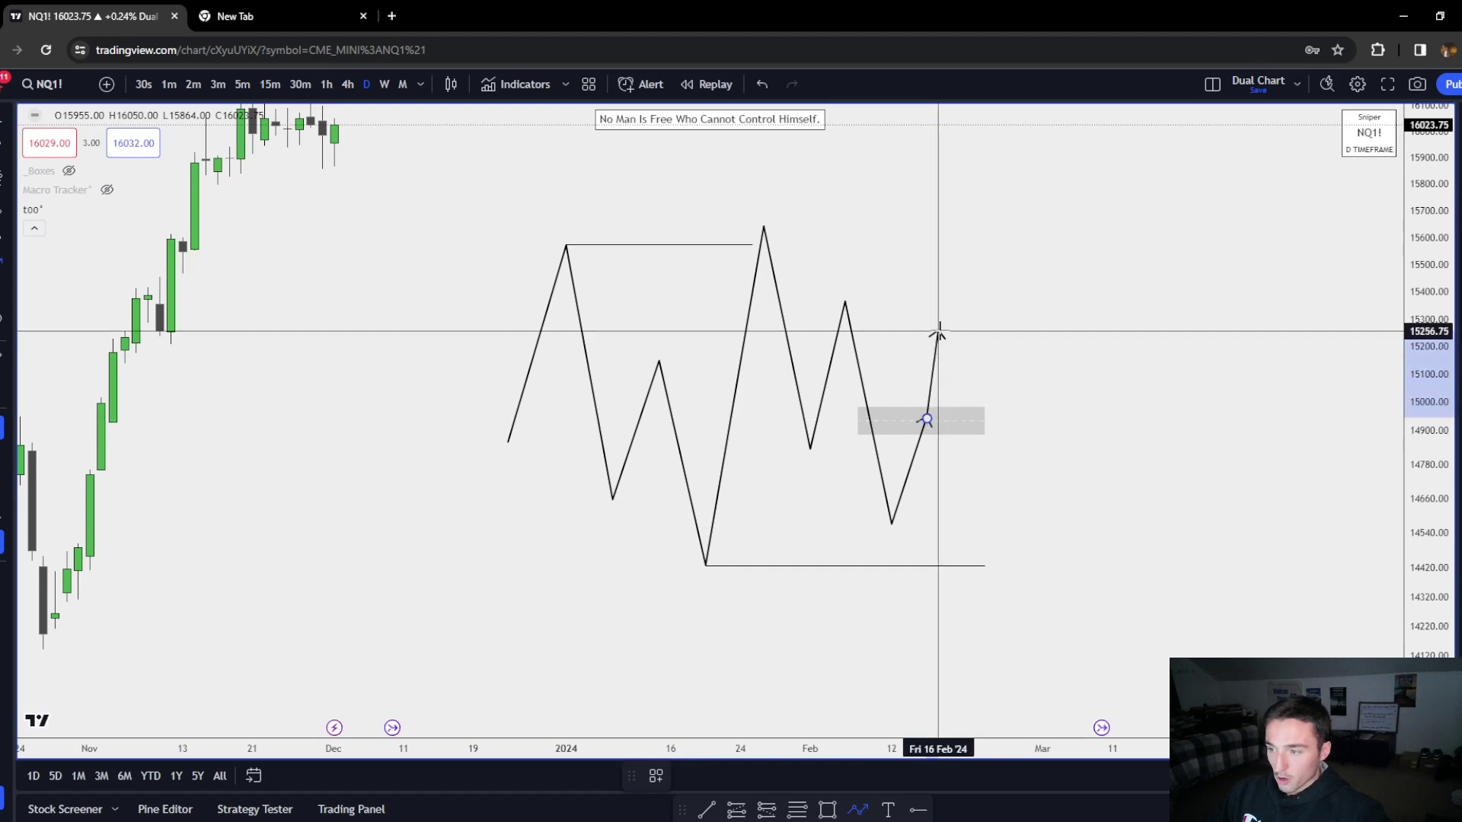
left_click(949, 333)
left_click(973, 421)
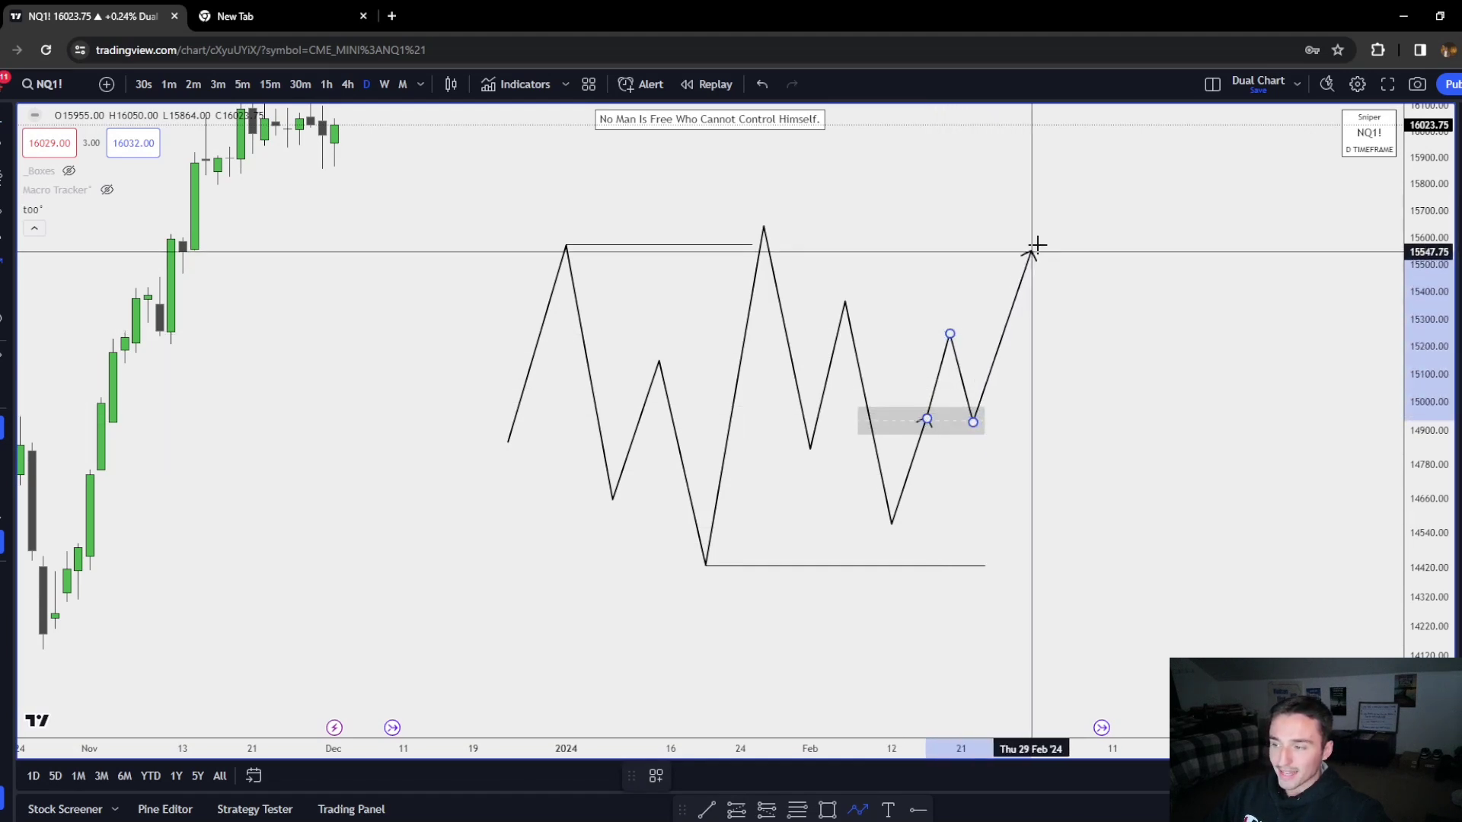
double_click(1042, 199)
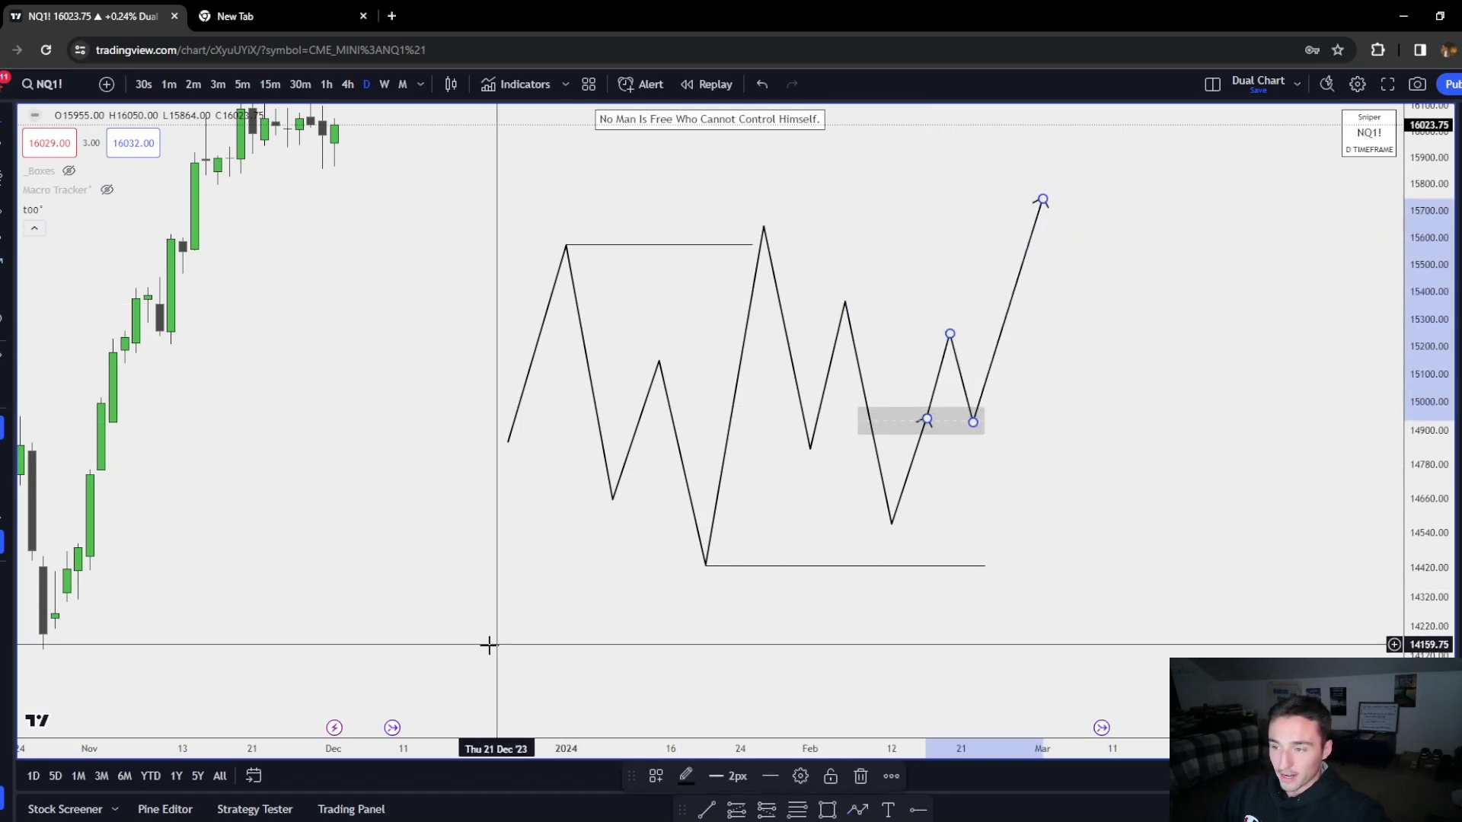
Delete all the schematic drawings from the chart
left_click_drag(485, 648, 1263, 187)
key("Delete")
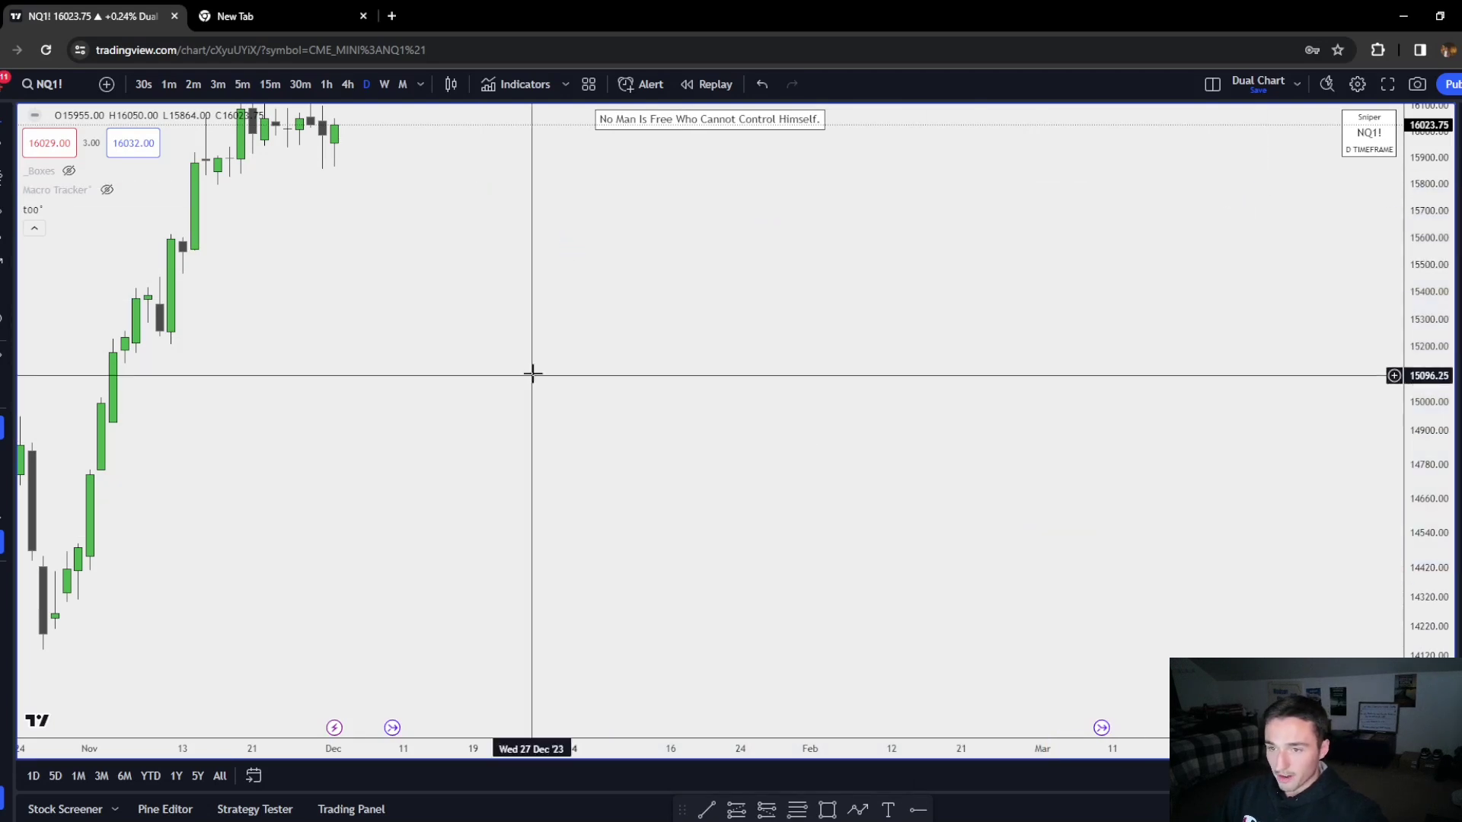
left_click_drag(532, 372, 1103, 499)
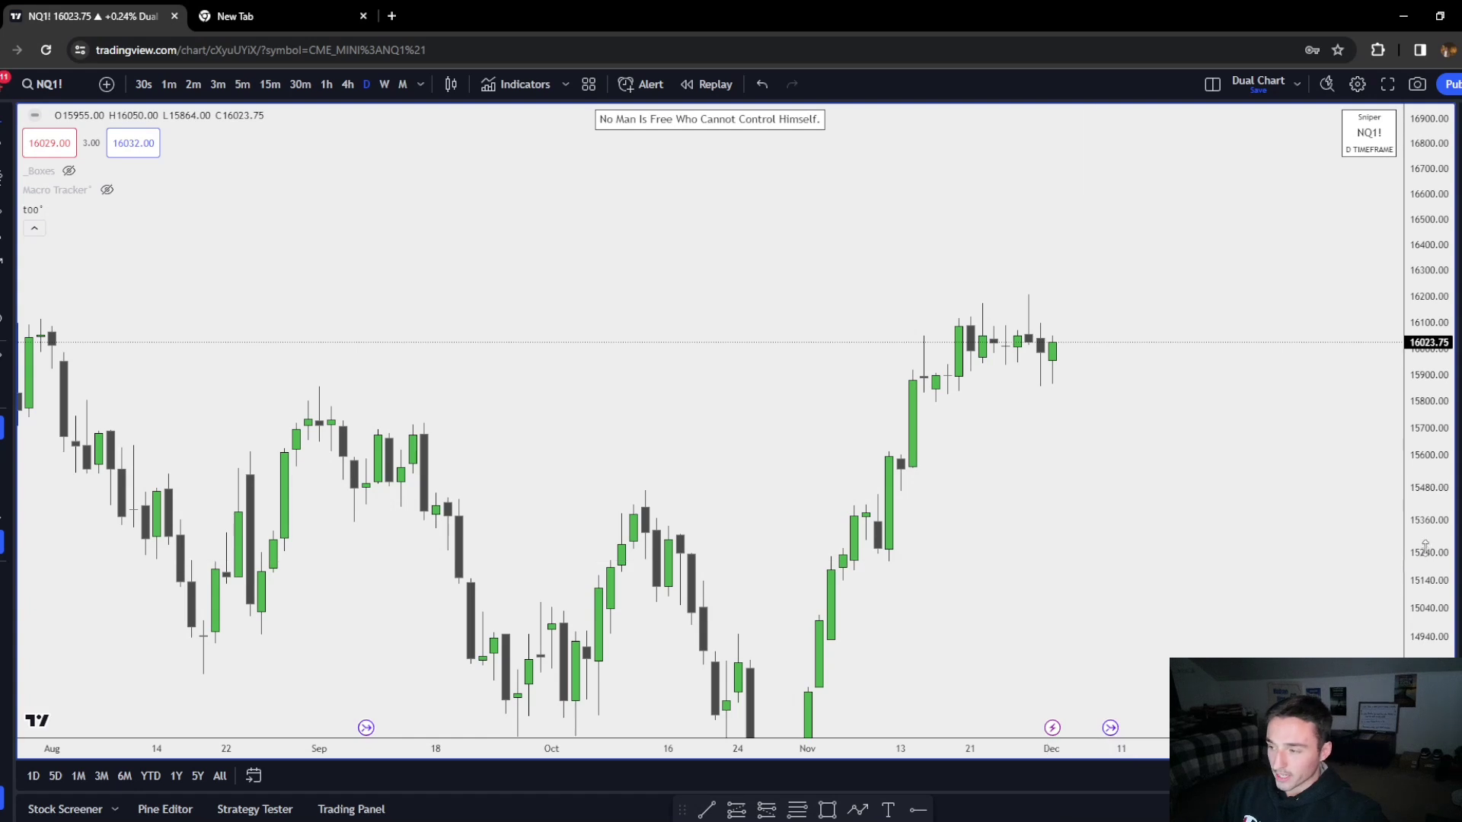
left_click_drag(1425, 547, 1425, 502)
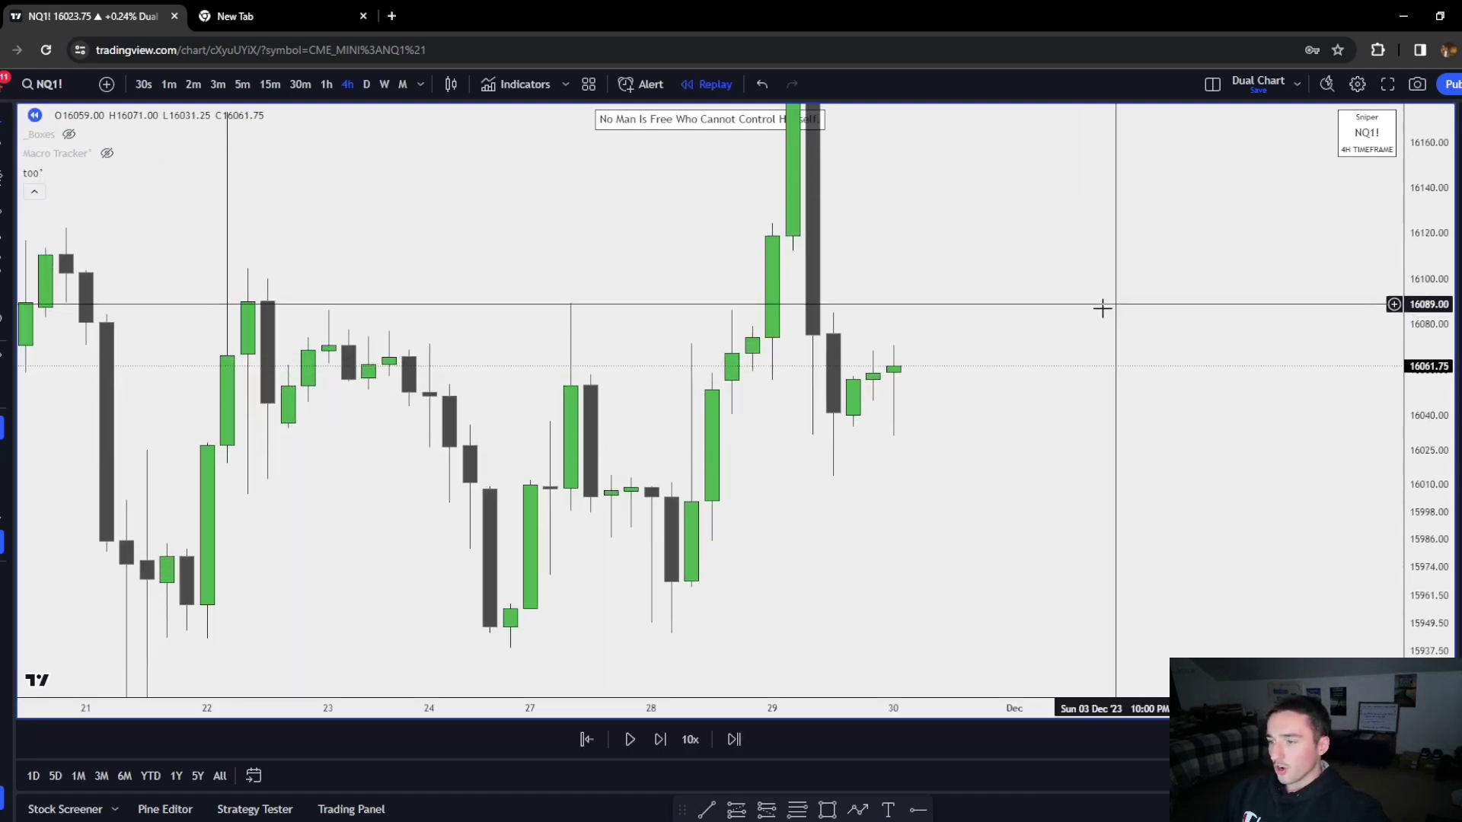
On the 4-hour replay chart, draw a horizontal trend line from the 28 Nov 10:00 PM candle's high at 16079.25 to 30 Nov
left_click_drag(1101, 309, 1029, 409)
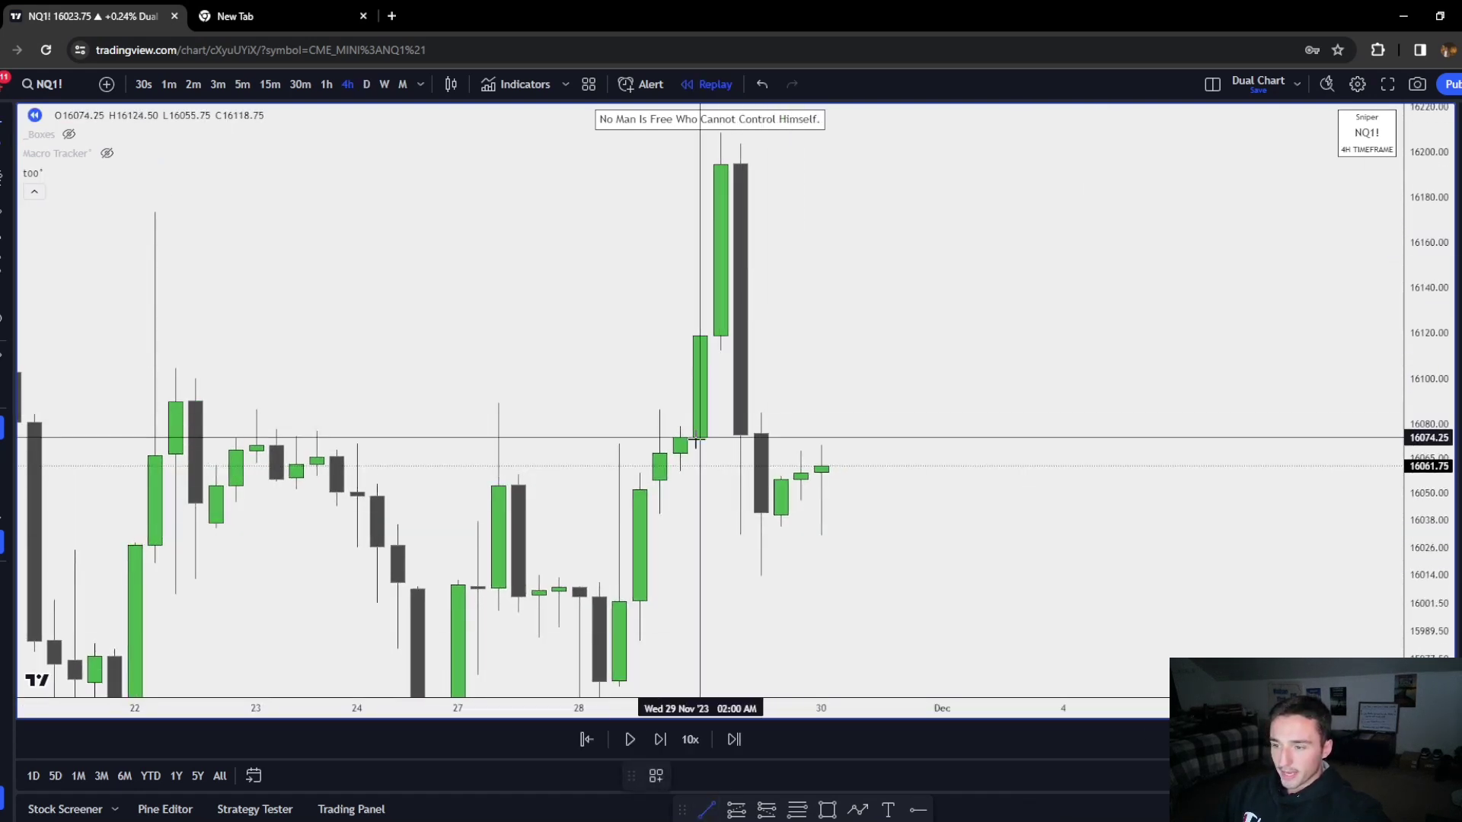
left_click(679, 424)
left_click(821, 426)
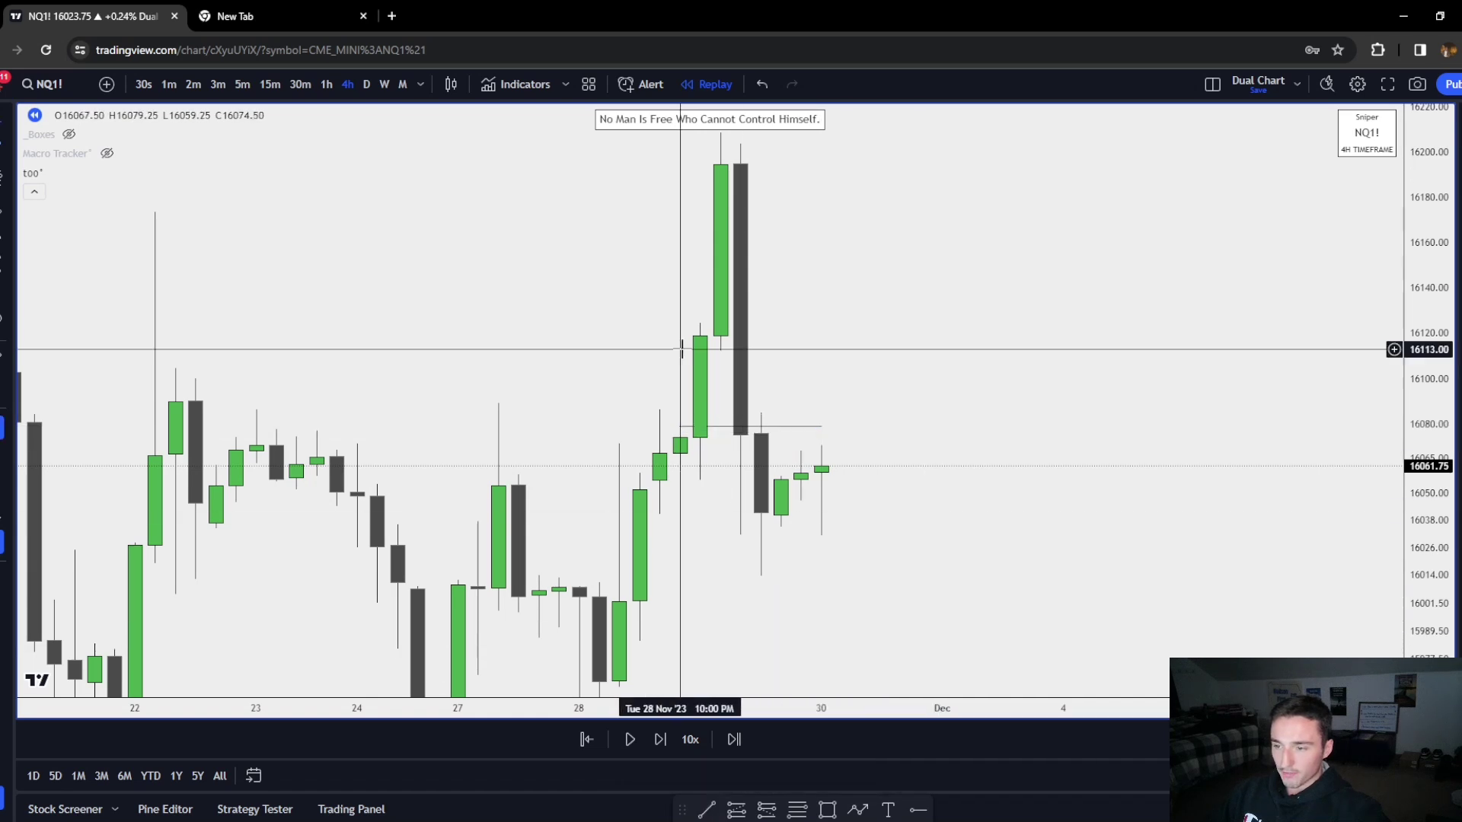
Draw a rectangle over the price gap from 16085.00 to 16112.25, extend it to 30 Nov 02:00 PM, and apply the Fair Value Gap template
left_click_drag(966, 548, 897, 434)
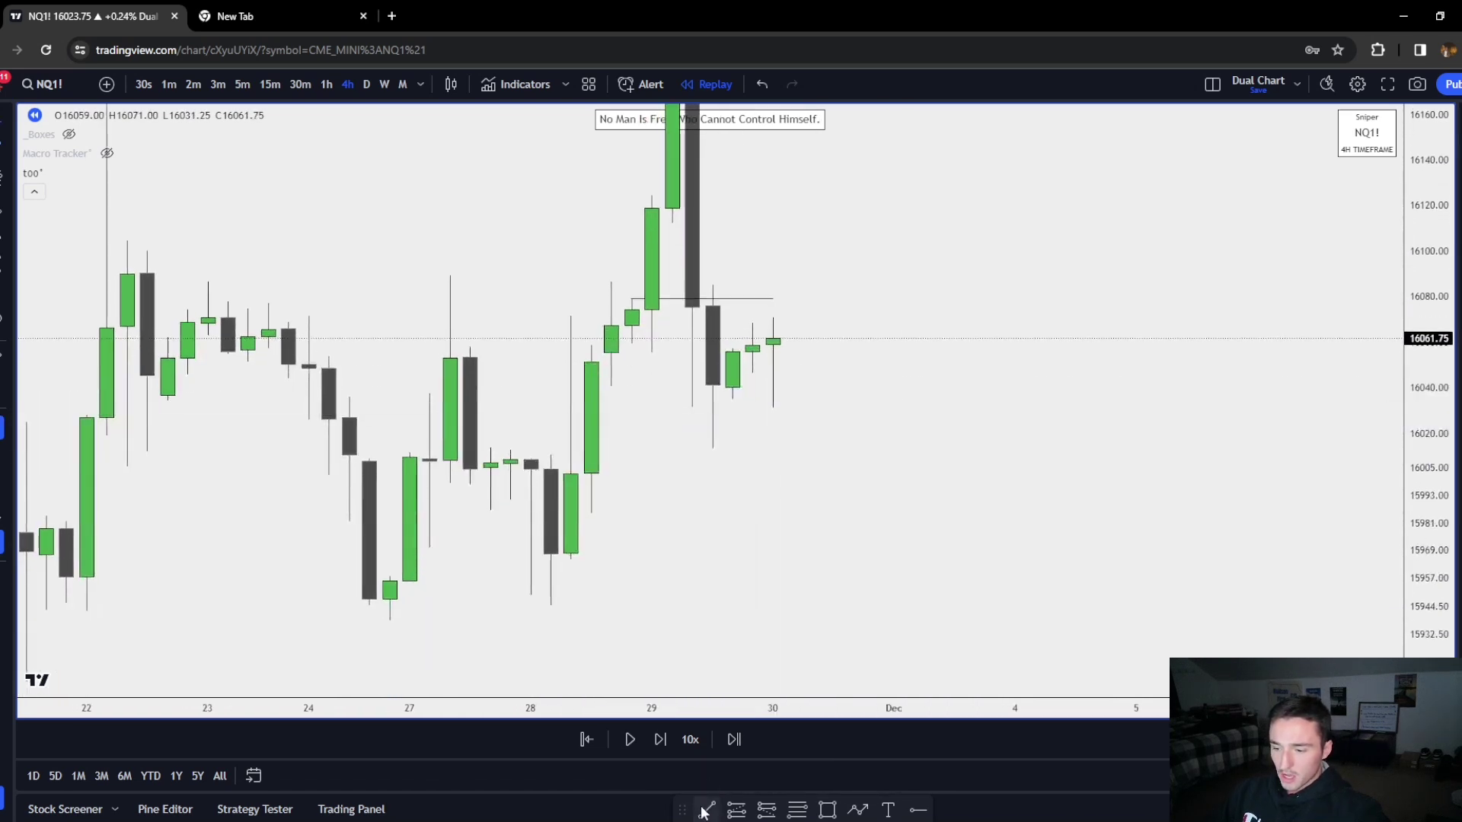
left_click(832, 812)
left_click(712, 285)
left_click(672, 223)
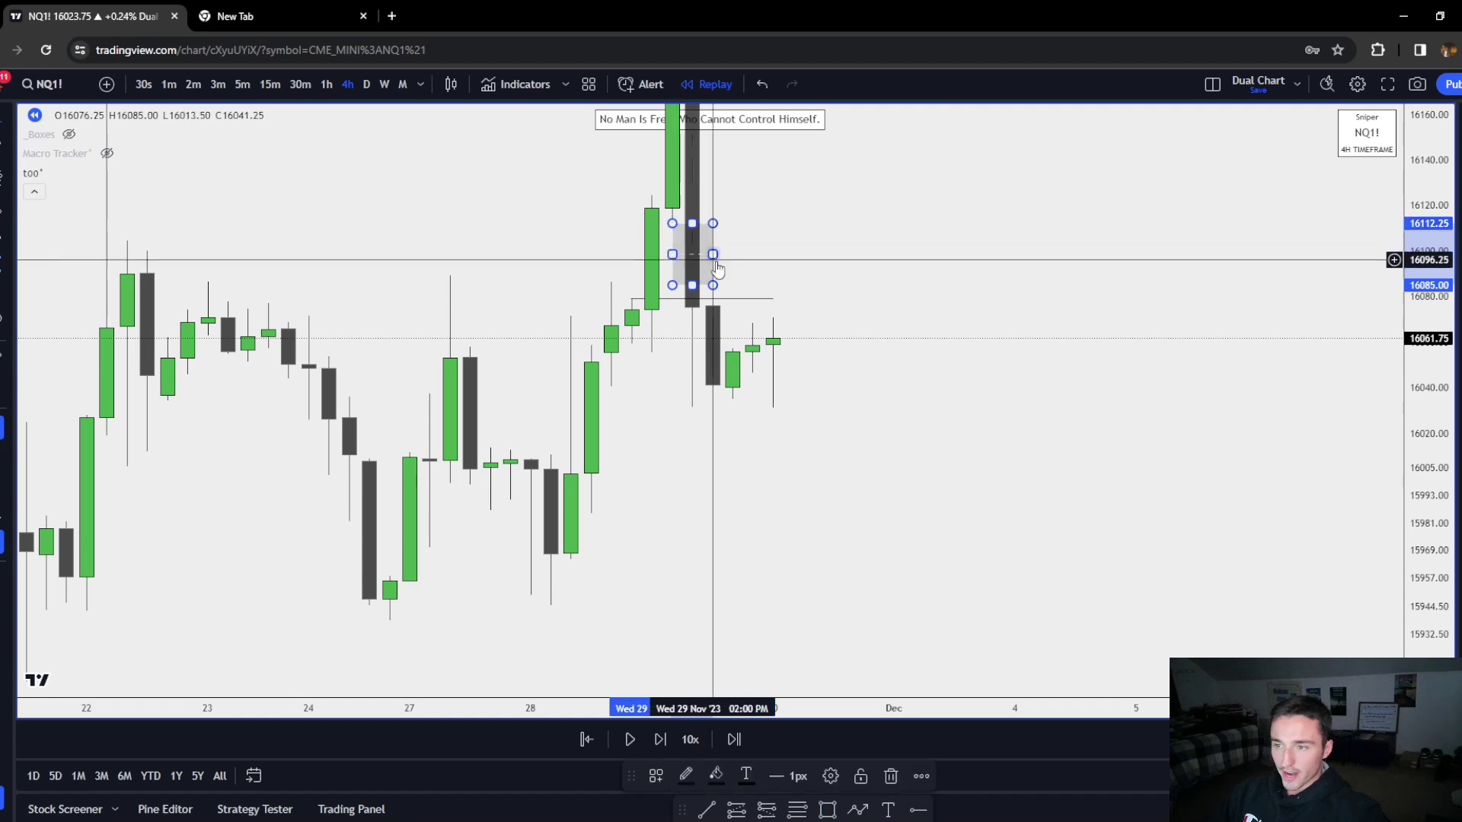
left_click_drag(713, 255, 833, 255)
left_click(659, 770)
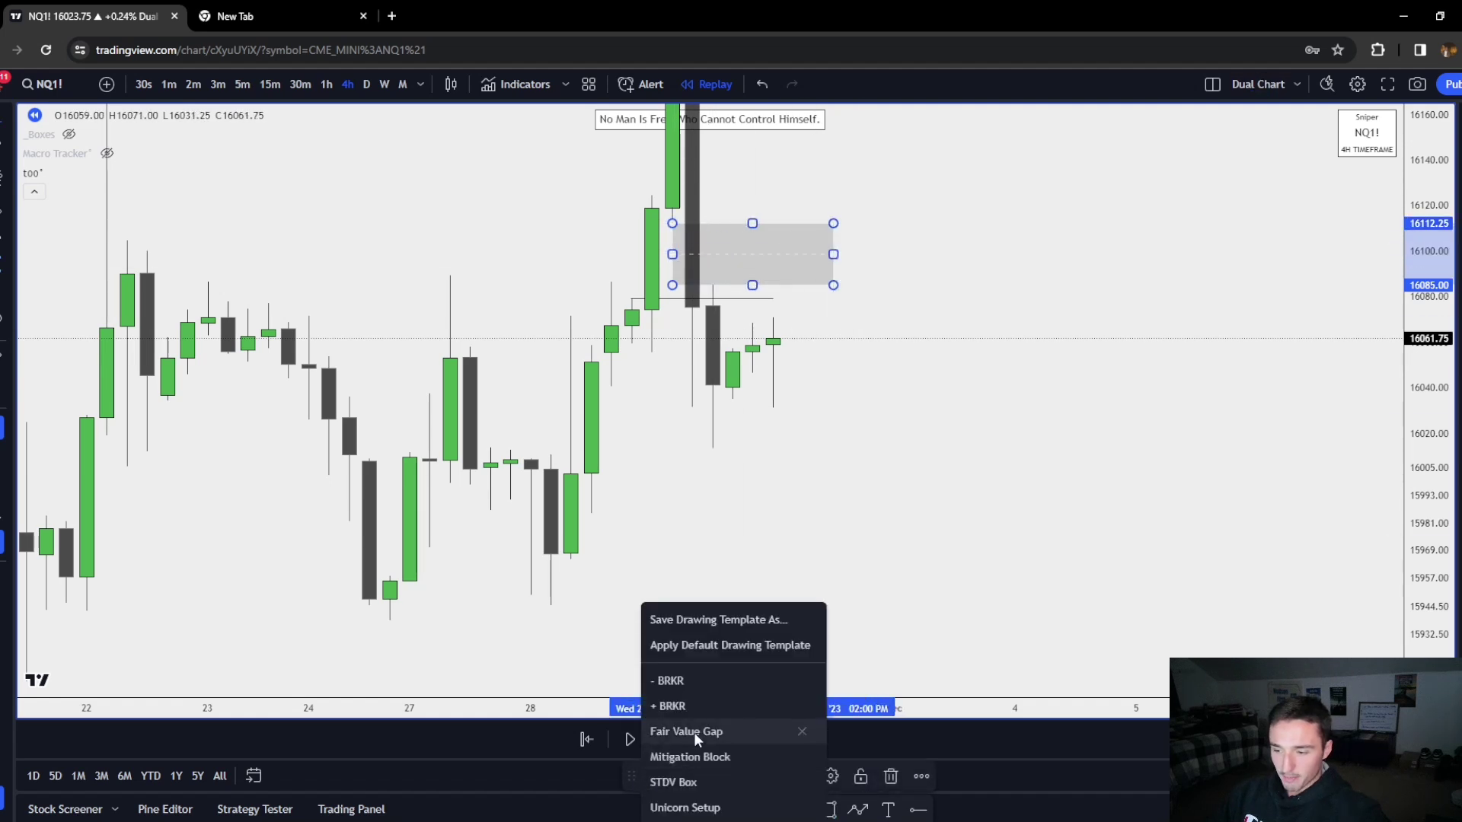
left_click(694, 734)
Draw a horizontal trend line from the 28 Nov 06:00 AM low at 15945.25 to 30 Nov 02:00 PM and apply the Sellside Liquidity template
left_click(706, 809)
left_click(549, 611)
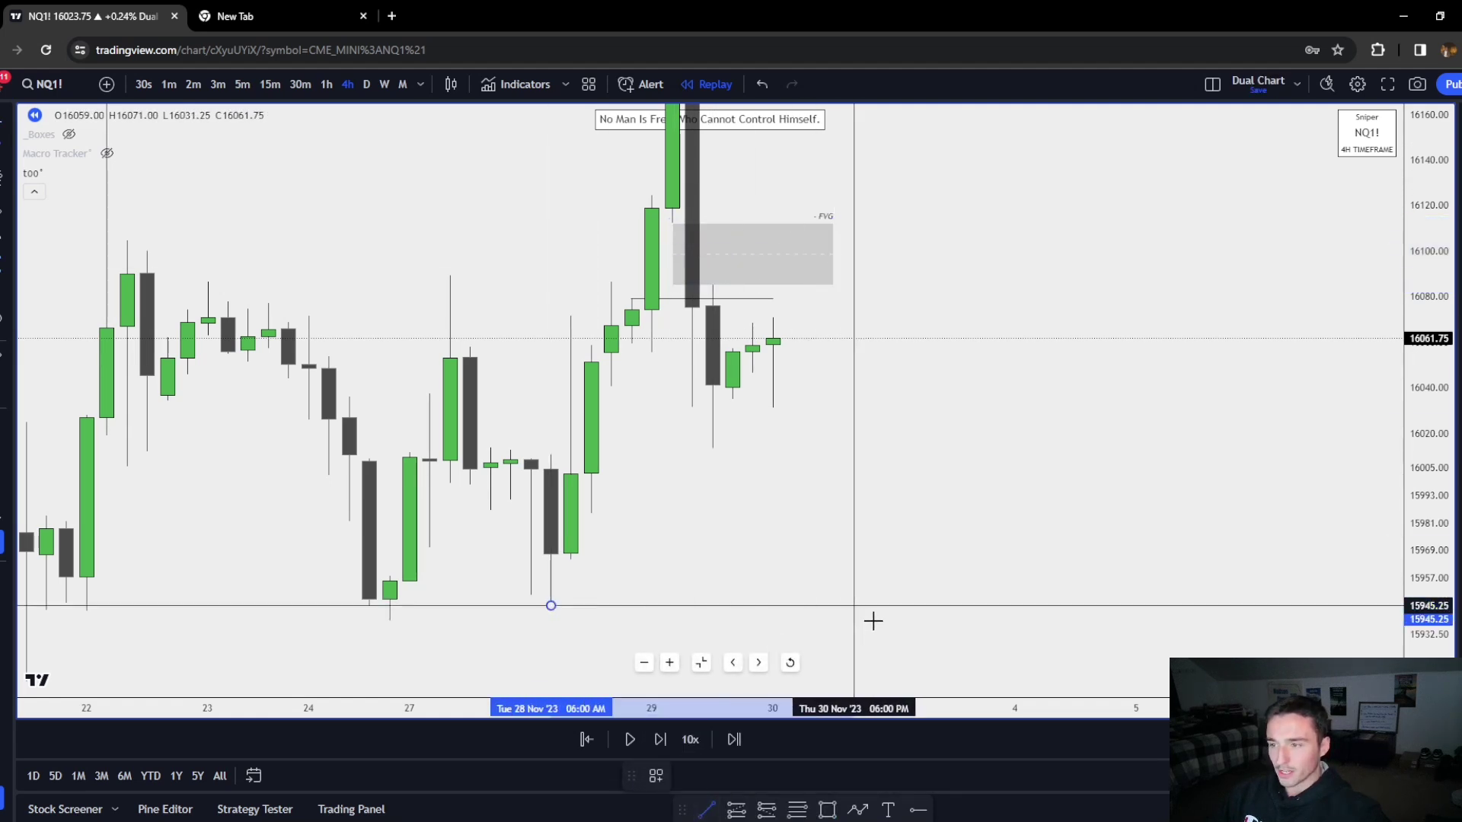
left_click(830, 612)
left_click(659, 778)
left_click(696, 779)
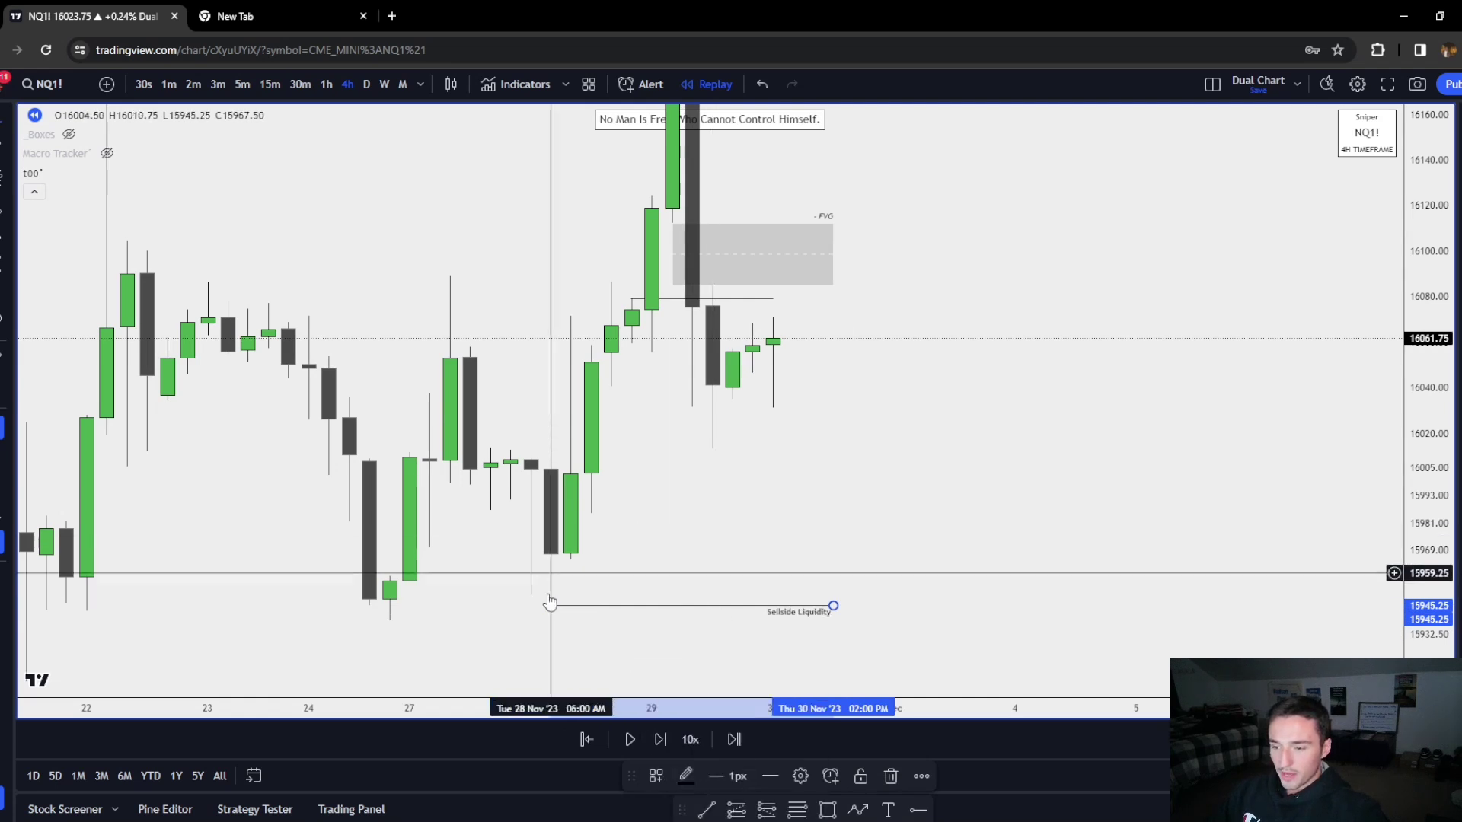
Switch to the 15-minute chart and advance the replay candle by candle to the 30 Nov 09:00 AM candle
left_click_drag(832, 506, 806, 581)
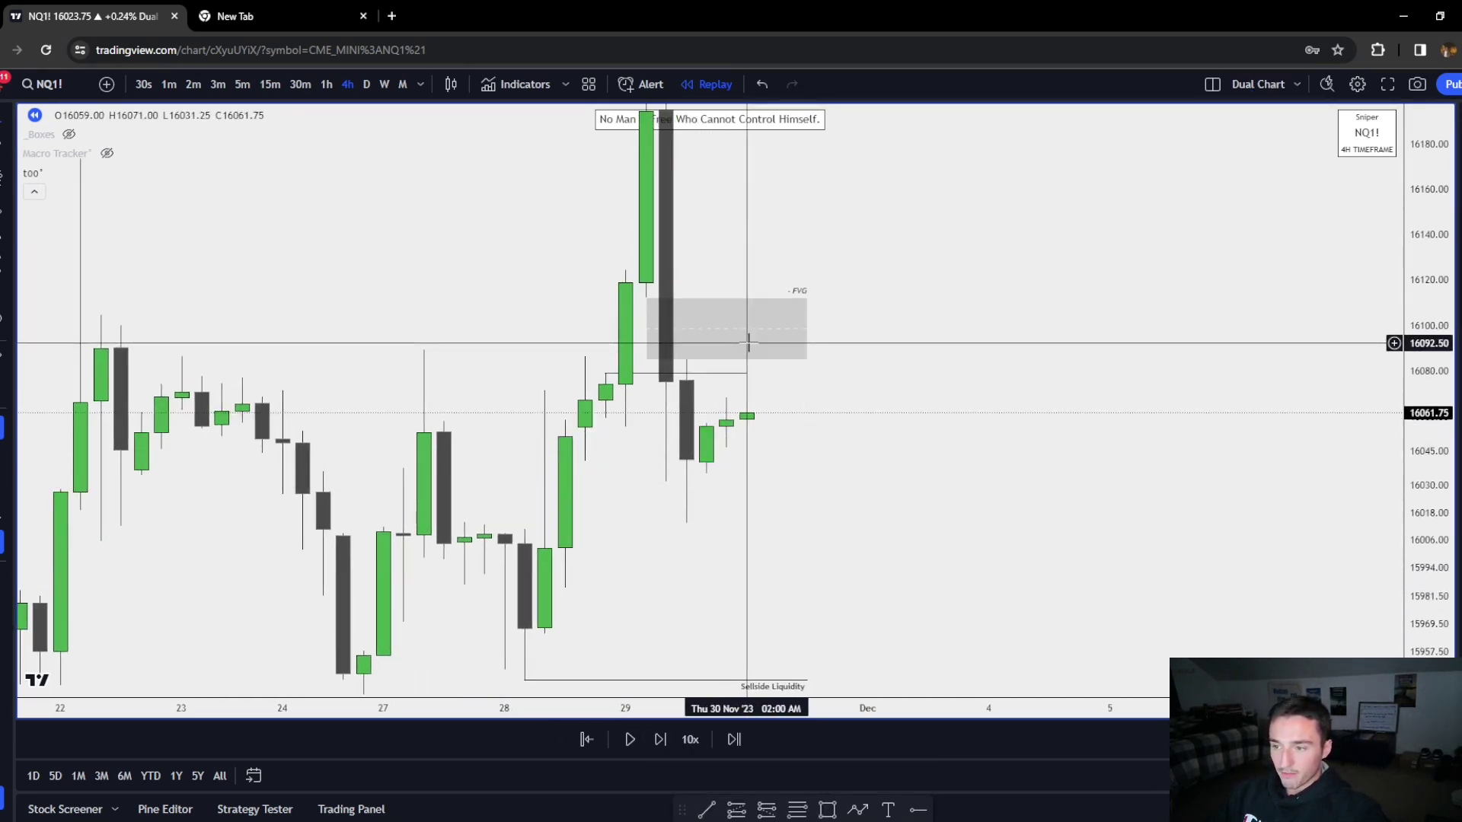
left_click(271, 90)
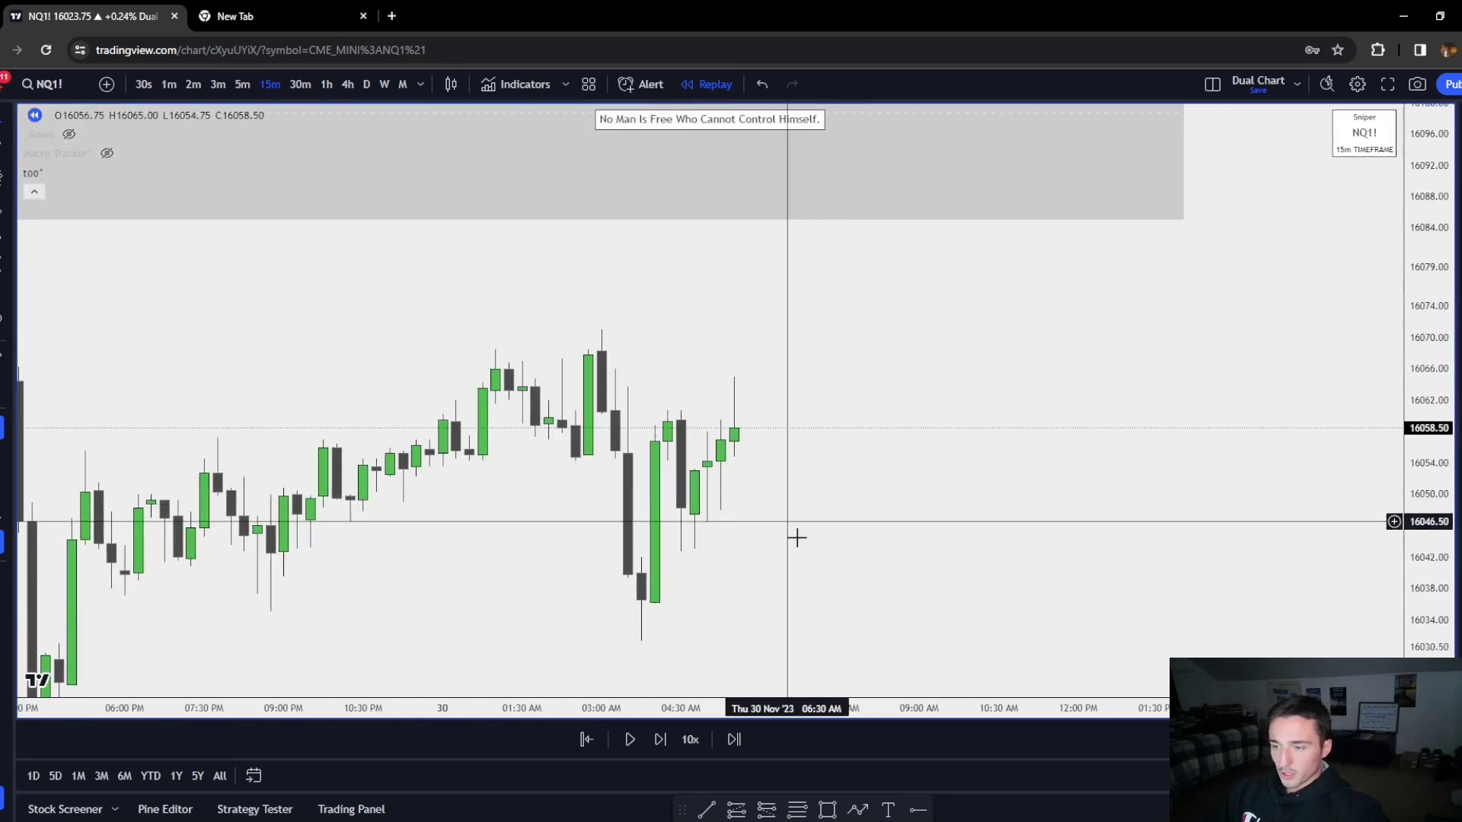
left_click(659, 739)
left_click(659, 740)
left_click(659, 739)
left_click(659, 739)
left_click(659, 740)
left_click(659, 739)
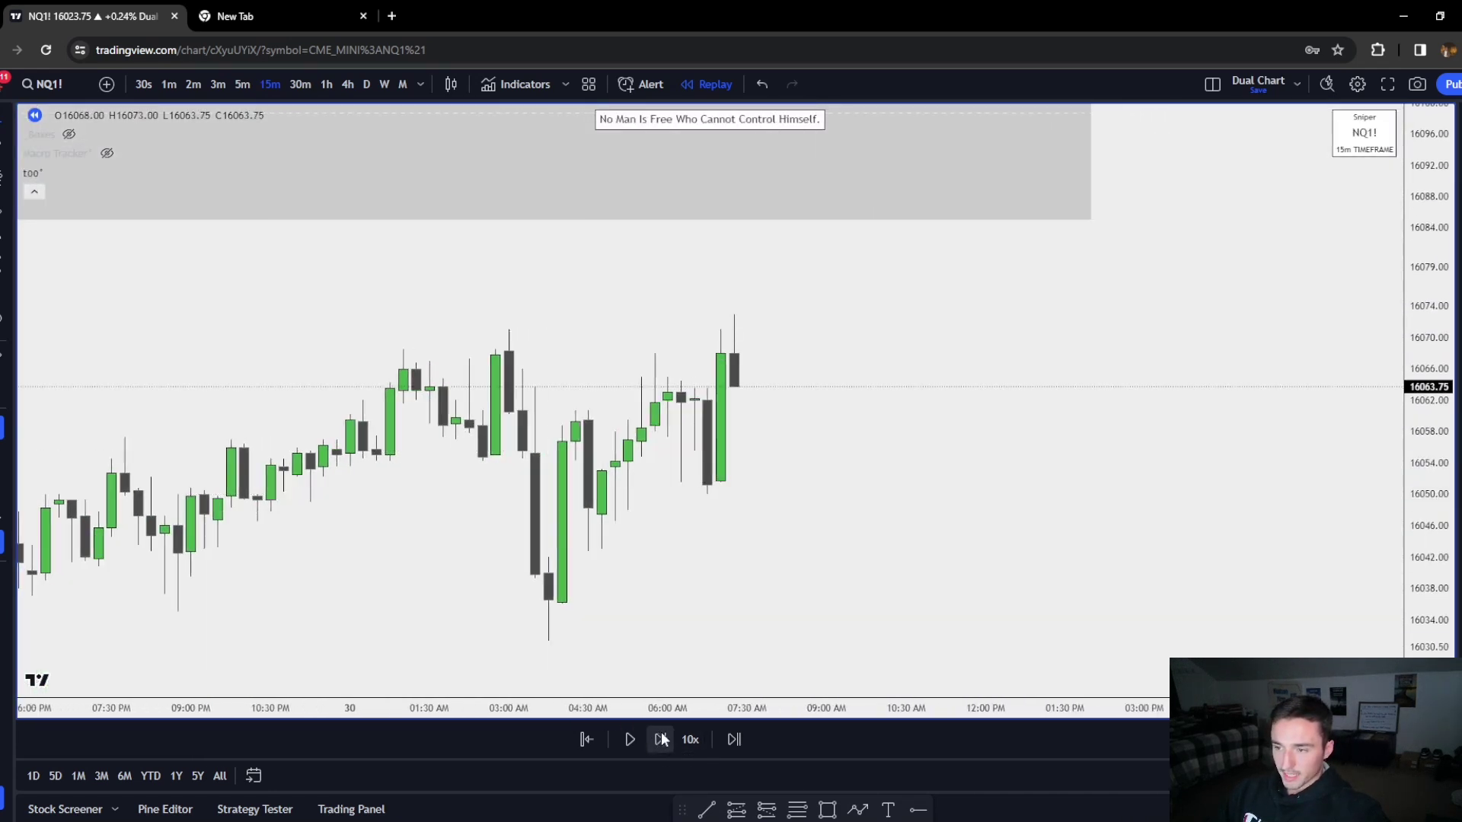
left_click(659, 739)
left_click(659, 739)
left_click(663, 735)
left_click(663, 736)
left_click(663, 735)
left_click_drag(897, 520, 869, 661)
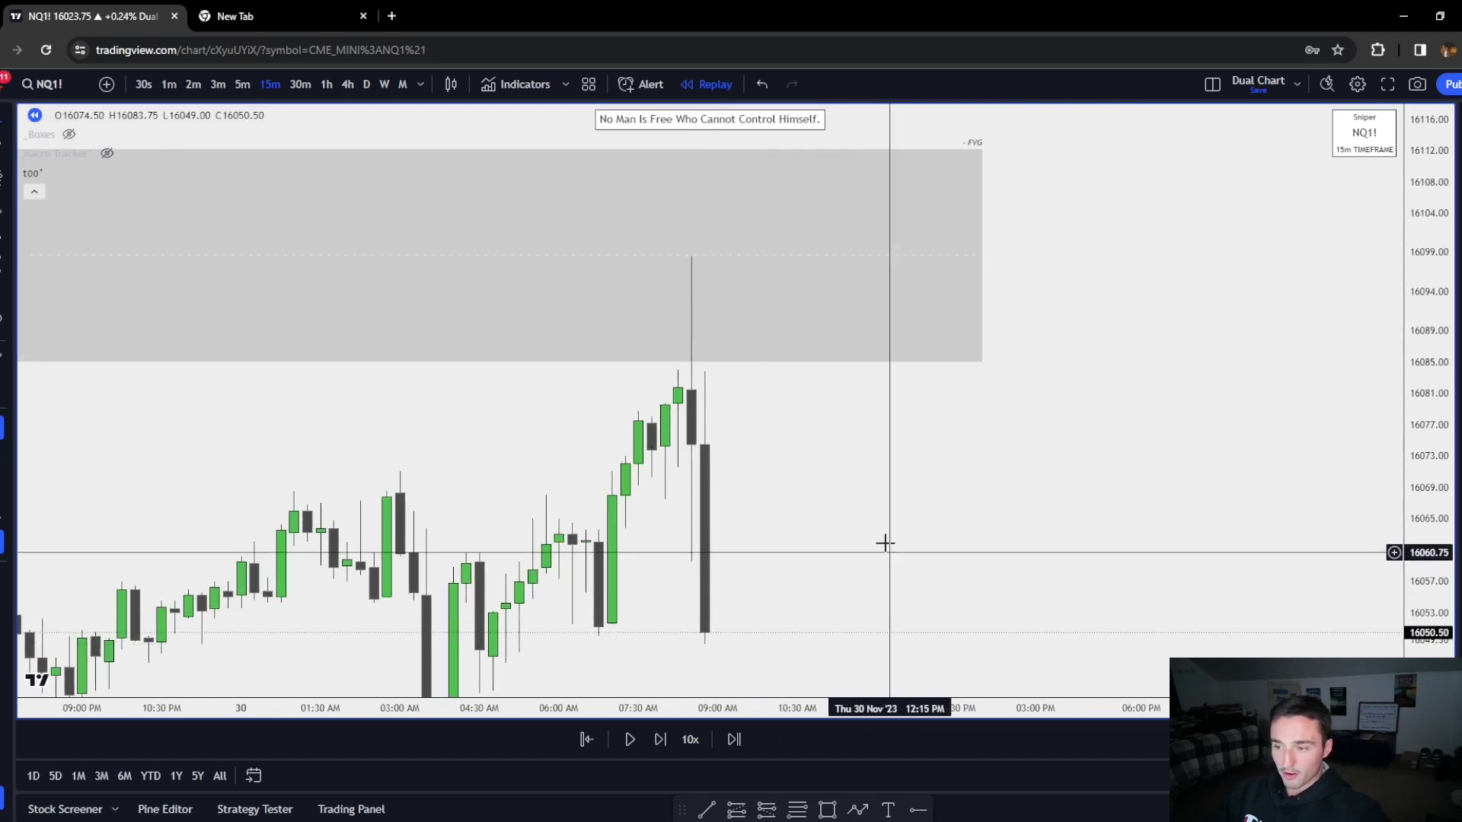
left_click_drag(839, 558, 852, 376)
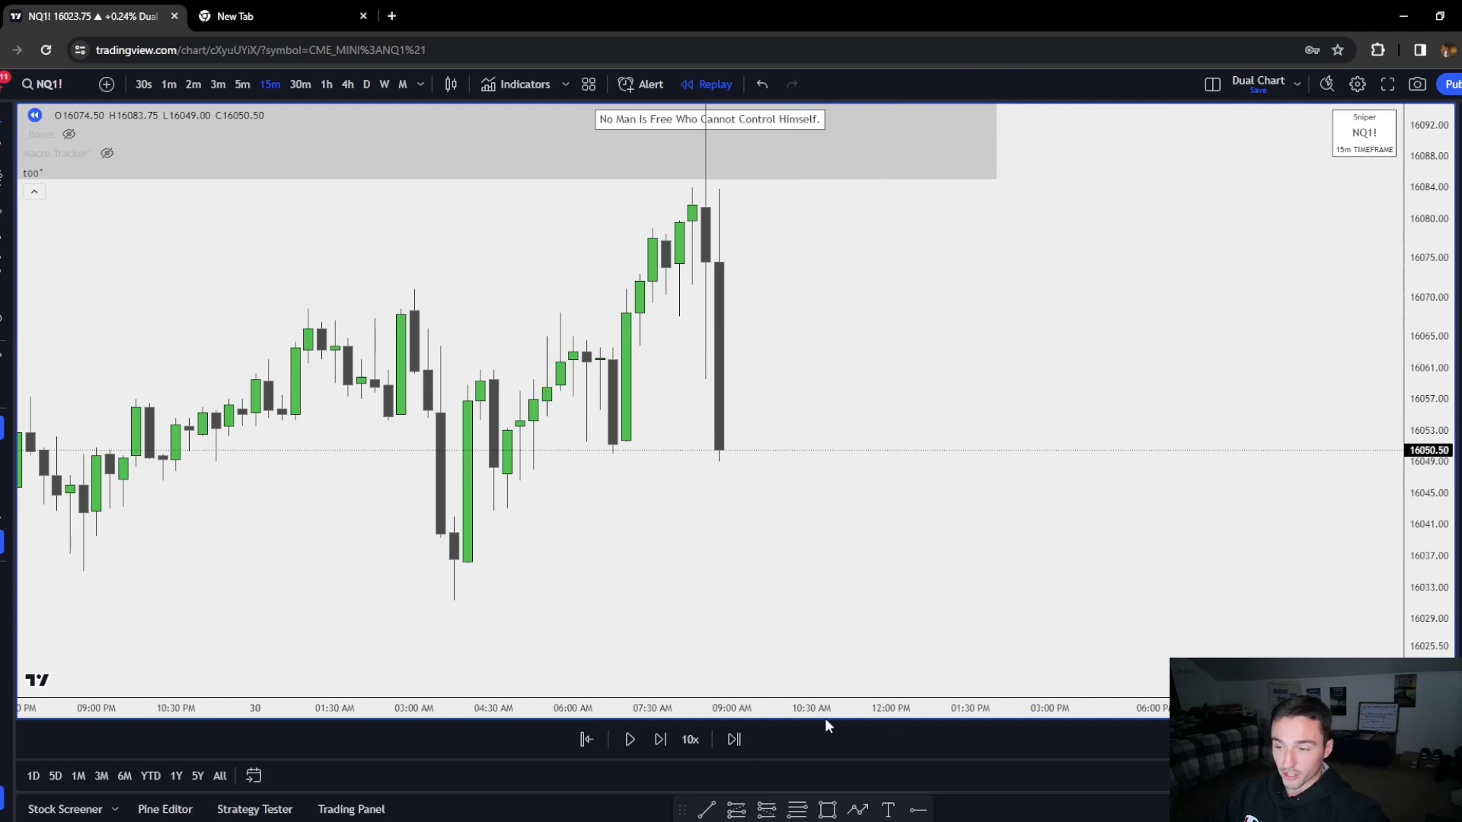
left_click(664, 746)
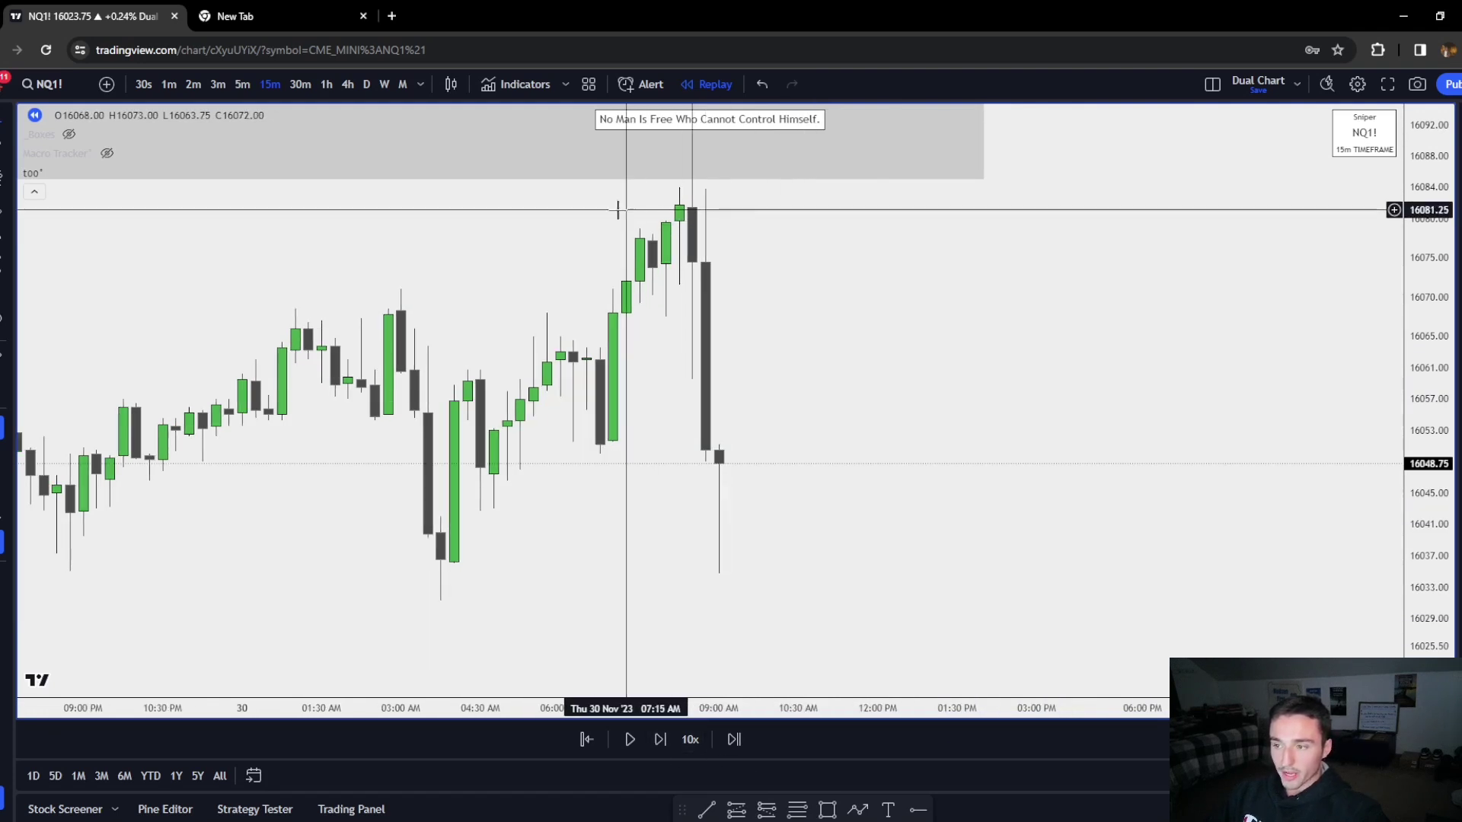
Draw a rectangle over the 15-minute price gap from 16051.25 to 16058.75 and extend it to 30 Nov 02:30 PM
left_click_drag(746, 521, 755, 426)
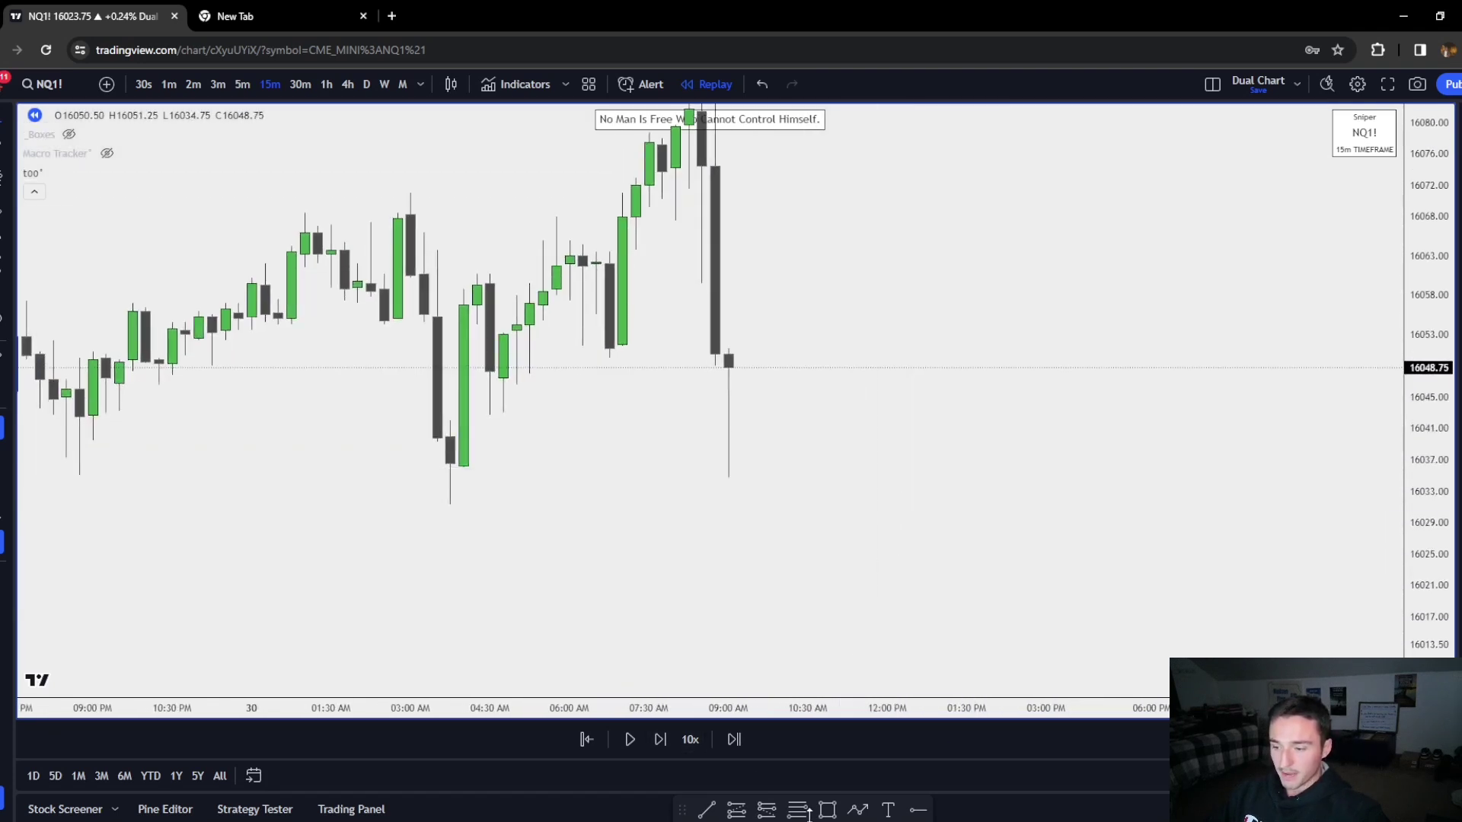
left_click(722, 347)
left_click(689, 289)
left_click(728, 314)
left_click_drag(728, 319, 1019, 319)
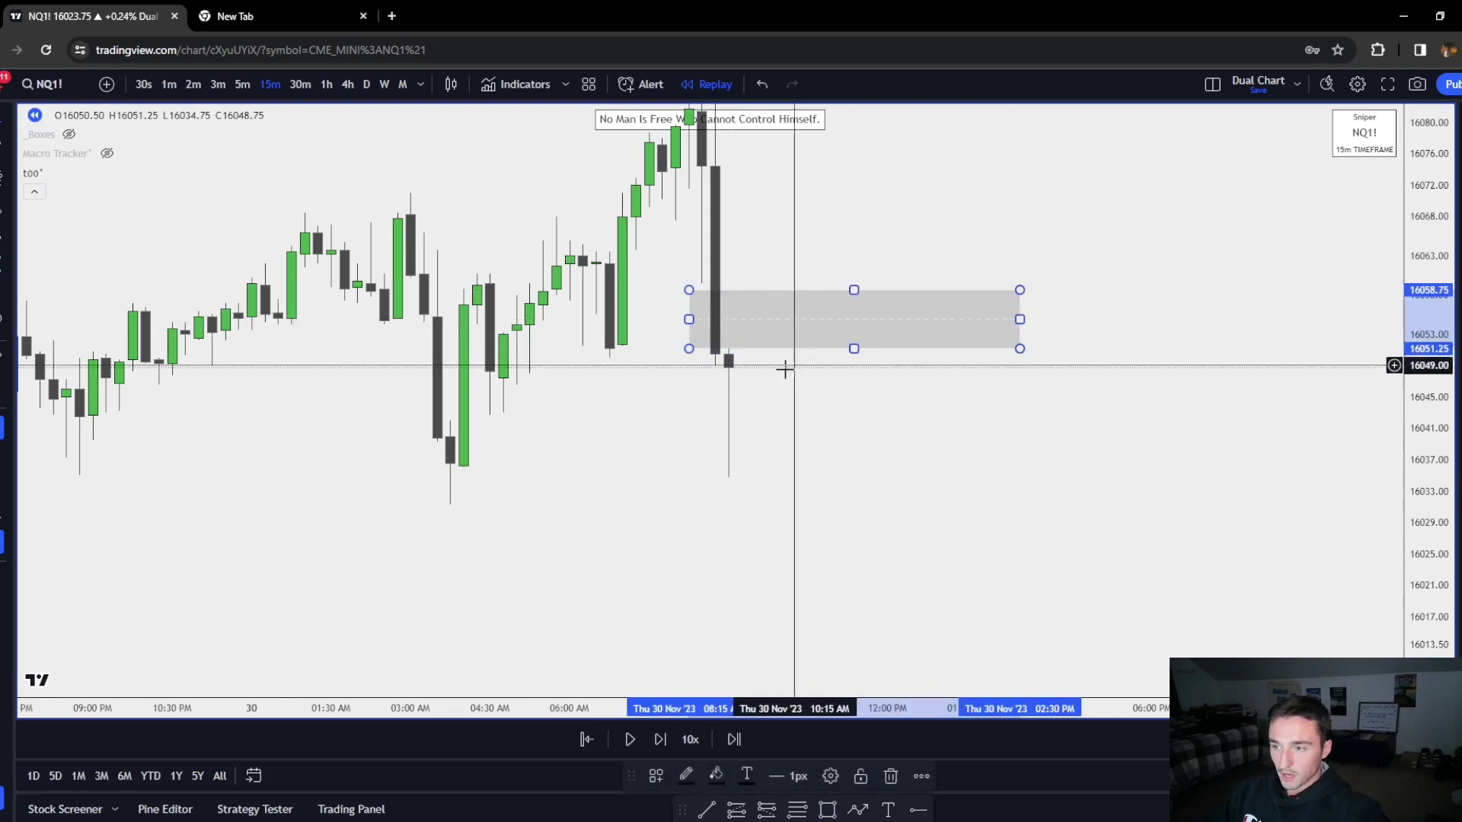
left_click(785, 370)
Draw a horizontal trend line from the 30 Nov 03:45 AM low at 16031.25 to 09:30 AM and apply the Sellside Liquidity template
mouse_move(877, 505)
left_mouse_down()
mouse_move(852, 564)
mouse_move(1020, 361)
left_mouse_up()
scroll(999, 382, "down", 5)
left_click_drag(930, 454, 687, 601)
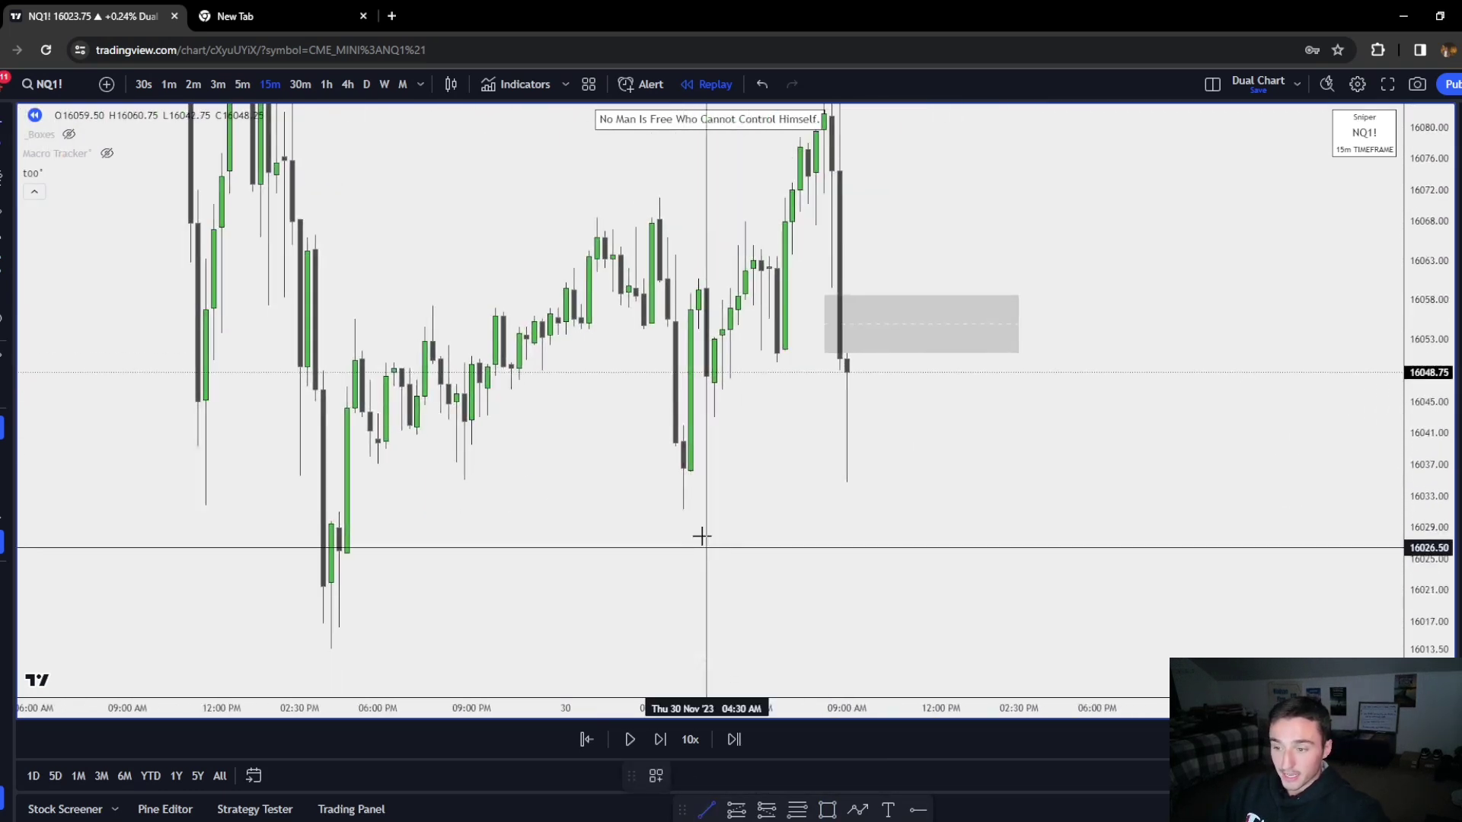
left_click(864, 525)
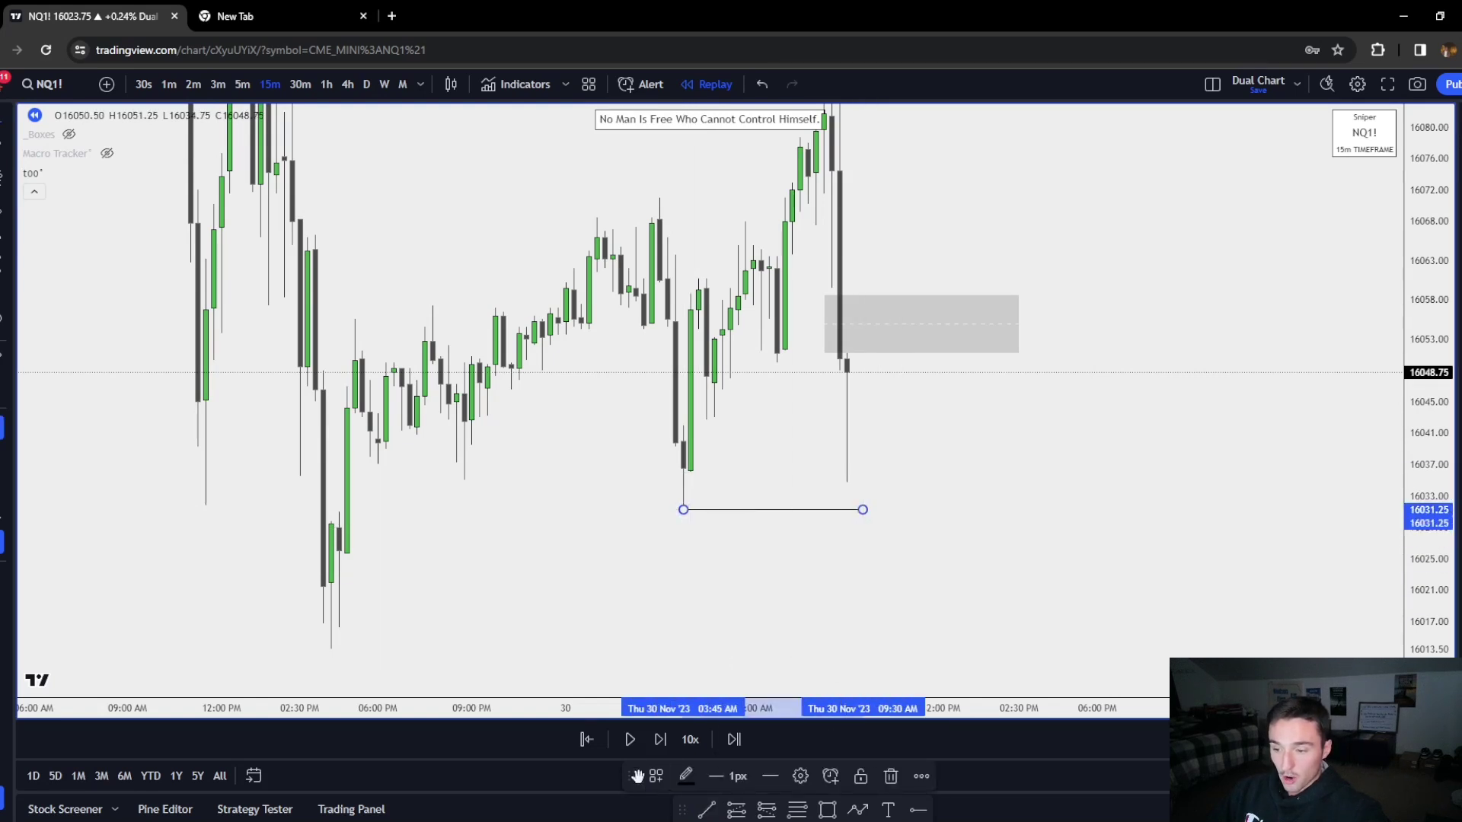
left_click(655, 776)
left_click(673, 778)
Draw a zigzag arrow path from the 09:00 AM candle, retracing into the gap twice and dropping below the sellside liquidity after each retracement
left_click_drag(863, 660, 862, 544)
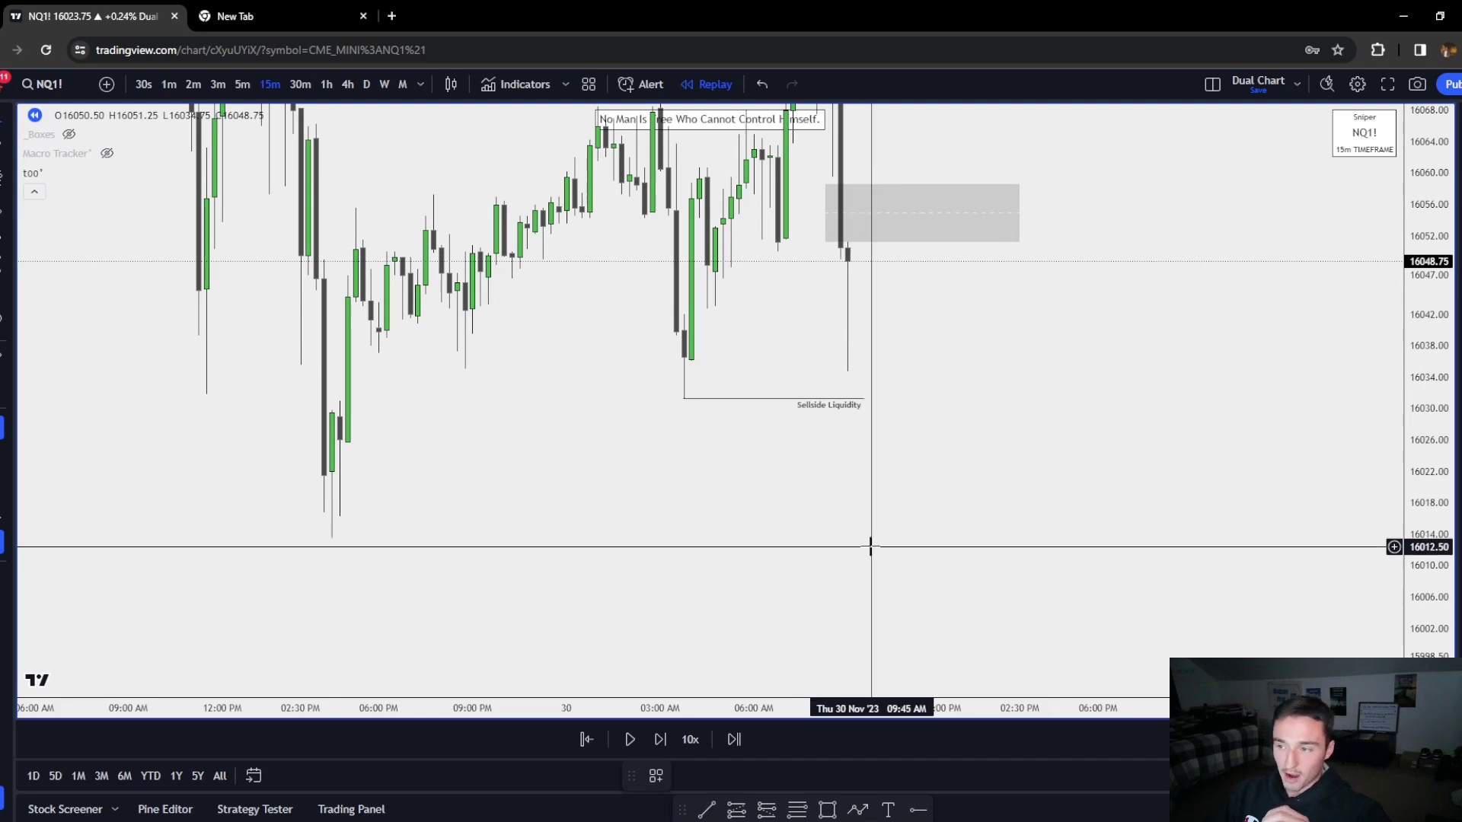
left_click_drag(870, 546, 906, 564)
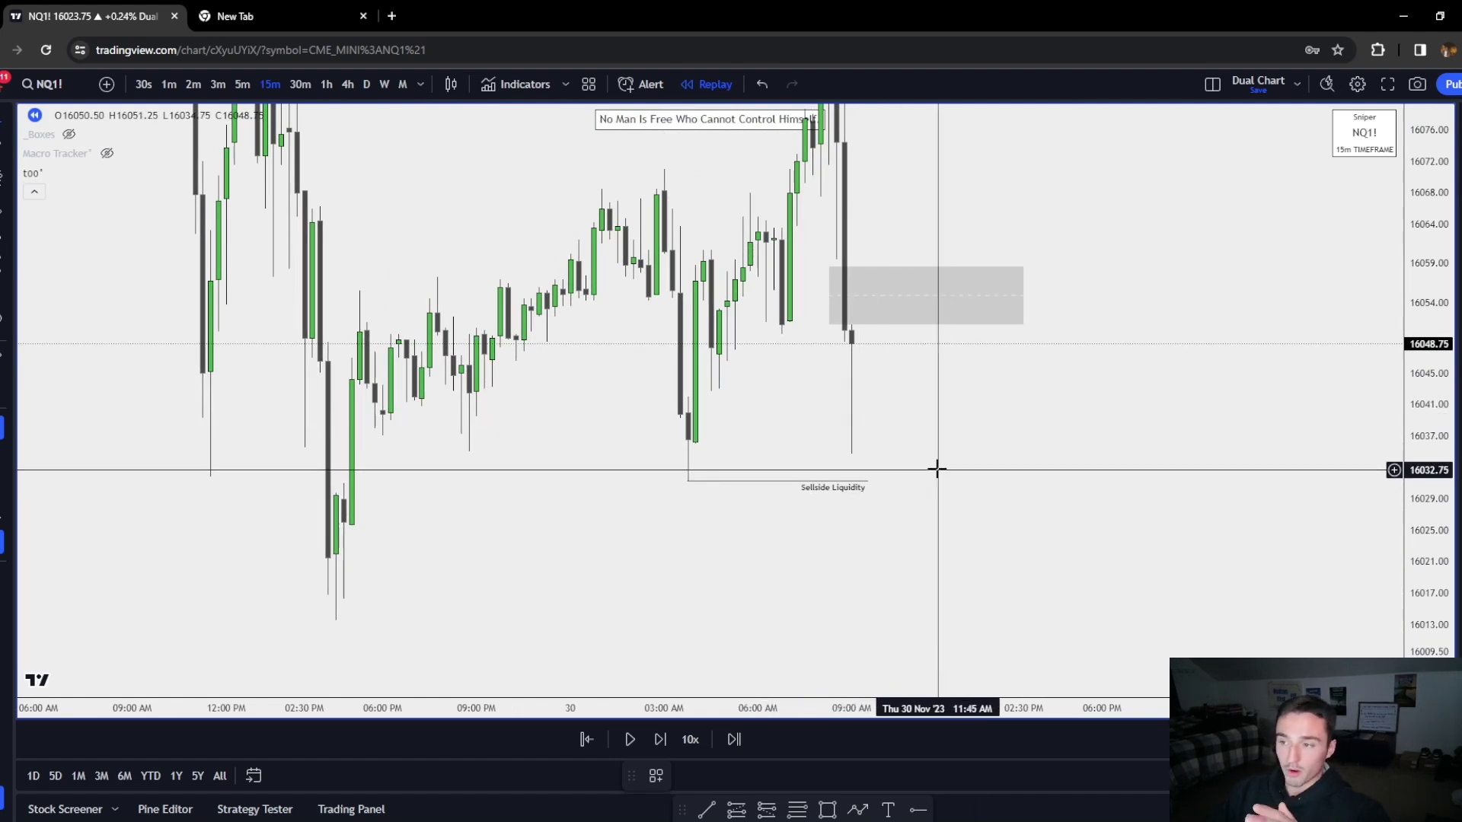
left_click_drag(950, 440, 856, 484)
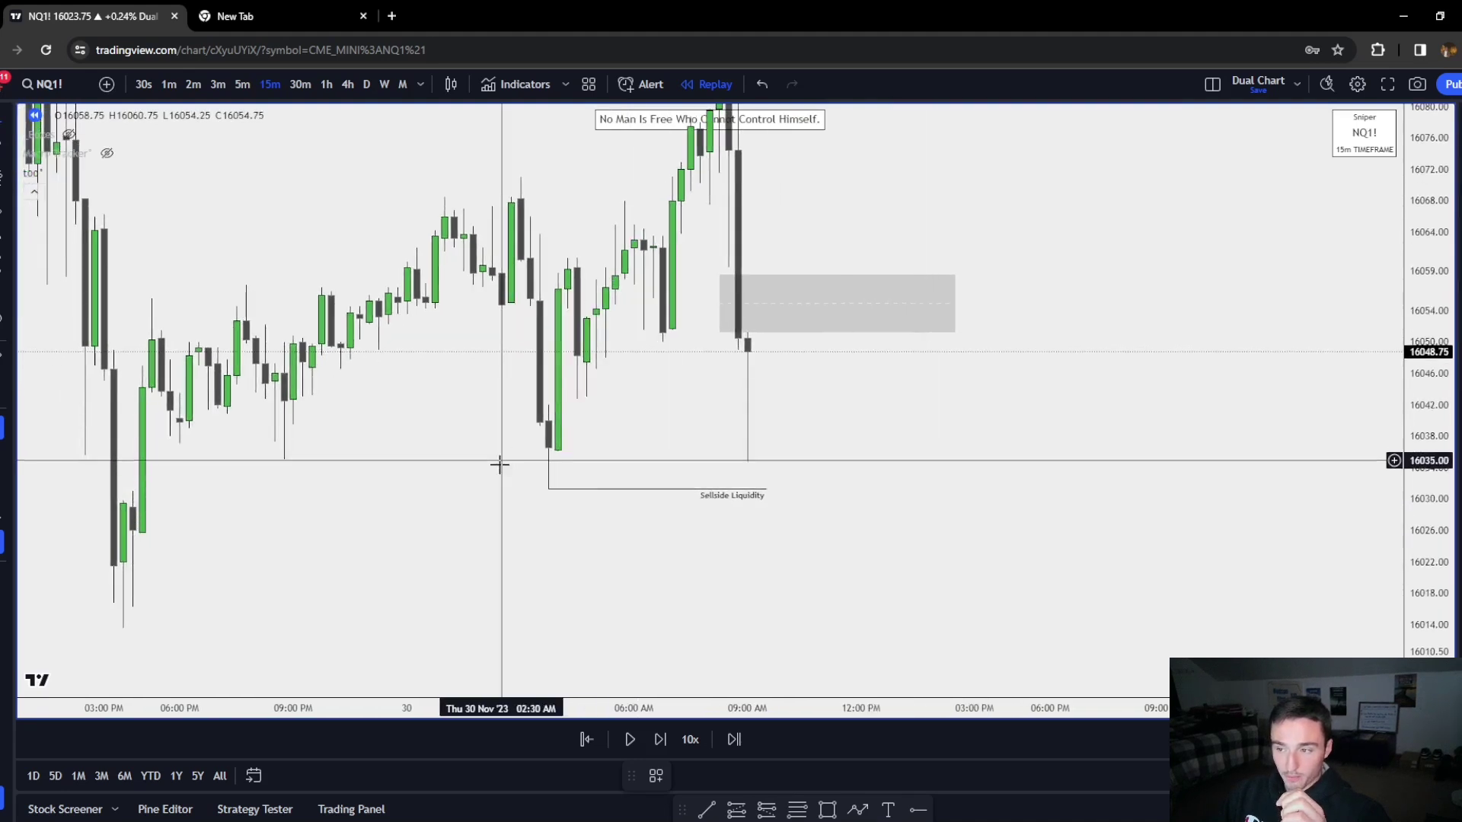
left_click(748, 333)
left_click(794, 457)
left_click(823, 314)
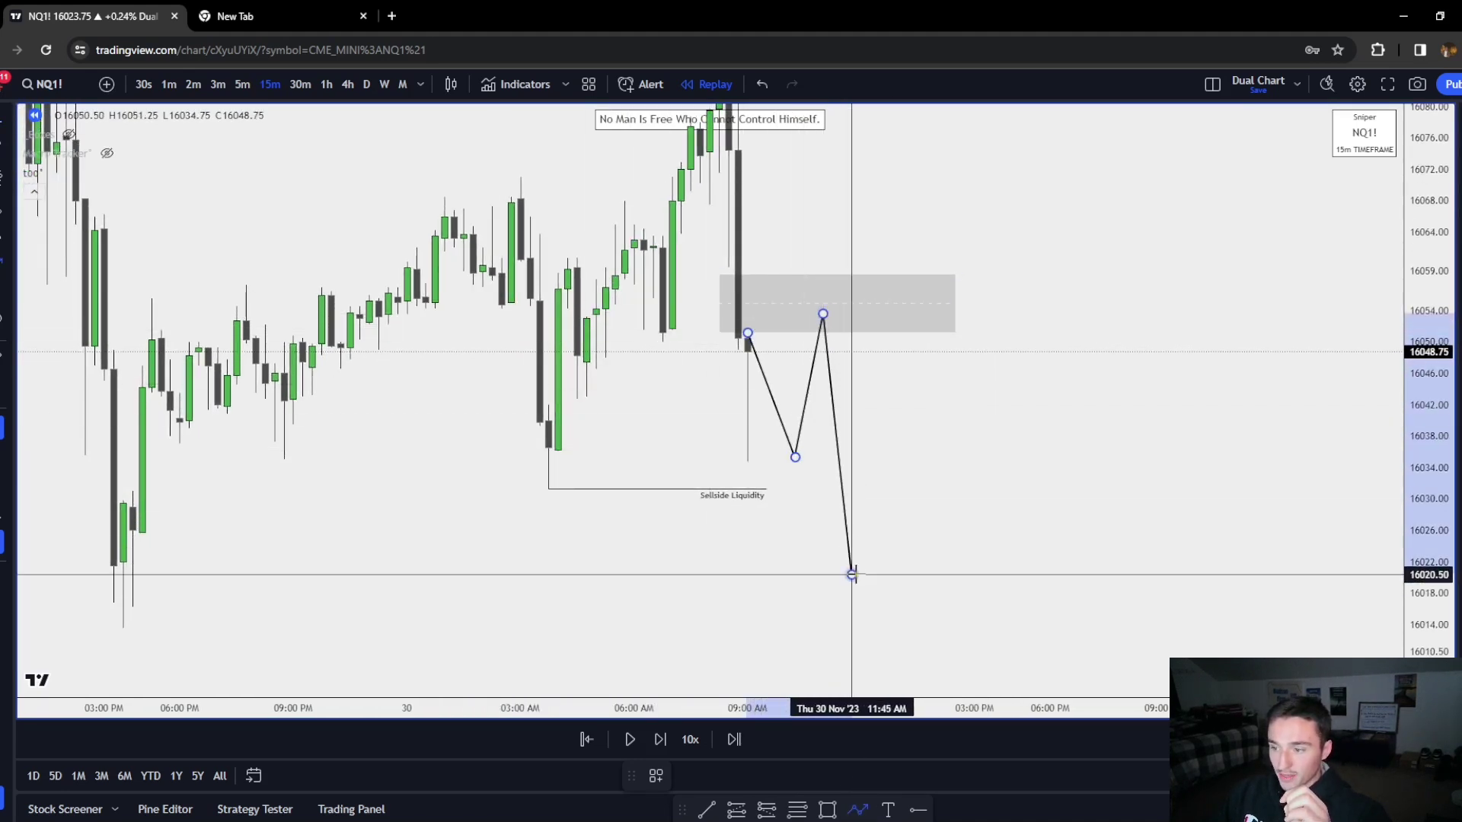
left_click(851, 575)
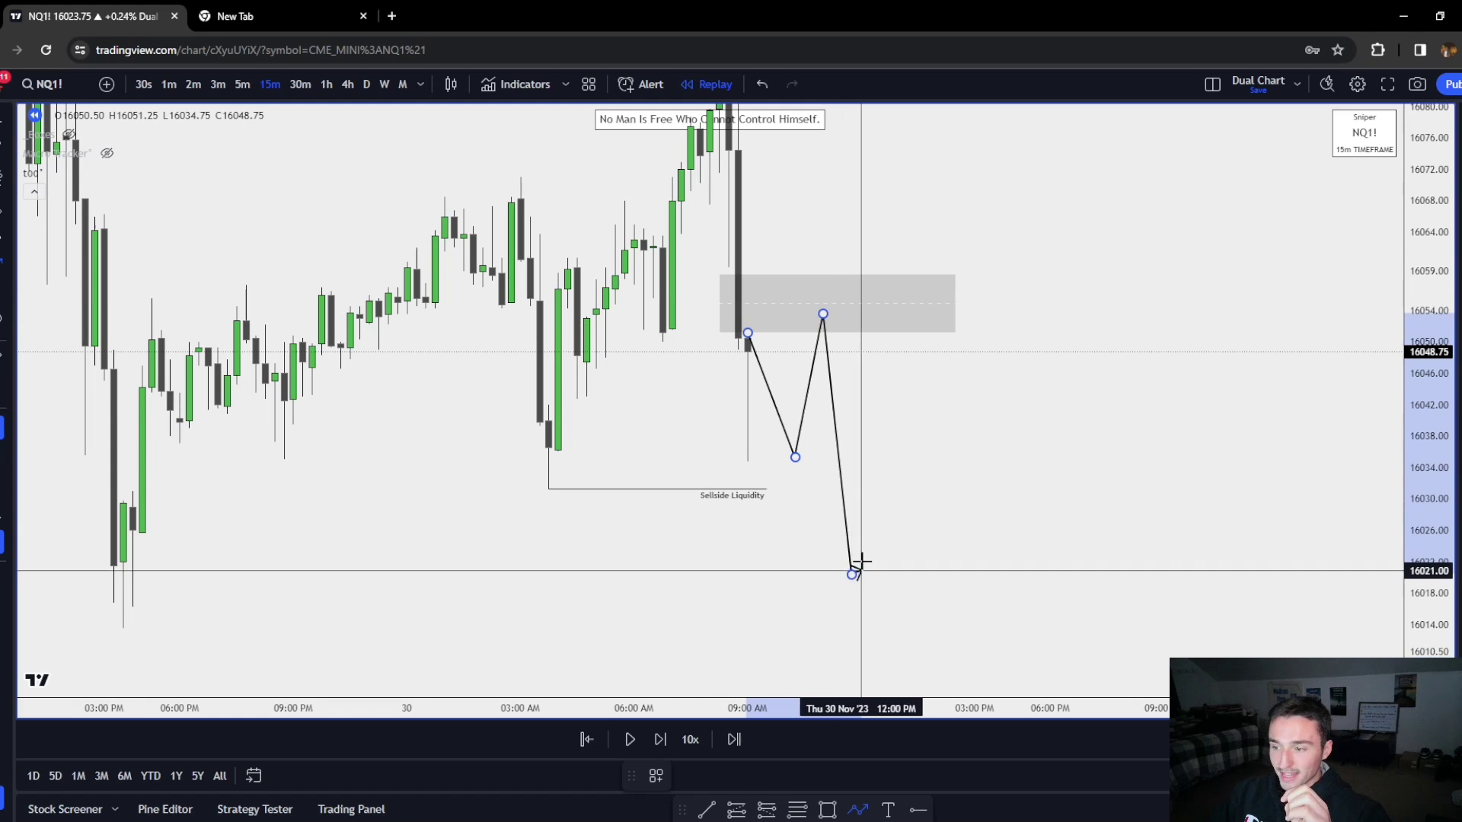
left_click(919, 307)
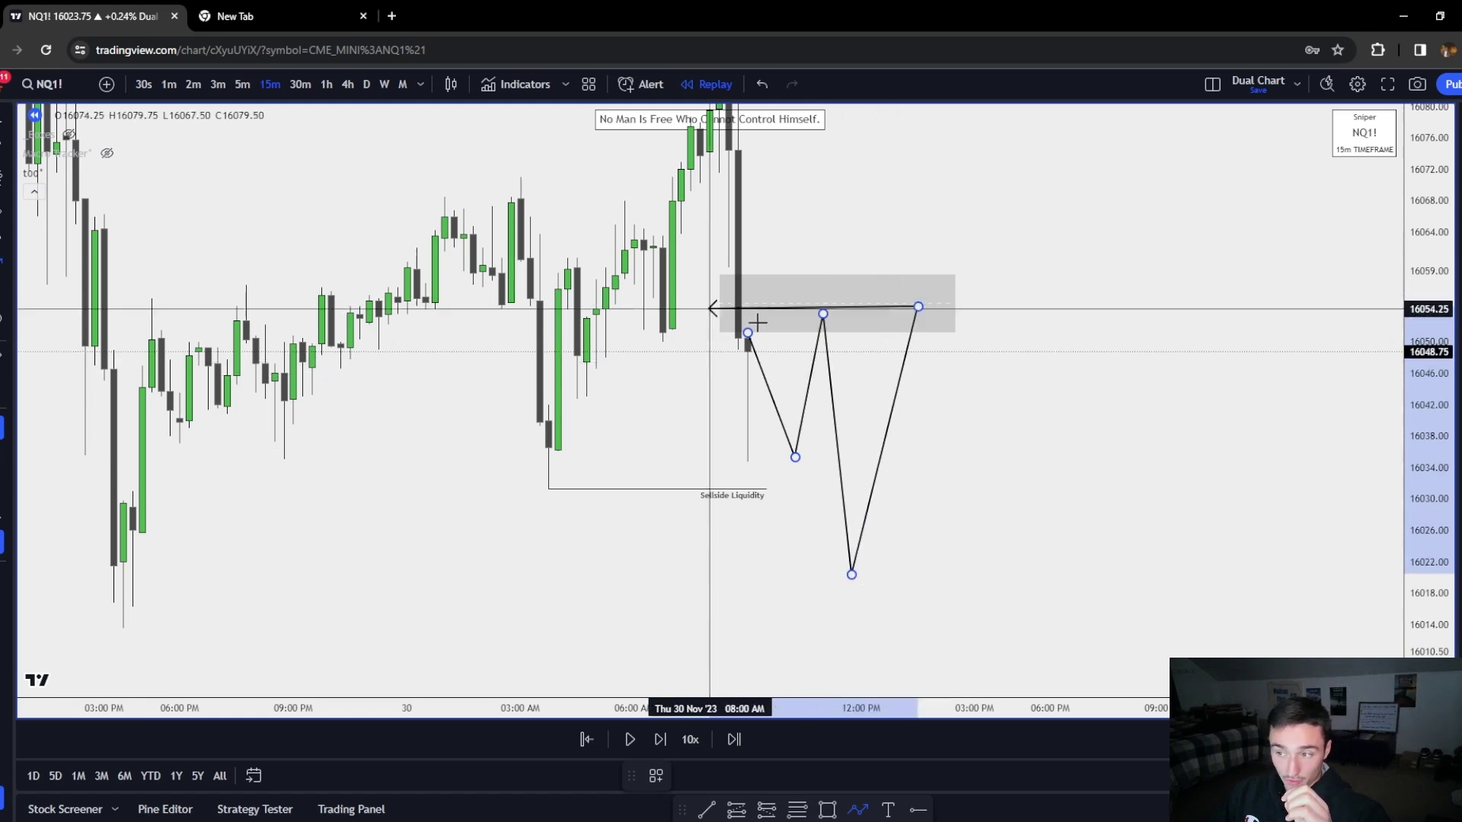
double_click(974, 675)
left_click_drag(828, 551, 803, 455)
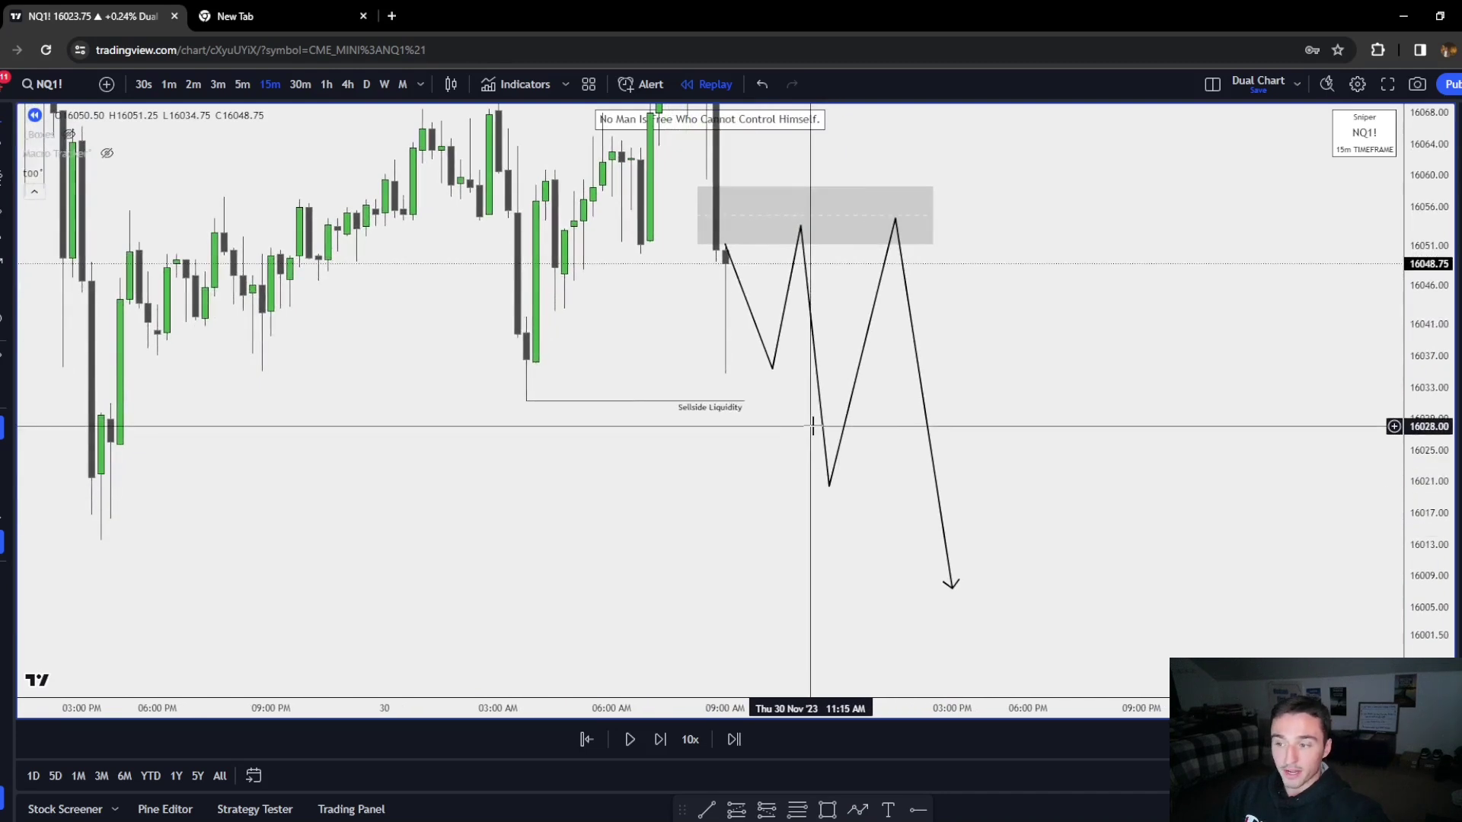
Delete the zigzag arrow path from the chart
left_click(822, 426)
key("Delete")
left_click_drag(864, 315, 835, 440)
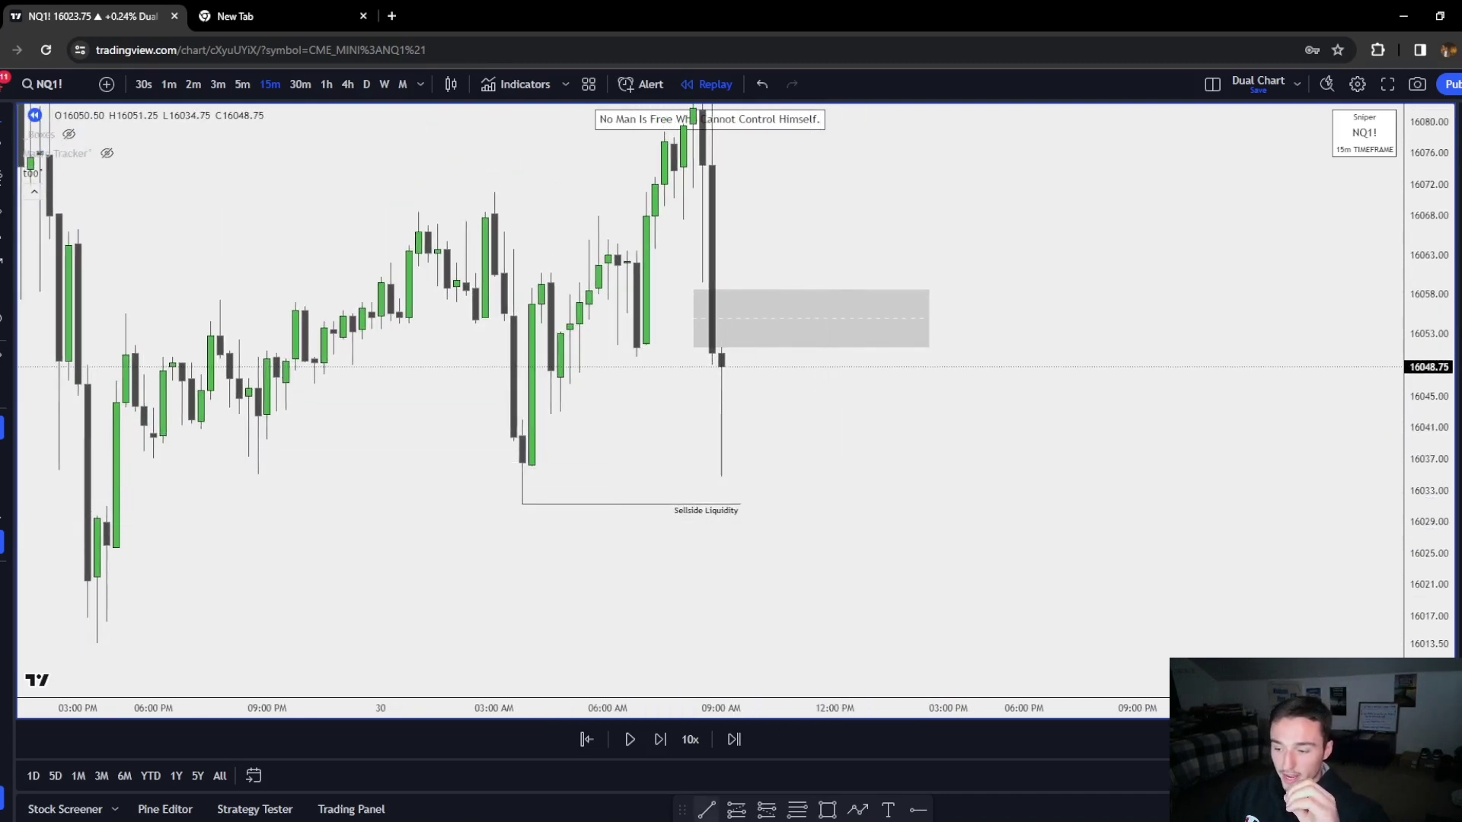
Place a short position with entry 16051.25, stop 16068.25 and target 16034.25, and advance the replay to the 09:30 AM candle
left_click(775, 808)
left_click(721, 347)
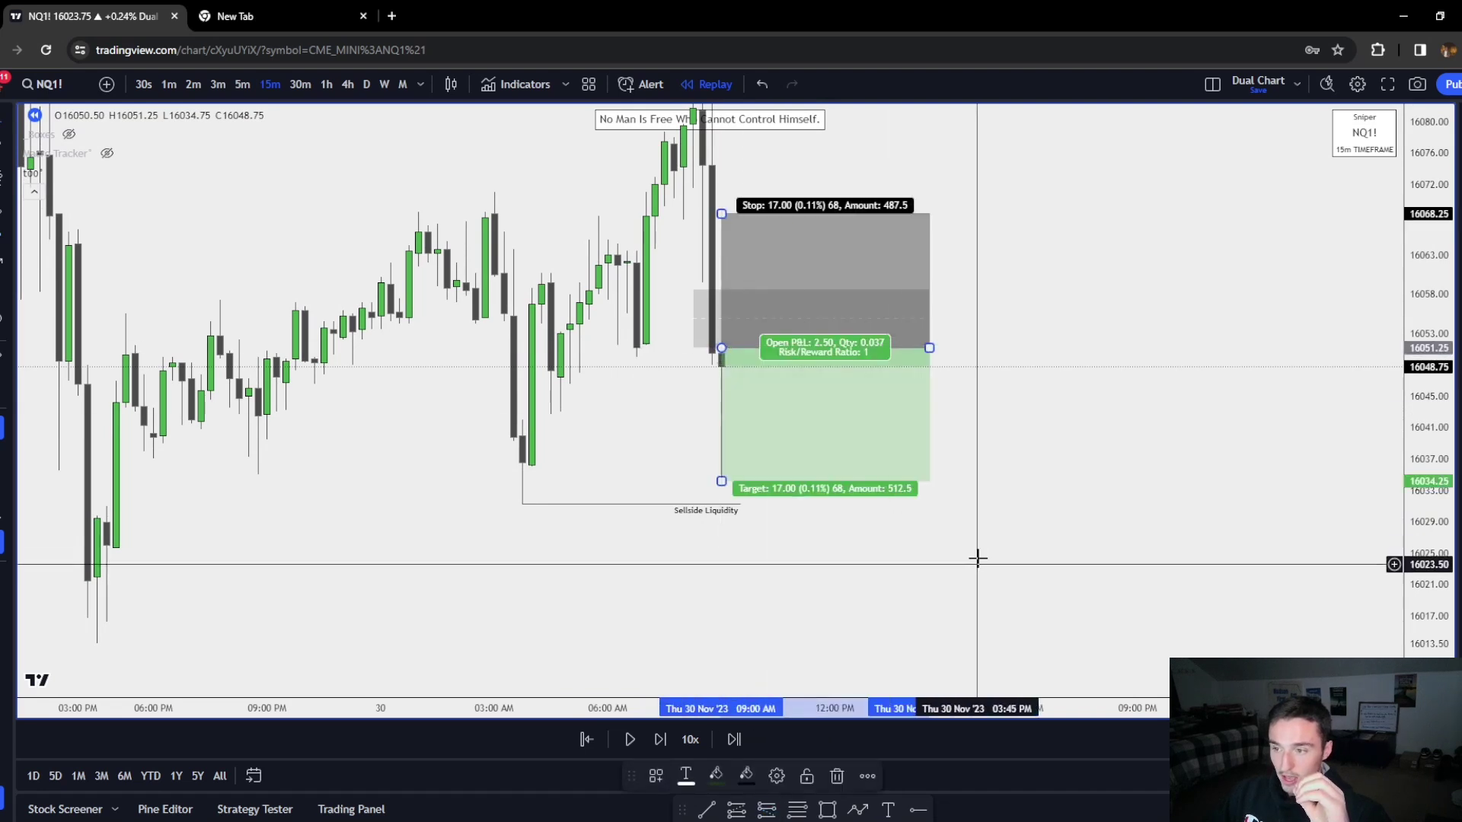
left_click(832, 590)
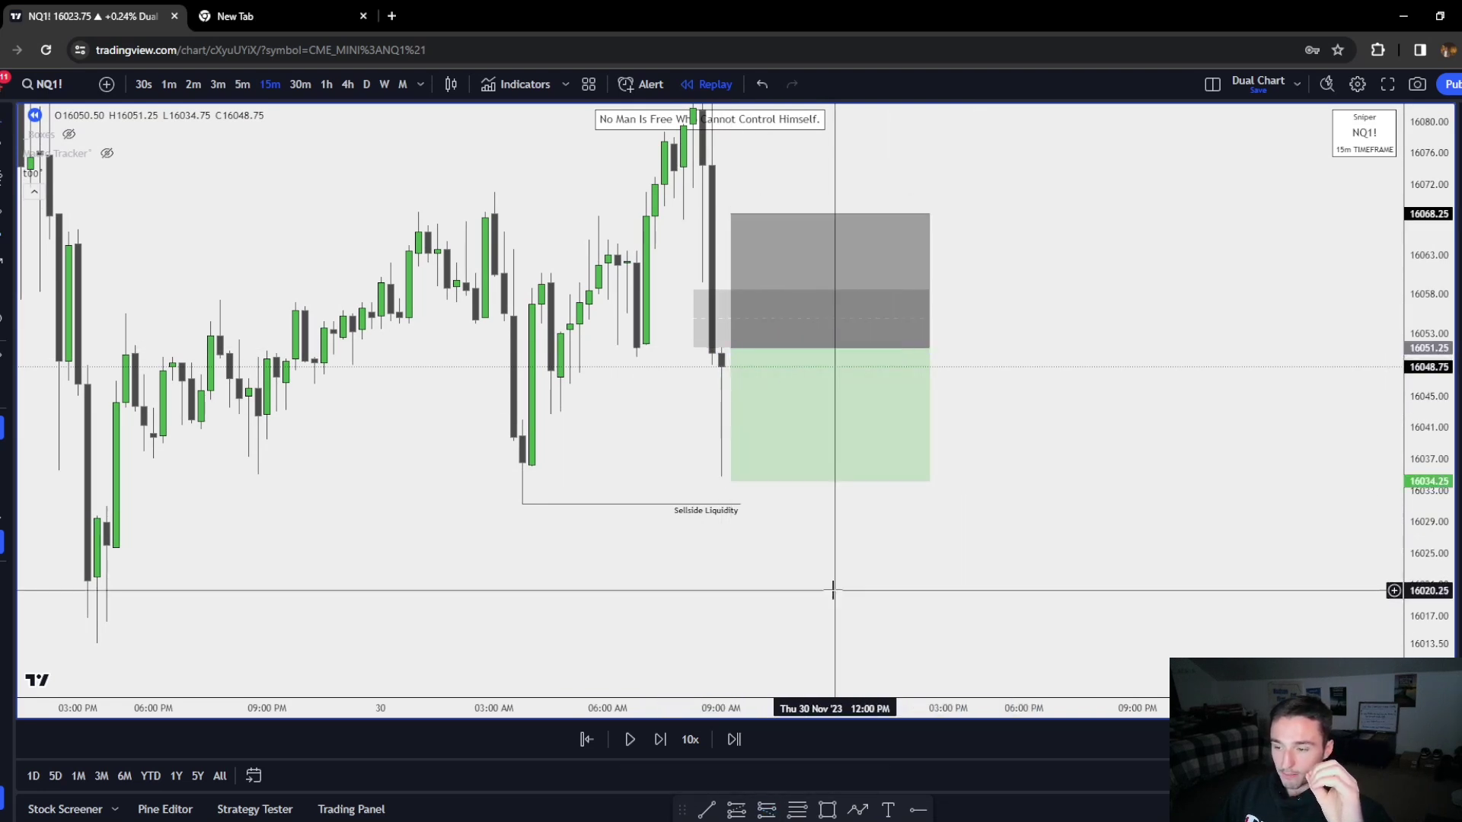
left_click(661, 740)
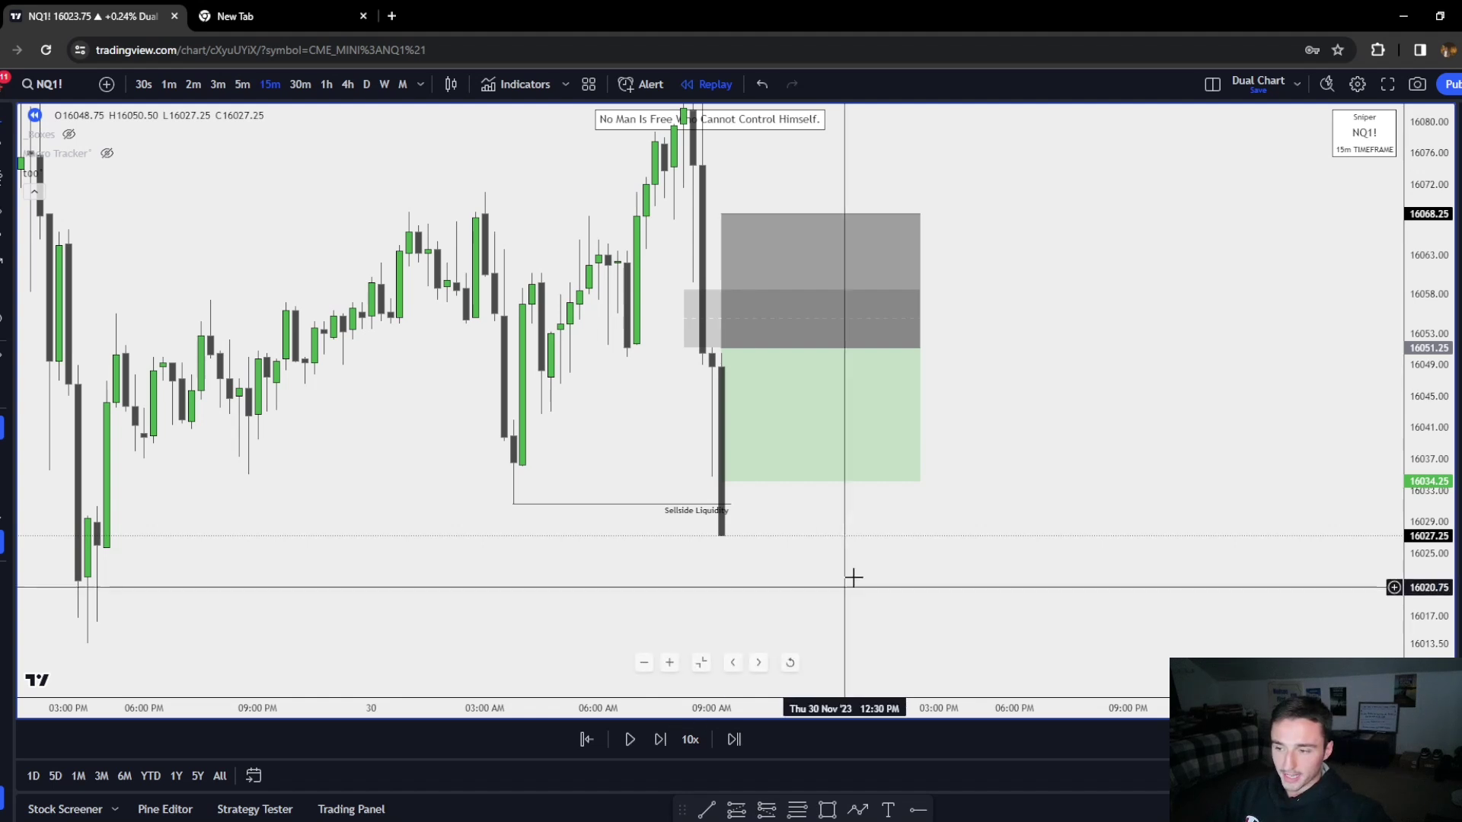
left_click(660, 740)
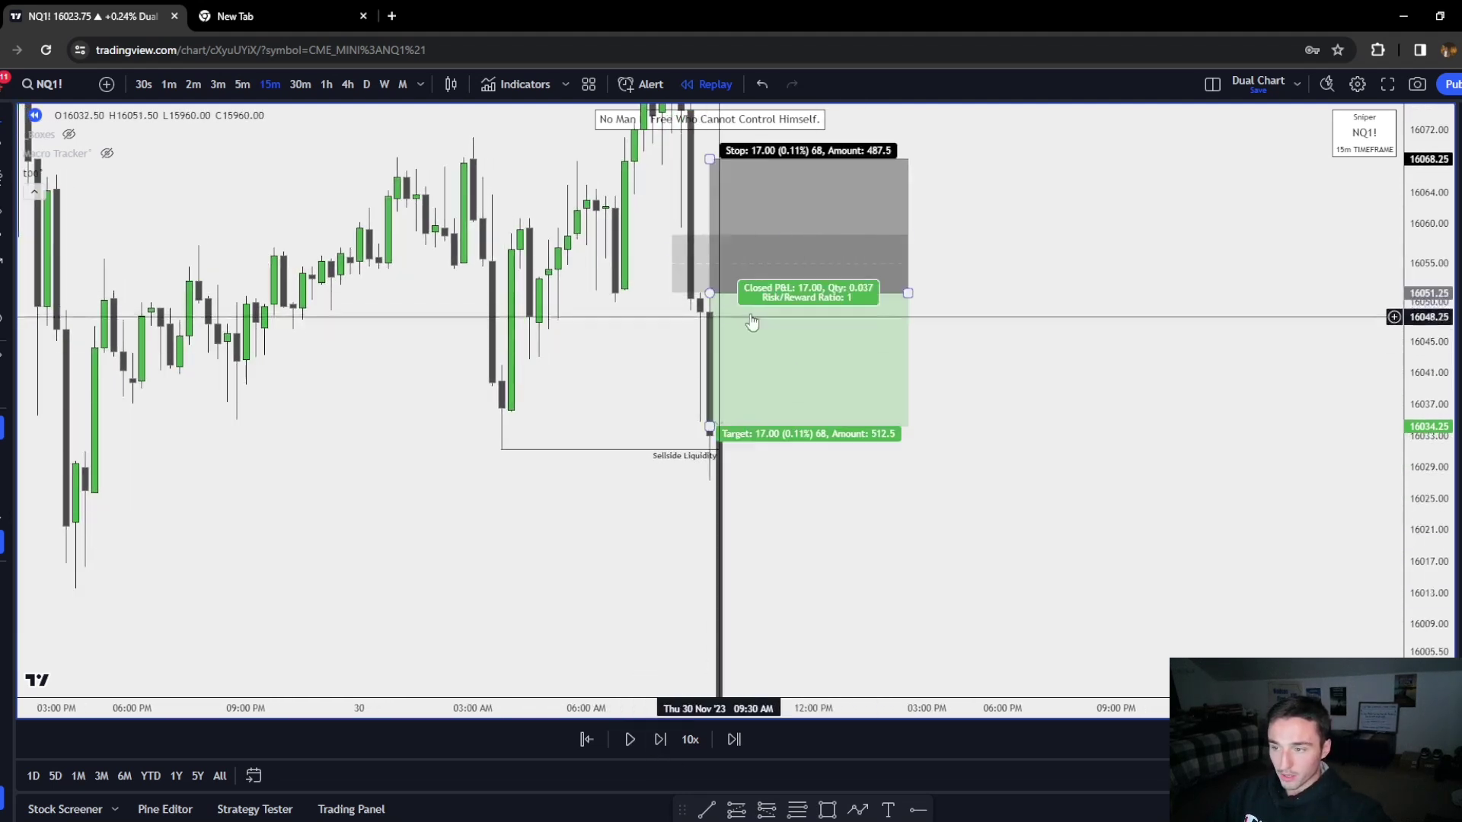
Draw a horizontal trend line from the 29 Nov afternoon low near 16014 to just past the 30 Nov 09:30 AM candle
left_click_drag(996, 450, 1097, 350)
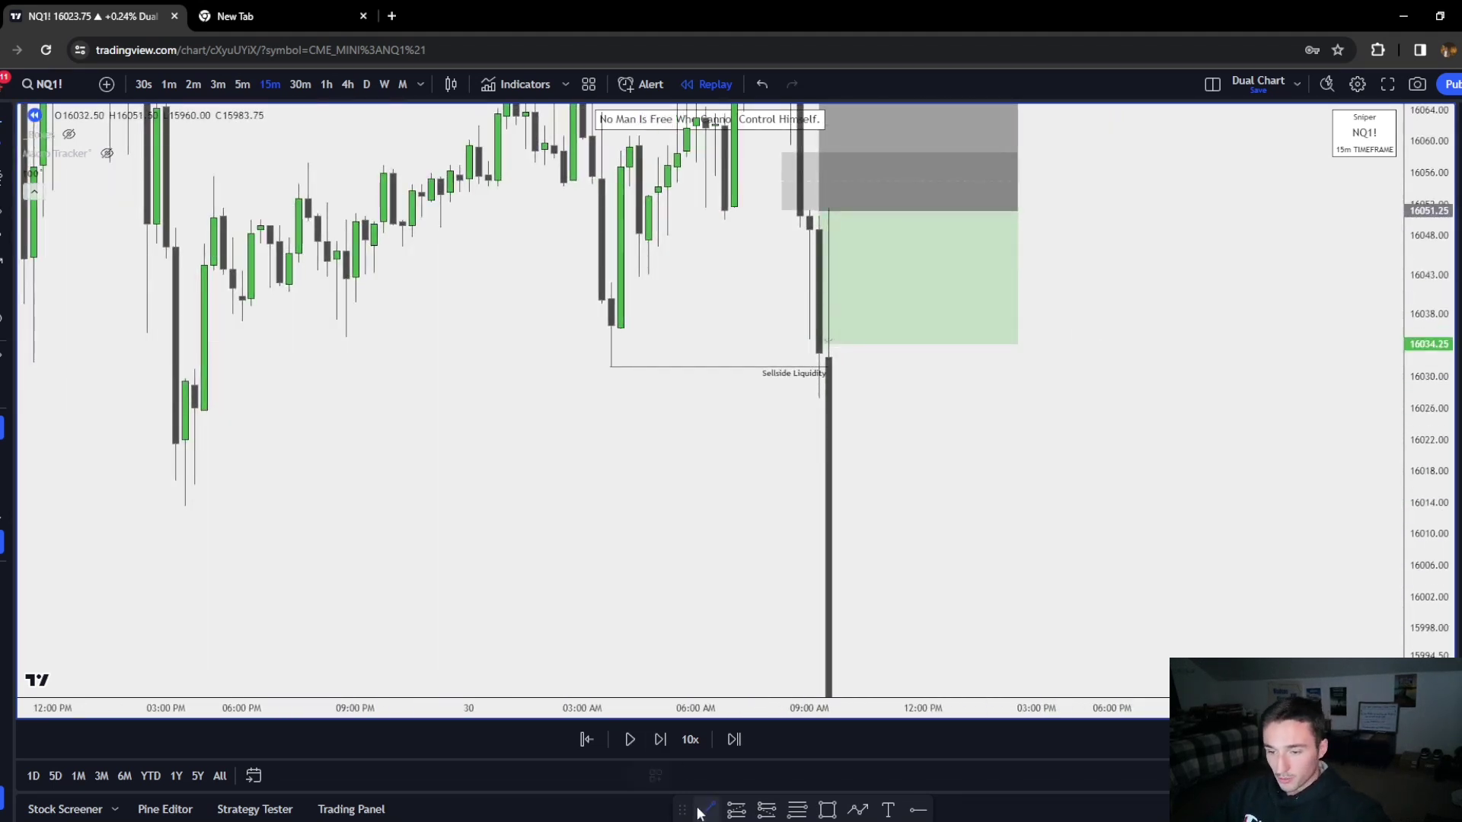
left_click(185, 514)
left_click(838, 519, "shift")
Switch to the 1-minute chart and delete the short position
left_click_drag(994, 556, 906, 677)
left_click(175, 84)
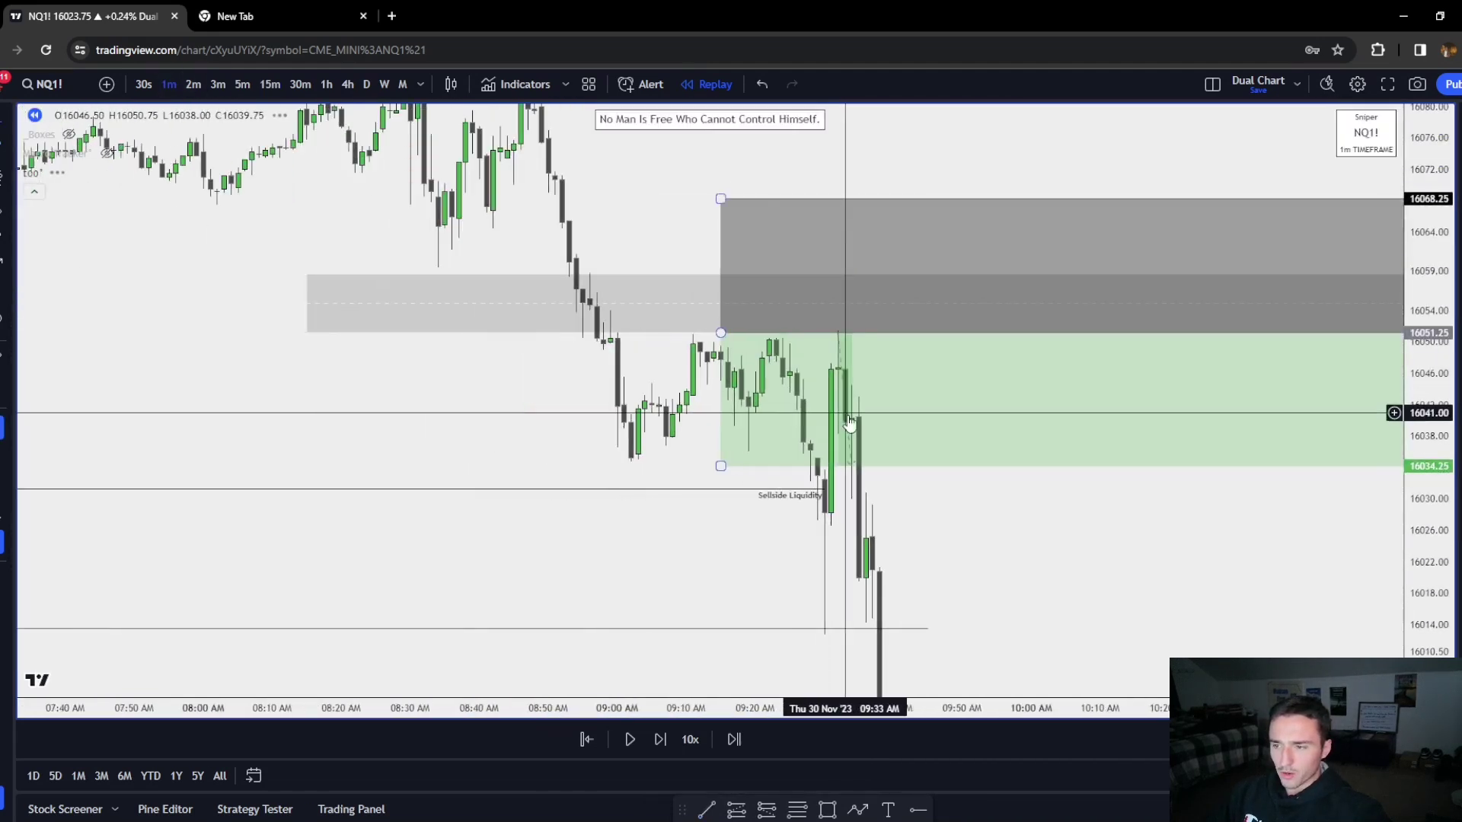
key("Delete")
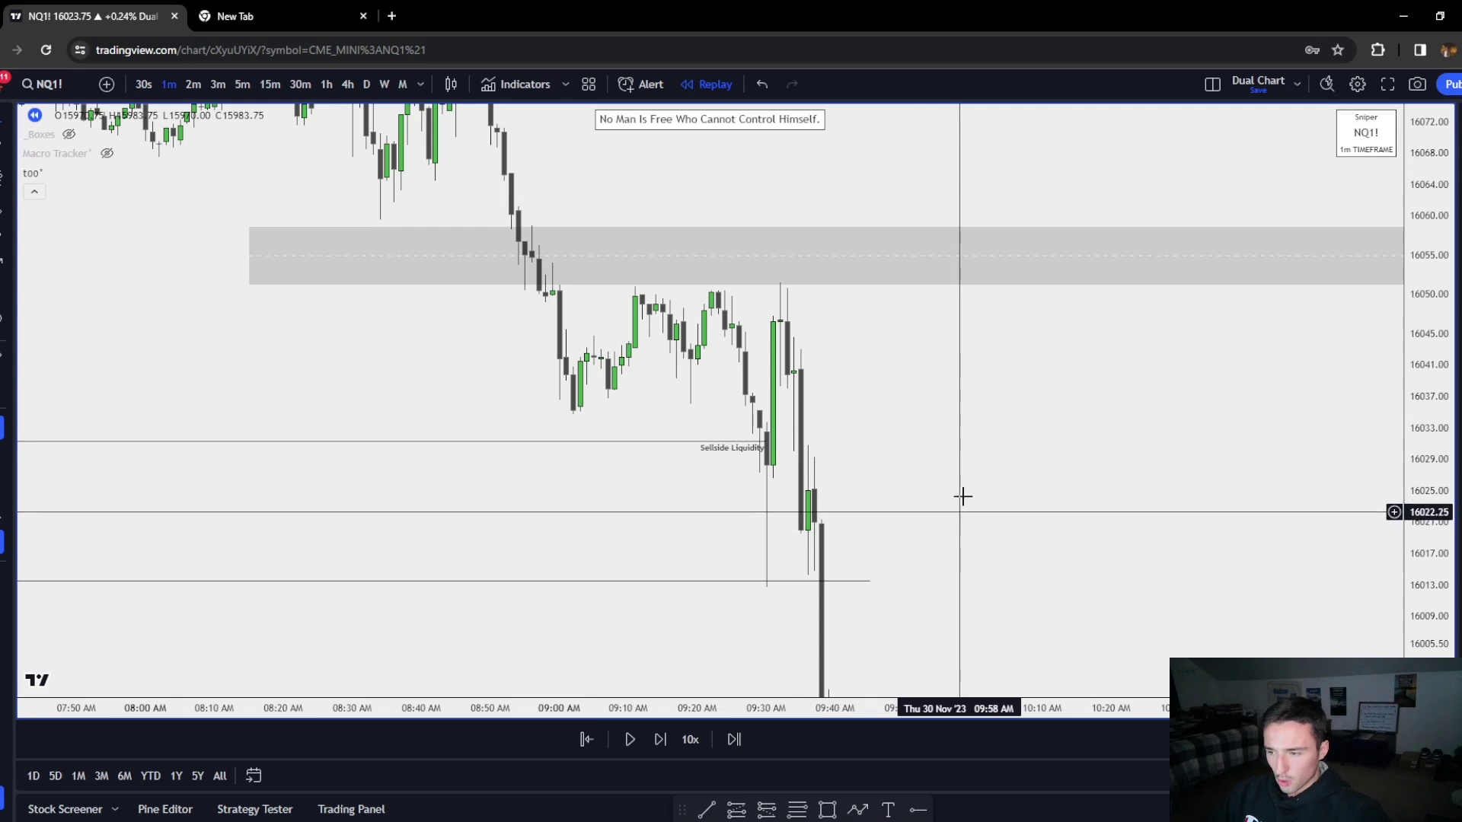
Advance the 1-minute replay candle by candle to 30 Nov 09:56 AM
left_click_drag(962, 496, 914, 244)
left_click_drag(744, 468, 717, 330)
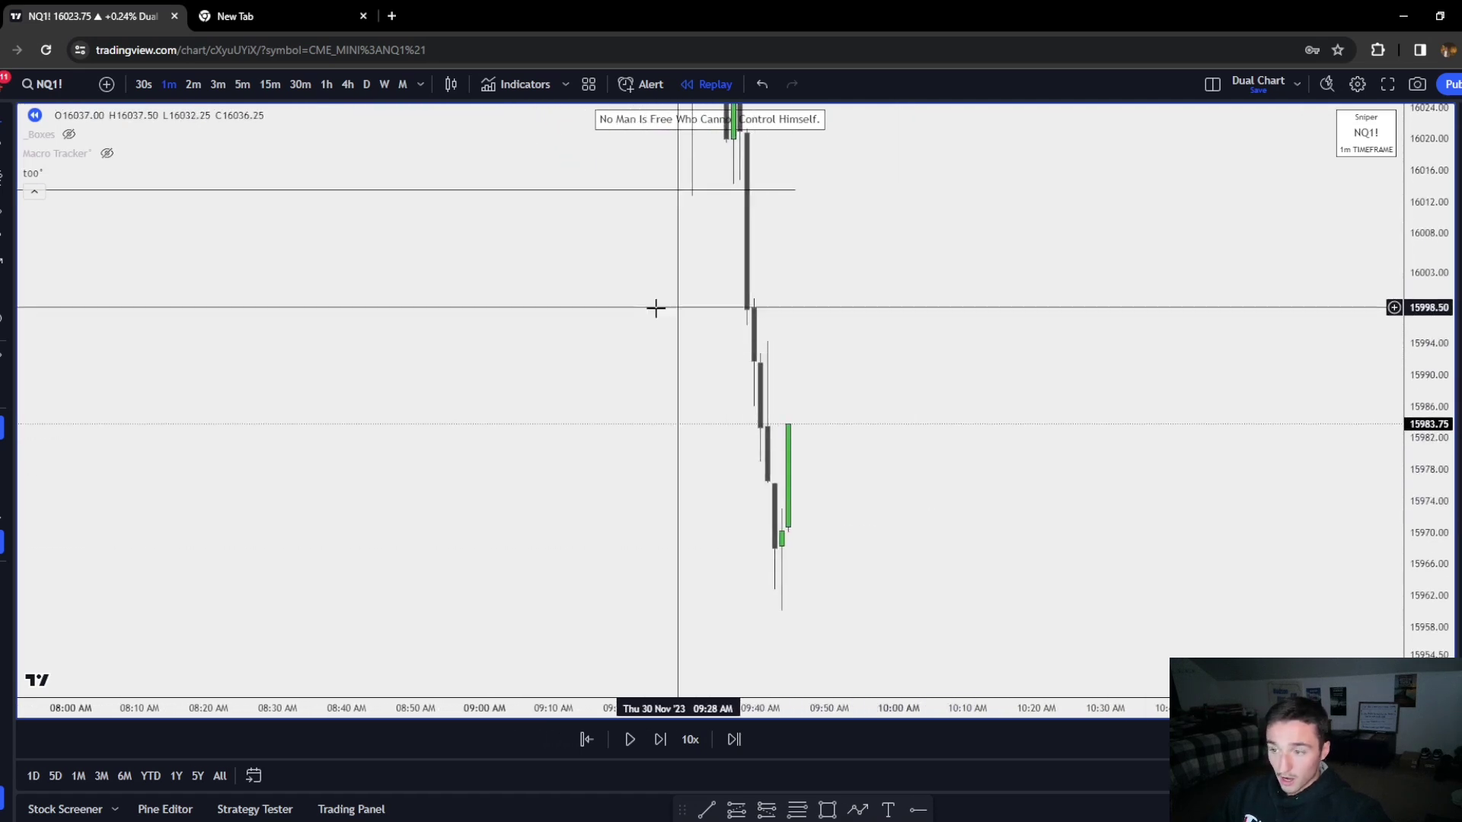
left_click_drag(1047, 525, 1054, 247)
left_click_drag(922, 288, 875, 507)
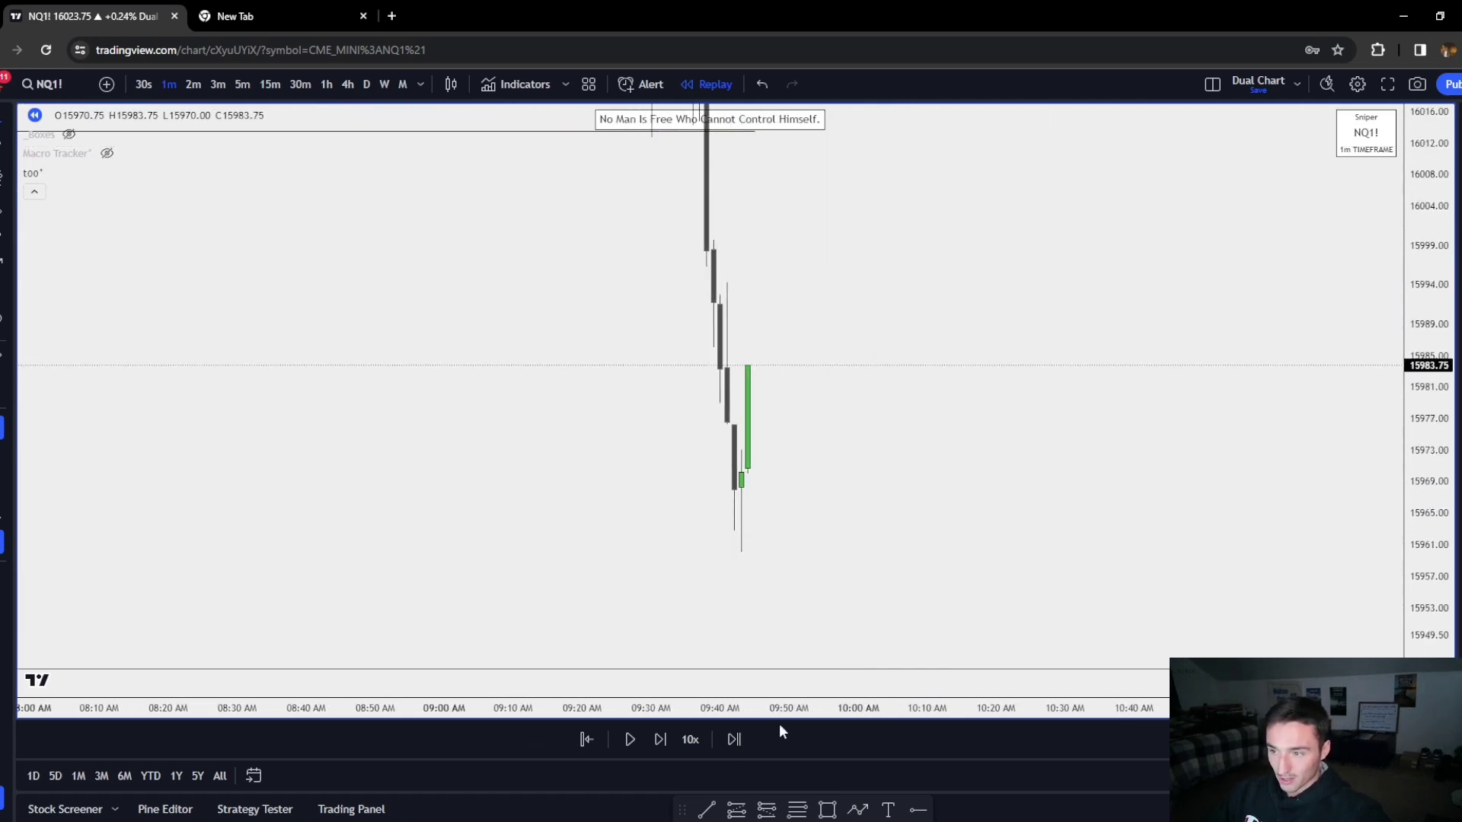
left_click(661, 737)
left_click(661, 734)
left_click(661, 734)
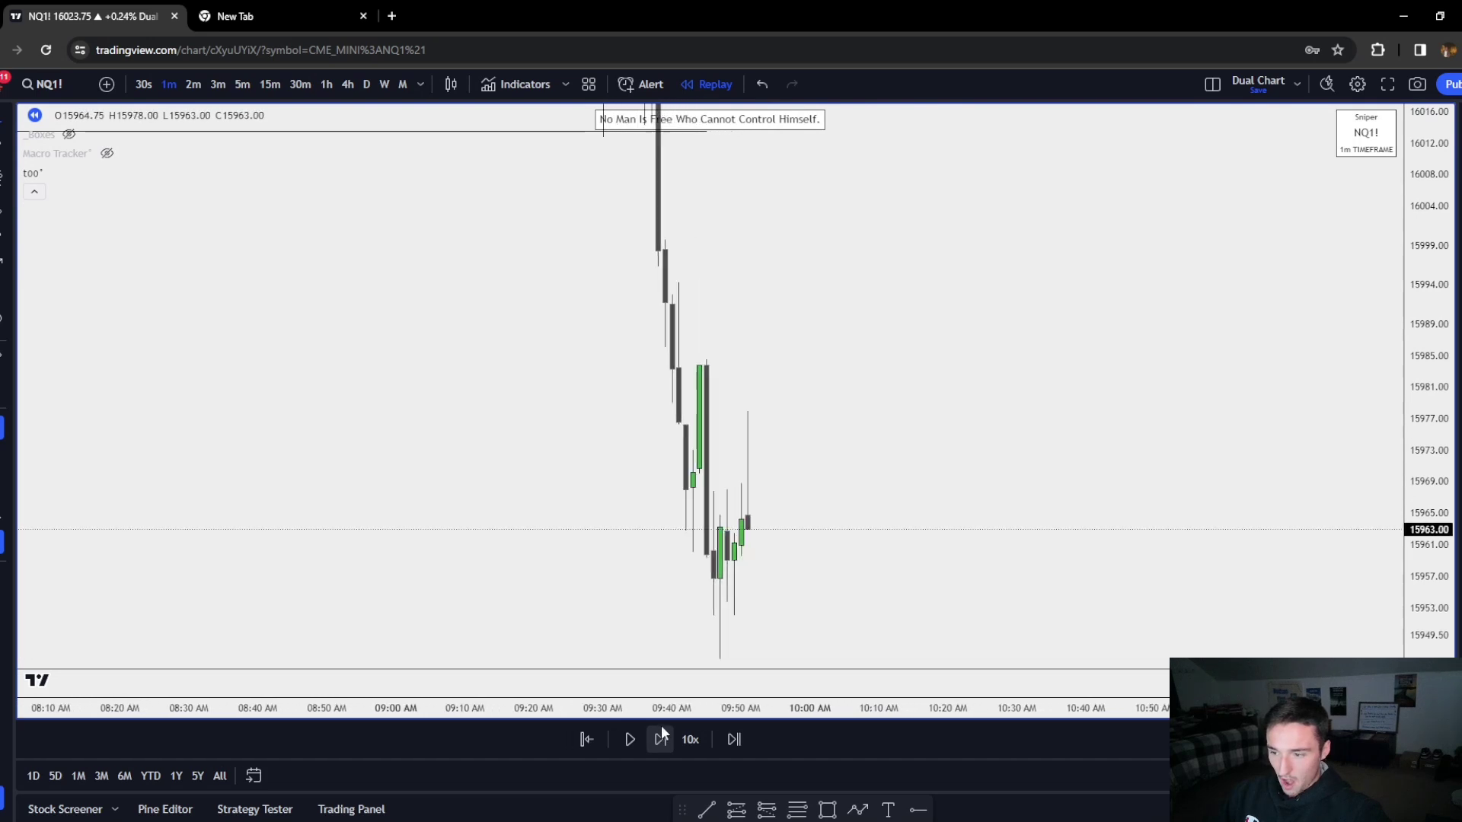
left_click(661, 732)
left_click(661, 735)
left_click(661, 734)
left_click(661, 734)
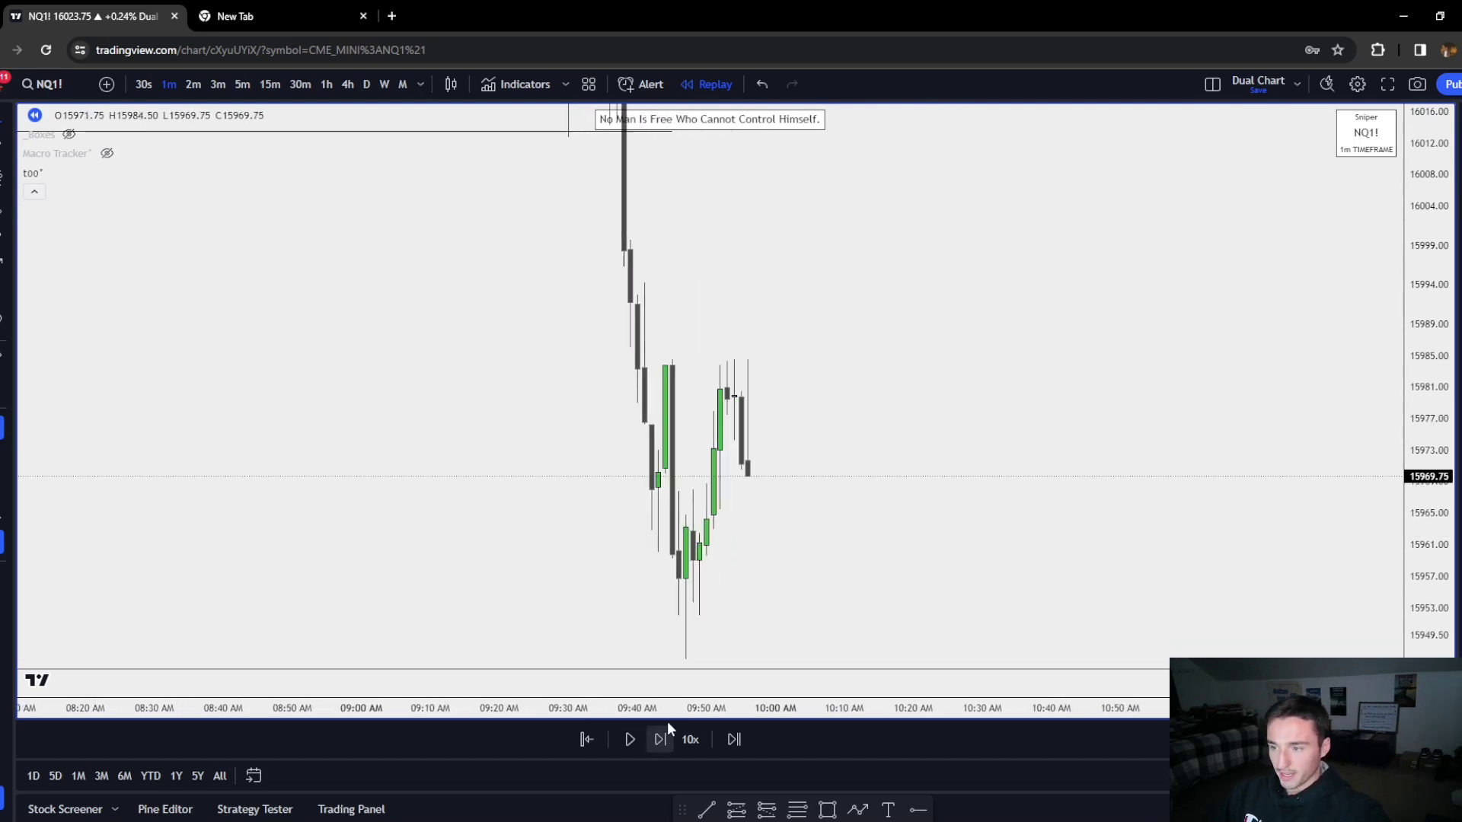
Return to the 4-hour chart, compress its price scale, and delete all the rectangles and liquidity lines drawn around 28 to 30 Nov
left_click(347, 85)
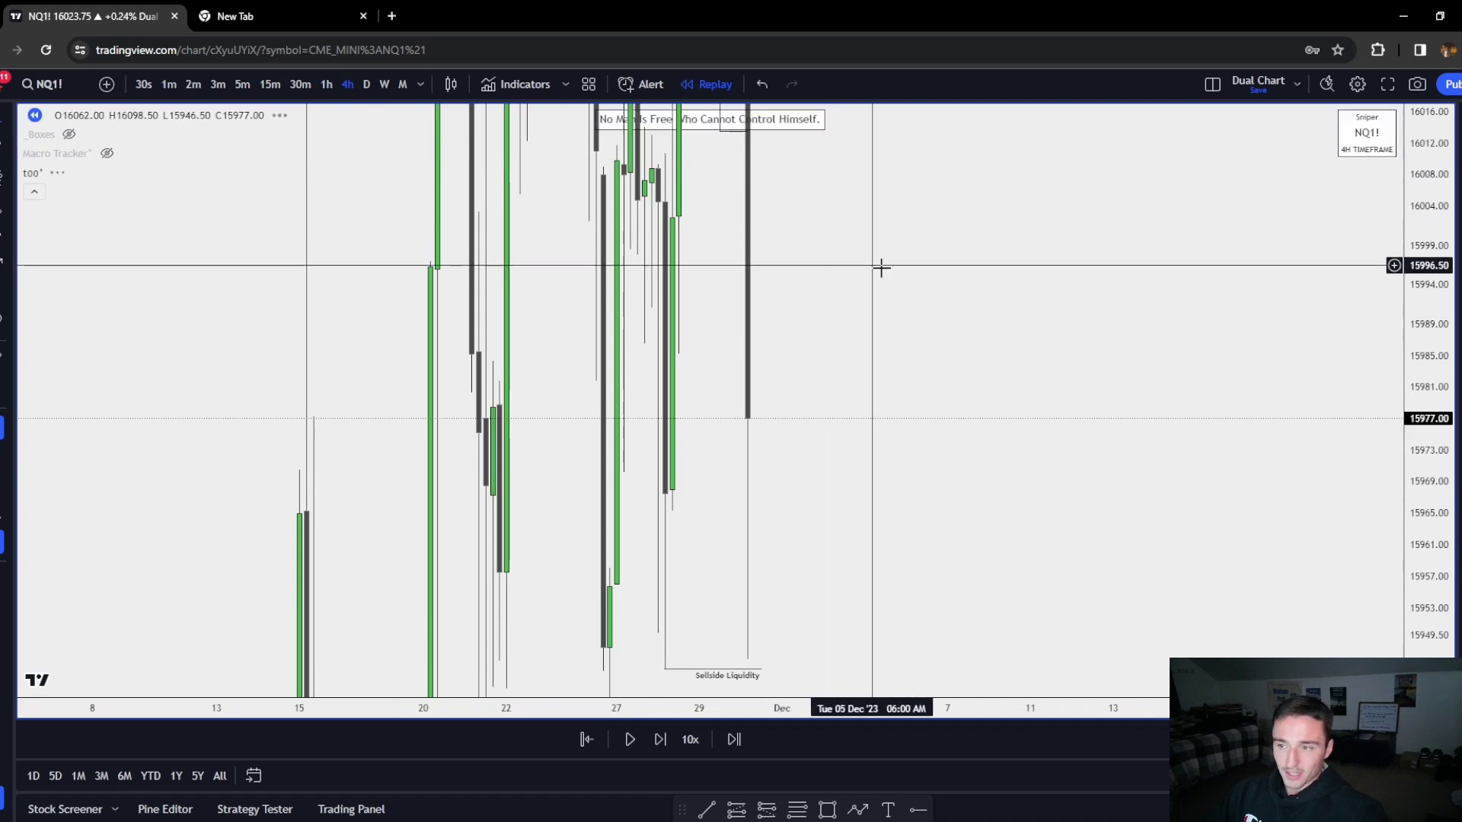
left_click_drag(1432, 415, 1432, 628)
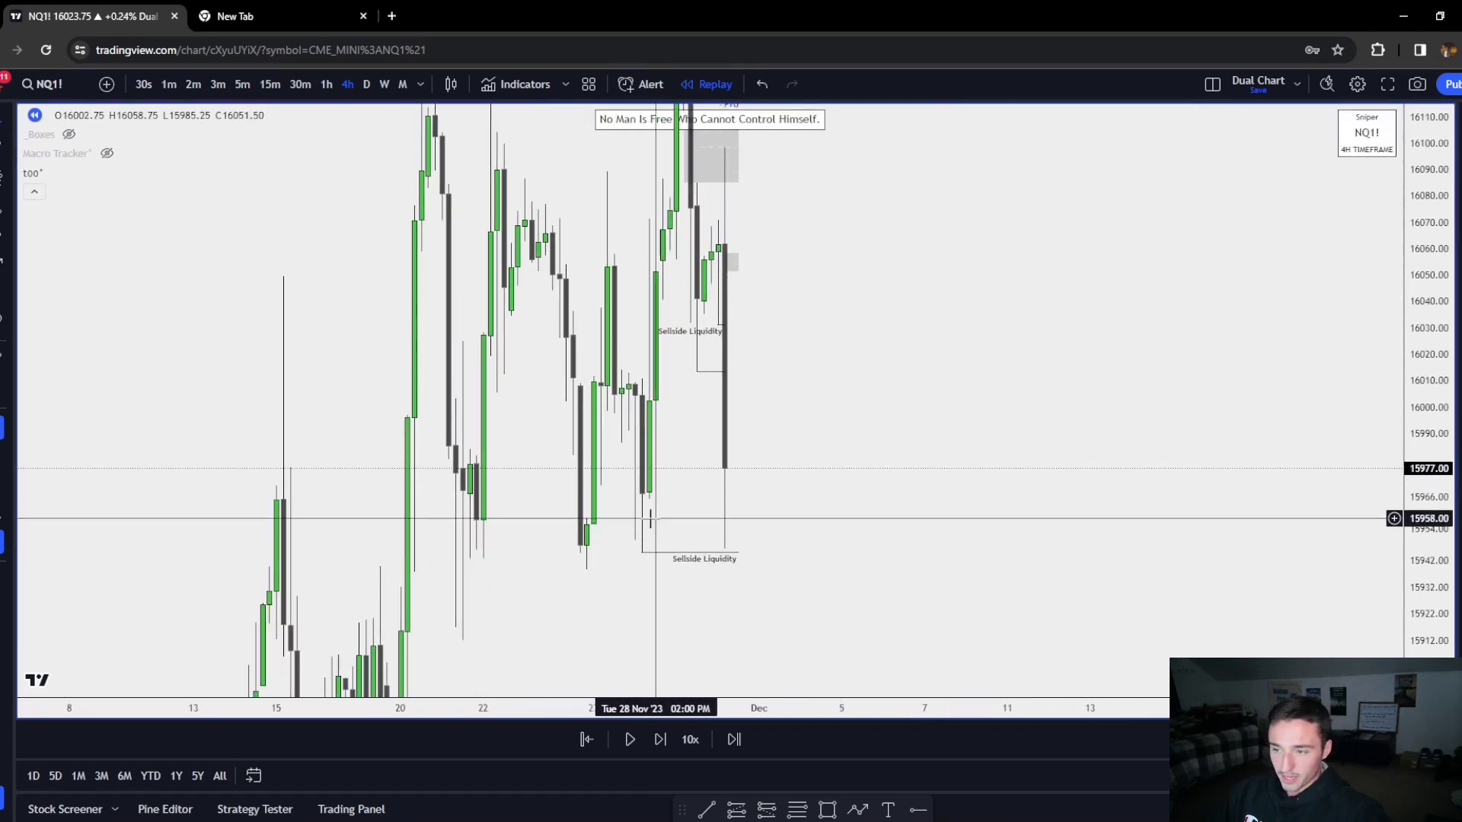
left_click_drag(844, 444, 869, 539)
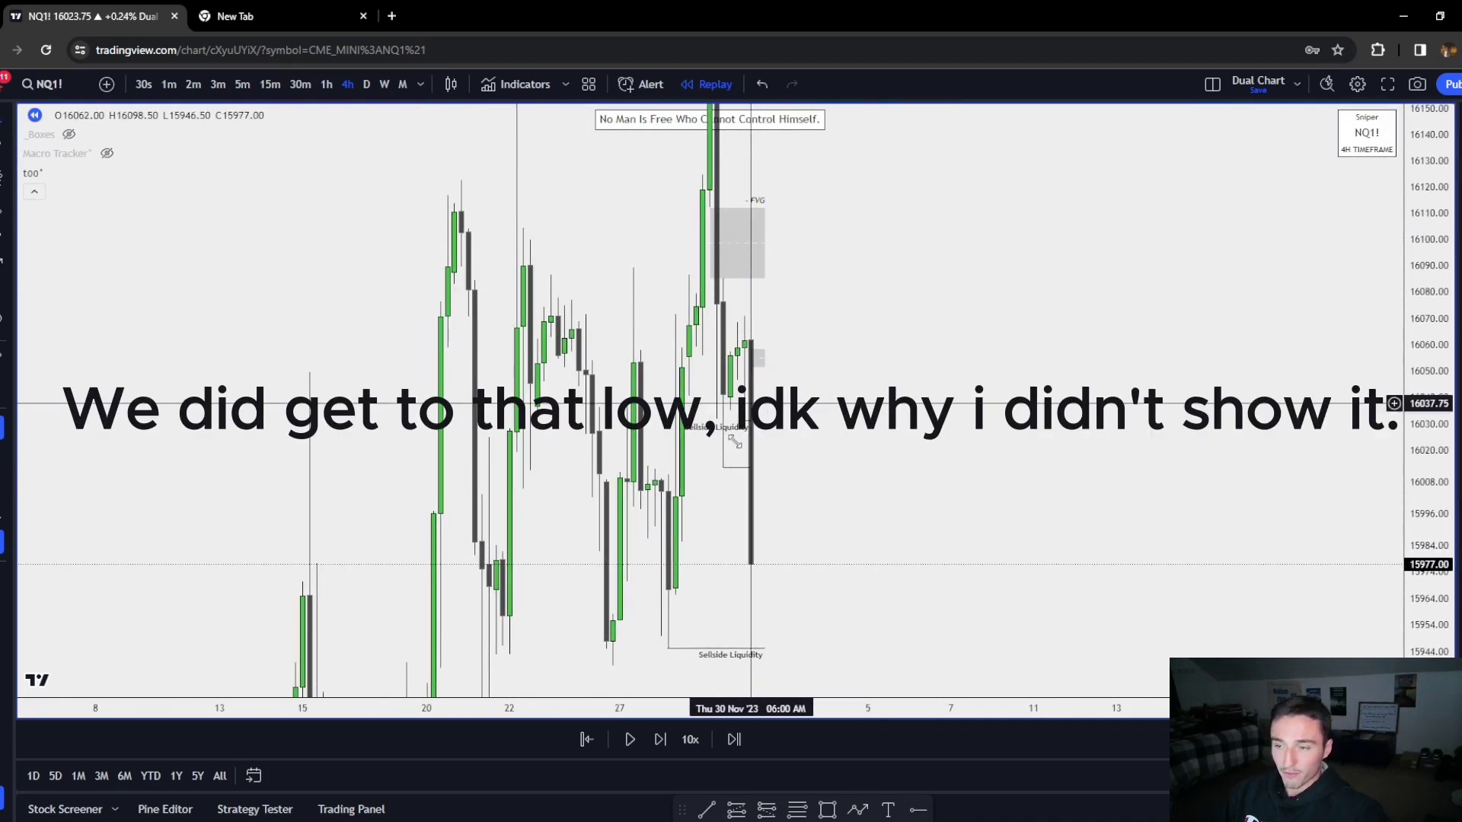
left_click_drag(614, 674, 969, 216)
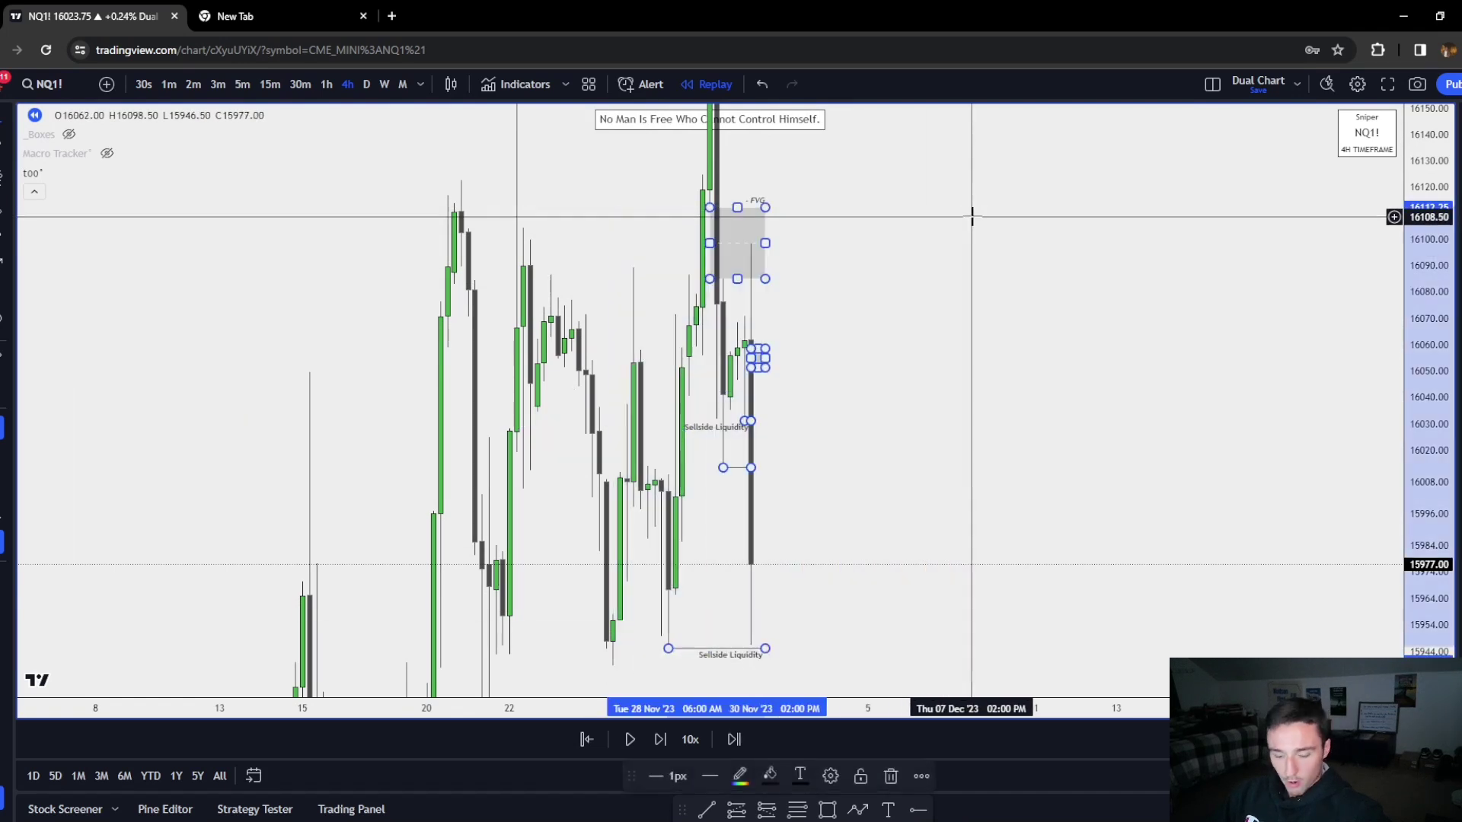
key("Delete")
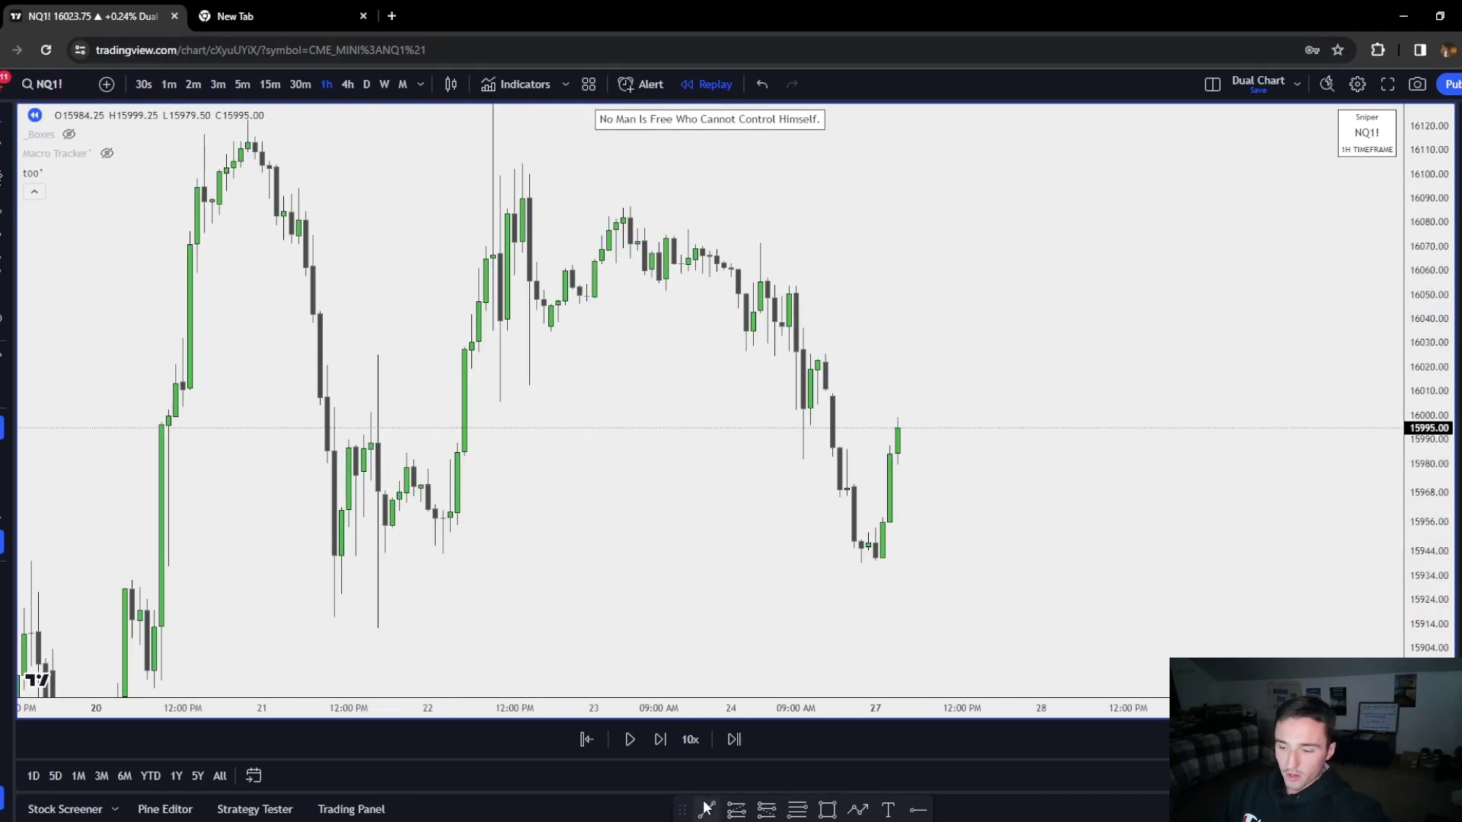
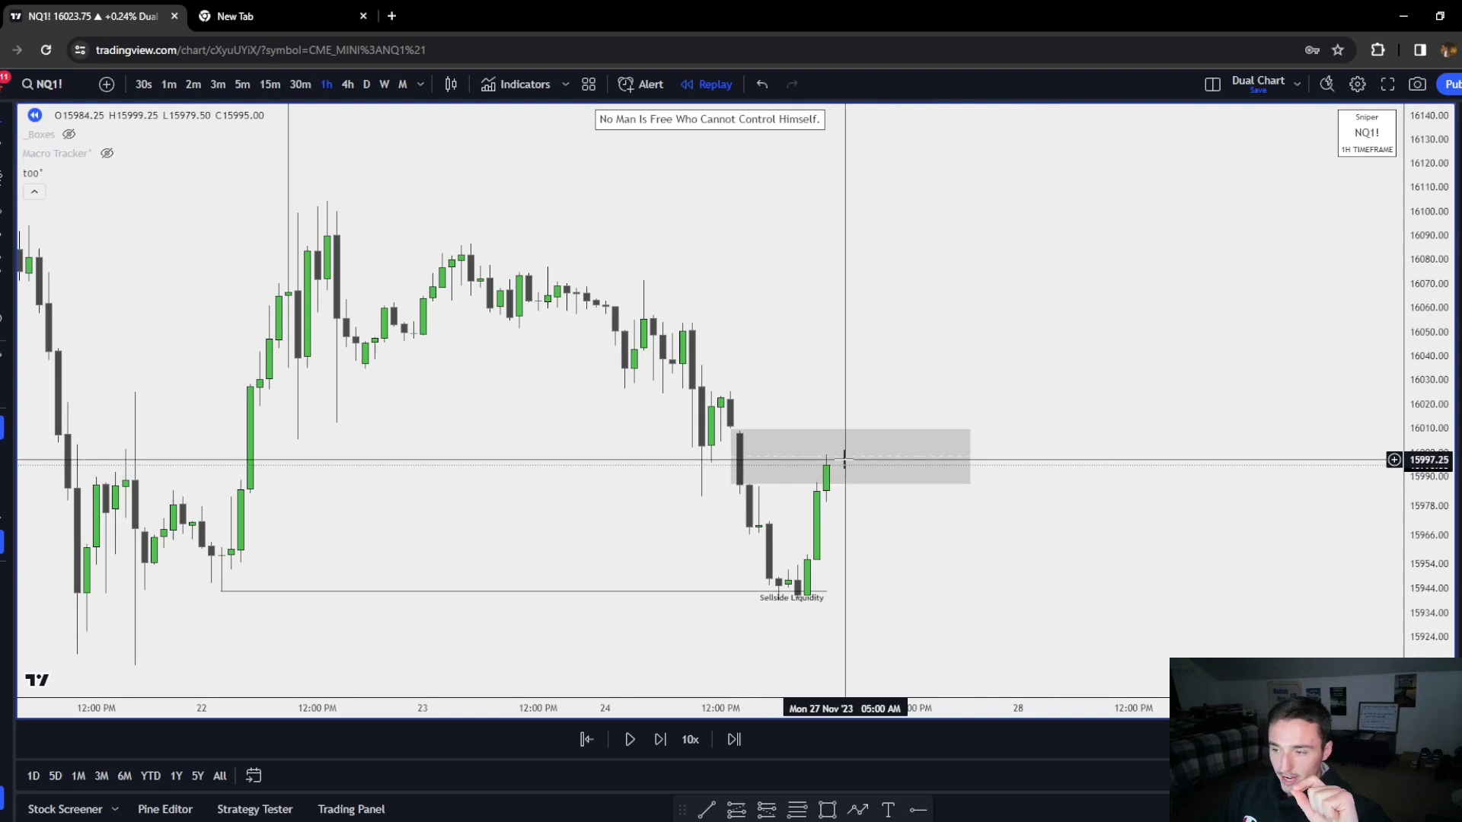
Draw a rectangle over the early 27 Nov bullish gap, about 15979 to 15958, and extend it to about 27 Nov 08:00 PM
left_click(824, 812)
left_click(807, 552)
left_click(826, 504)
left_click_drag(826, 528, 979, 532)
left_click(1029, 534)
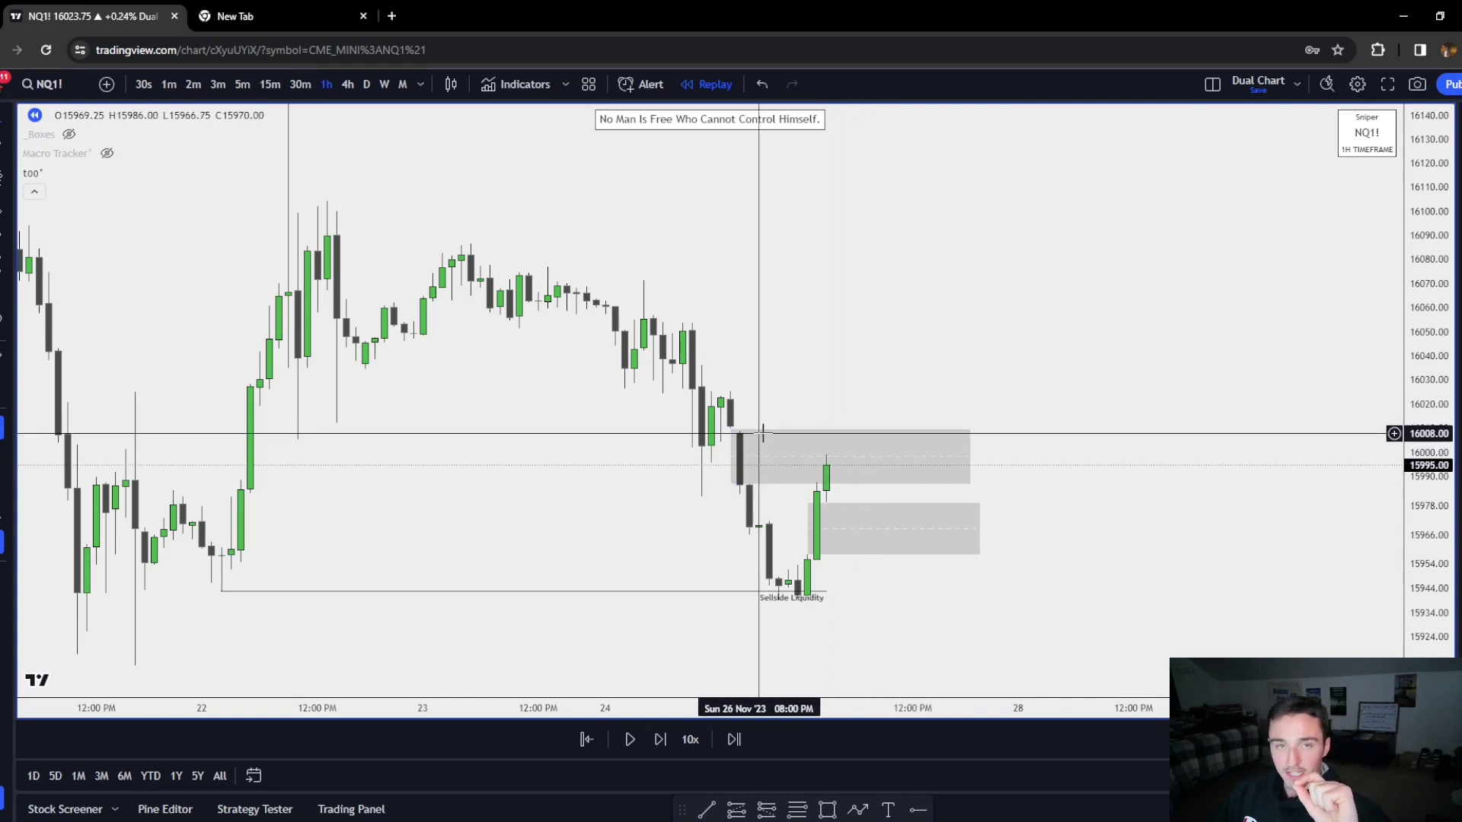
Draw a horizontal trend line at 16053.50 from the 24 Nov 08:00 AM high to 27 Nov 08:00 PM and apply the Buyside Liquidity template
left_click(710, 809)
left_click(684, 323)
left_click(976, 355)
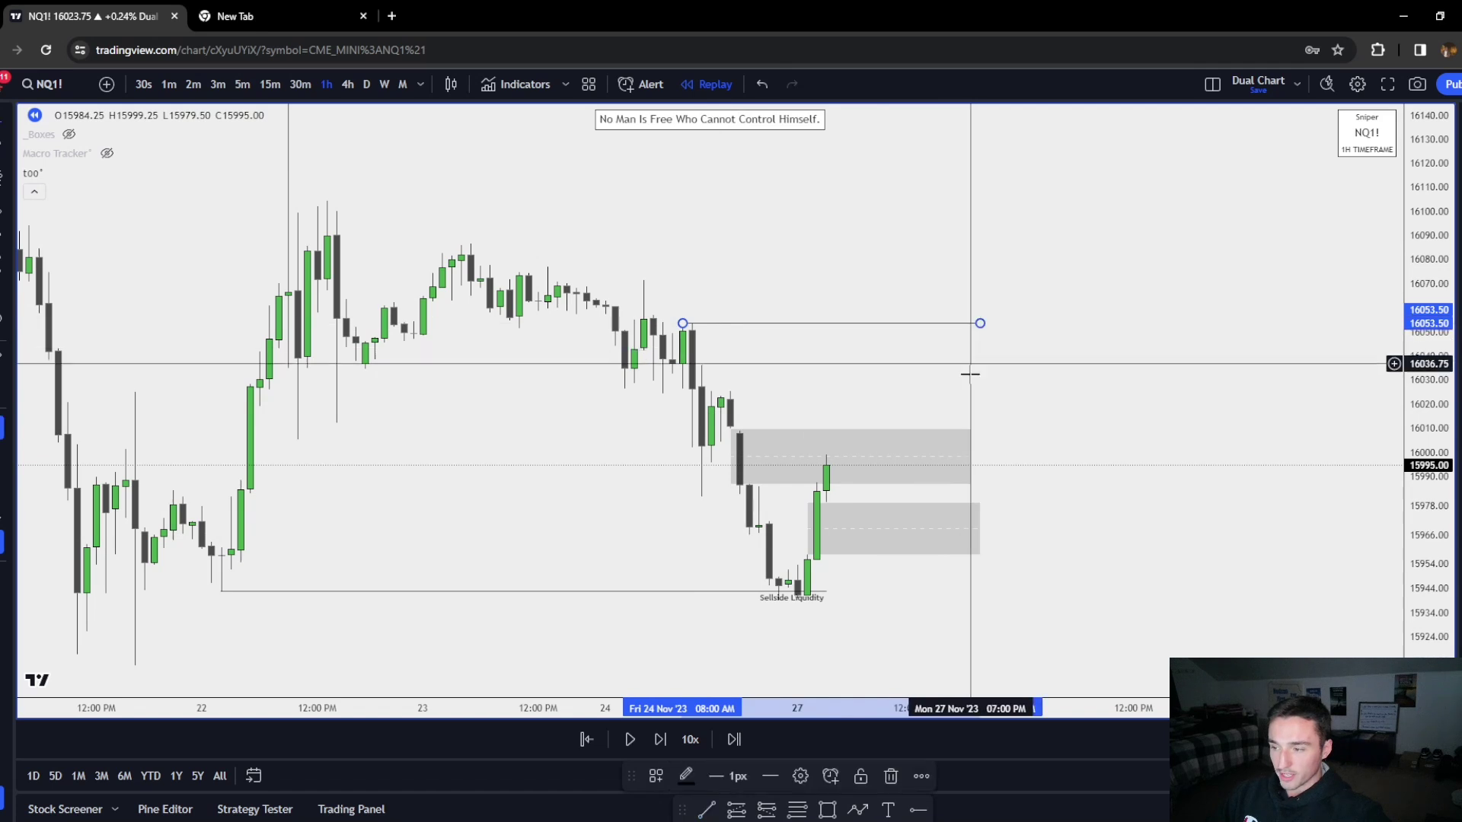
left_click(655, 775)
left_click(668, 778)
left_click(686, 776)
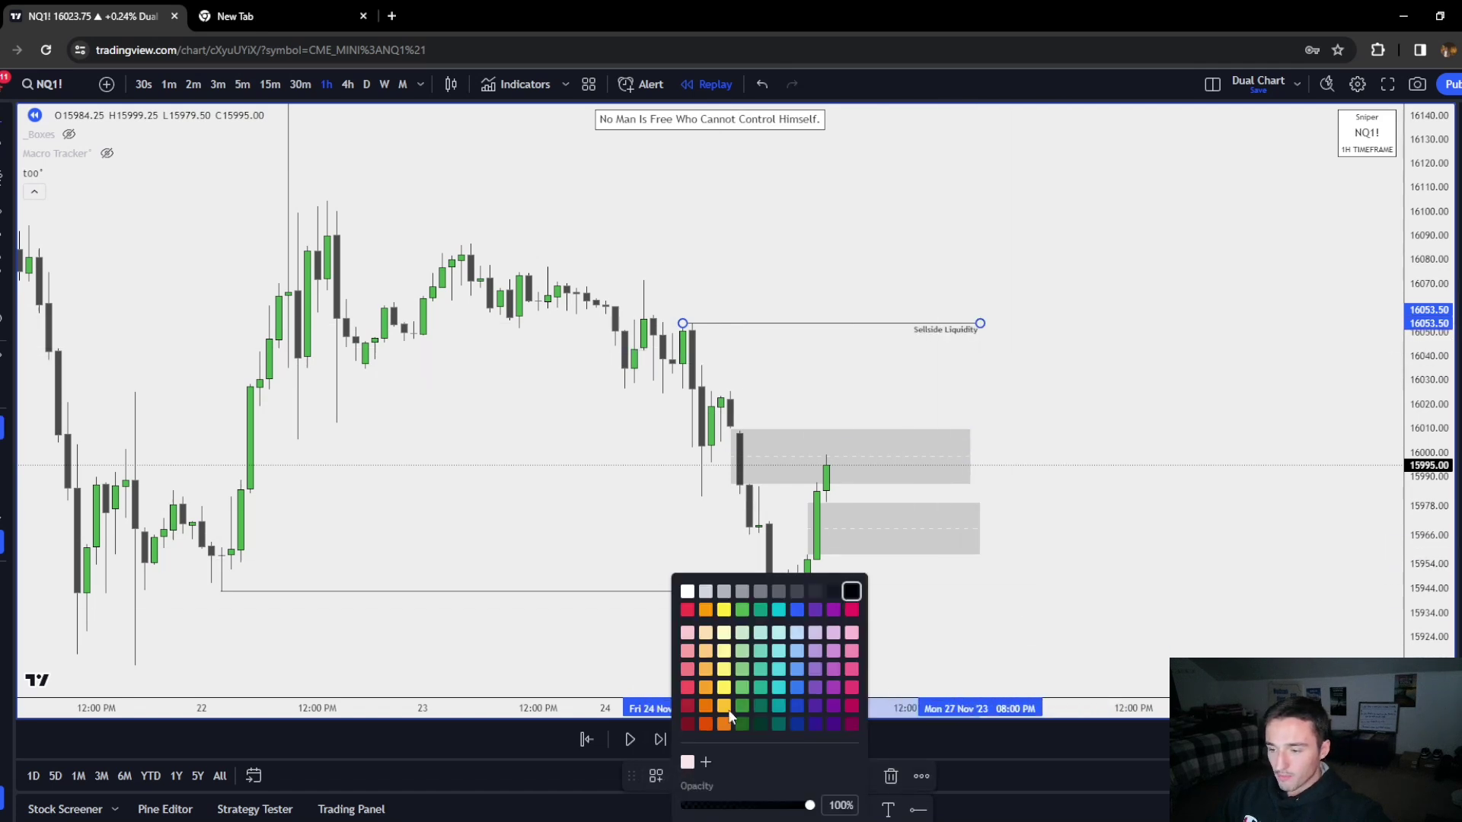
left_click(653, 776)
left_click(704, 701)
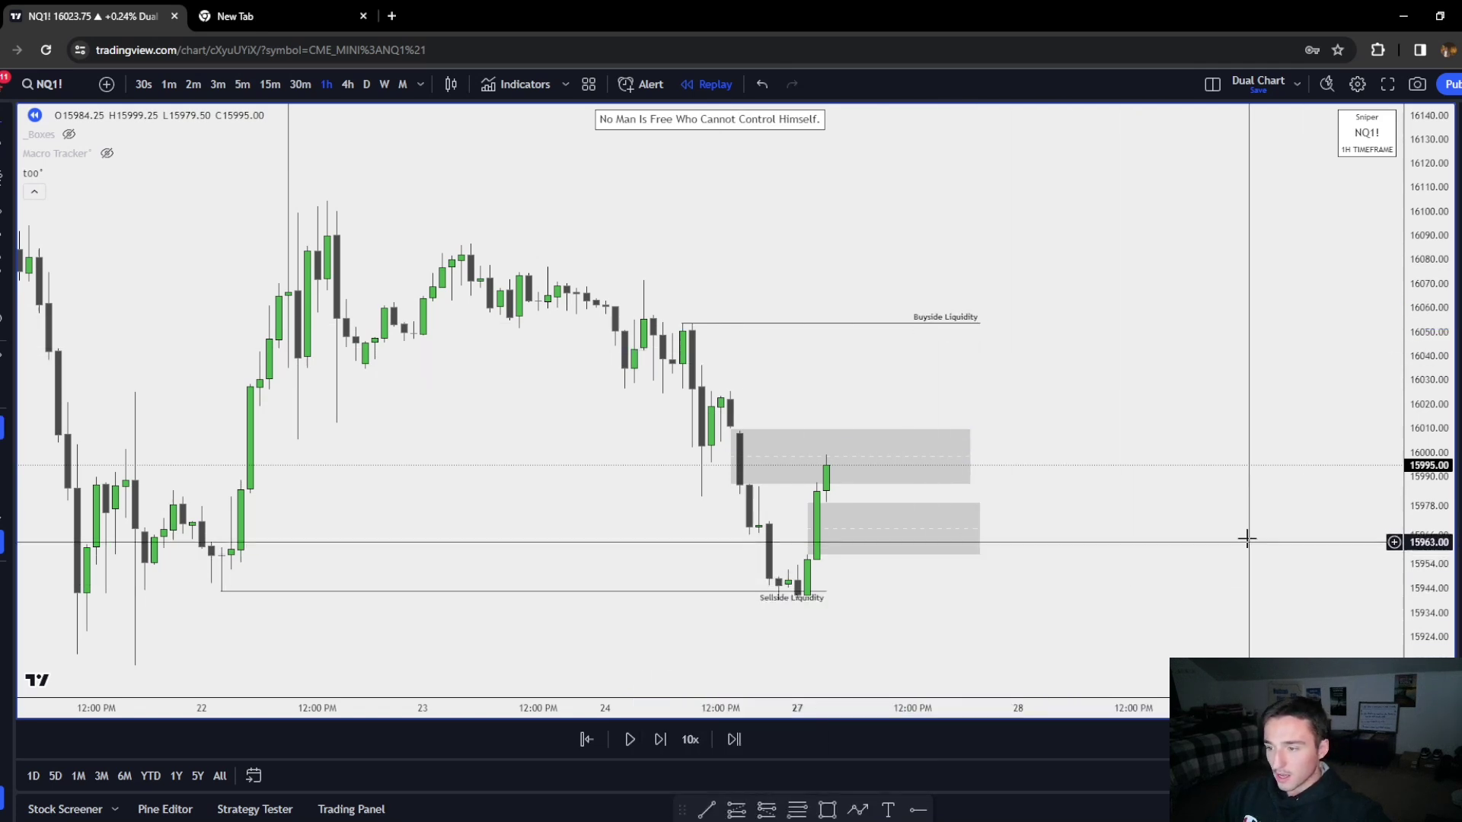
Replace the upper grey rectangle with one from 16010 to 15986, starting 24 Nov 01:00 PM and extended past the newest candle
left_click_drag(836, 470, 824, 377)
left_click(951, 368)
key("Delete")
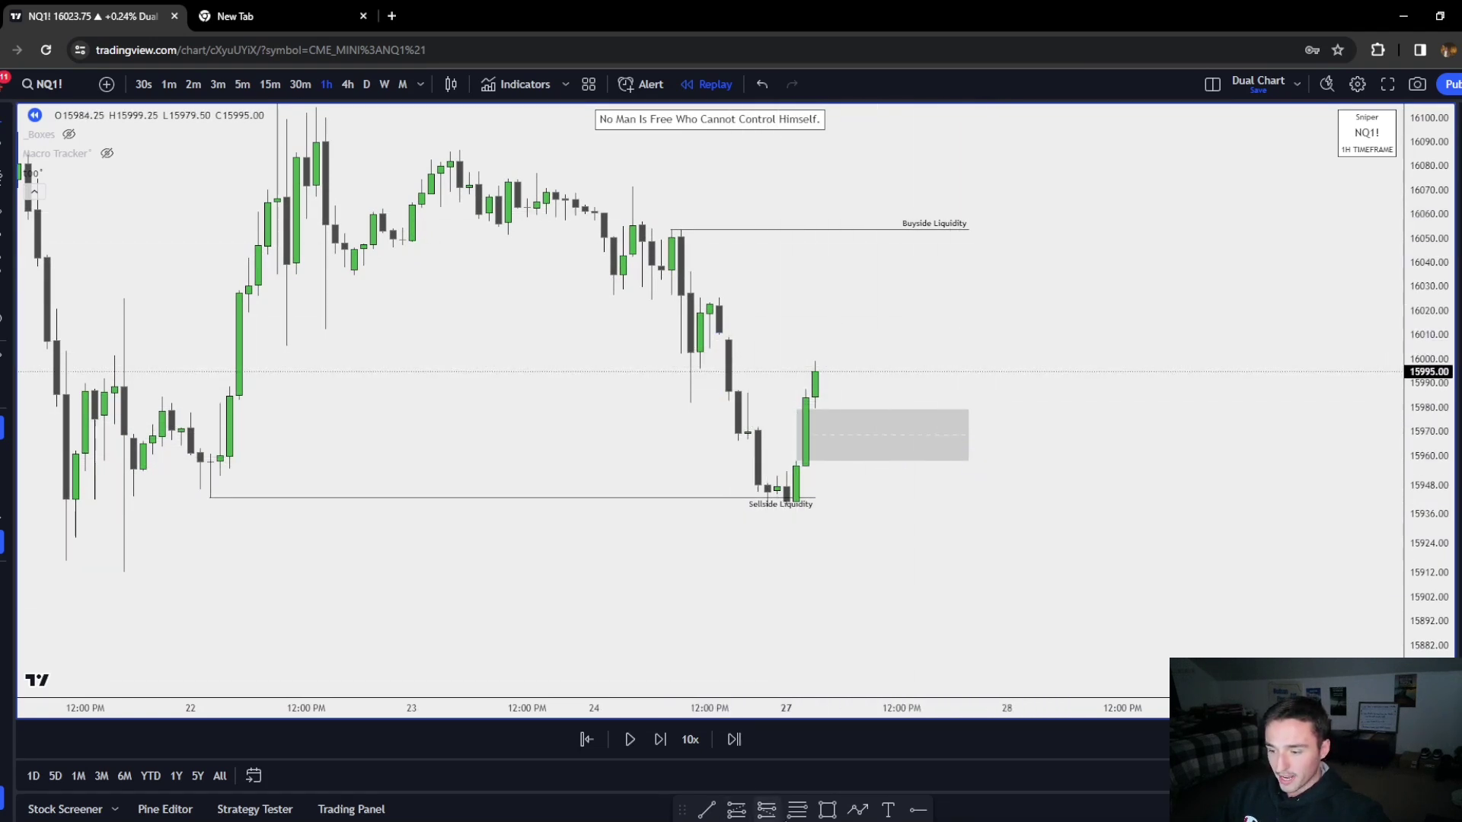
left_click(747, 390)
left_click(720, 340)
left_click_drag(747, 364, 883, 374)
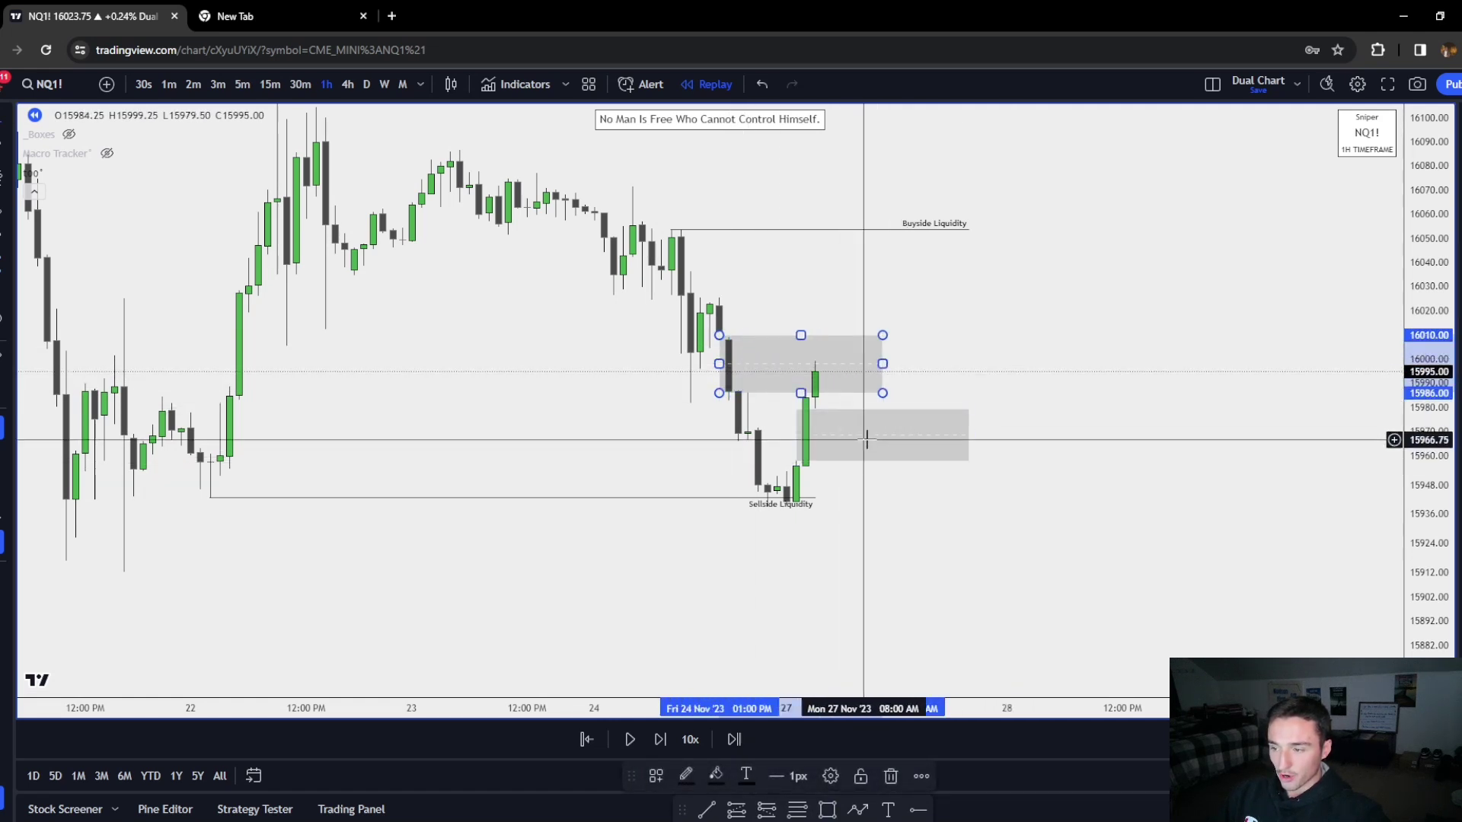
left_click(909, 464)
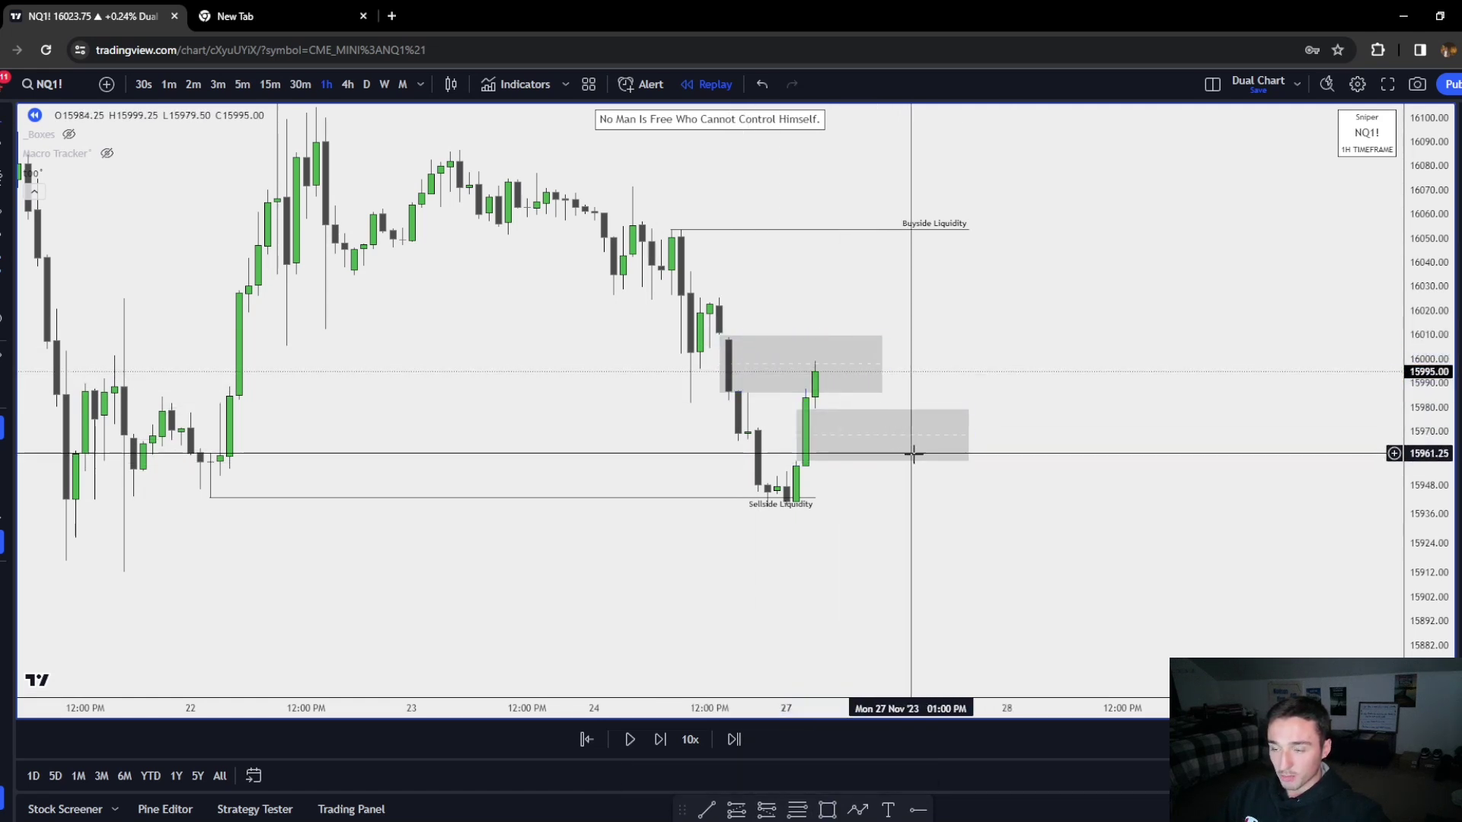
Advance the 1-hour replay candle by candle to 27 Nov 09:00 AM
left_click(668, 747)
left_click(668, 747)
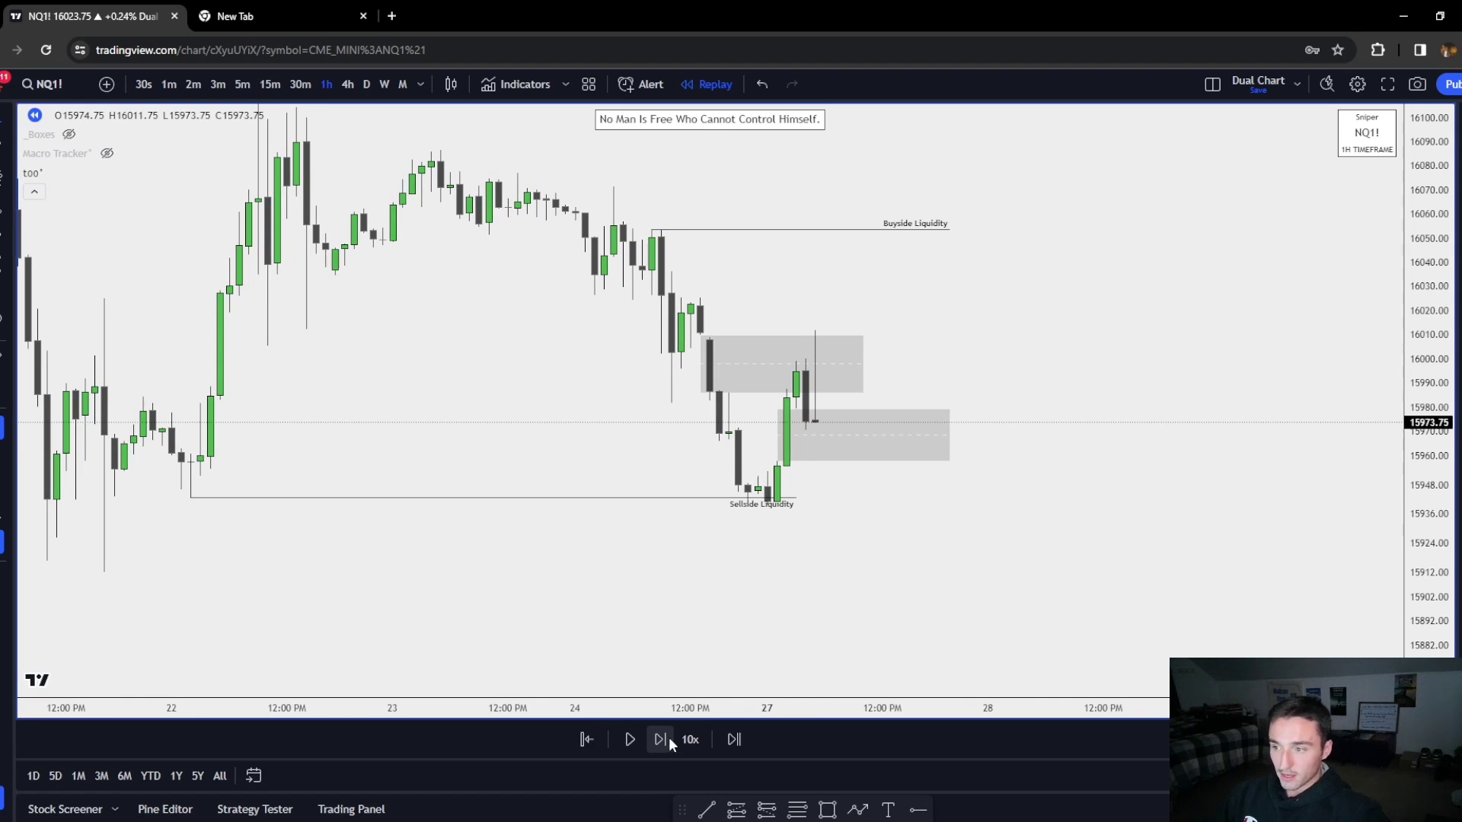
left_click_drag(816, 569, 816, 599)
mouse_move(1438, 565)
left_mouse_down()
mouse_move(1438, 179)
mouse_move(1438, 593)
left_mouse_up()
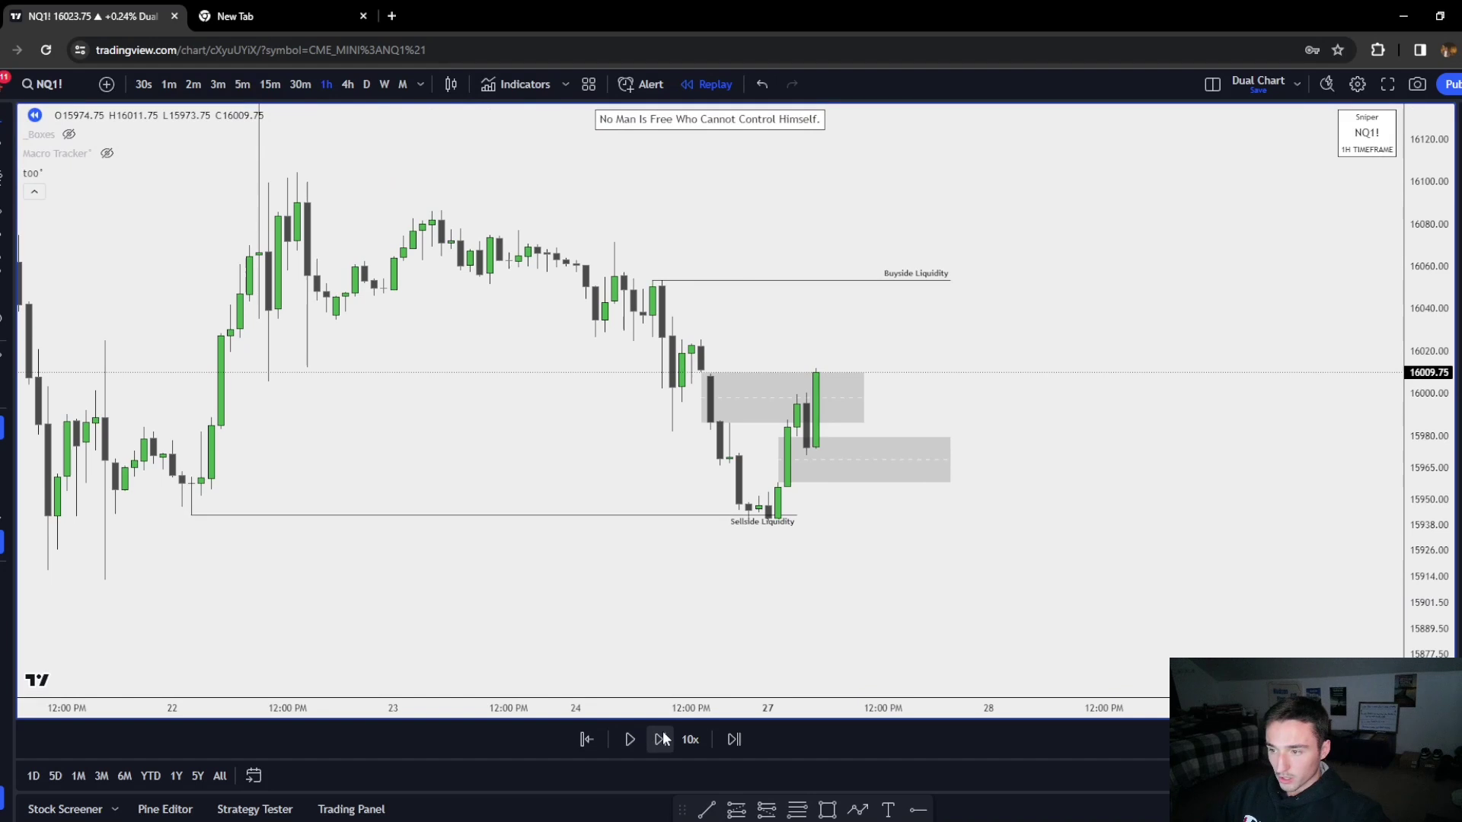
left_click(663, 739)
left_click(662, 738)
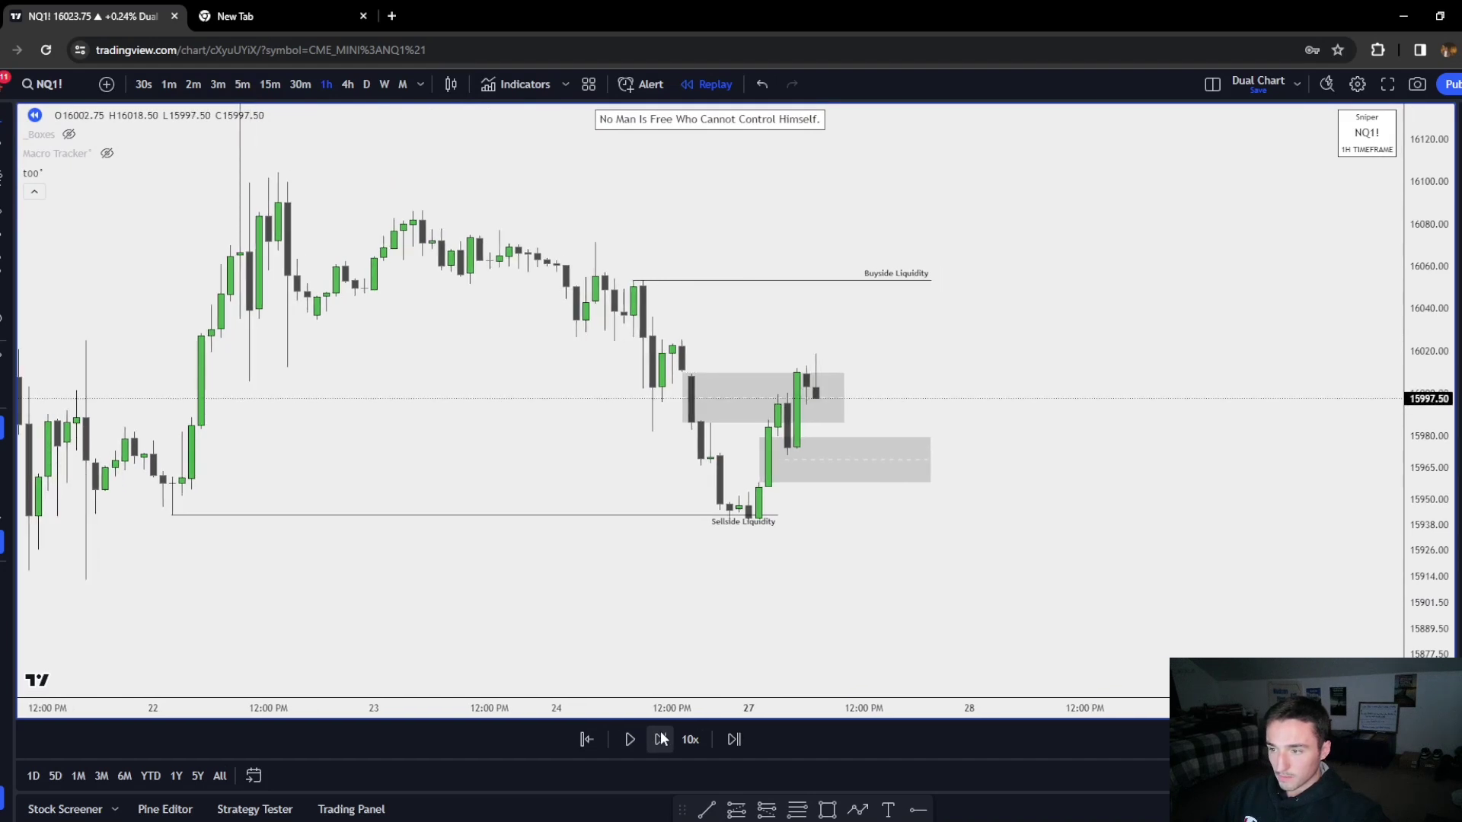
left_click(661, 738)
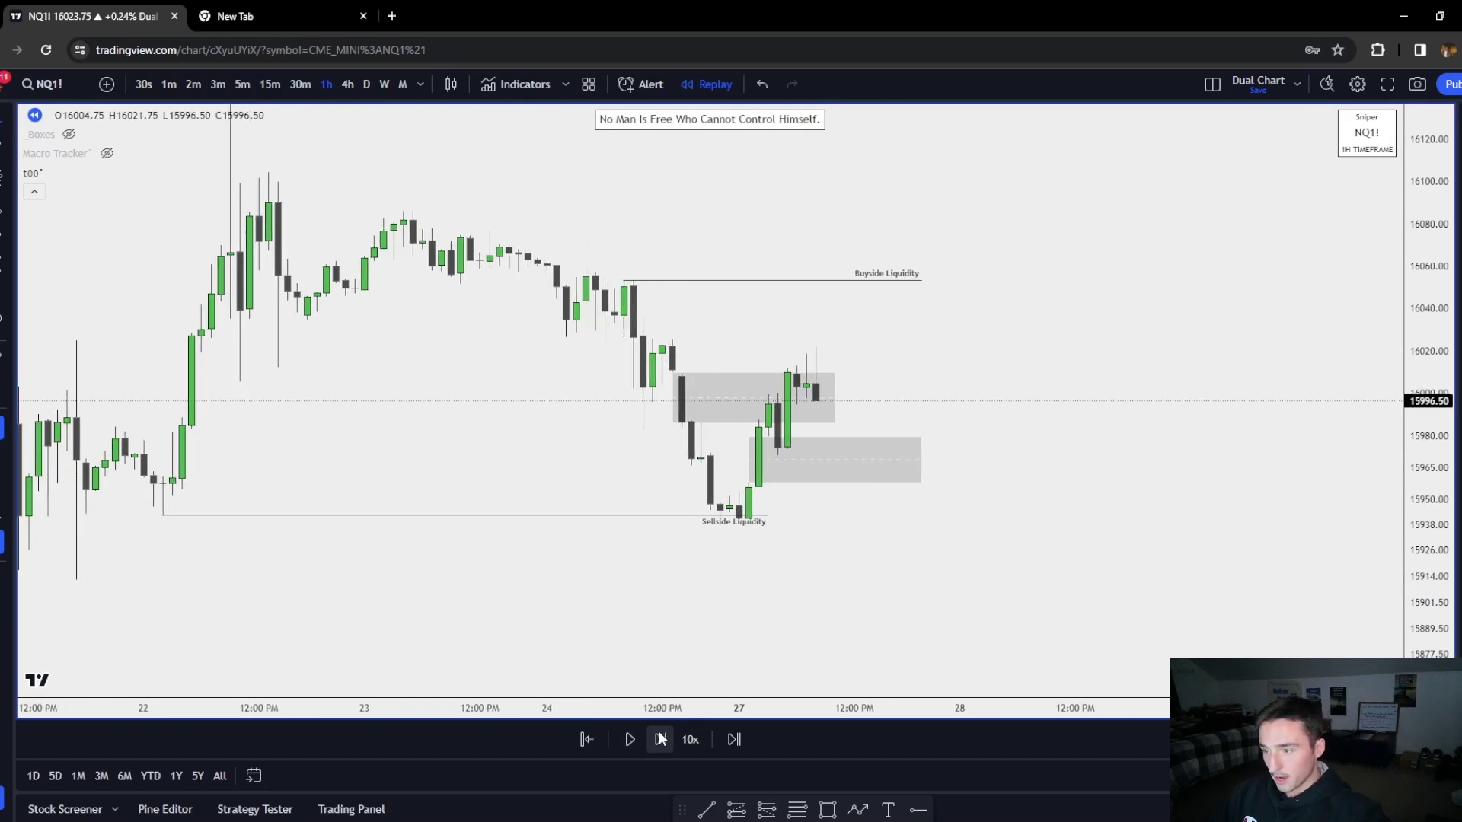
left_click(661, 738)
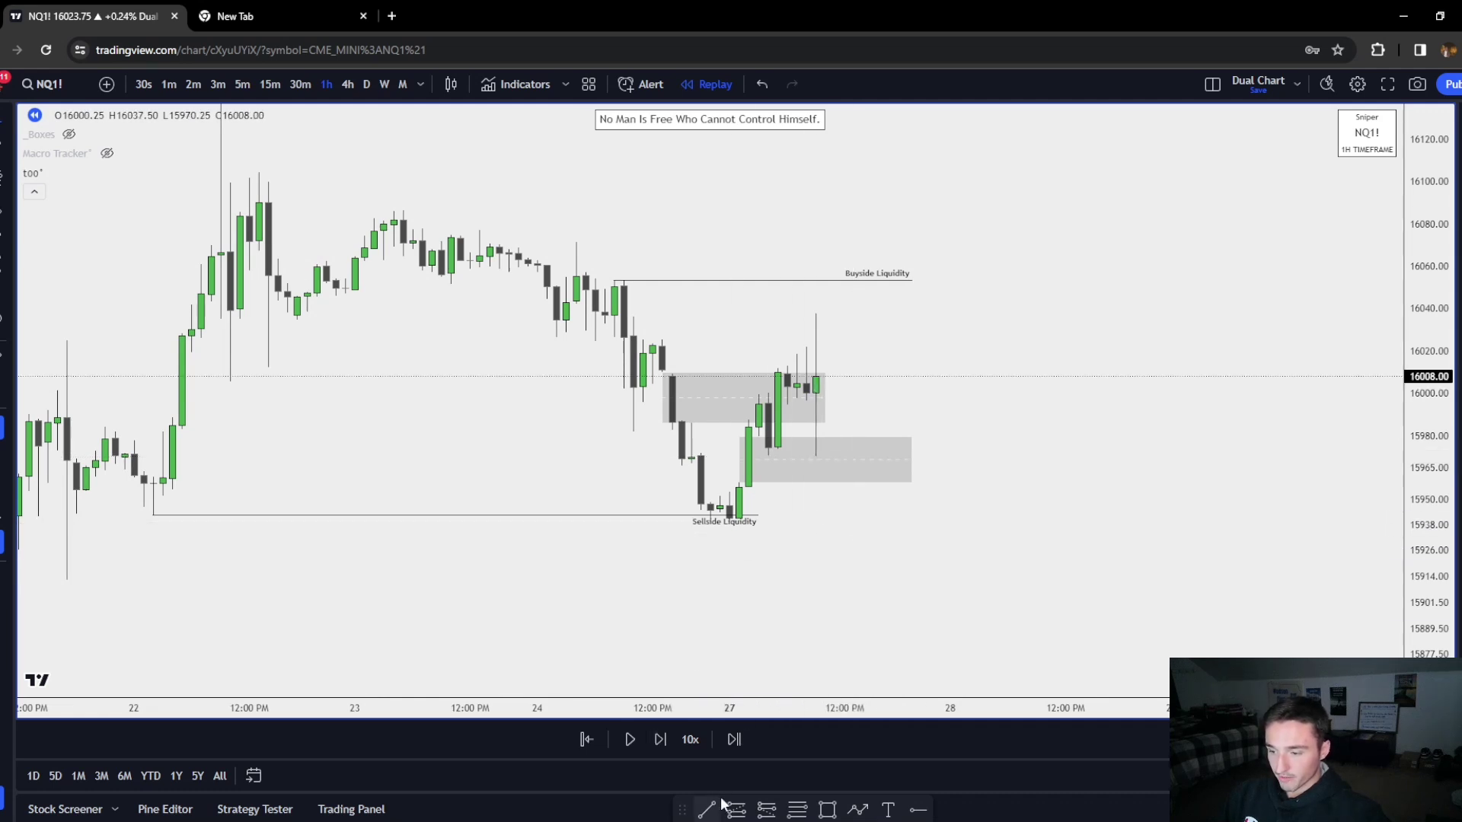
Draw a horizontal trend line from the 27 Nov 04:00 AM low near 15970 to just past the newest candle
left_click(874, 455)
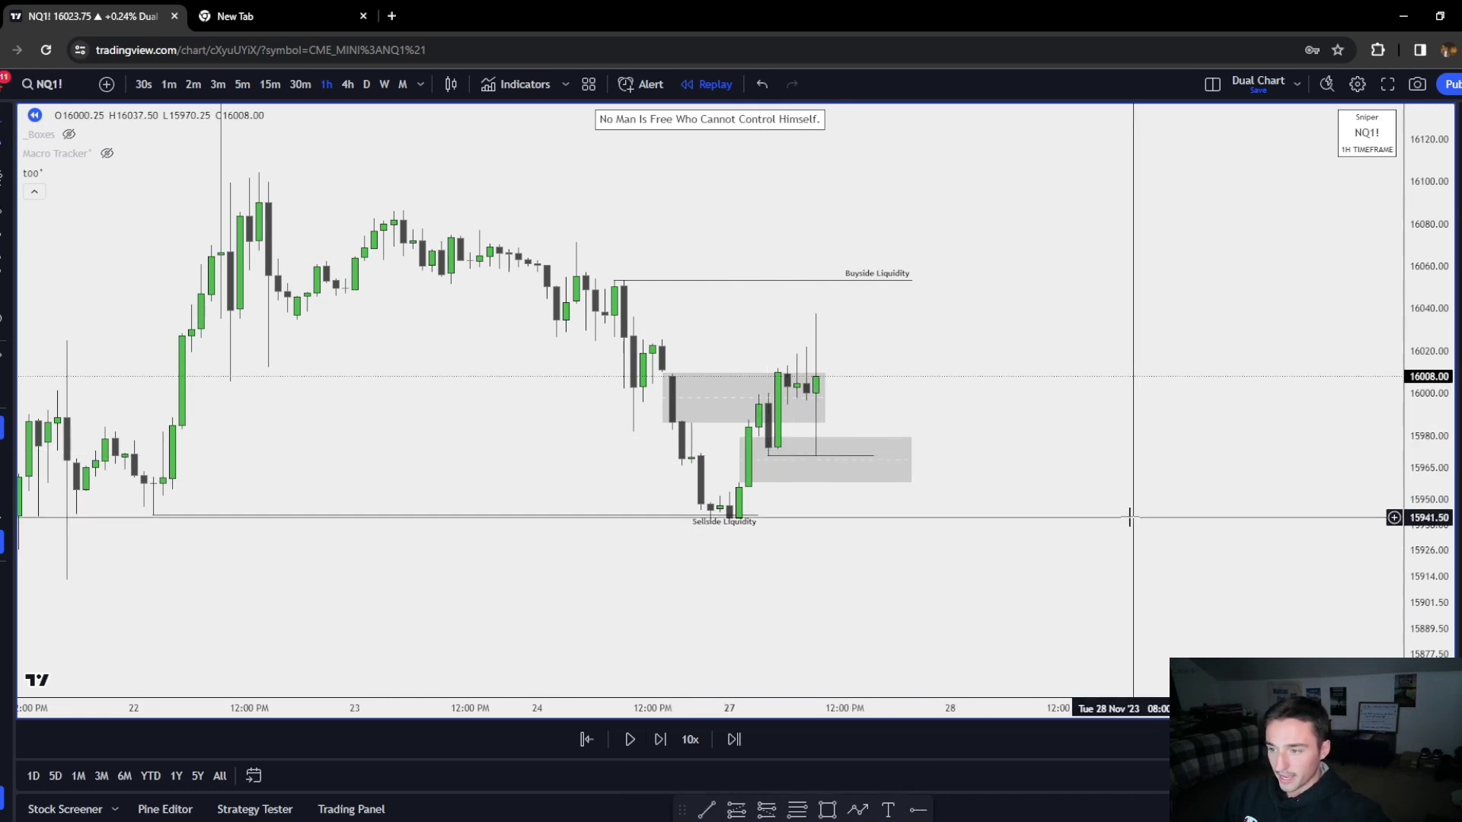
left_click_drag(1119, 481, 1131, 604)
left_click_drag(1428, 640, 1428, 270)
left_click_drag(1165, 533, 1234, 158)
scroll(1013, 411, "up", 5)
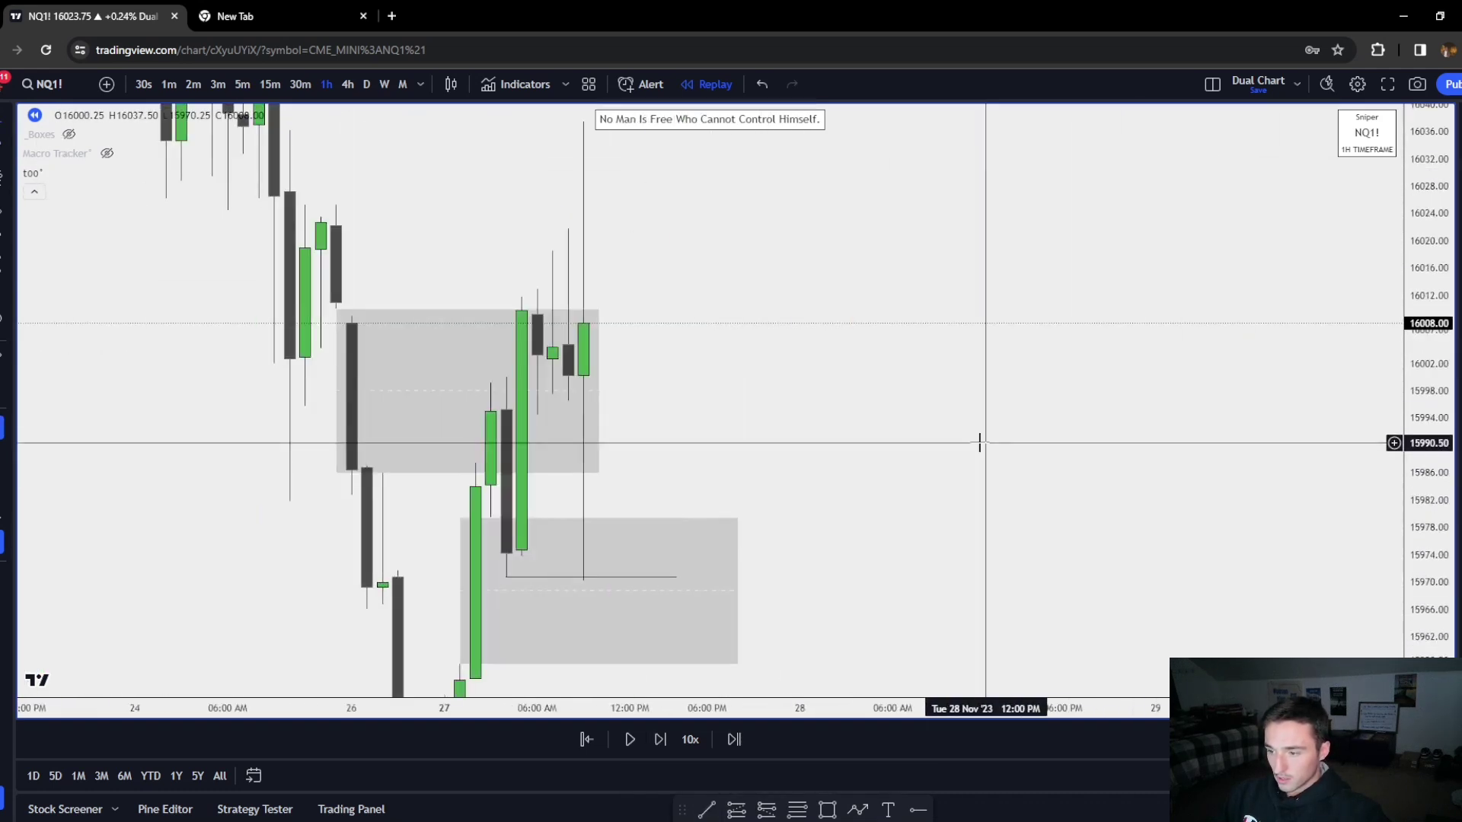
left_click_drag(1429, 286, 1440, 546)
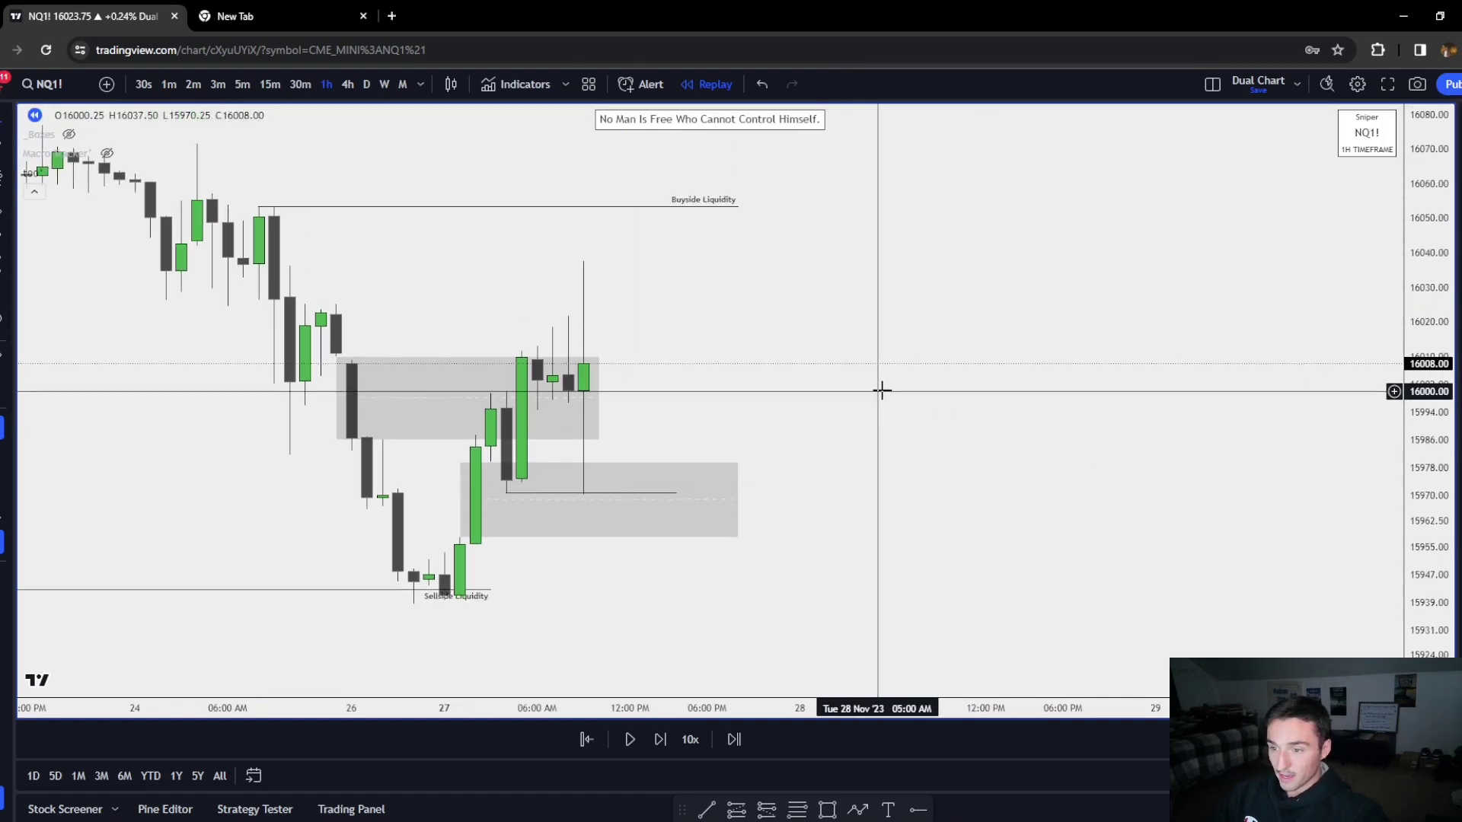
left_click_drag(556, 398, 640, 399)
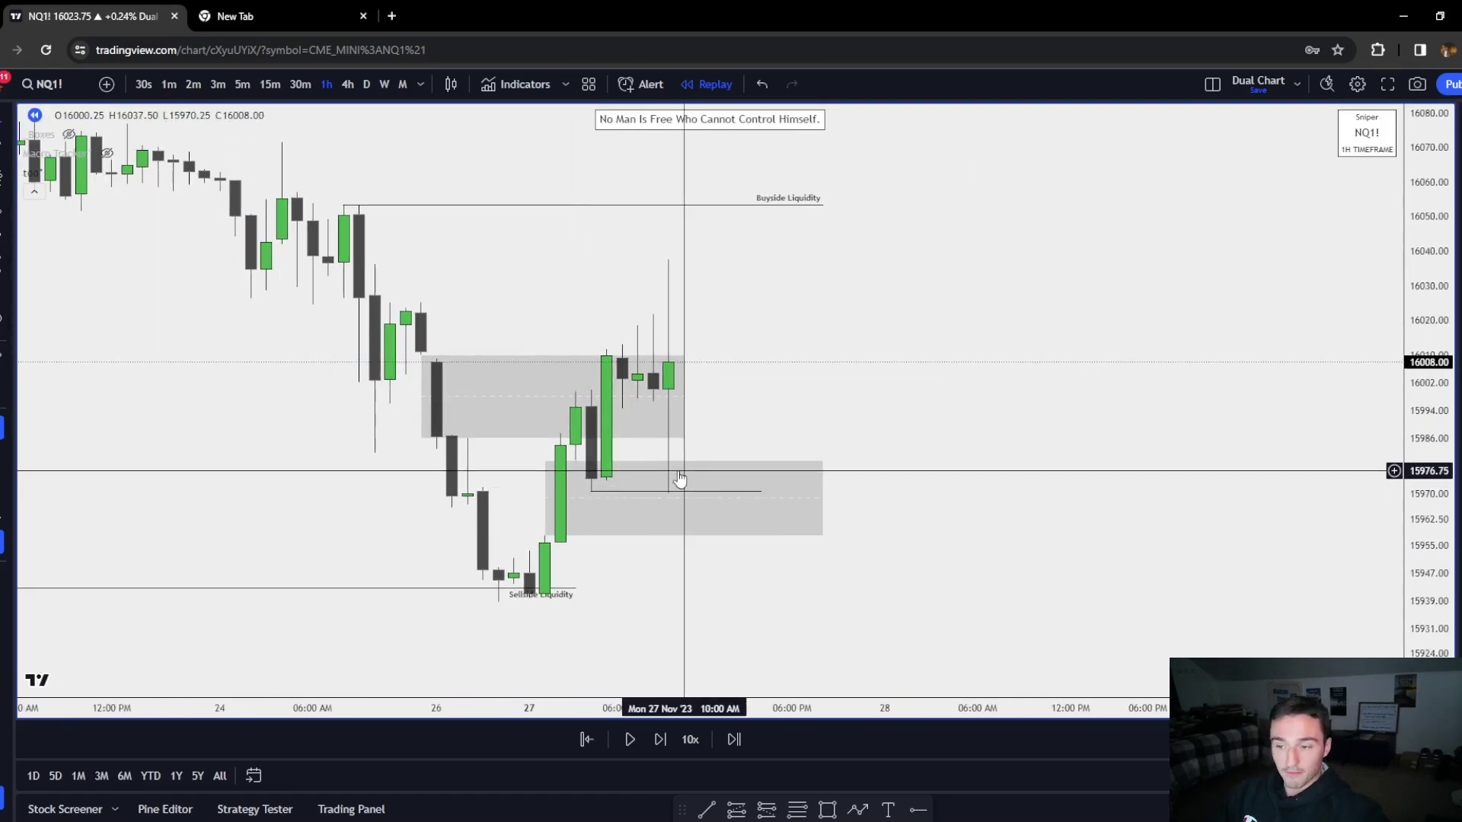
scroll(866, 519, "left", 2)
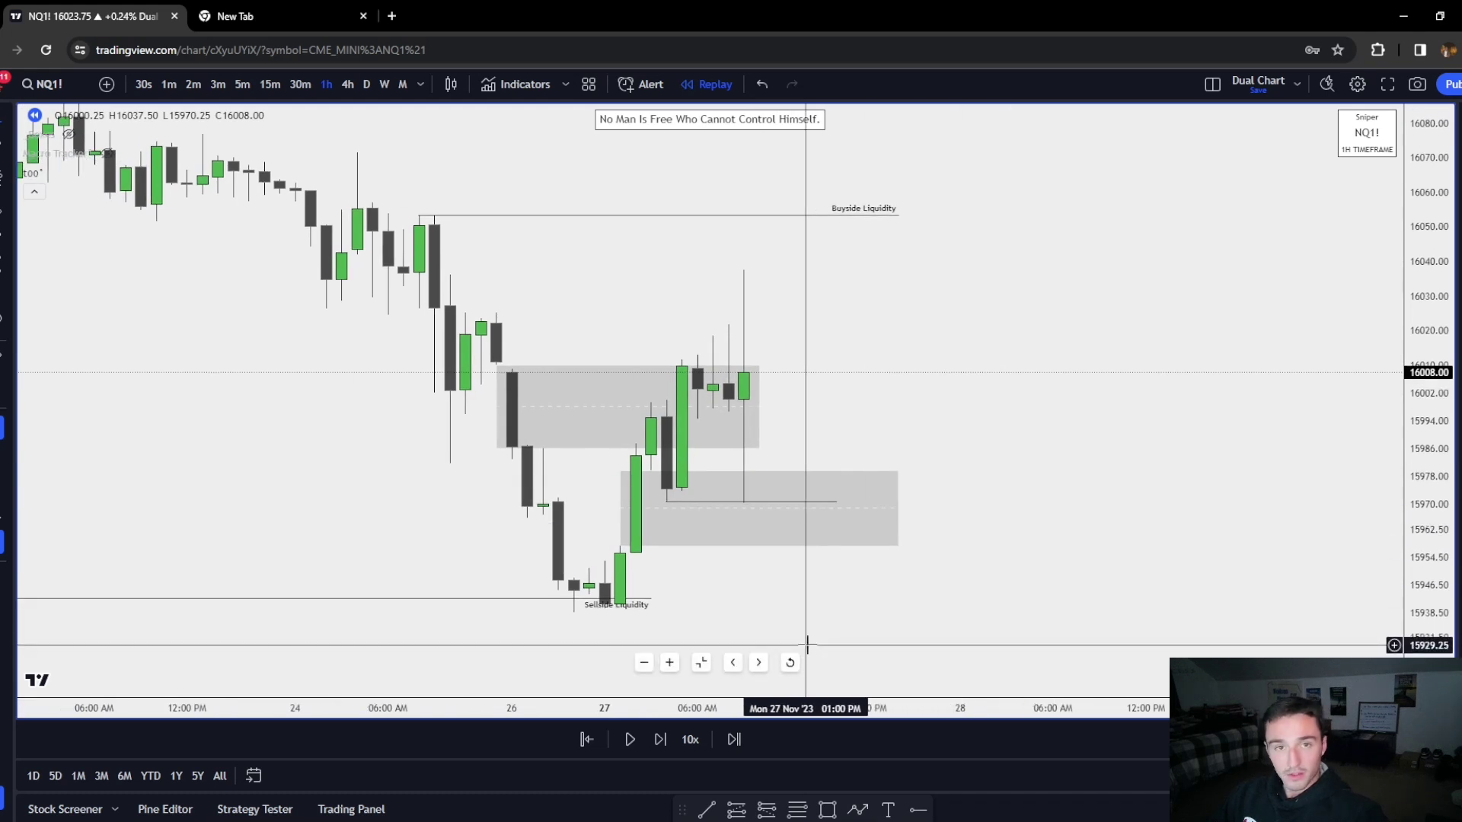
Advance the 1-hour replay to 27 Nov 11:00 AM and extend the upper rectangle to the right beyond the newest candle
left_click(656, 739)
left_click(659, 739)
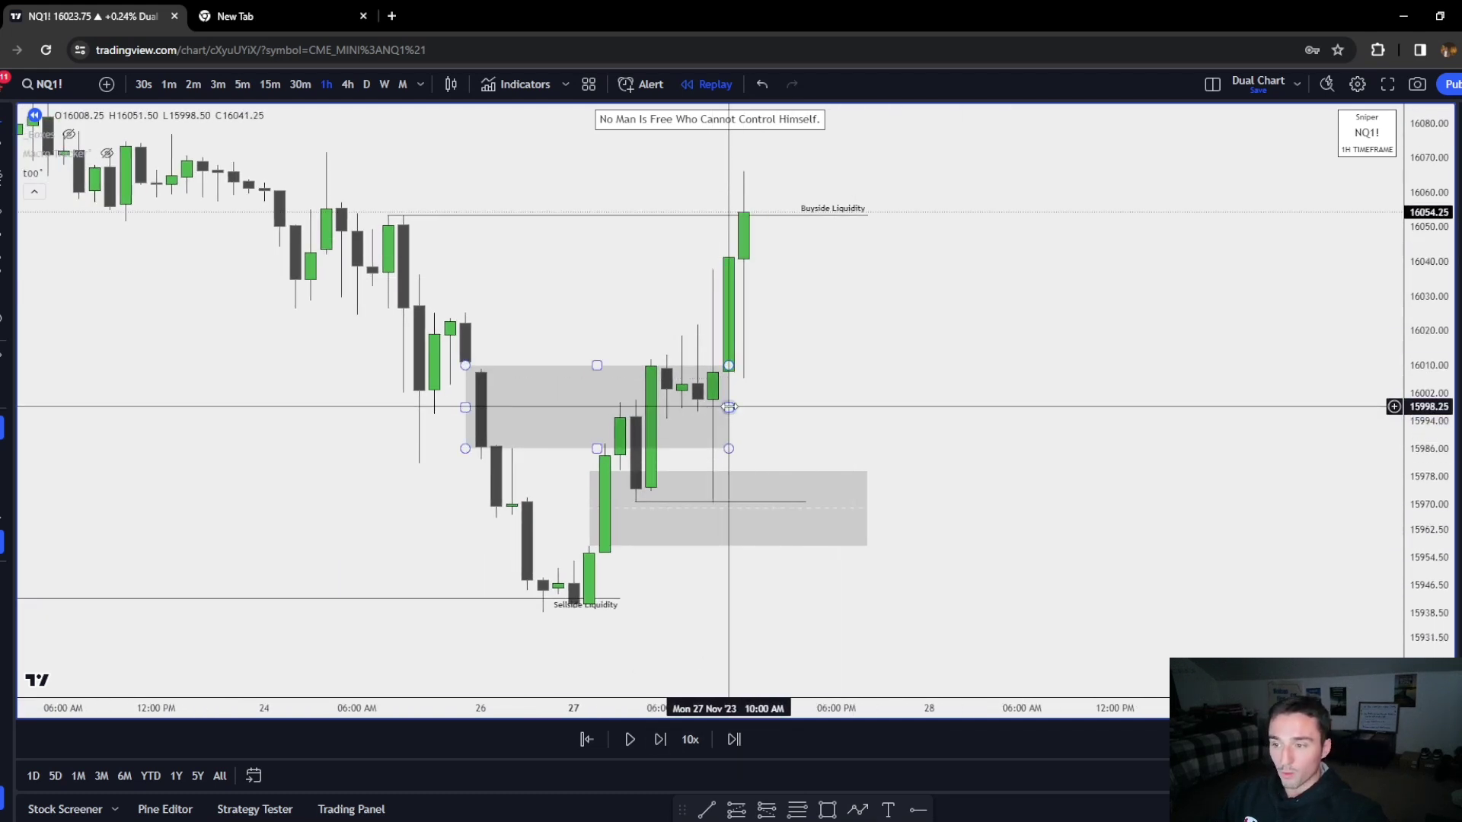
left_click_drag(729, 407, 881, 406)
left_click(745, 275)
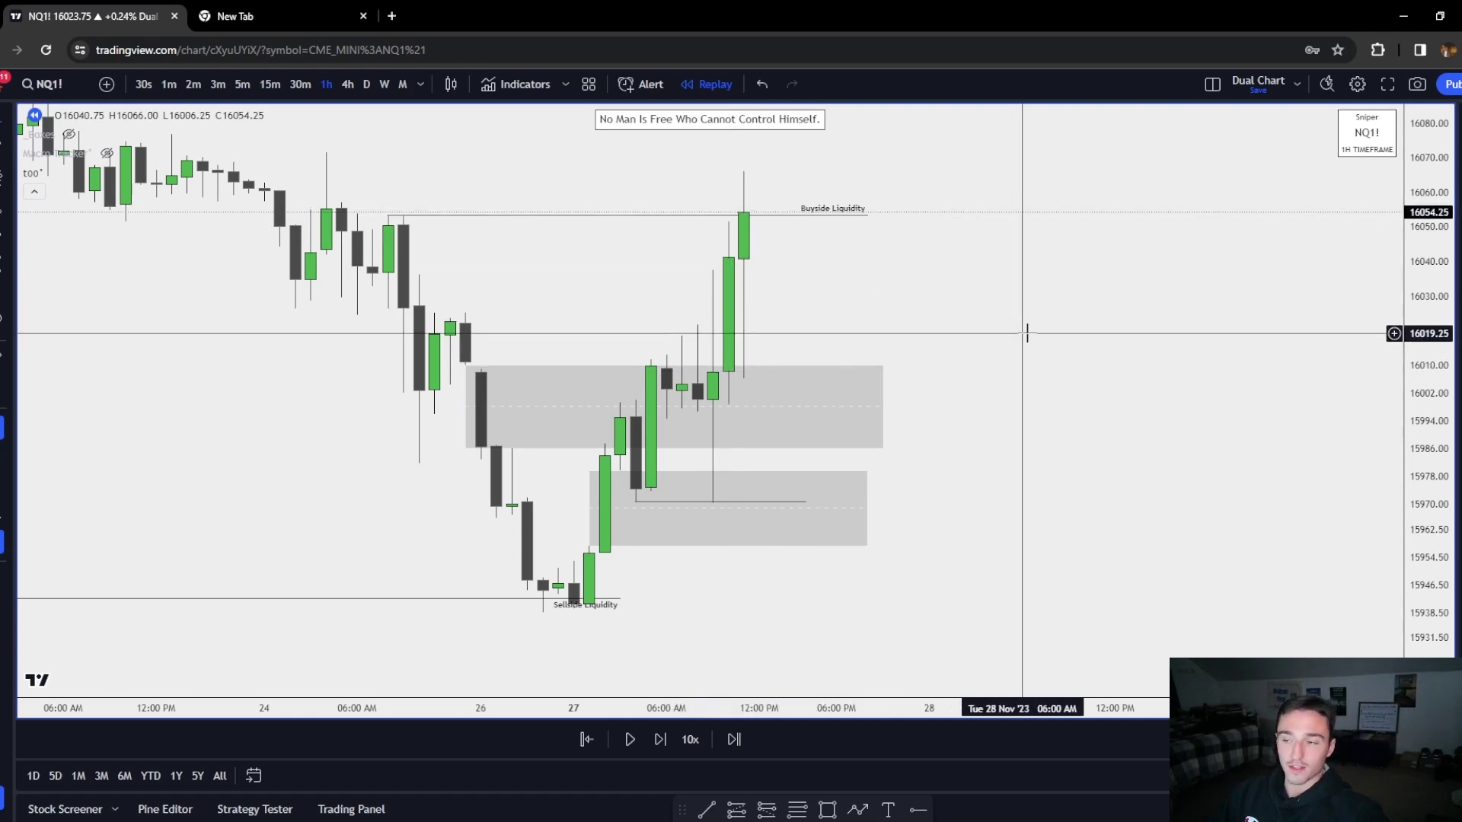
Delete all drawings of this example and restart bar replay from Thu 21 Sep '23 08:00 AM
left_click_drag(574, 631, 1104, 172)
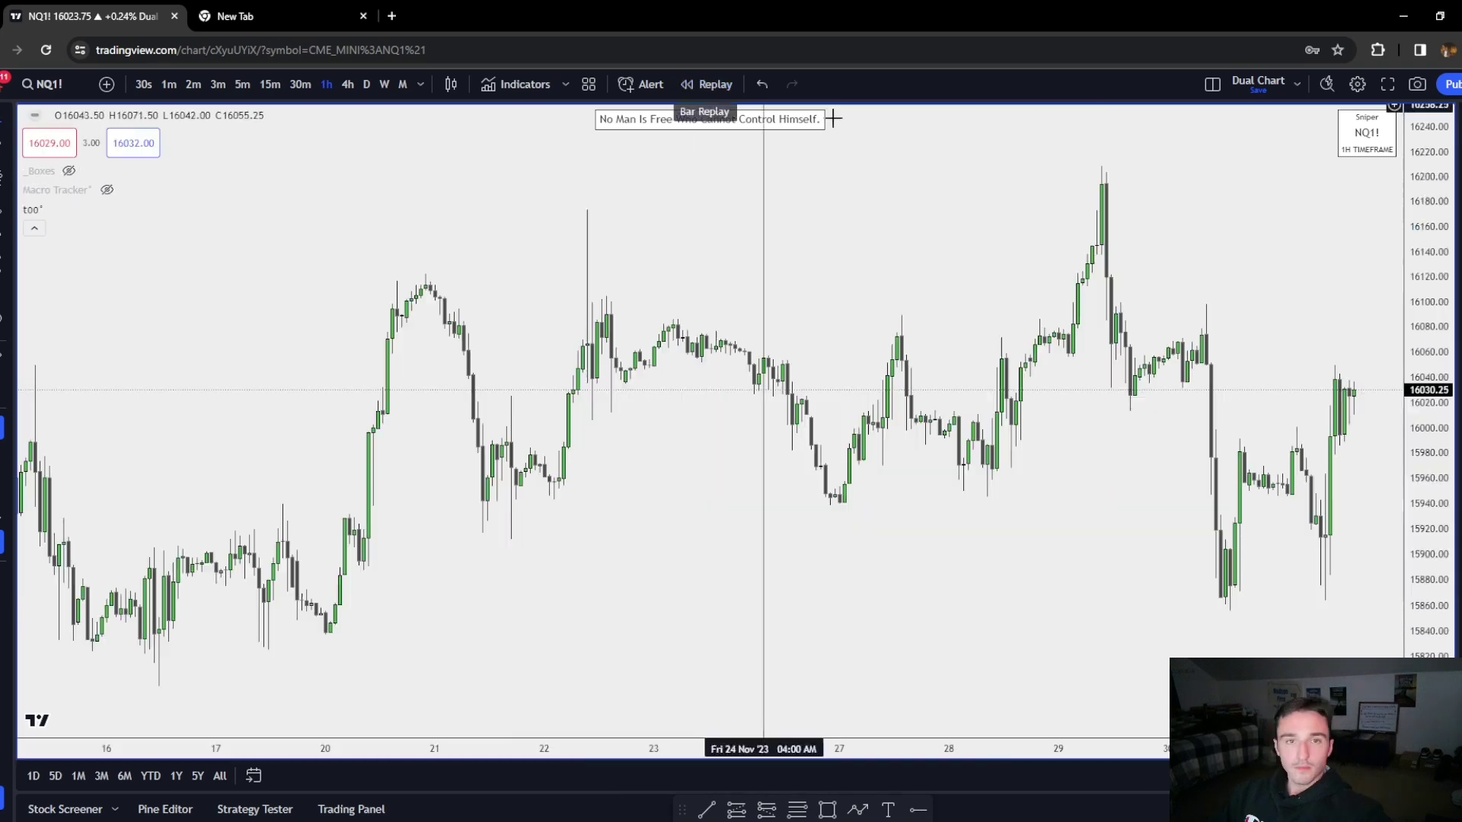
left_click_drag(1431, 229, 1433, 491)
scroll(1294, 479, "down", 10)
left_click_drag(486, 550, 1070, 554)
left_click(706, 84)
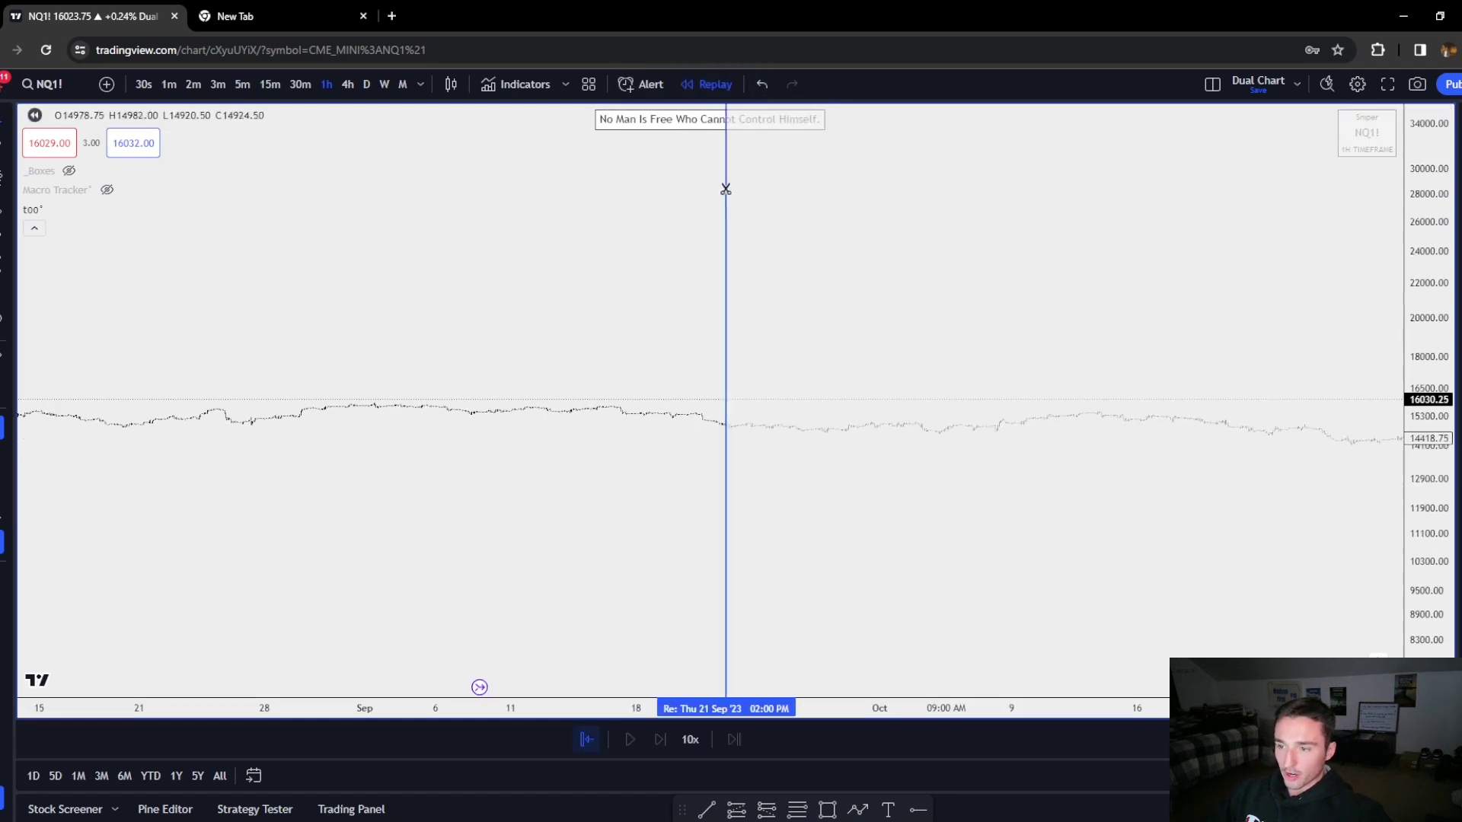
left_click(719, 360)
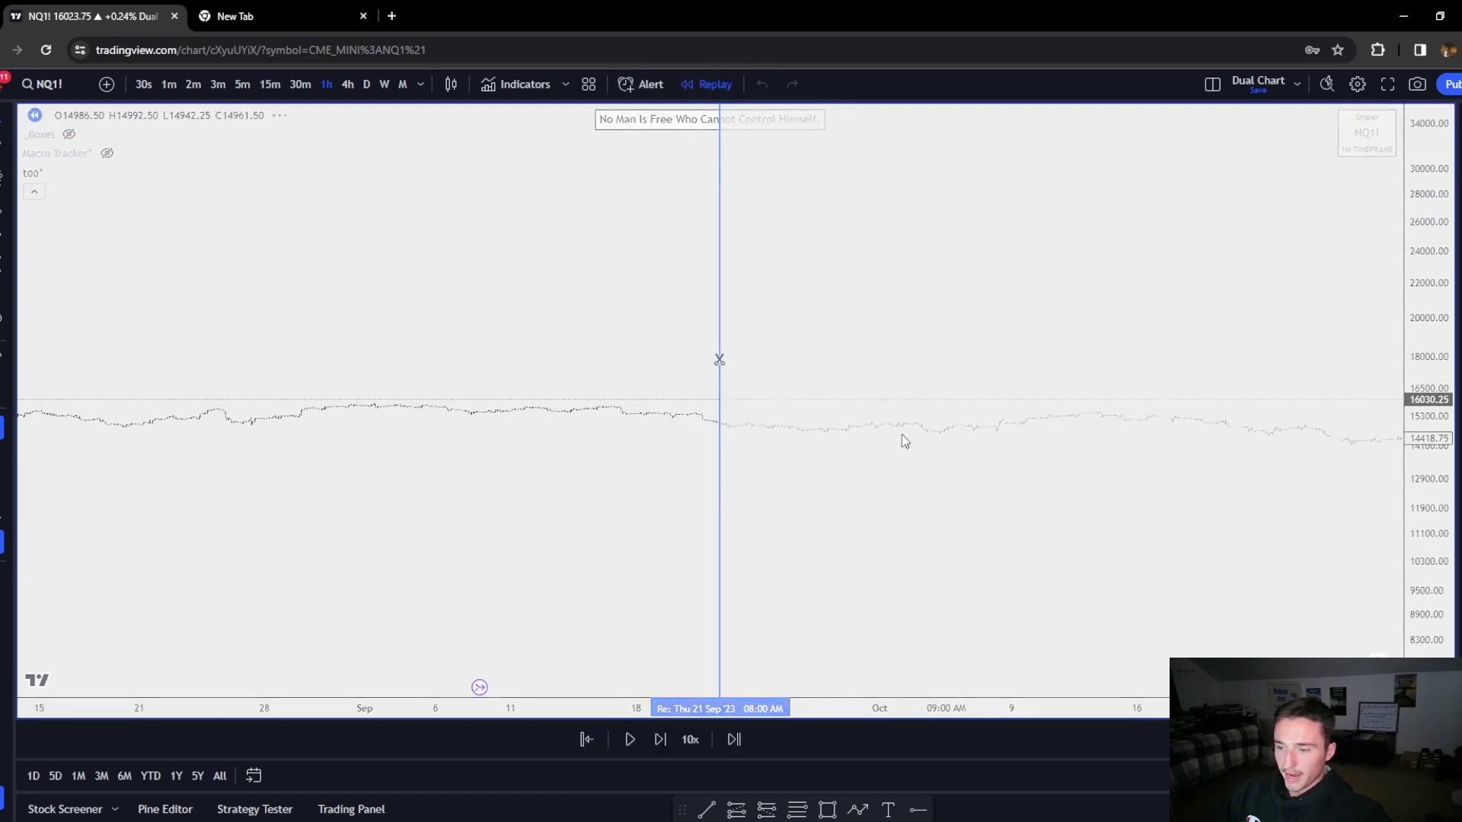
Reset the chart view and frame the 20 to 21 Sep sell-off on the 1-hour chart
right_click(996, 407)
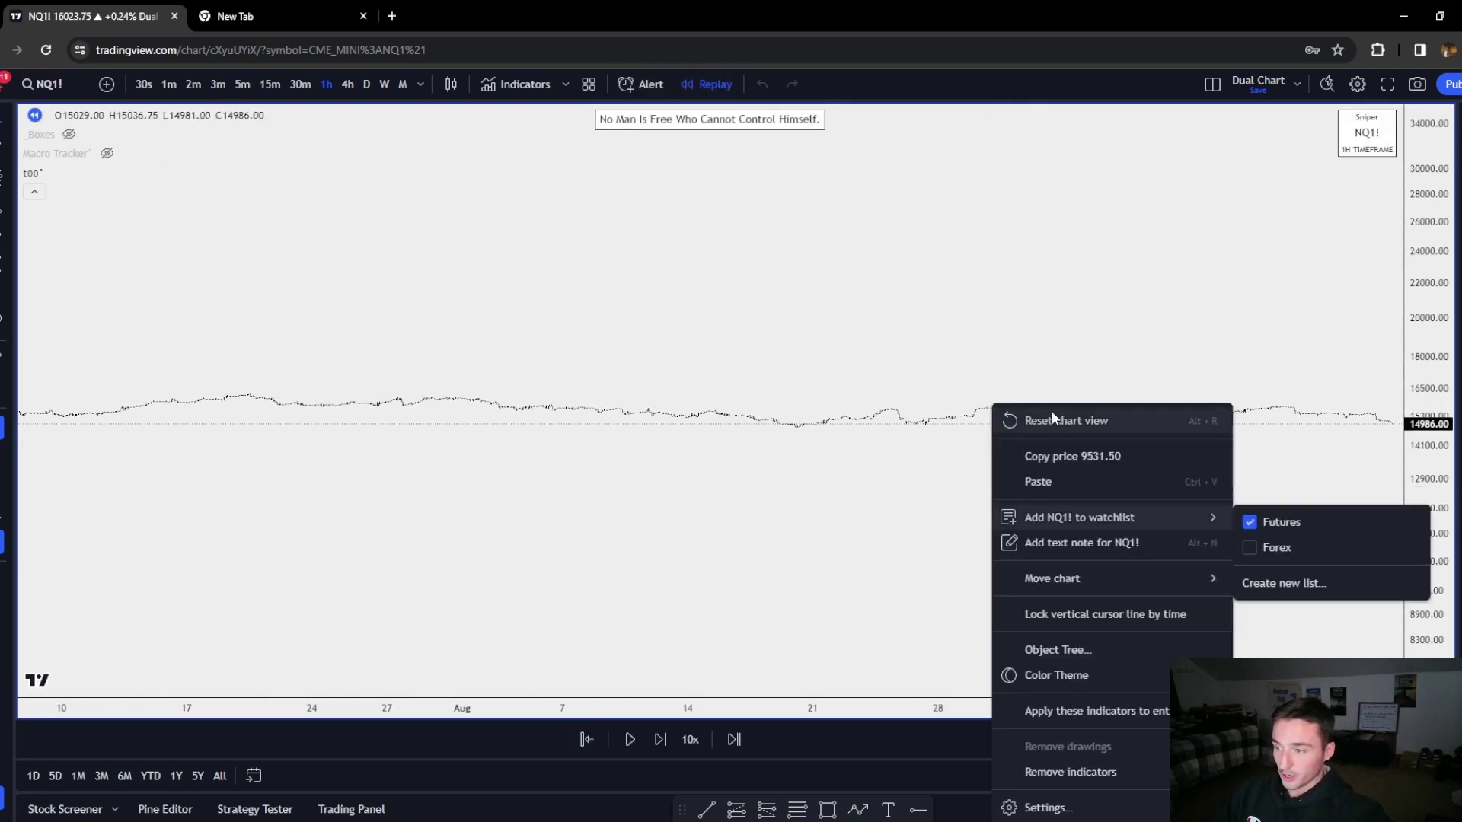
left_click(1050, 418)
left_click_drag(1094, 525, 767, 523)
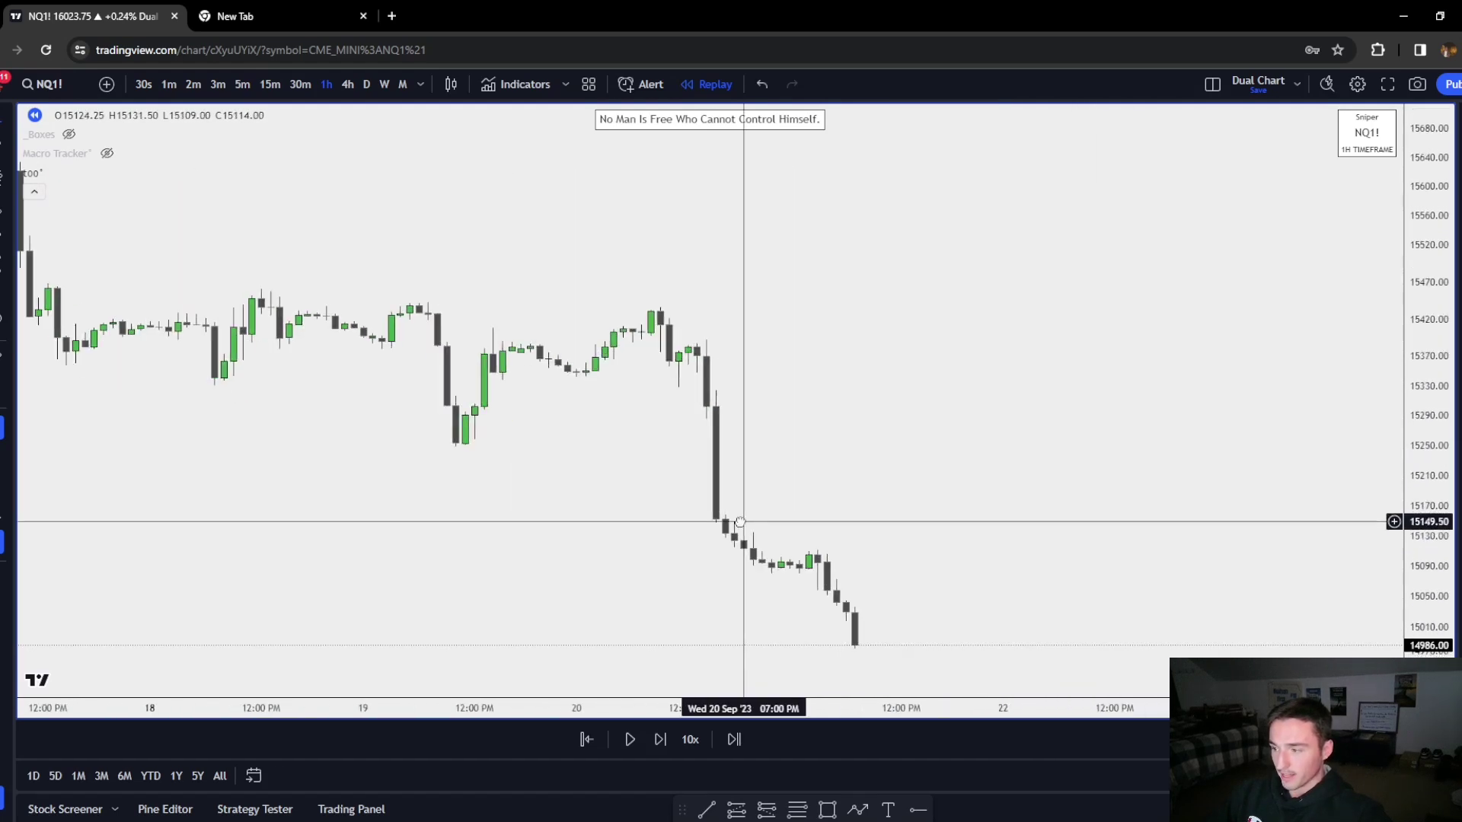
scroll(826, 580, "up", 4)
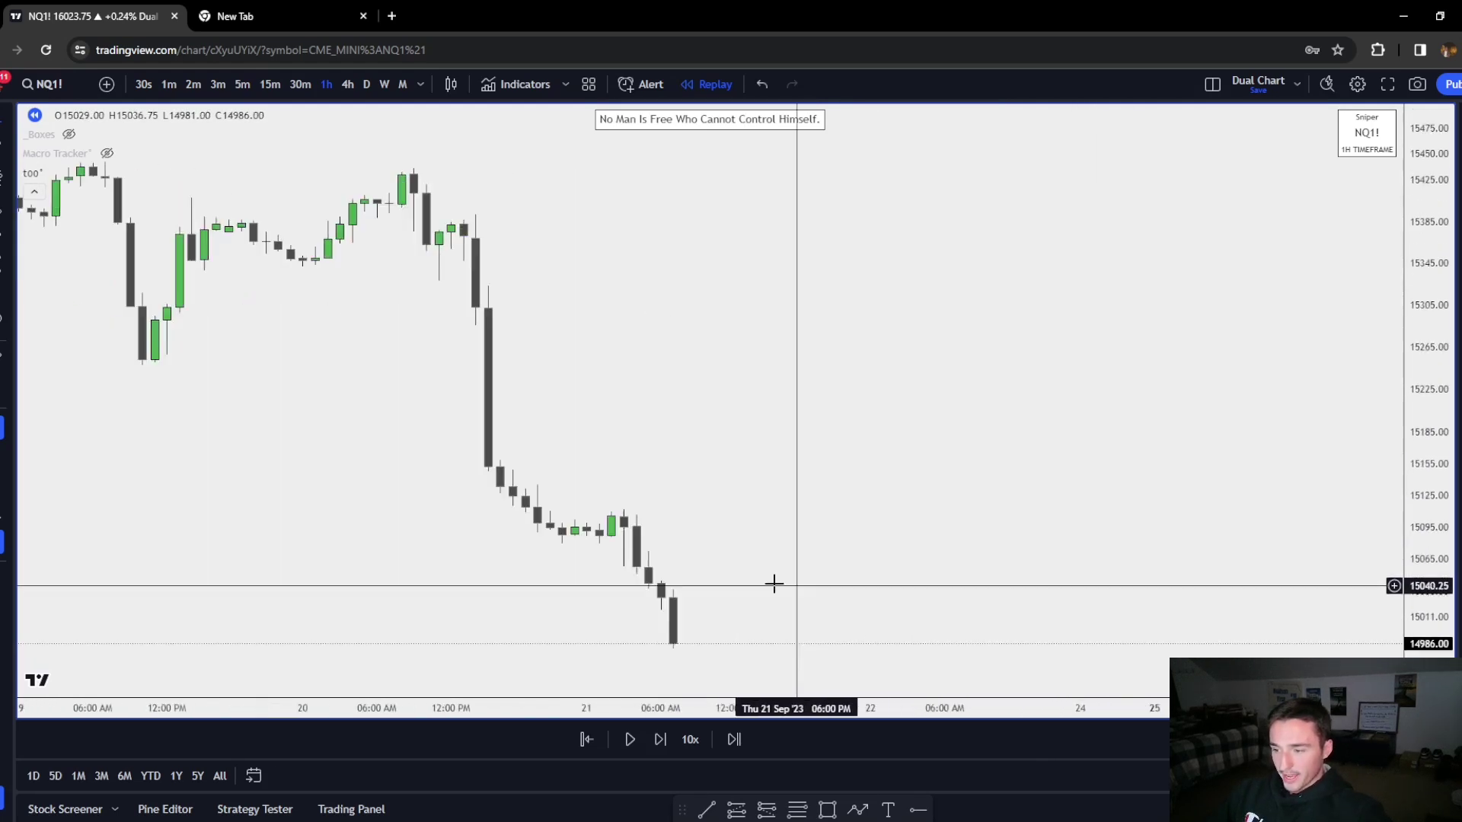
scroll(661, 567, "down", 1)
Switch to the daily chart and draw a horizontal trend line at 14804.25 from the 18 Aug low to 21 Sep
left_click(368, 84)
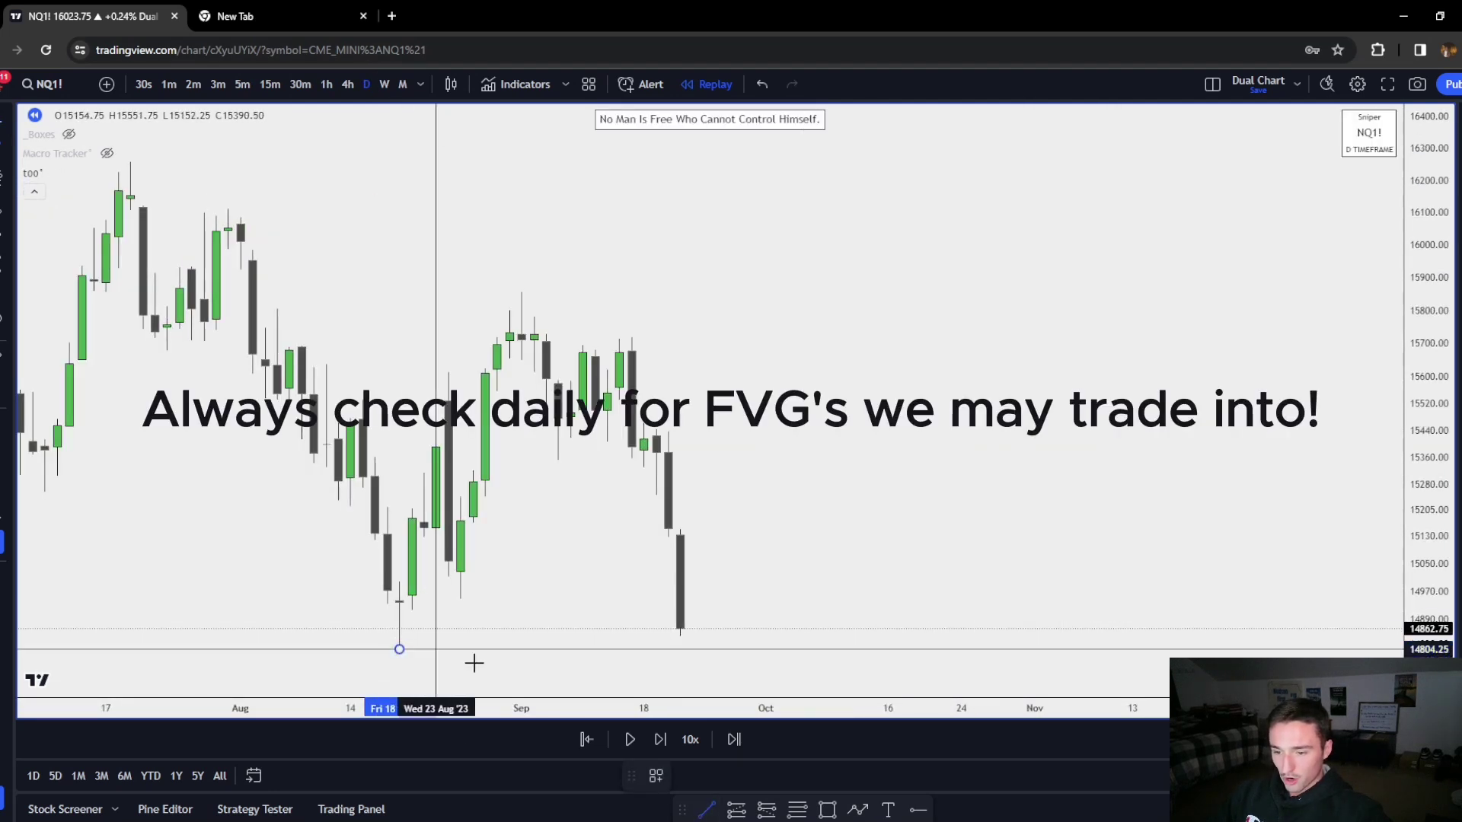
left_click(681, 651)
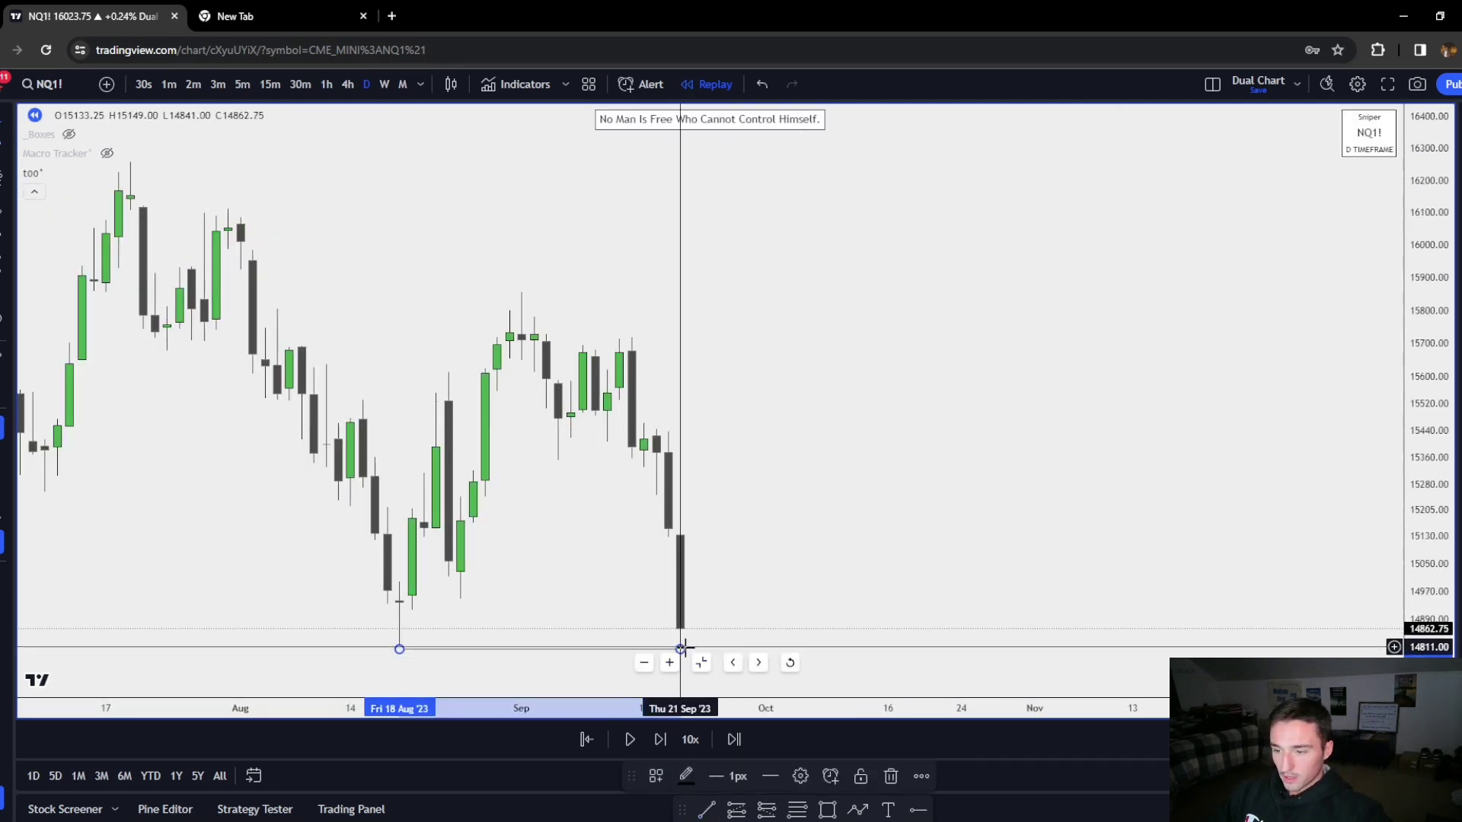
left_click(692, 651)
Switch to the 4-hour chart and draw a rectangle over the 20 Sep bearish gap, about 15133 to 15102, extended past the newest candle
left_click(347, 85)
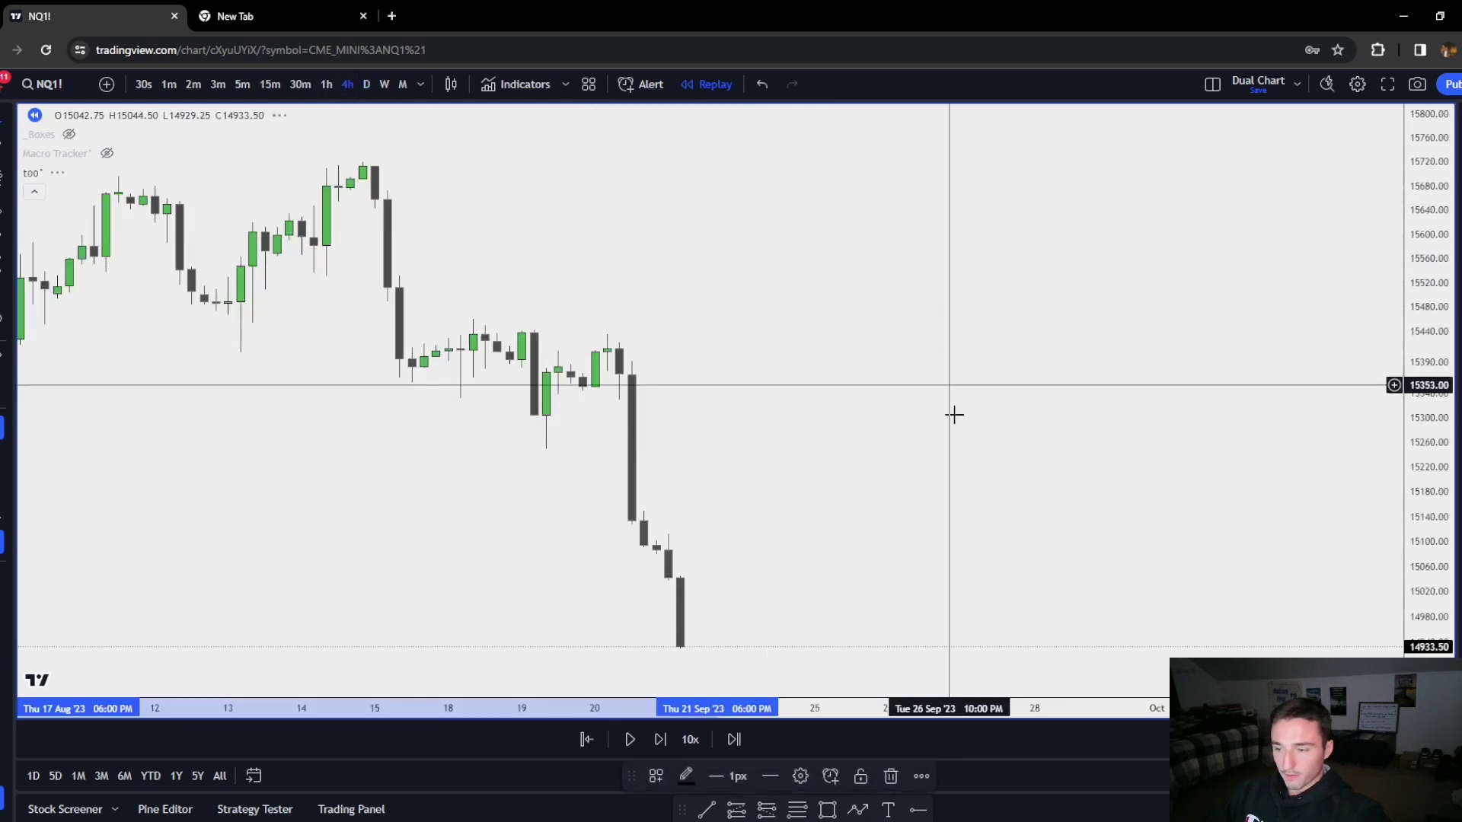
left_click(828, 812)
left_click(656, 541)
left_click(631, 522)
left_click_drag(656, 530, 754, 531)
left_click(840, 623)
Draw a horizontal trend line at 14938 from the 25 Aug low to the newest 21 Sep candle
scroll(810, 578, "down", 5)
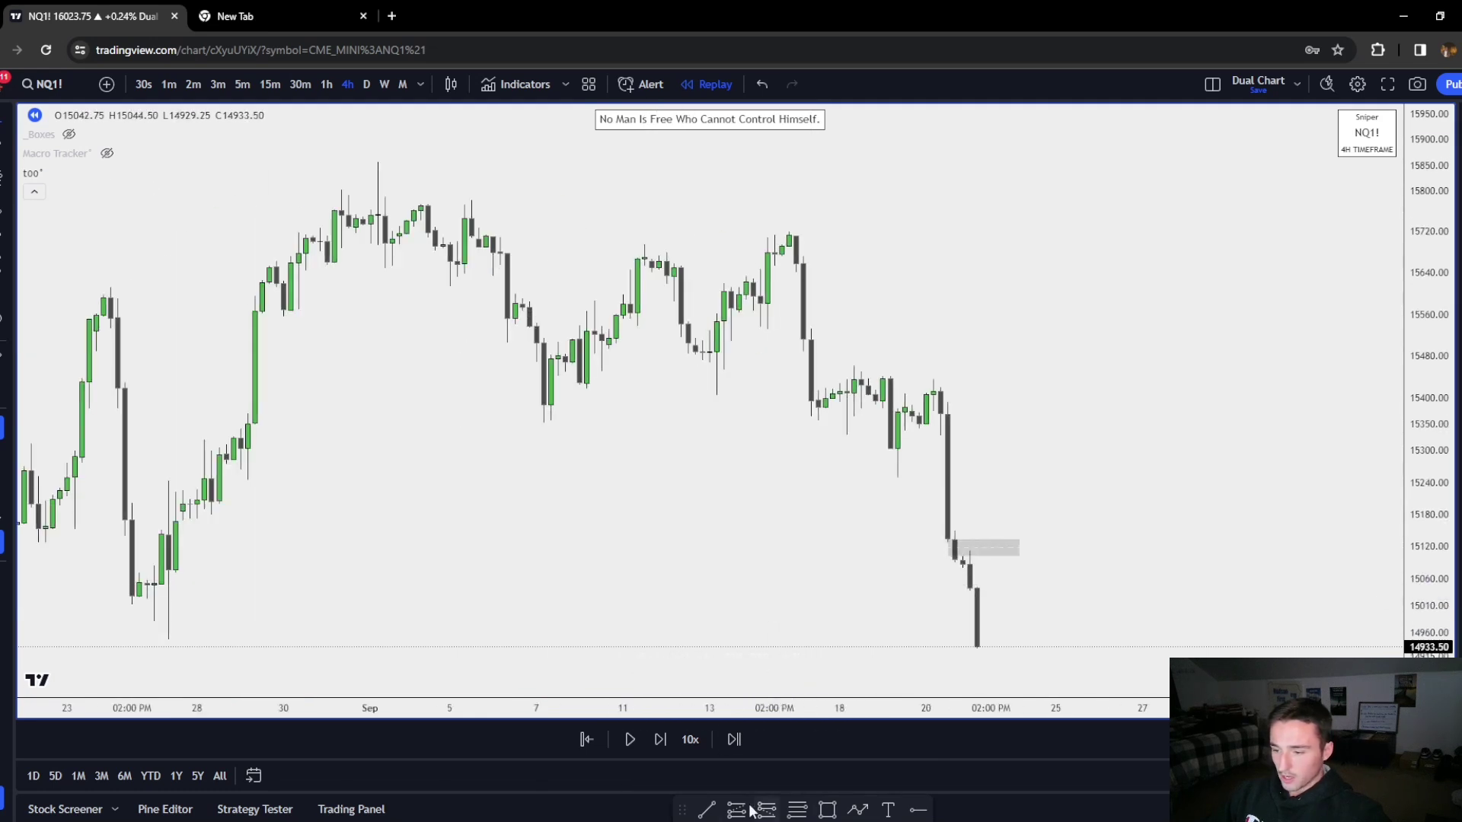
left_click(161, 645)
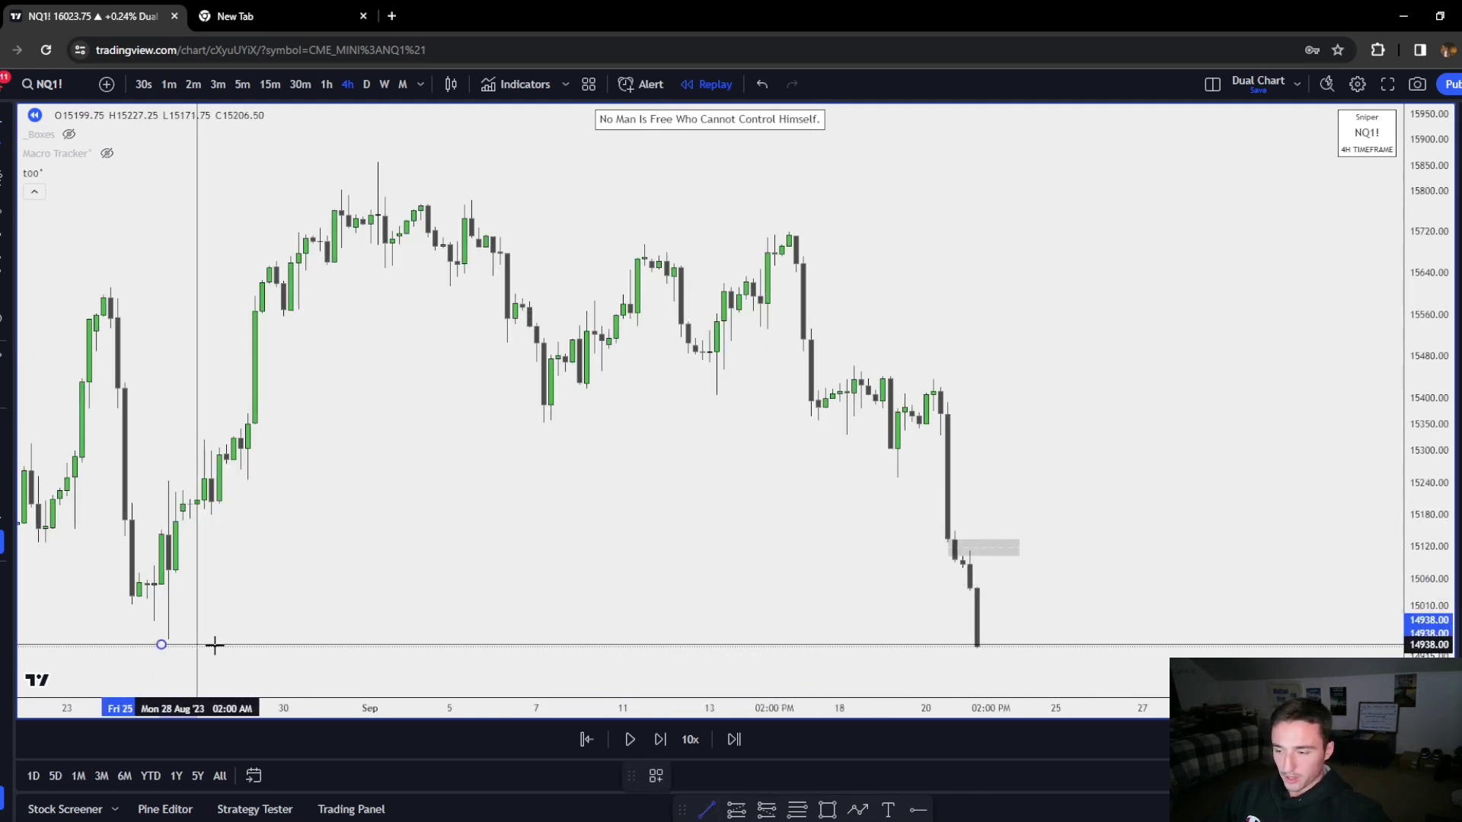
left_click(983, 645)
left_click(1137, 636)
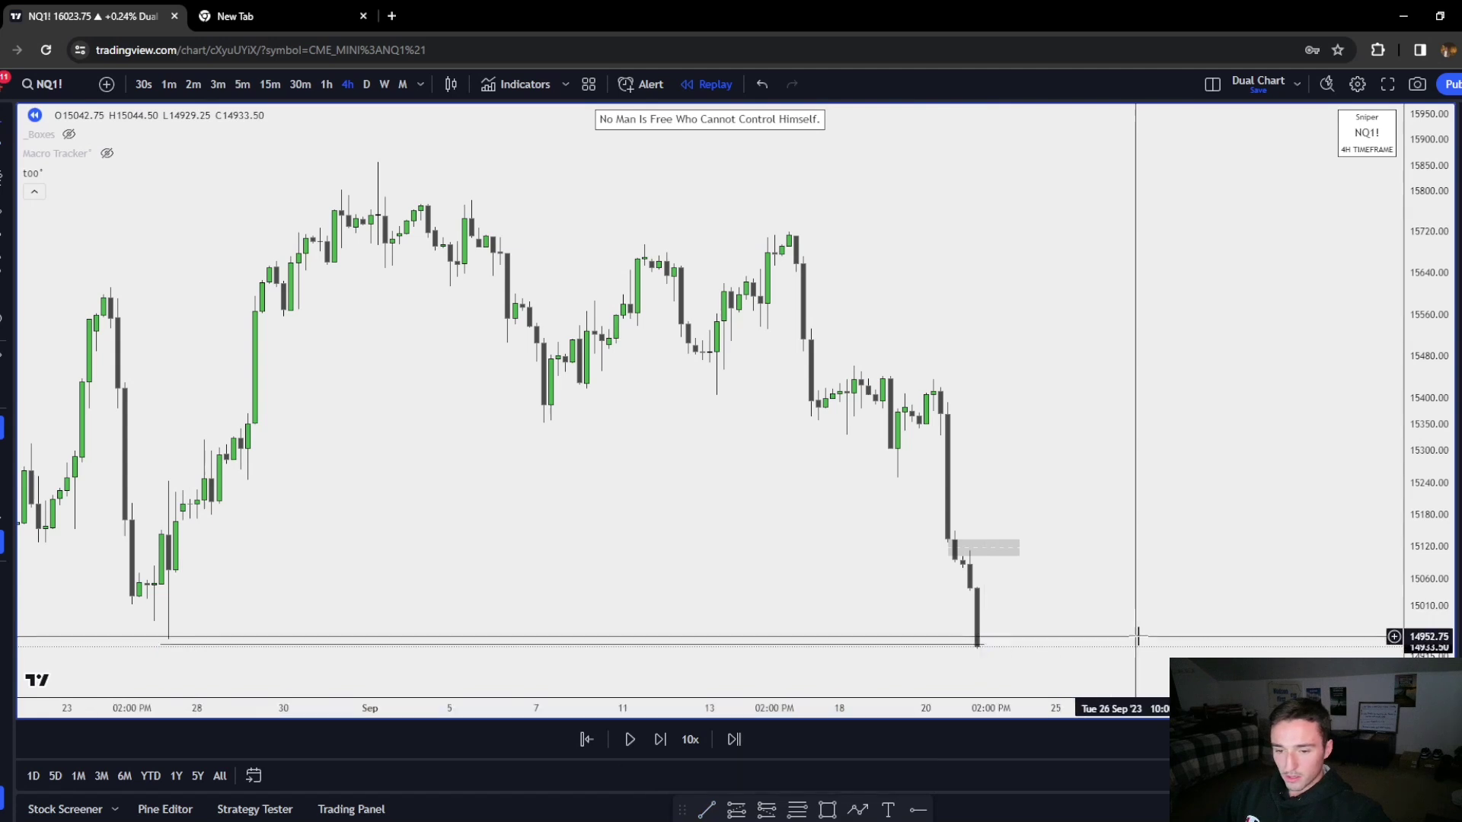
Switch to the 1-hour chart, stretch its price scale, and advance the replay to the 21 Sep 09:00 AM candle
left_click(328, 85)
left_click_drag(1434, 616, 1434, 404)
left_click_drag(1201, 600, 1150, 69)
left_click(669, 739)
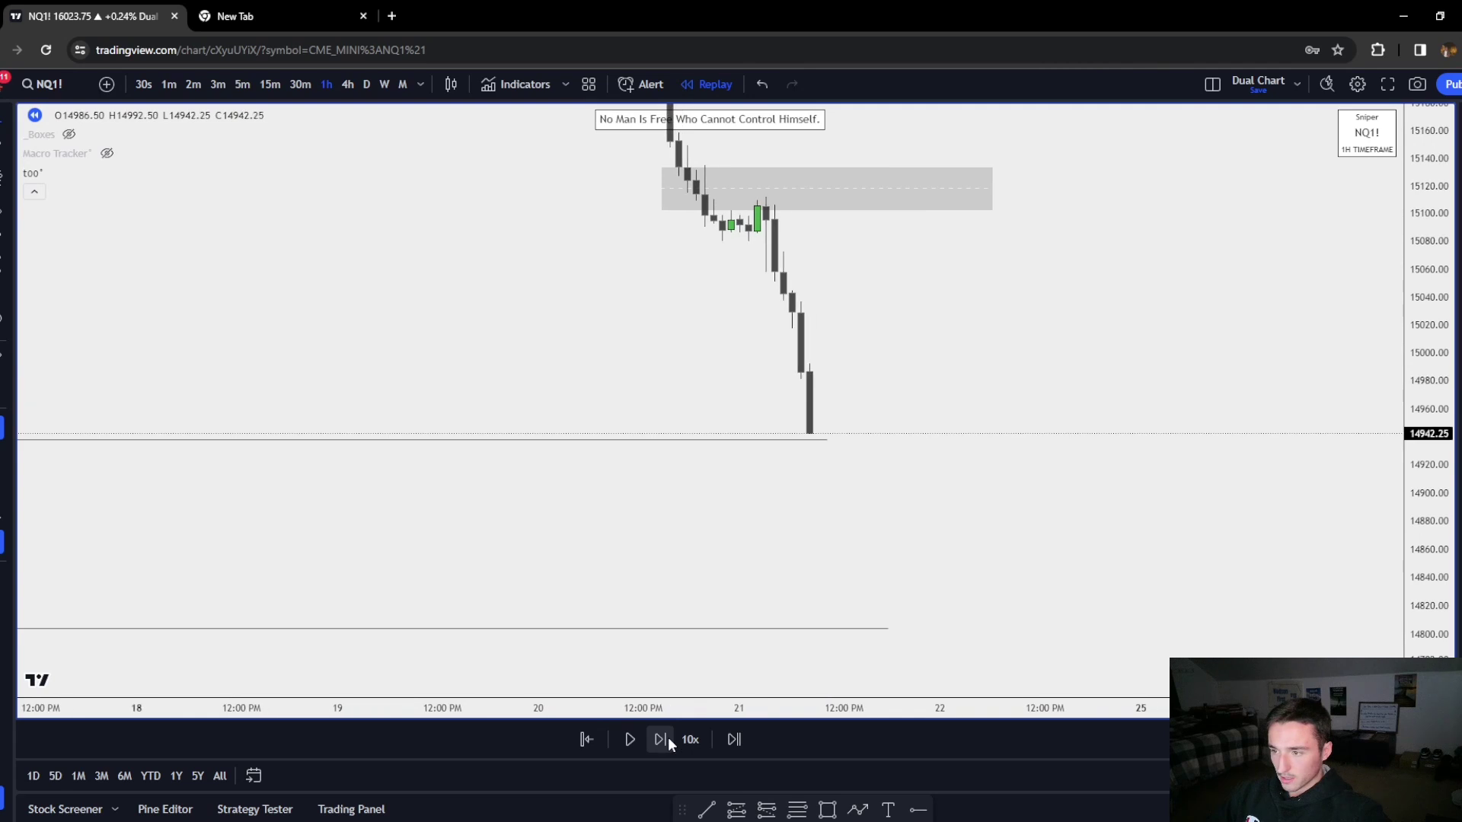
left_click(668, 739)
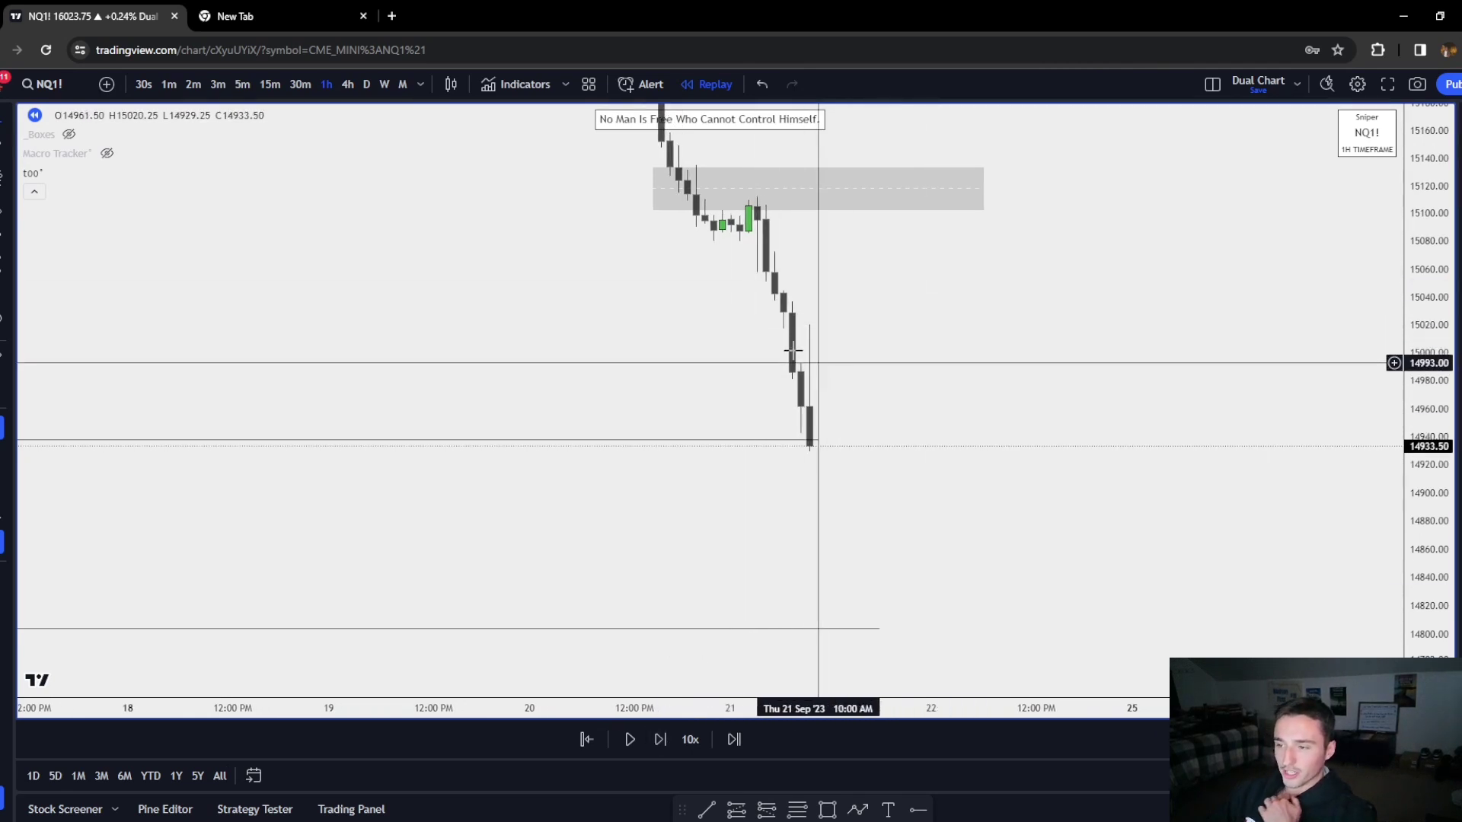
Switch to the 15-minute chart and stretch its price scale around the latest 21 Sep candles
left_click(269, 83)
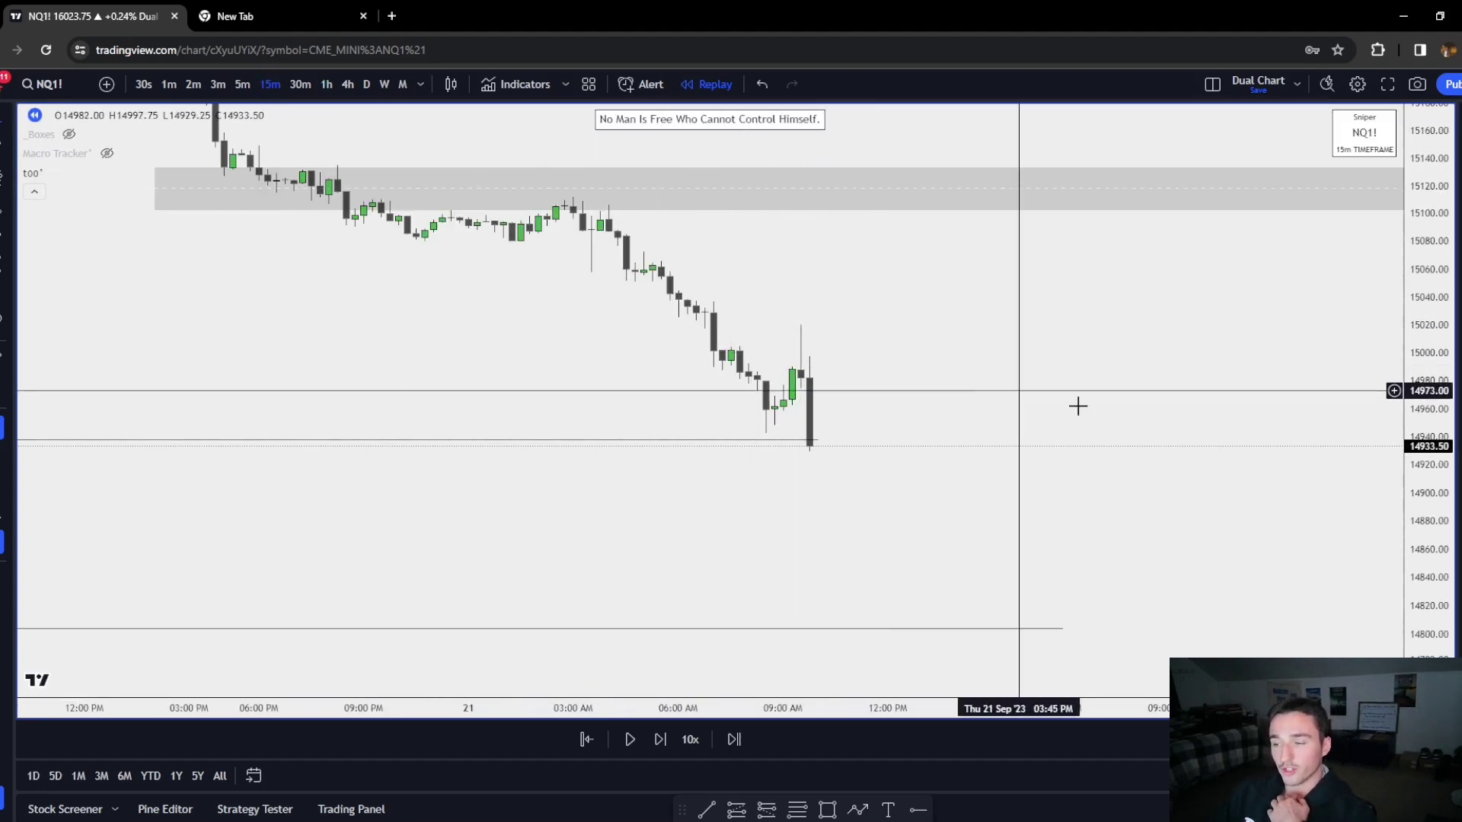
left_click_drag(1399, 555, 1364, 560)
left_click_drag(1413, 558, 1411, 237)
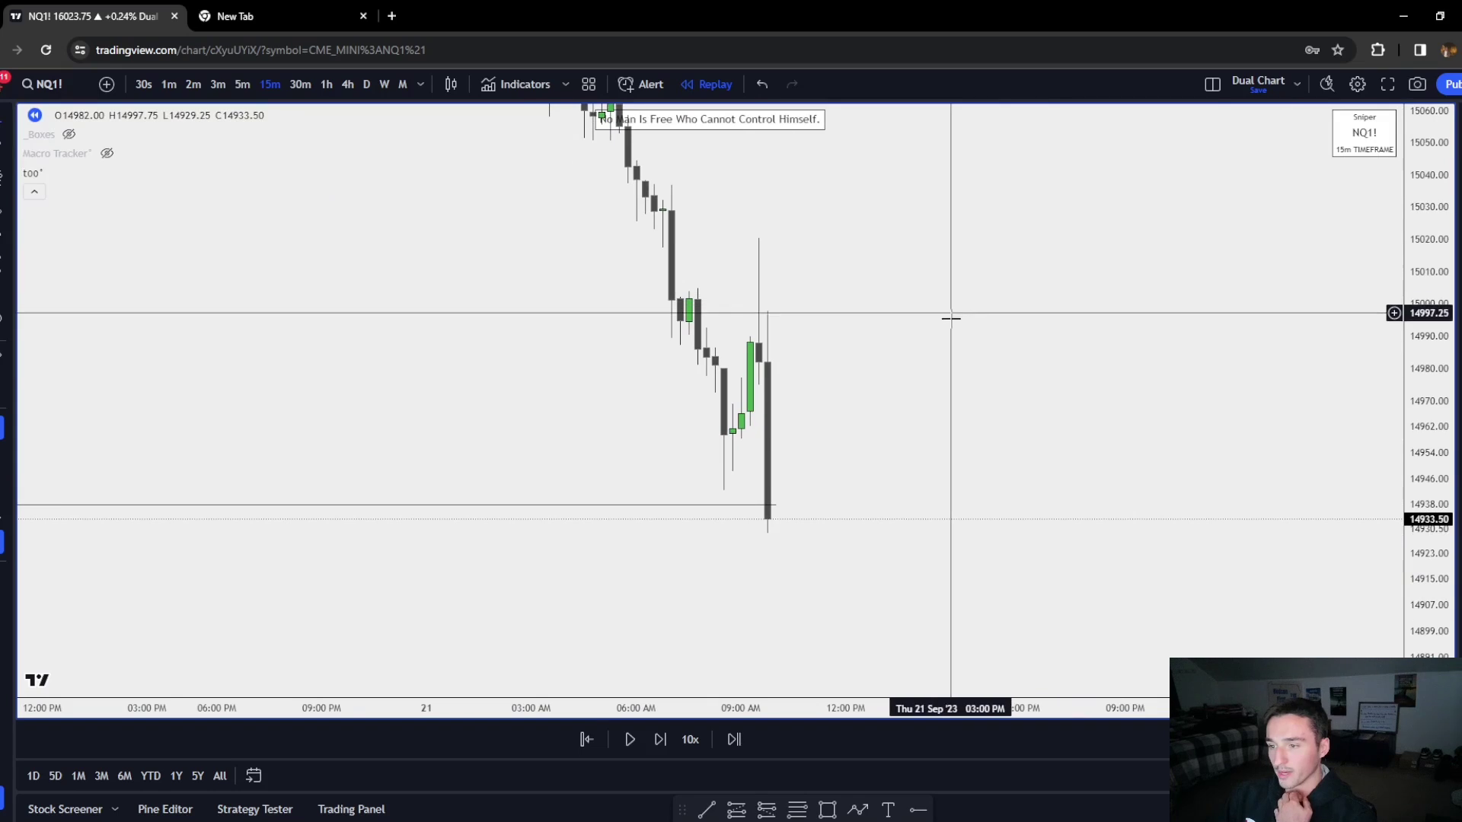
Draw a rectangle over the 21 Sep 07:00 AM bearish gap, about 15017 to 15002, extended past the newest candle
left_click_drag(940, 308, 958, 463)
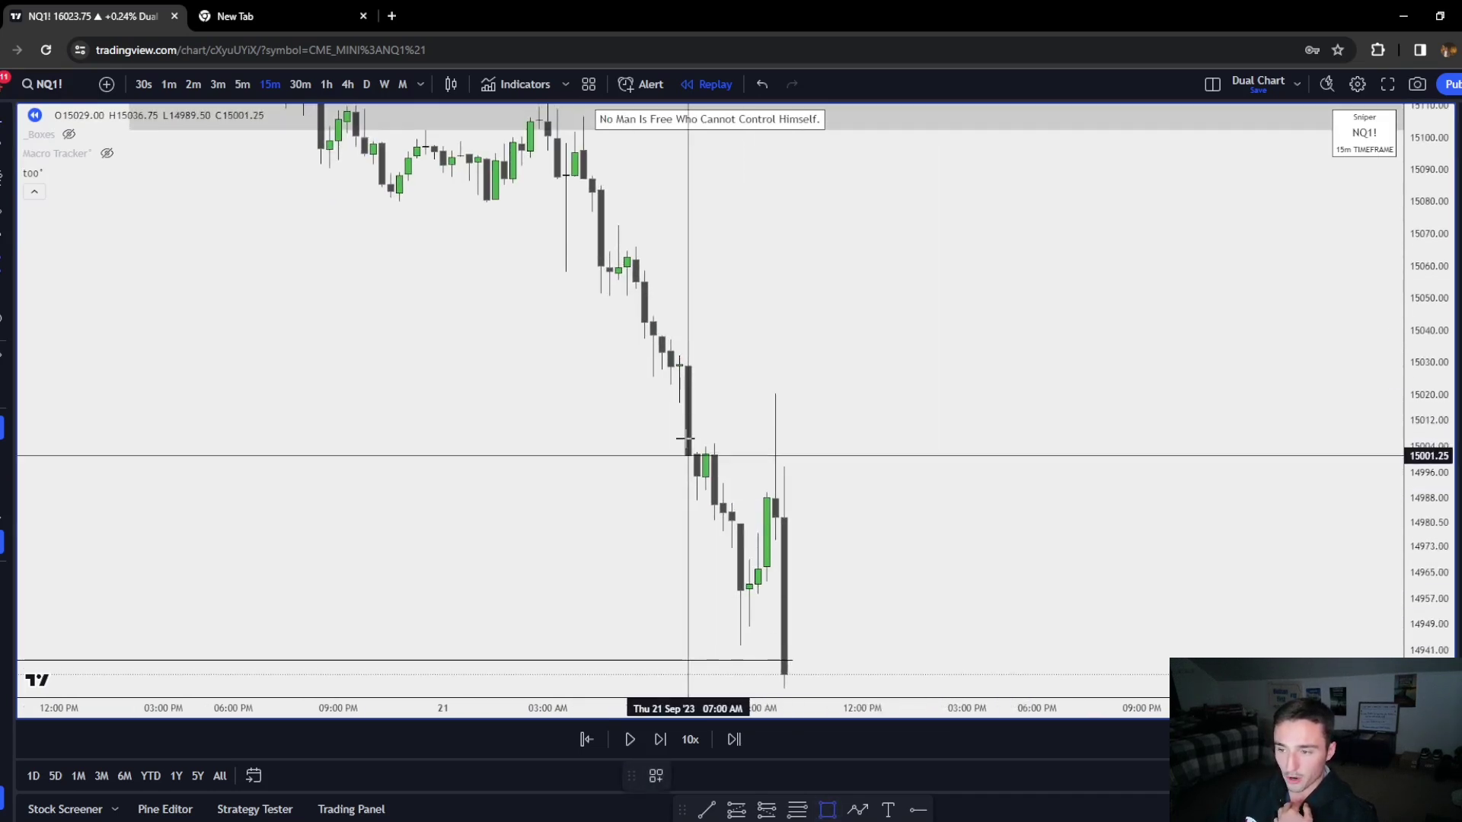
left_click(680, 403)
mouse_move(689, 453)
left_mouse_down()
mouse_move(706, 428)
mouse_move(906, 428)
left_mouse_up()
left_click_drag(860, 576, 851, 461)
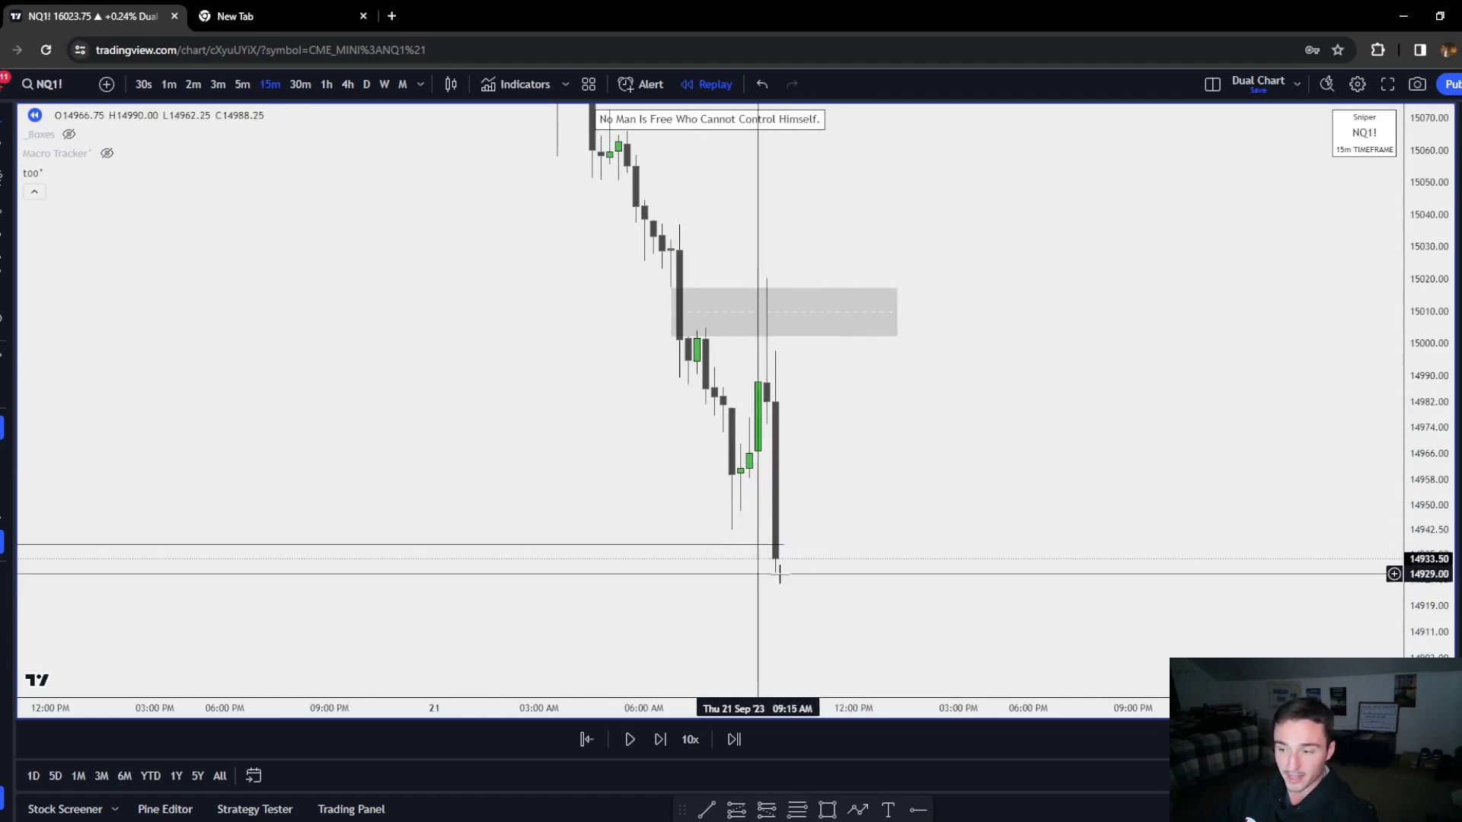
Switch to the 1-hour chart and advance the replay to the 22 Sep 08:00 AM candle
left_click(327, 84)
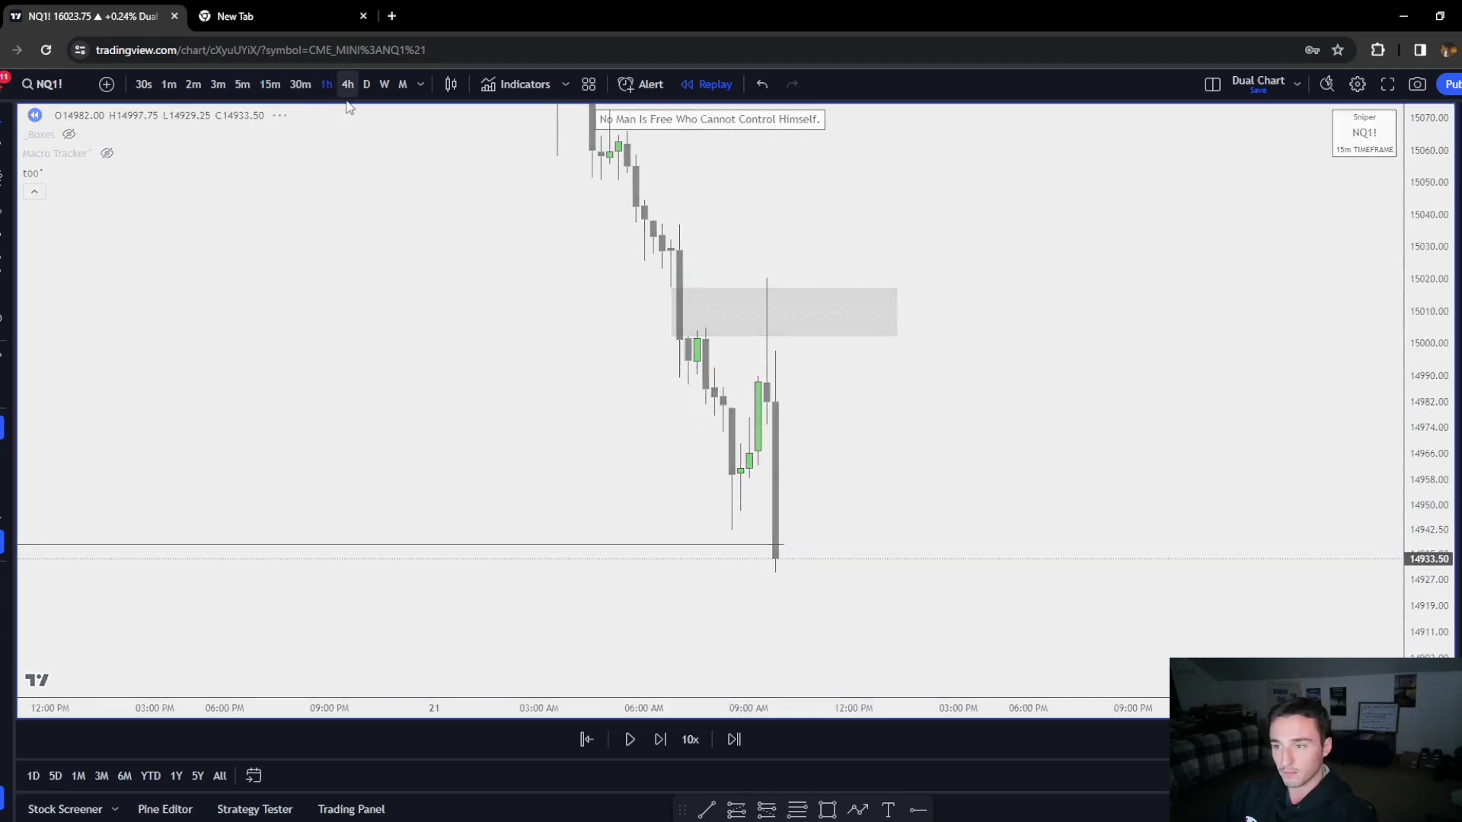
left_click(659, 739)
left_click(659, 740)
left_click(659, 739)
left_click(660, 739)
left_click(659, 739)
left_click(659, 739)
left_click(659, 739)
left_click(660, 739)
left_click(659, 739)
left_click(659, 739)
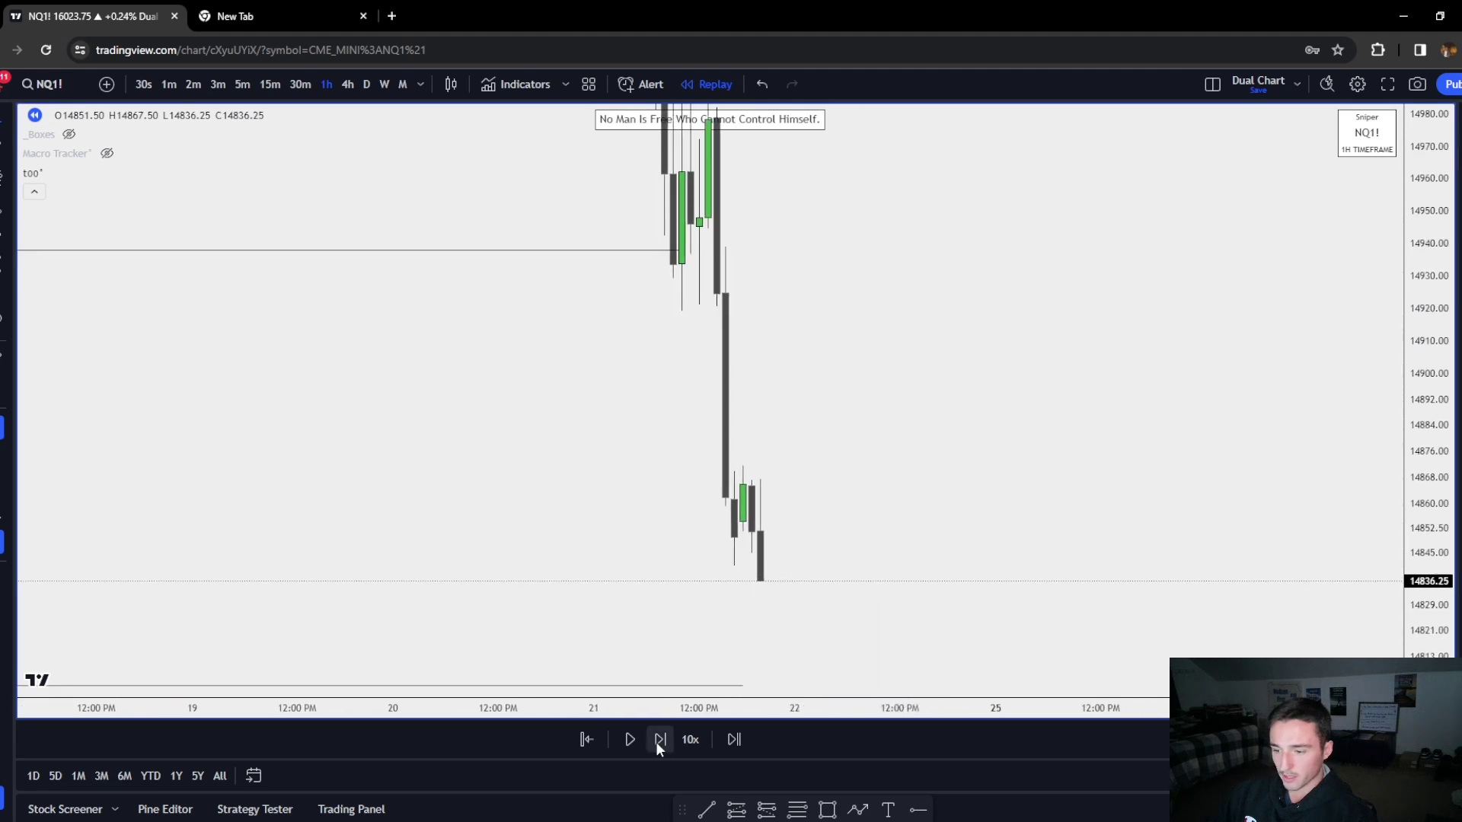
left_click(659, 739)
left_click(659, 739)
left_click(659, 740)
left_click(659, 739)
left_click(659, 739)
left_click(659, 739)
left_click(659, 739)
left_click(659, 739)
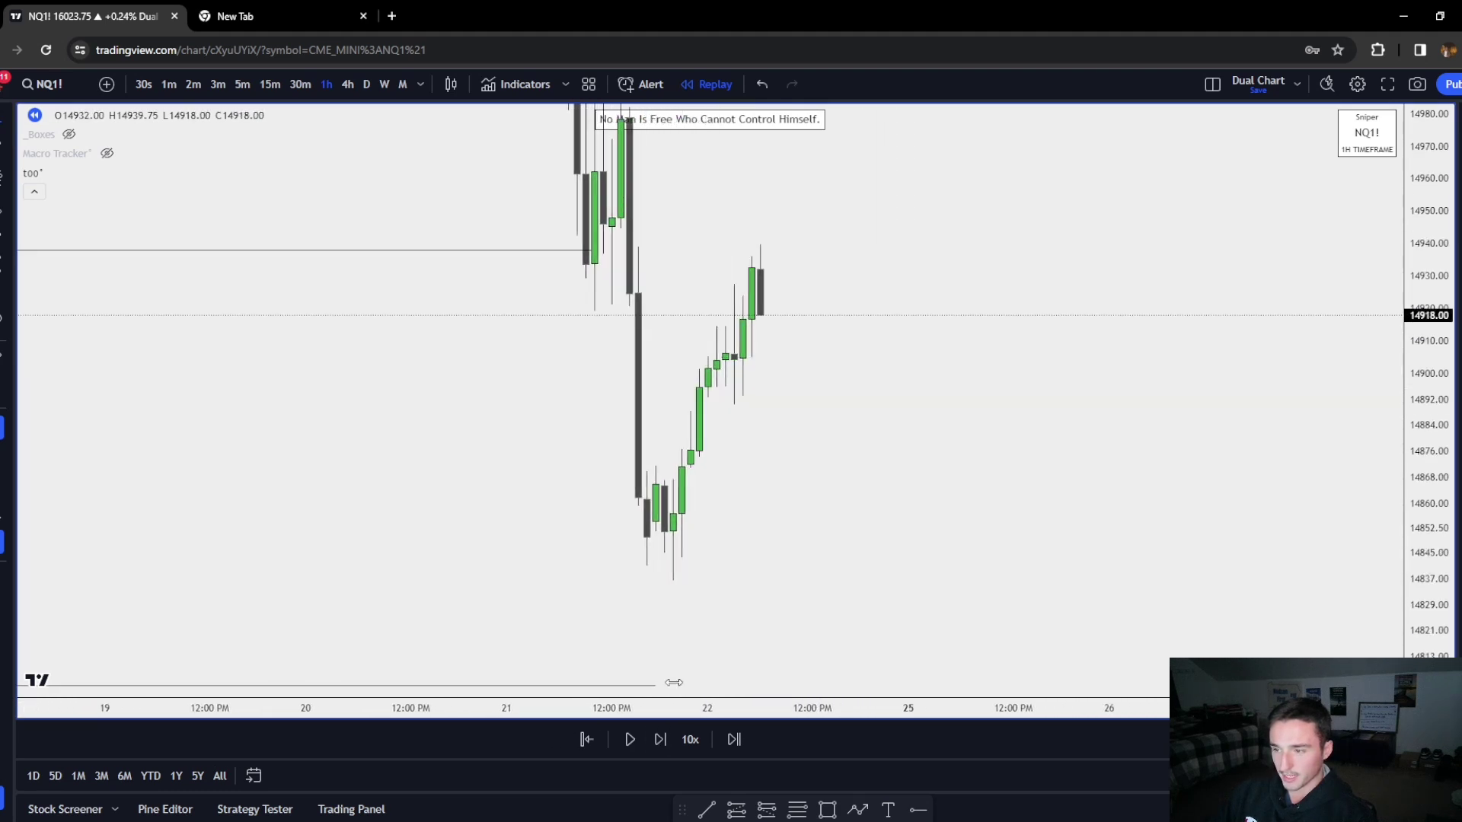
left_click(661, 740)
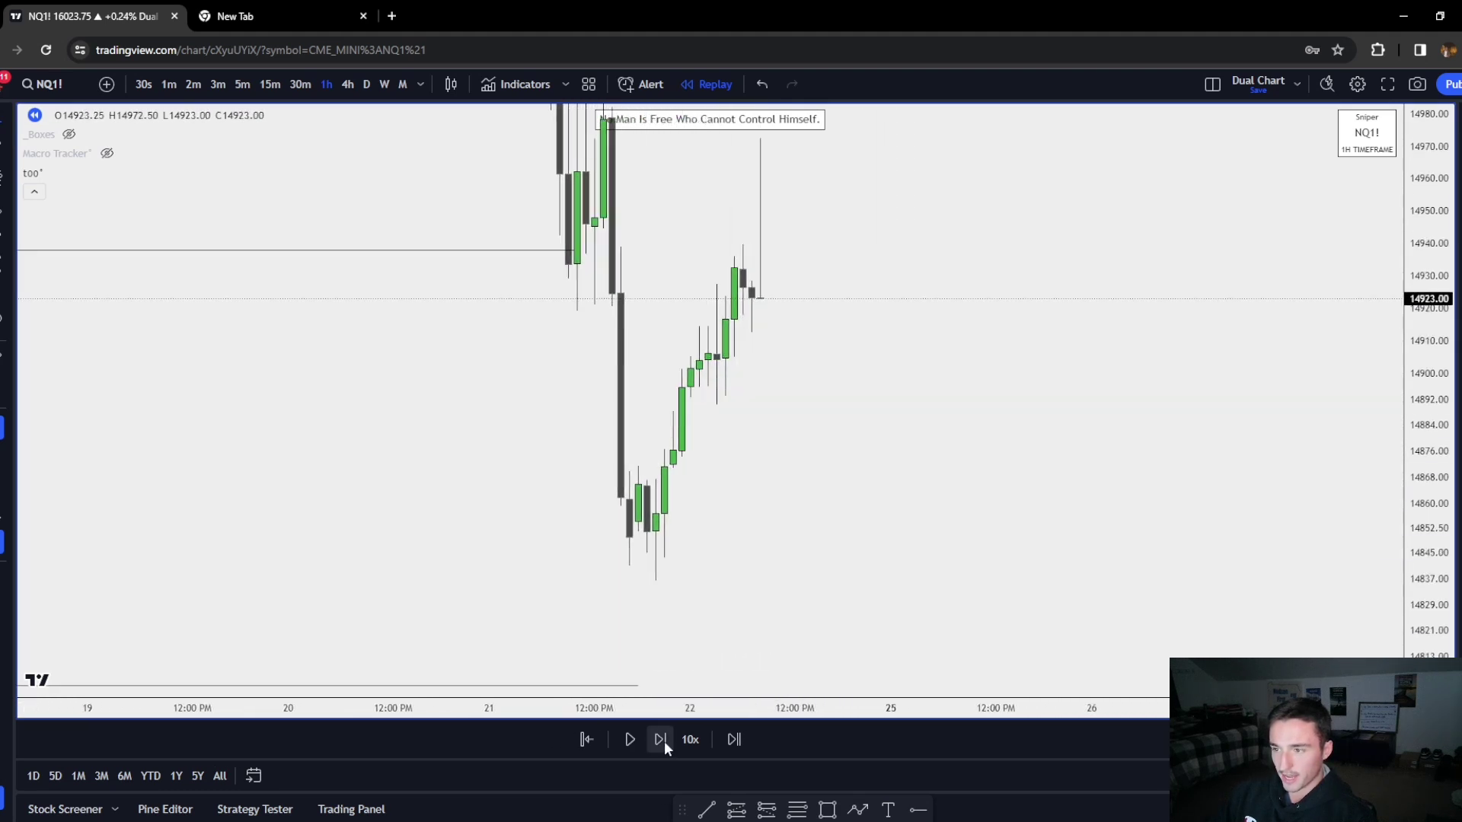
left_click_drag(729, 494, 838, 418)
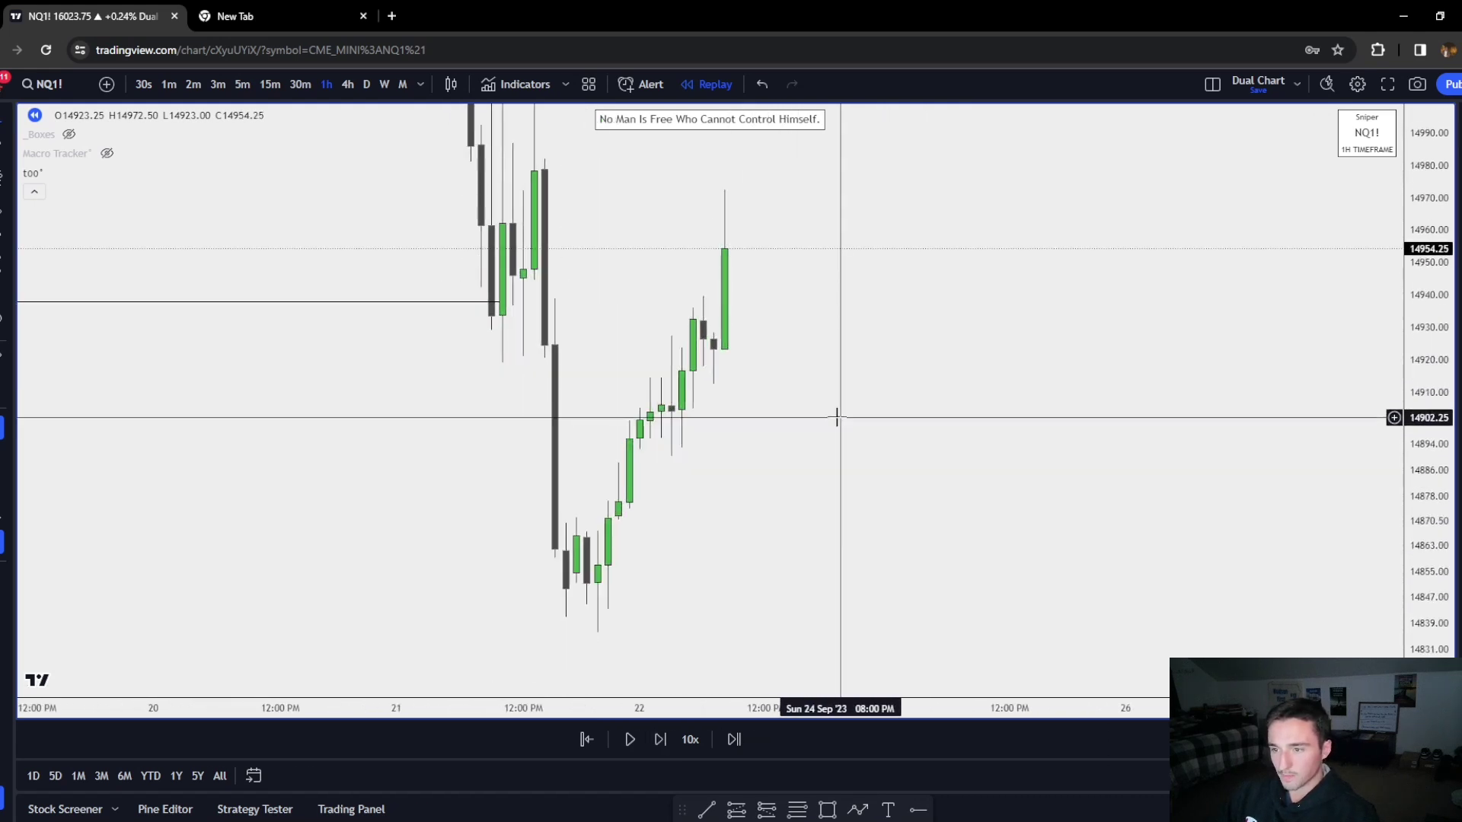
Draw a horizontal trend line at 15001 from the 21 Sep 01:00 PM high, and advance the replay to the 22 Sep 10:00 AM candle
left_click_drag(849, 480, 900, 588)
left_click_drag(897, 520, 879, 606)
left_click(562, 285)
left_click(836, 285)
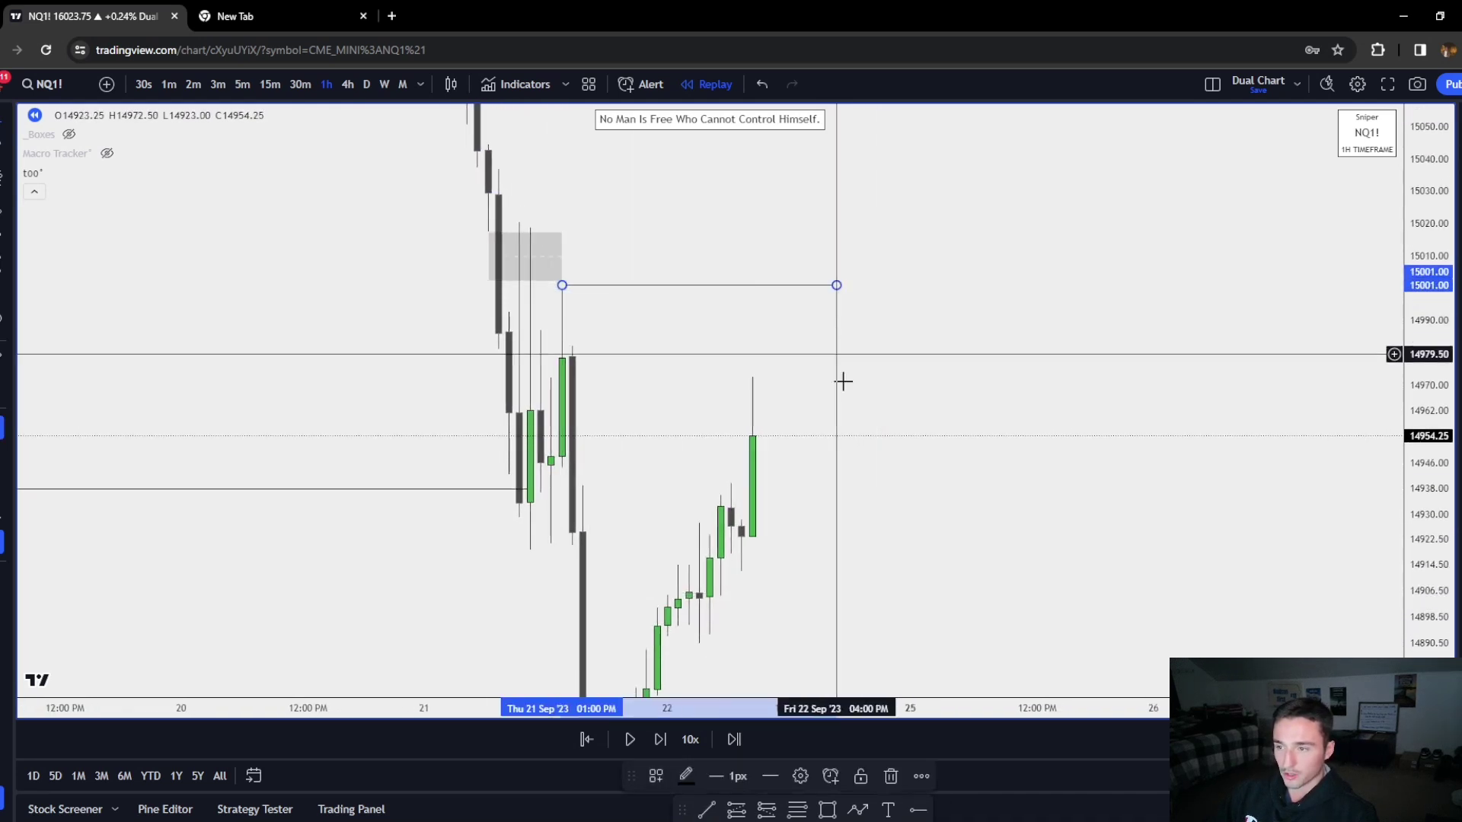
left_click(656, 735)
left_click(656, 735)
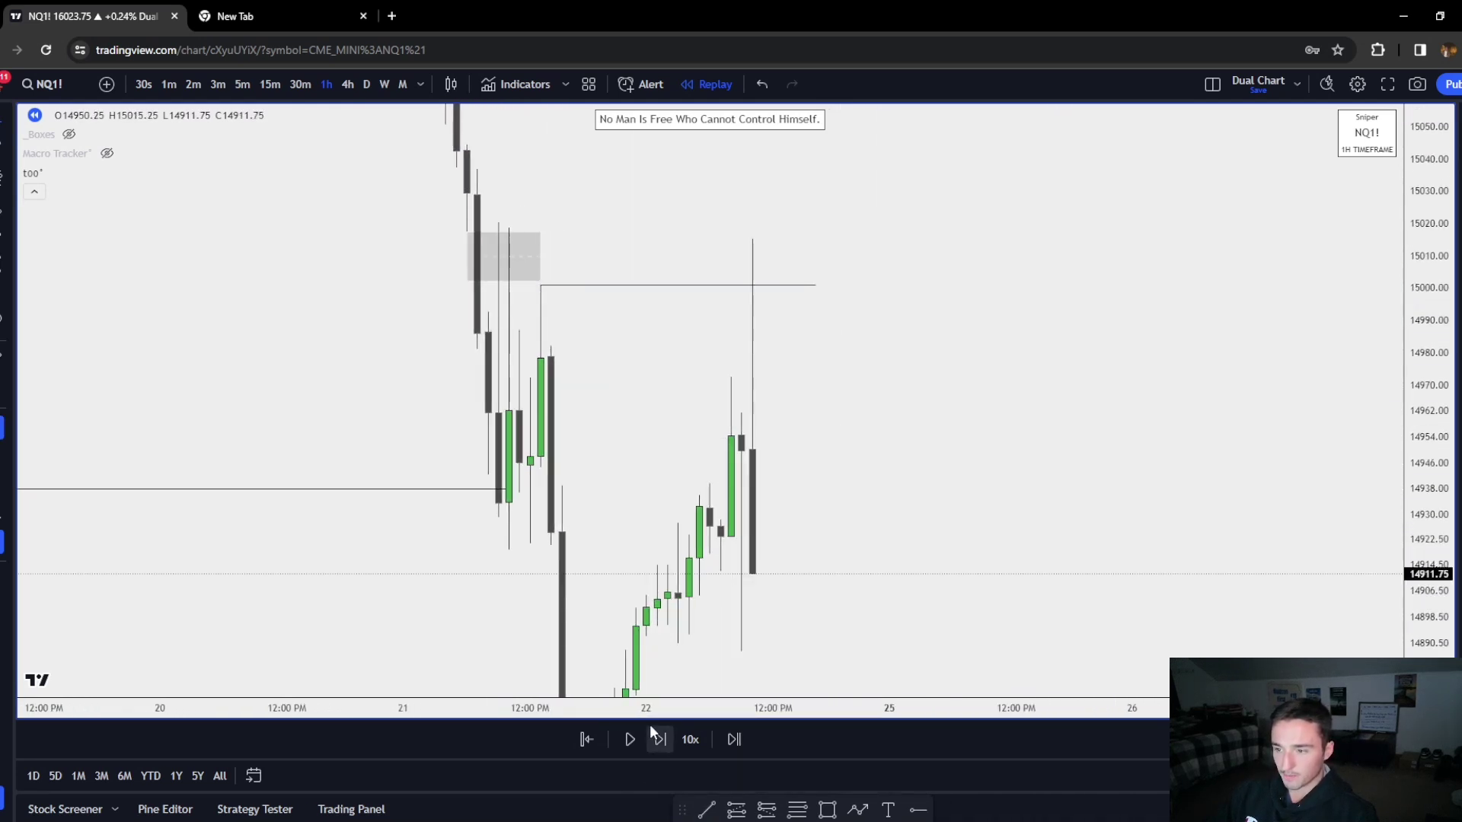
key("shift+Right")
Draw a rectangle over the 21 Sep afternoon bearish gap, 14920.50 to 14869.75, extended to just past the newest 22 Sep candle
left_click(826, 811)
left_click(584, 575)
left_click(564, 417)
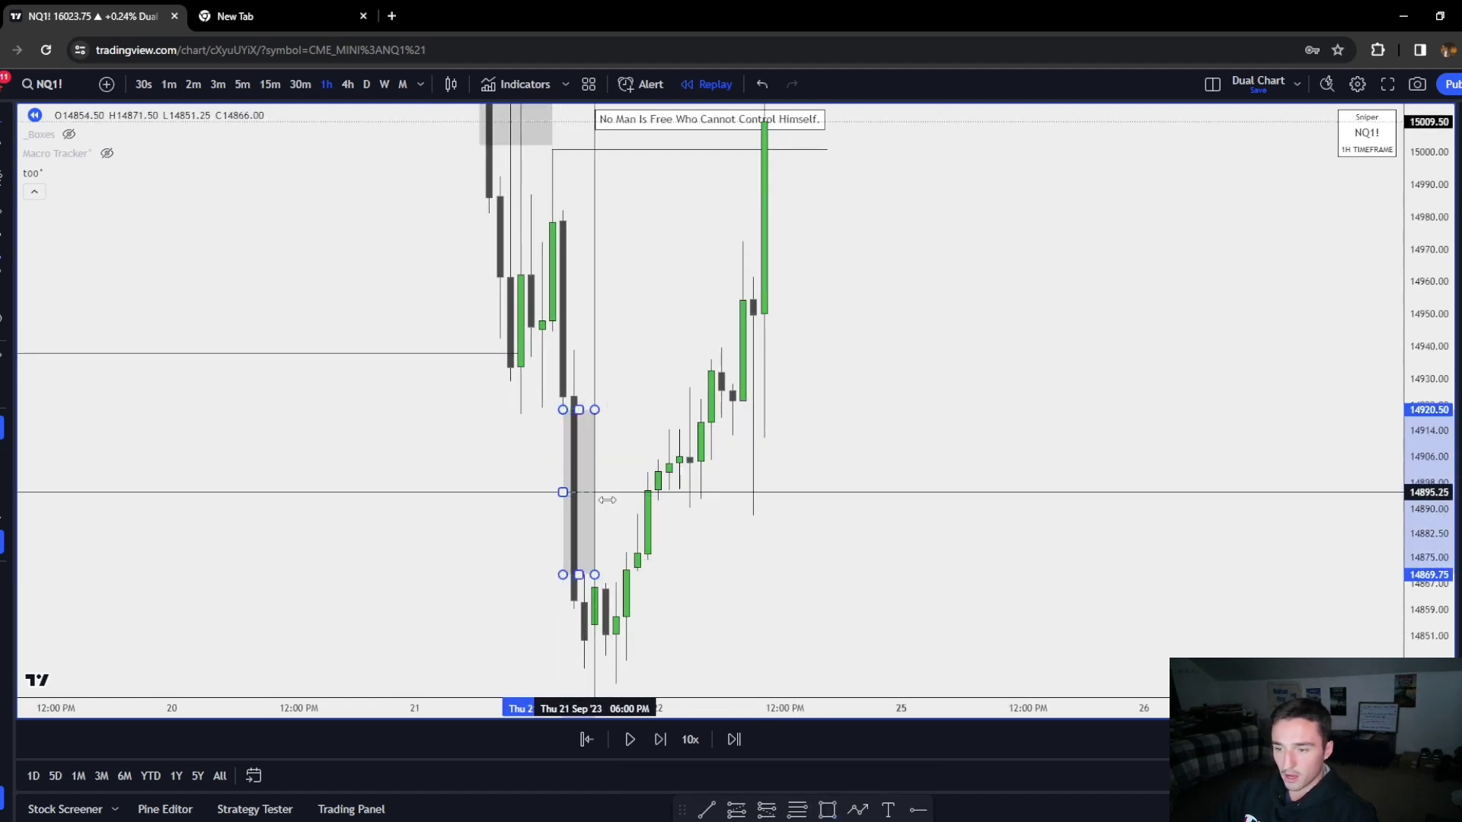
left_click_drag(585, 493, 774, 493)
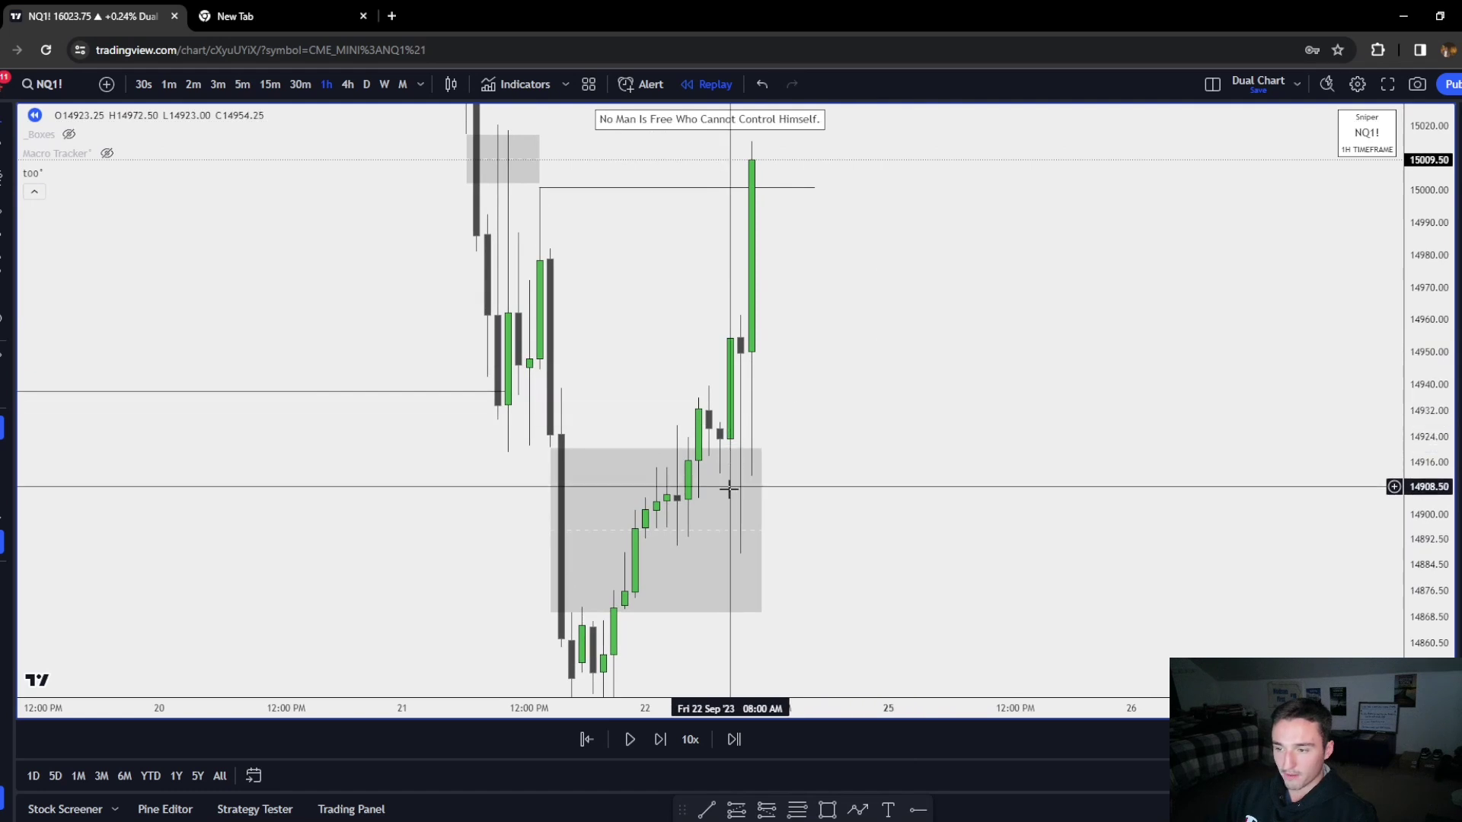
left_click_drag(921, 353, 899, 378)
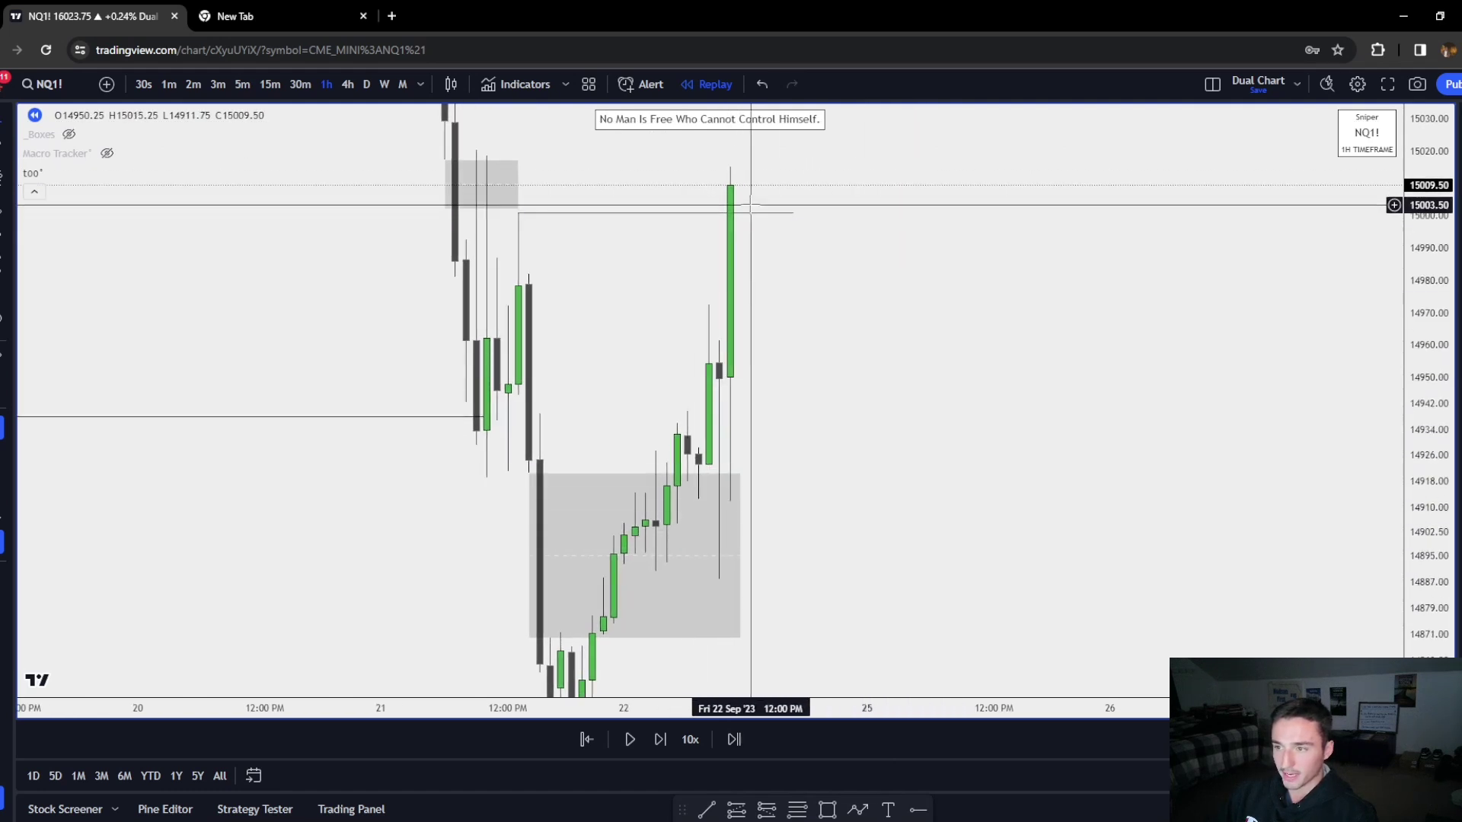
Draw a horizontal trend line at 14888 from the 22 Sep 09:00 AM low, and advance the replay to the 25 Sep 08:00 AM candle
left_click(660, 741)
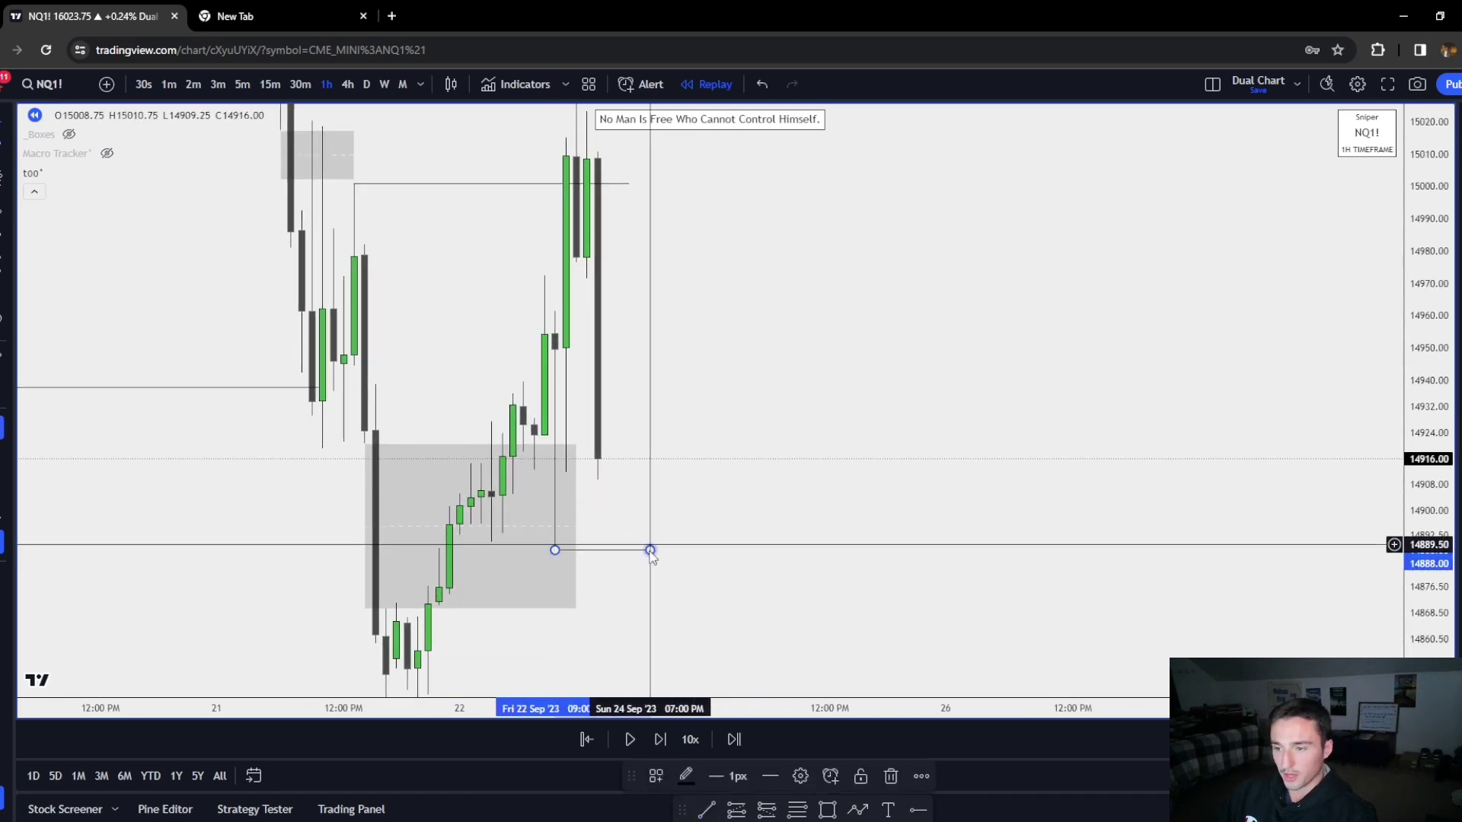
left_click(660, 739)
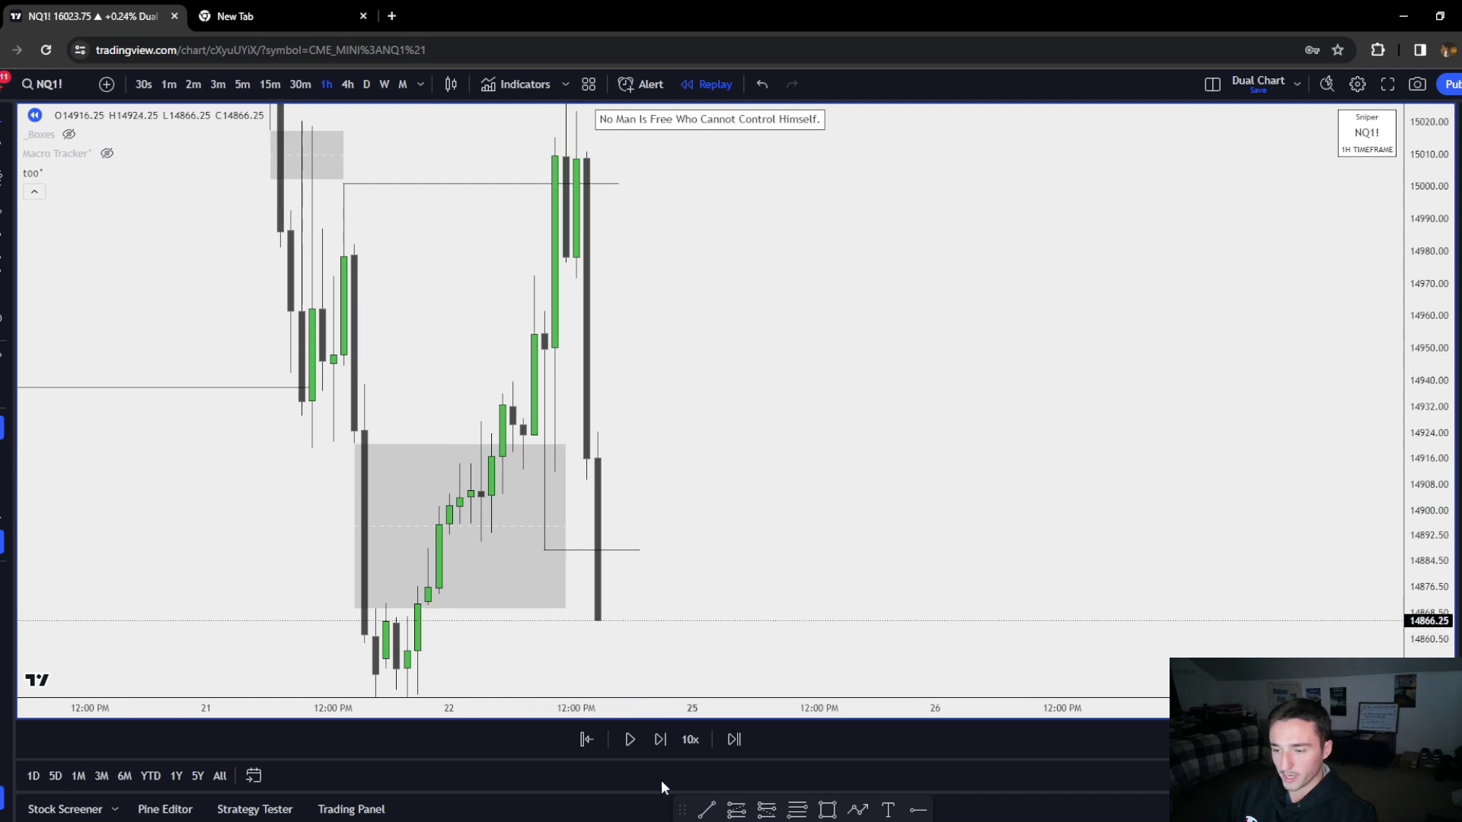
left_click(660, 739)
left_click(660, 739)
left_click(660, 739)
left_click(660, 740)
left_click(660, 739)
left_click(660, 739)
left_click(660, 739)
left_click(660, 740)
left_click(660, 739)
left_click(660, 740)
left_click(660, 739)
left_click(660, 739)
left_click(660, 739)
left_click(660, 739)
left_click(660, 739)
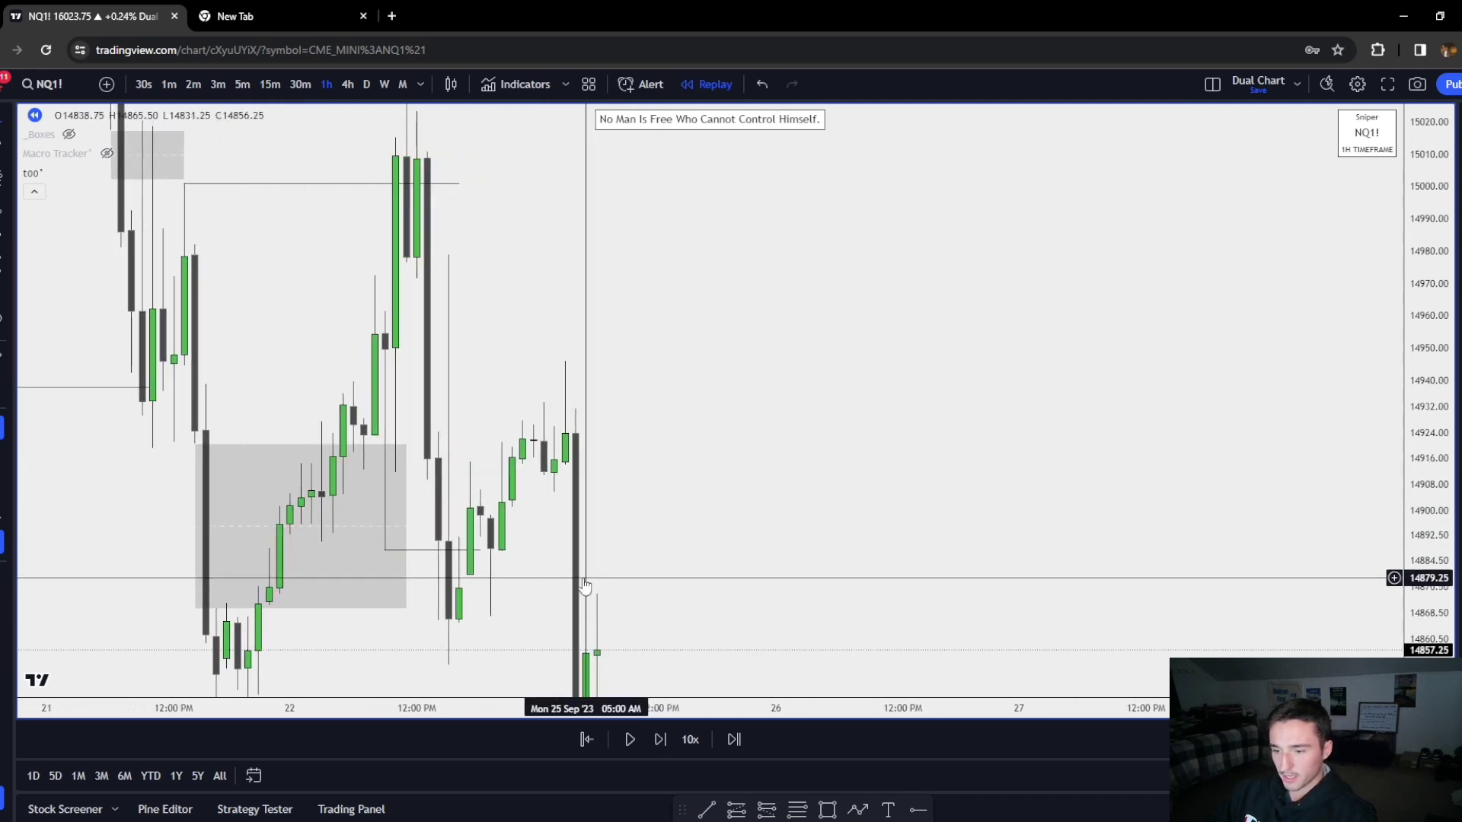
left_click_drag(688, 680, 696, 542)
left_click(658, 740)
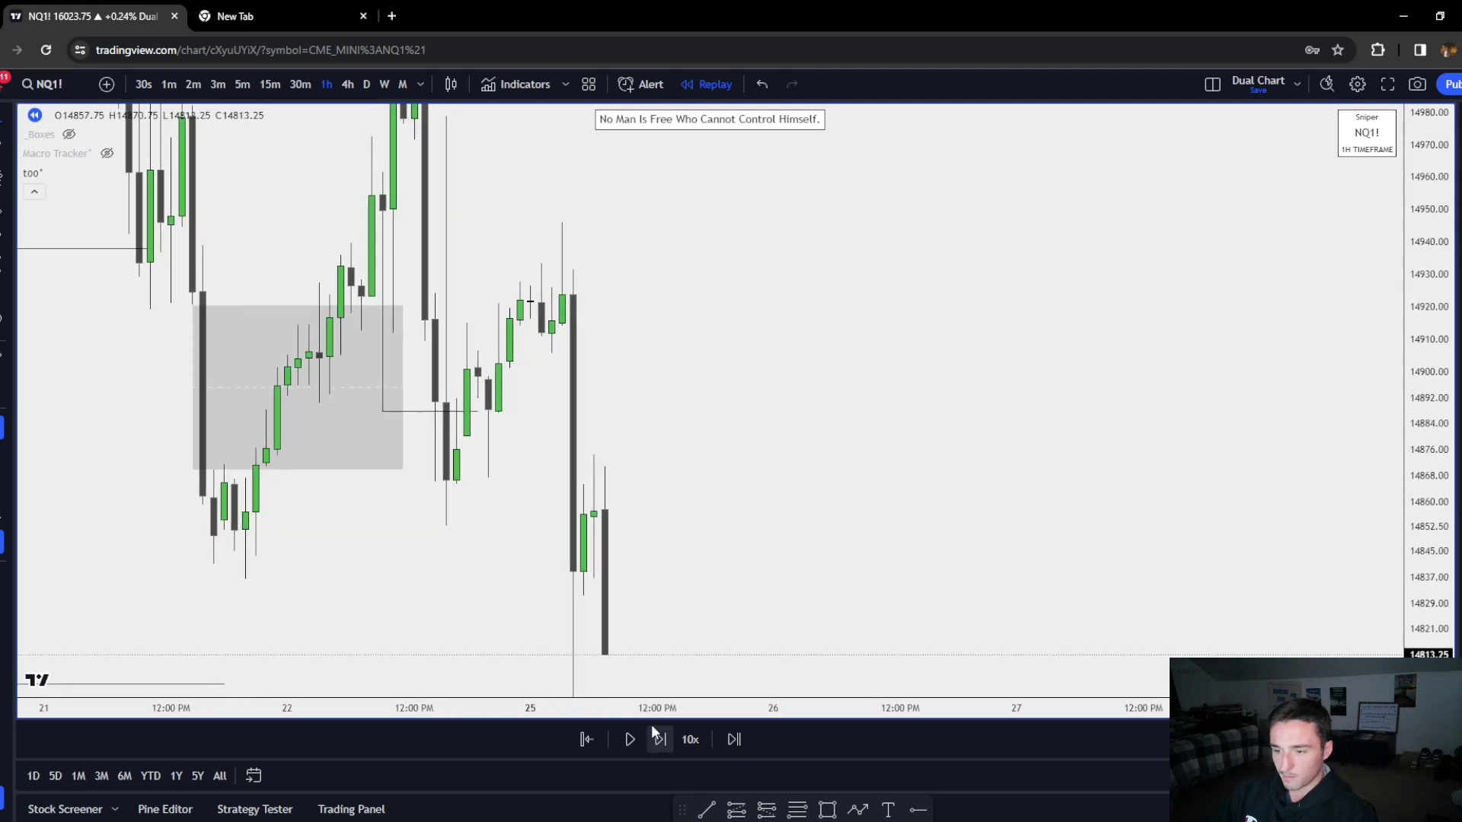
left_click(660, 740)
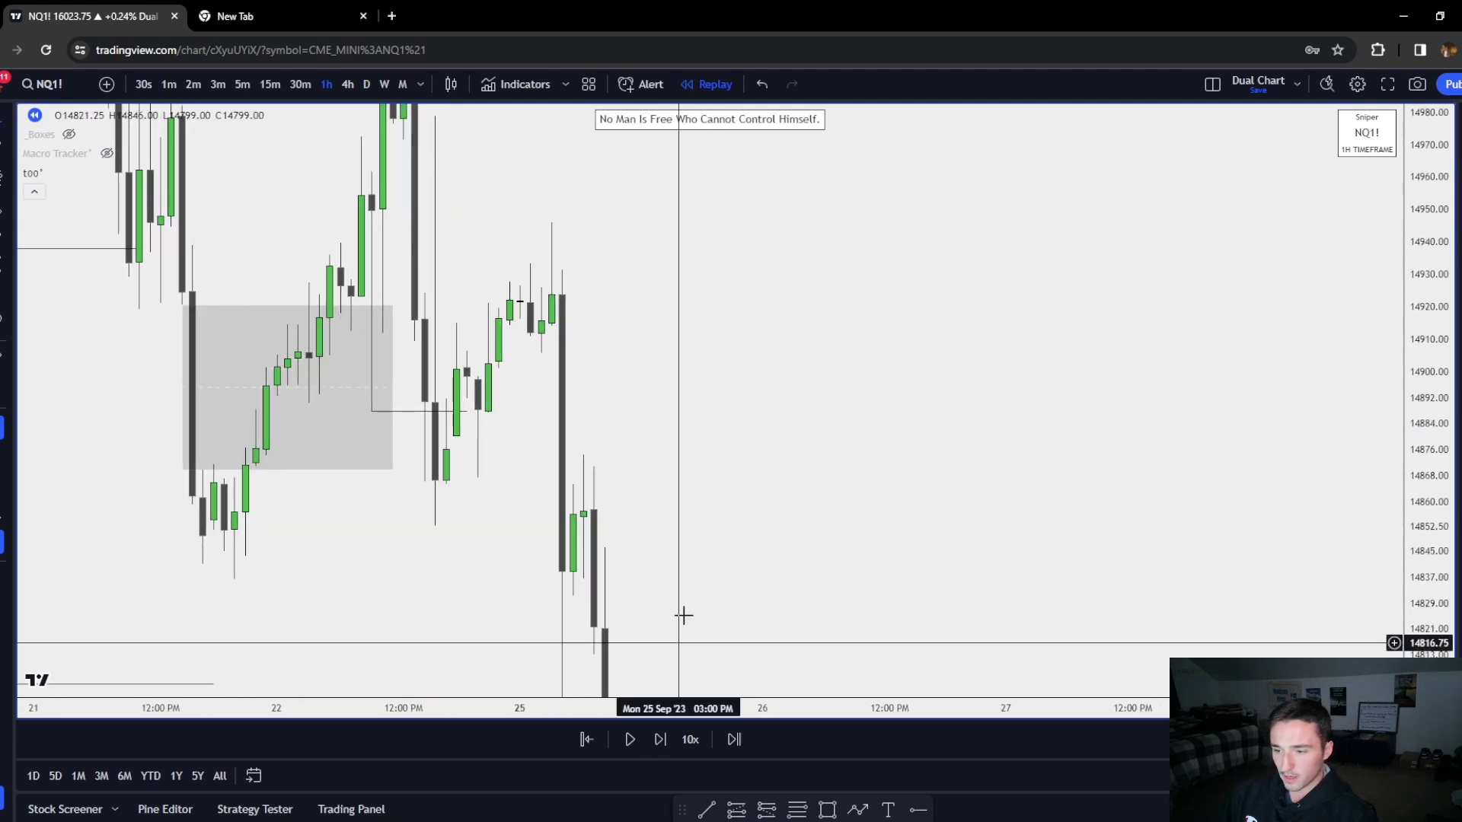
Draw short horizontal trend lines at about 14865 from the 25 Sep 05:00 AM candle high and about 14797 from the 04:00 AM low
left_click_drag(754, 555, 764, 543)
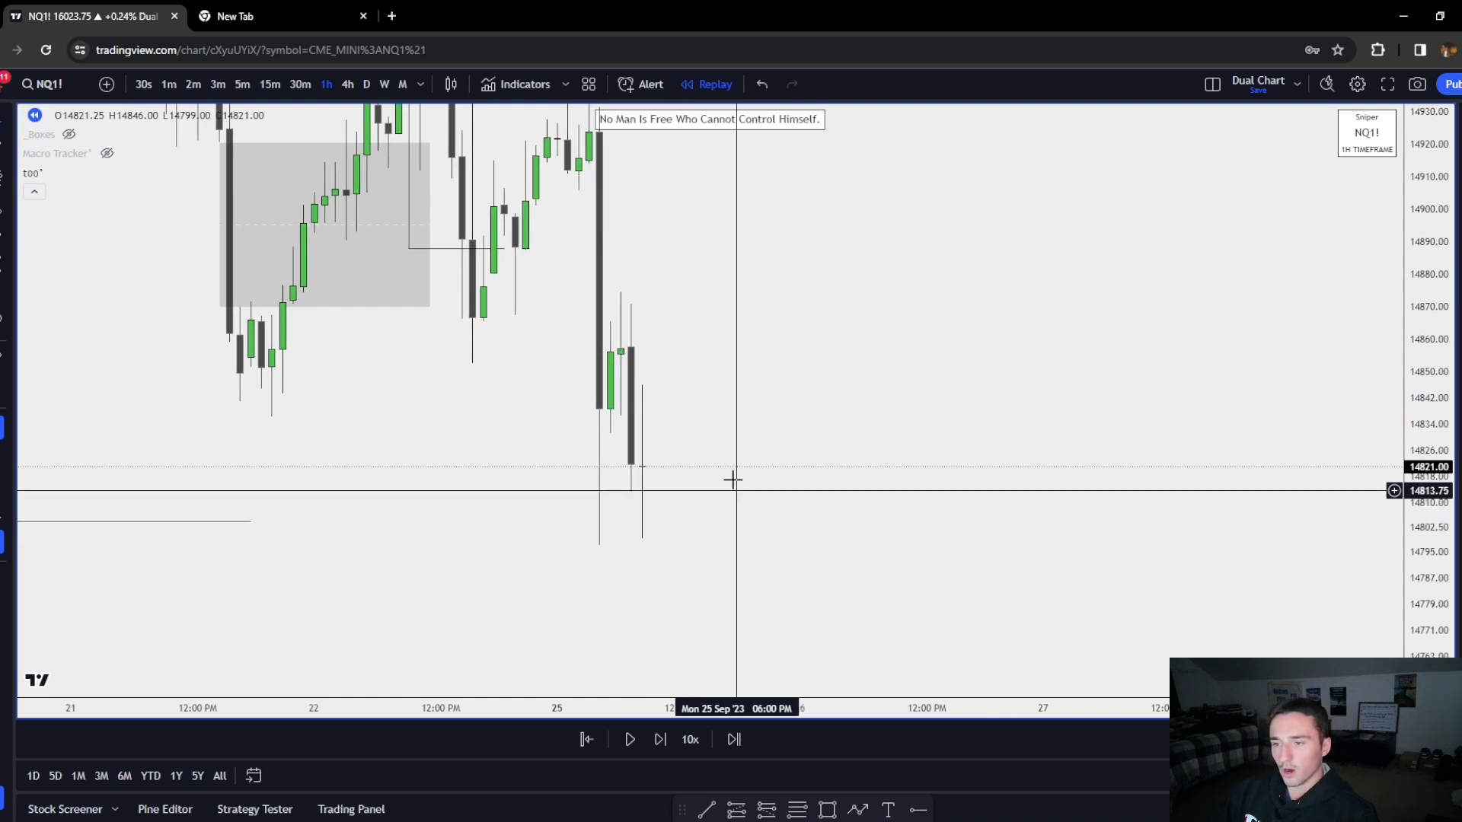
left_click_drag(760, 638, 760, 675)
left_click(610, 358)
left_click(674, 359, "shift")
left_click(748, 562)
left_click(707, 808)
left_click(600, 581)
left_click(673, 581)
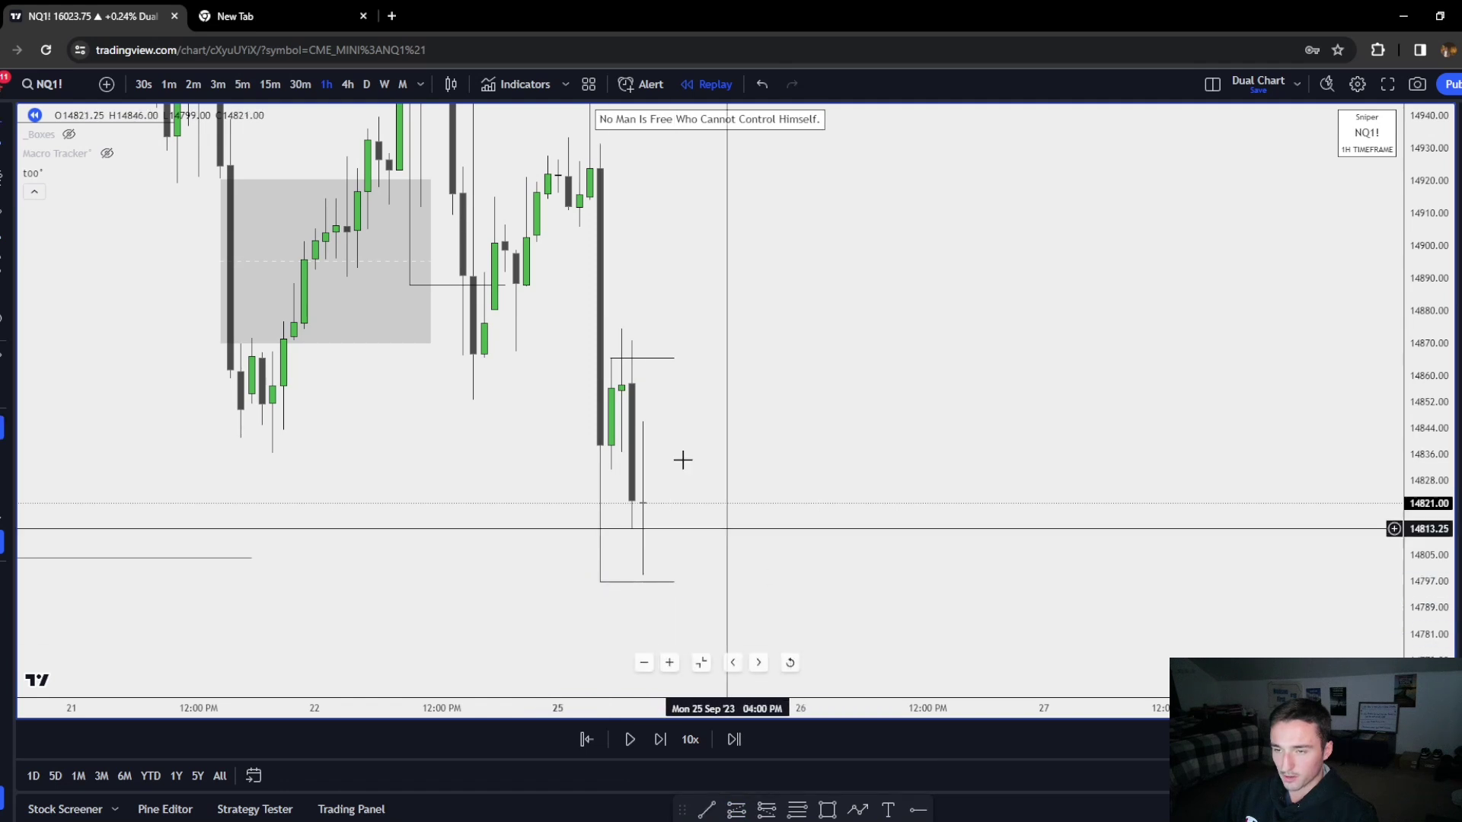
Glance at the daily chart, return to the 1-hour chart, and delete the rectangles and trend lines marked around 21 and 22 Sep
left_click(368, 84)
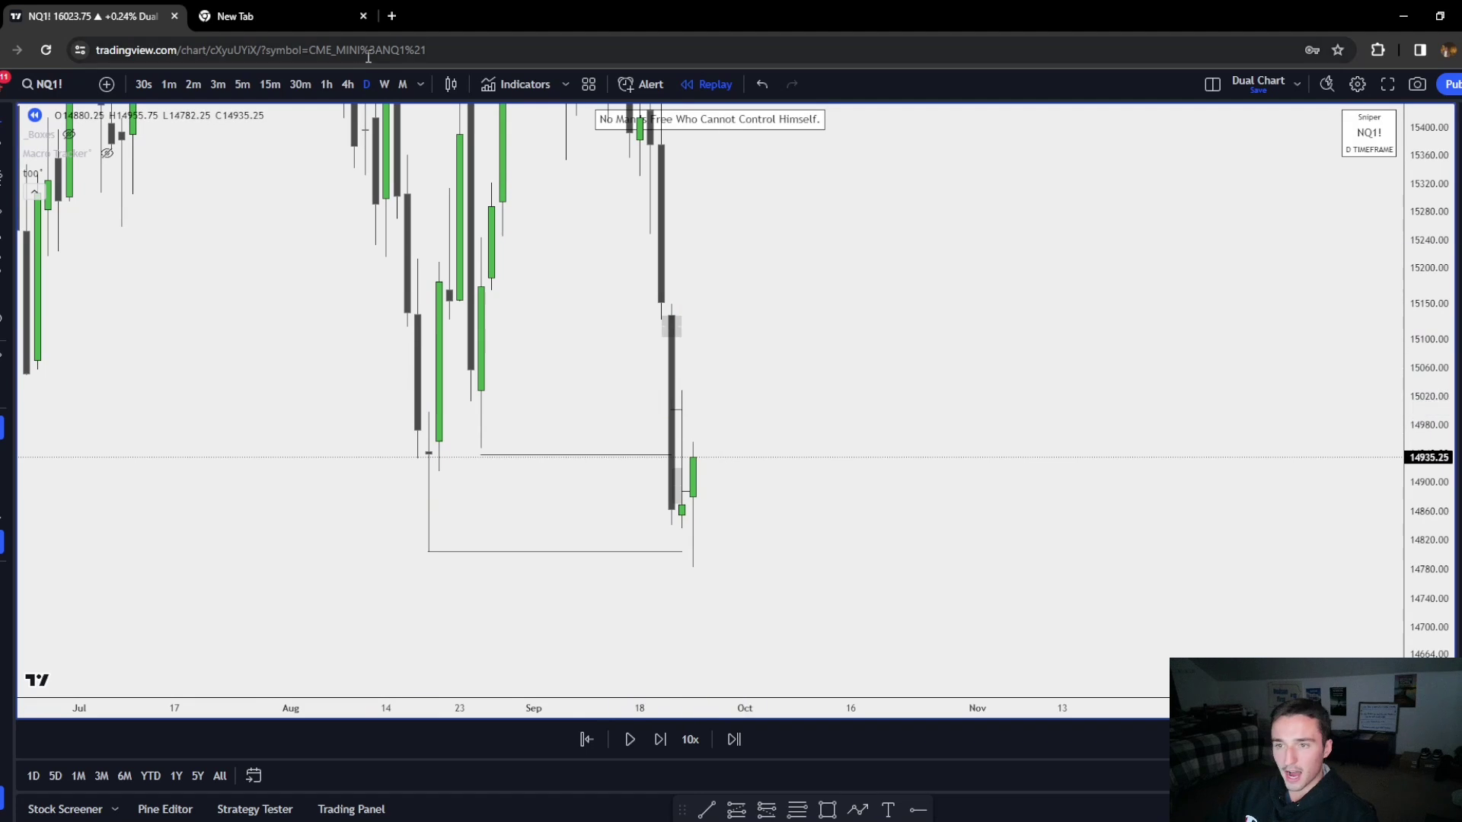
left_click(327, 84)
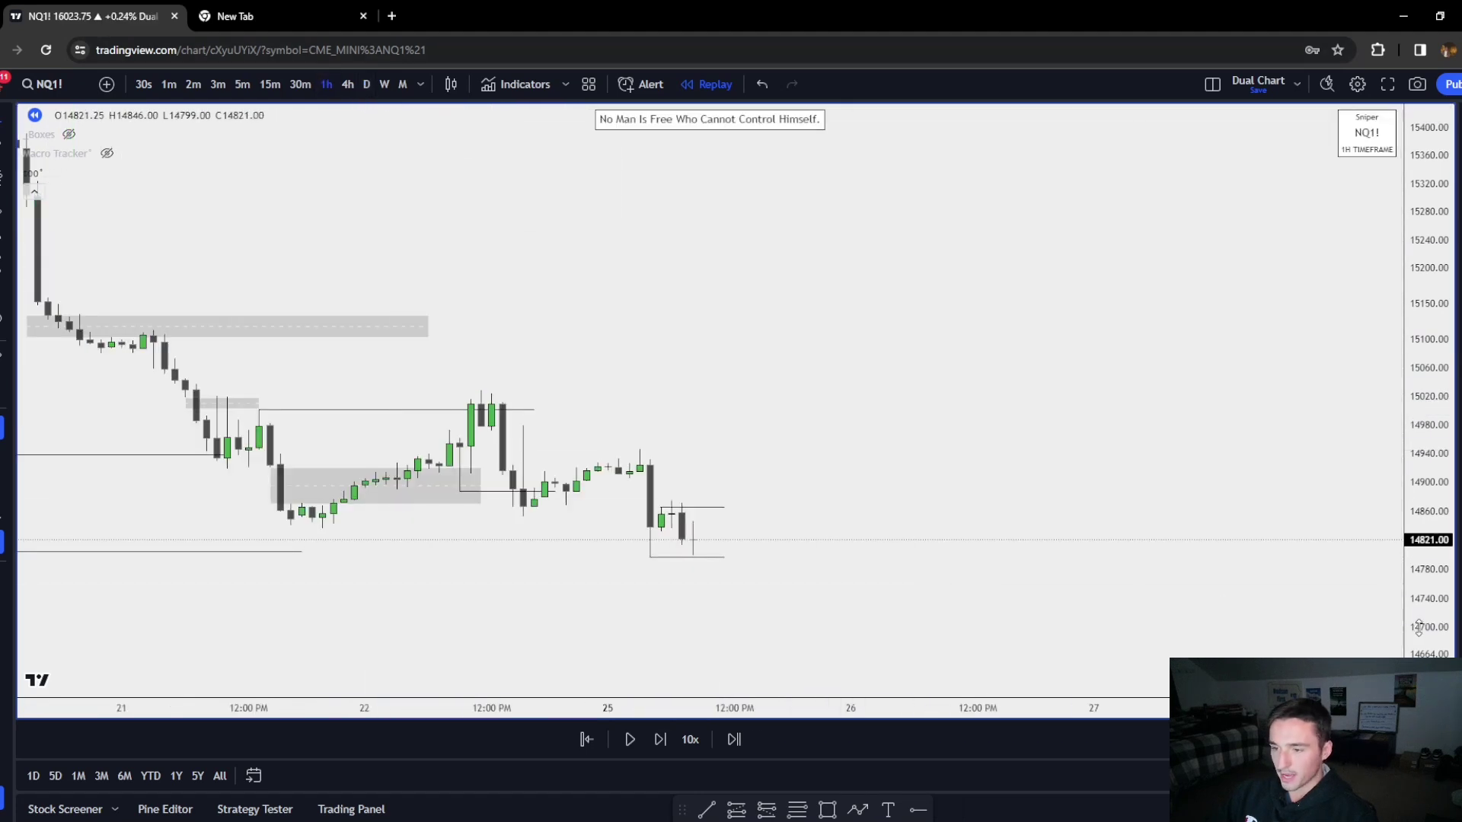
left_click_drag(1419, 627, 1412, 293)
left_click_drag(1028, 525, 1018, 280)
left_click_drag(240, 581, 563, 135)
key("Delete")
left_click(641, 582)
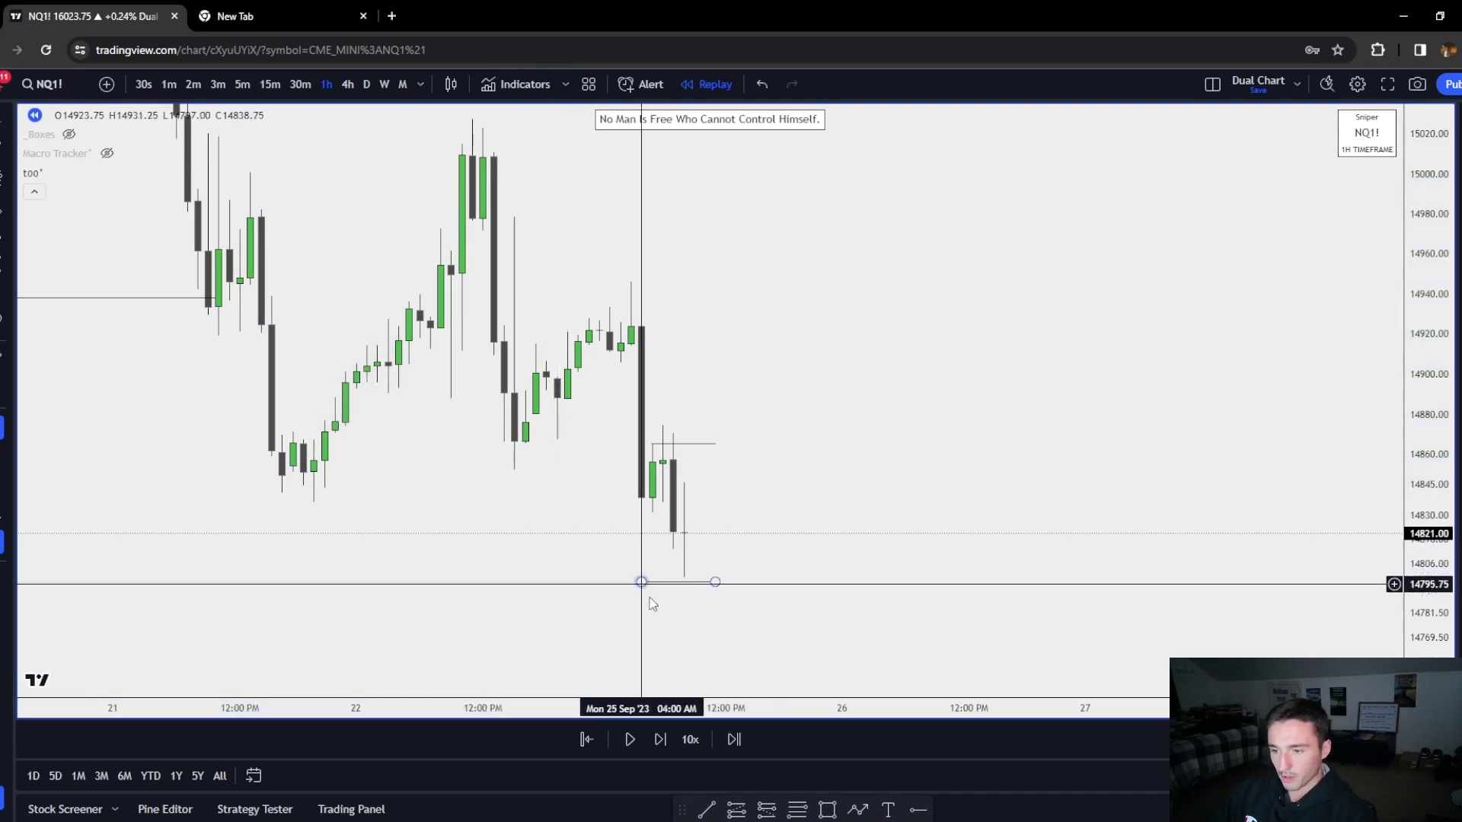
Advance the replay hour by hour to the 26 Sep 10:00 AM candle
left_click(660, 740)
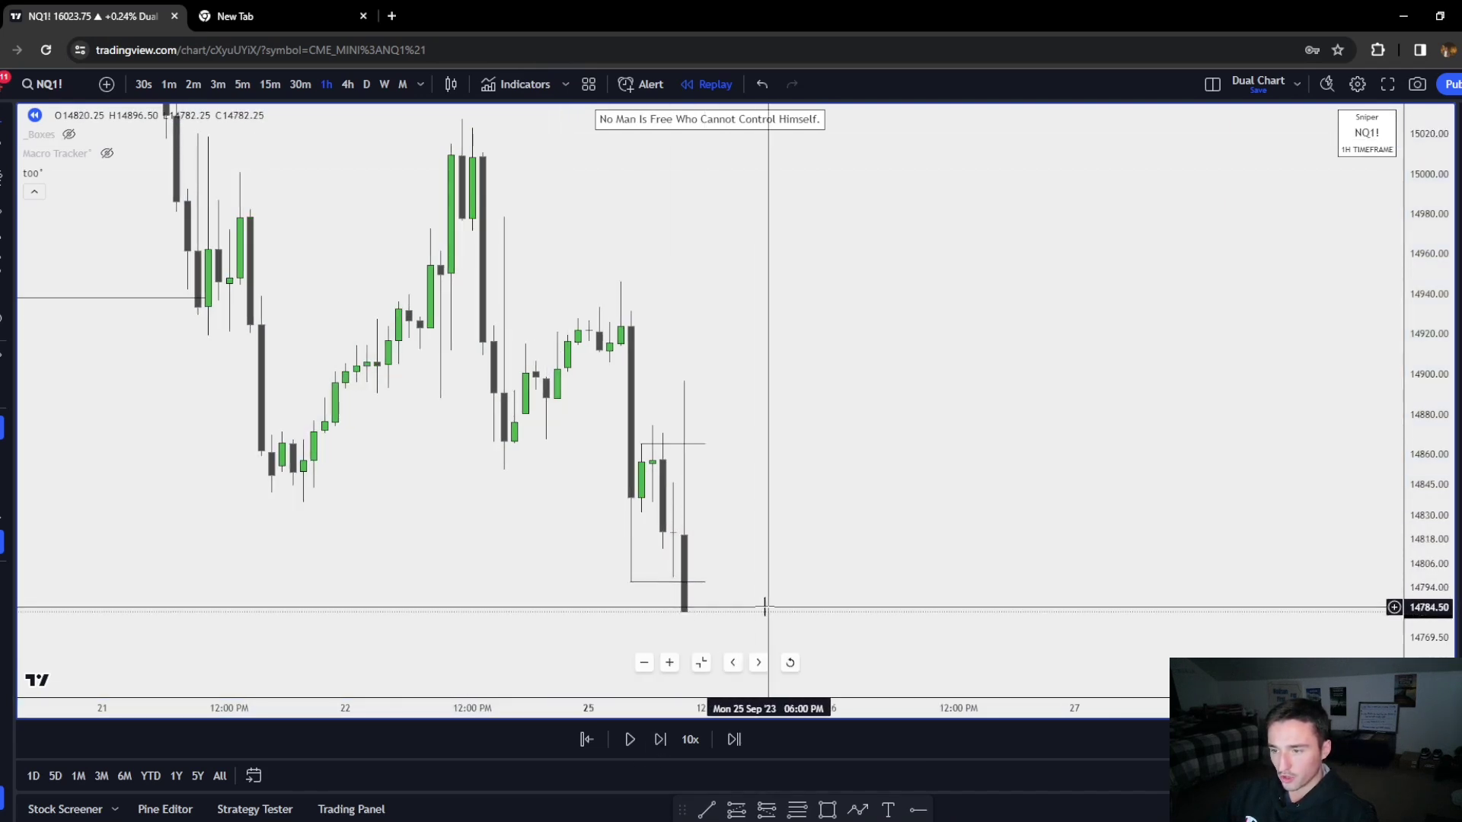
left_click(665, 742)
left_click(665, 741)
left_click(664, 741)
left_click(664, 743)
left_click(665, 742)
left_click(665, 744)
left_click(665, 744)
left_click(665, 744)
left_click(665, 745)
left_click(665, 745)
left_click(665, 746)
left_click(660, 743)
left_click(660, 742)
left_click(660, 743)
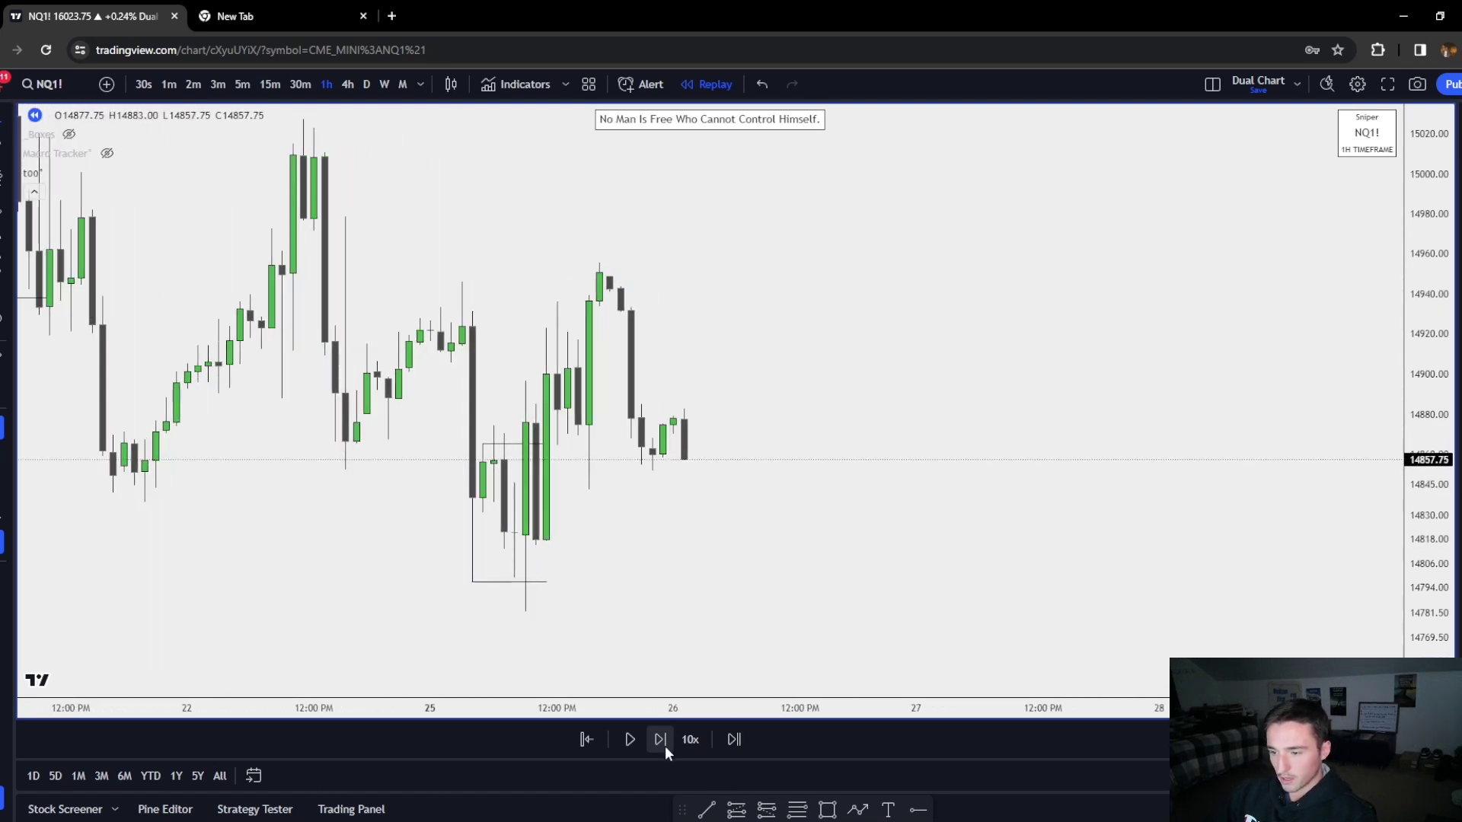
left_click(661, 742)
left_click(660, 743)
left_click(660, 742)
left_click(660, 742)
left_click(660, 742)
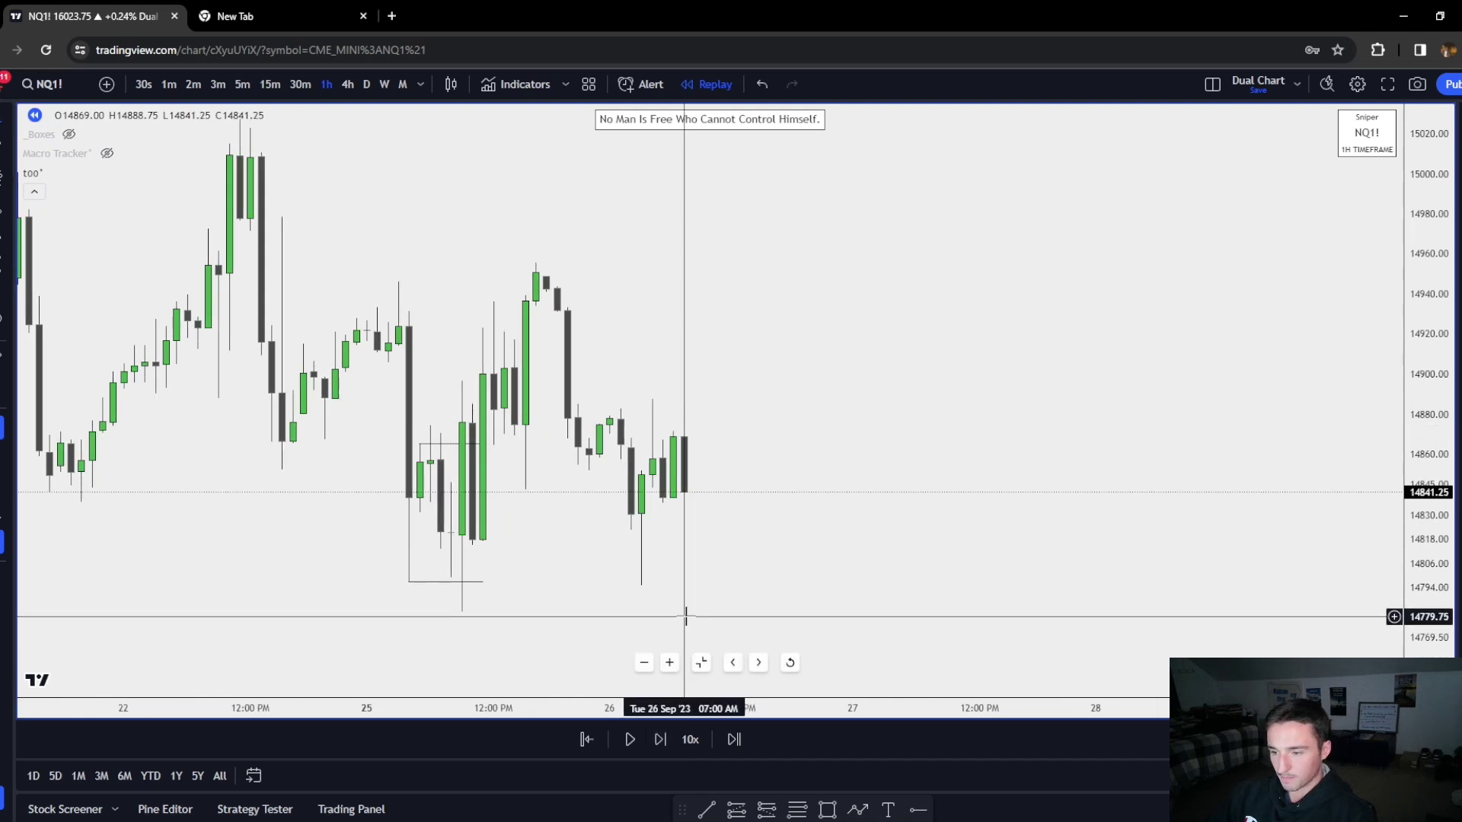
left_click(659, 742)
left_click(656, 744)
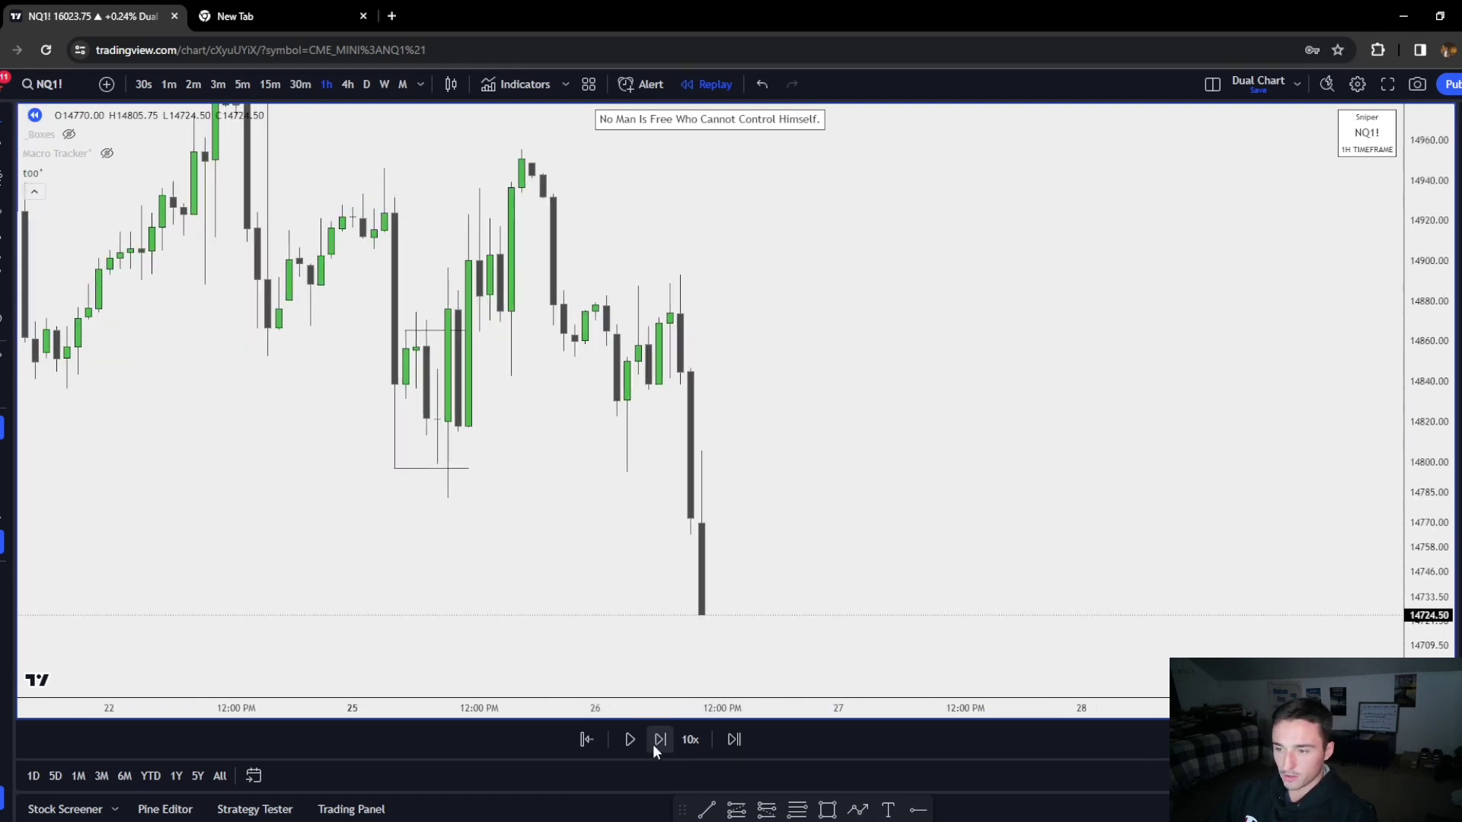
Draw a rectangle over the 26 Sep 09:00 AM bearish gap, about 14838 to 14806, extended past the newest candle
mouse_move(702, 450)
left_mouse_down()
mouse_move(668, 406)
mouse_move(764, 426)
left_mouse_up()
left_click(679, 387)
left_click(856, 499)
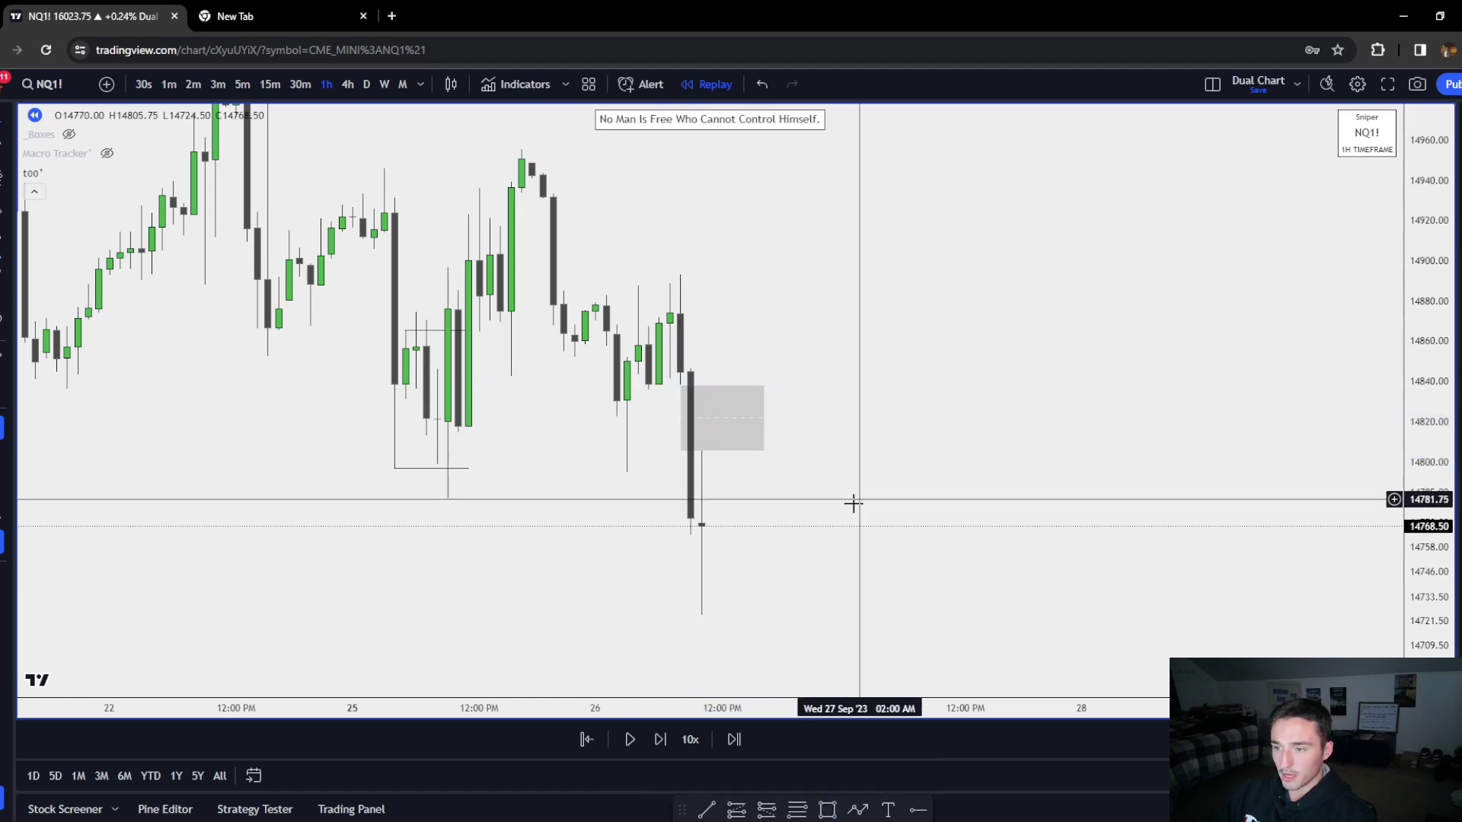
Advance the replay to the 27 Sep 09:00 AM candle that reaches the 26 Sep gap
left_click(659, 739)
left_click(659, 739)
left_click(659, 739)
left_click(659, 740)
left_click(660, 740)
left_click(660, 739)
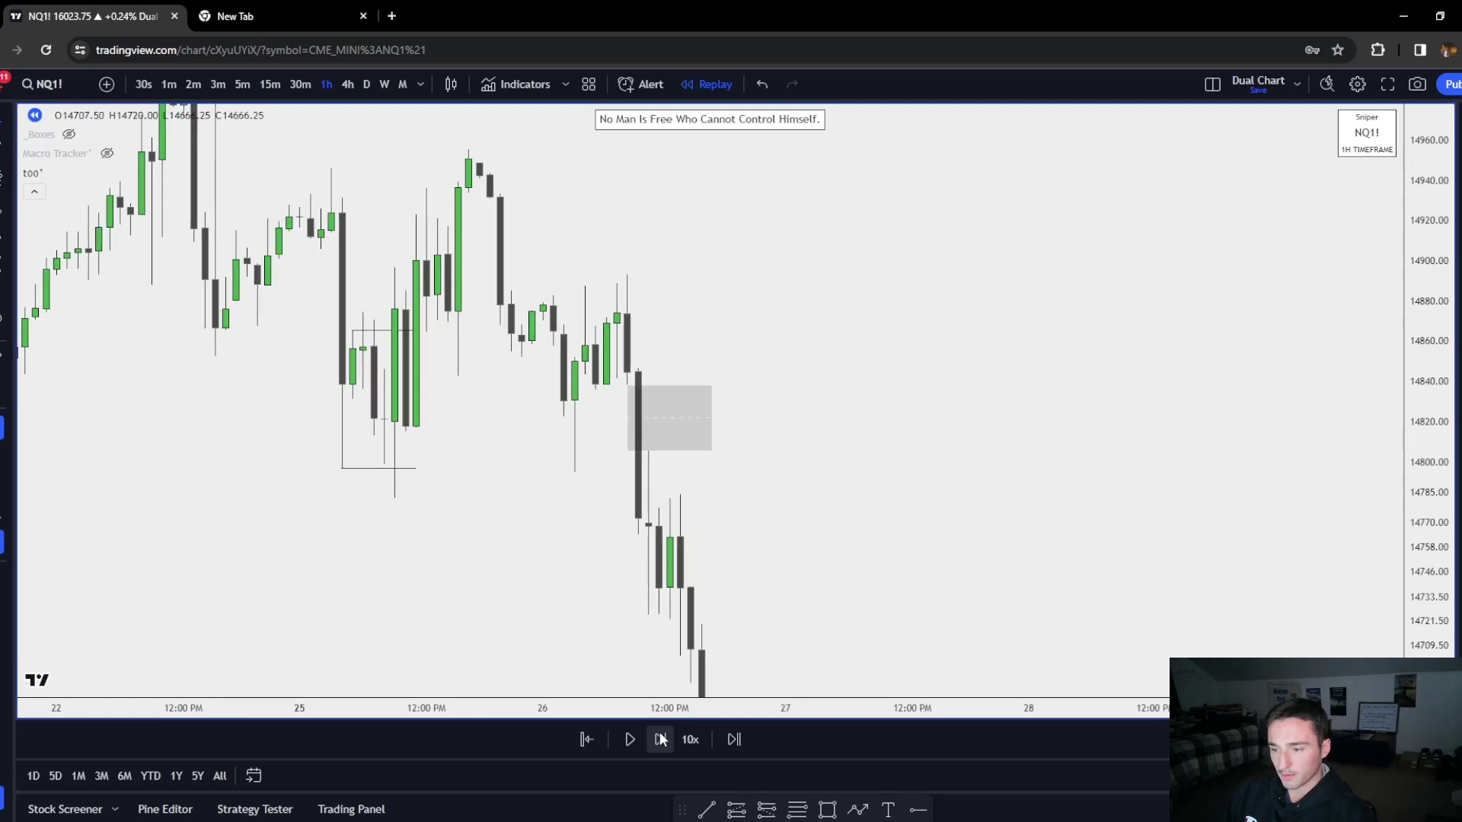
left_click(659, 739)
left_click(659, 739)
left_click(659, 739)
left_click(660, 739)
left_click(660, 740)
left_click(660, 739)
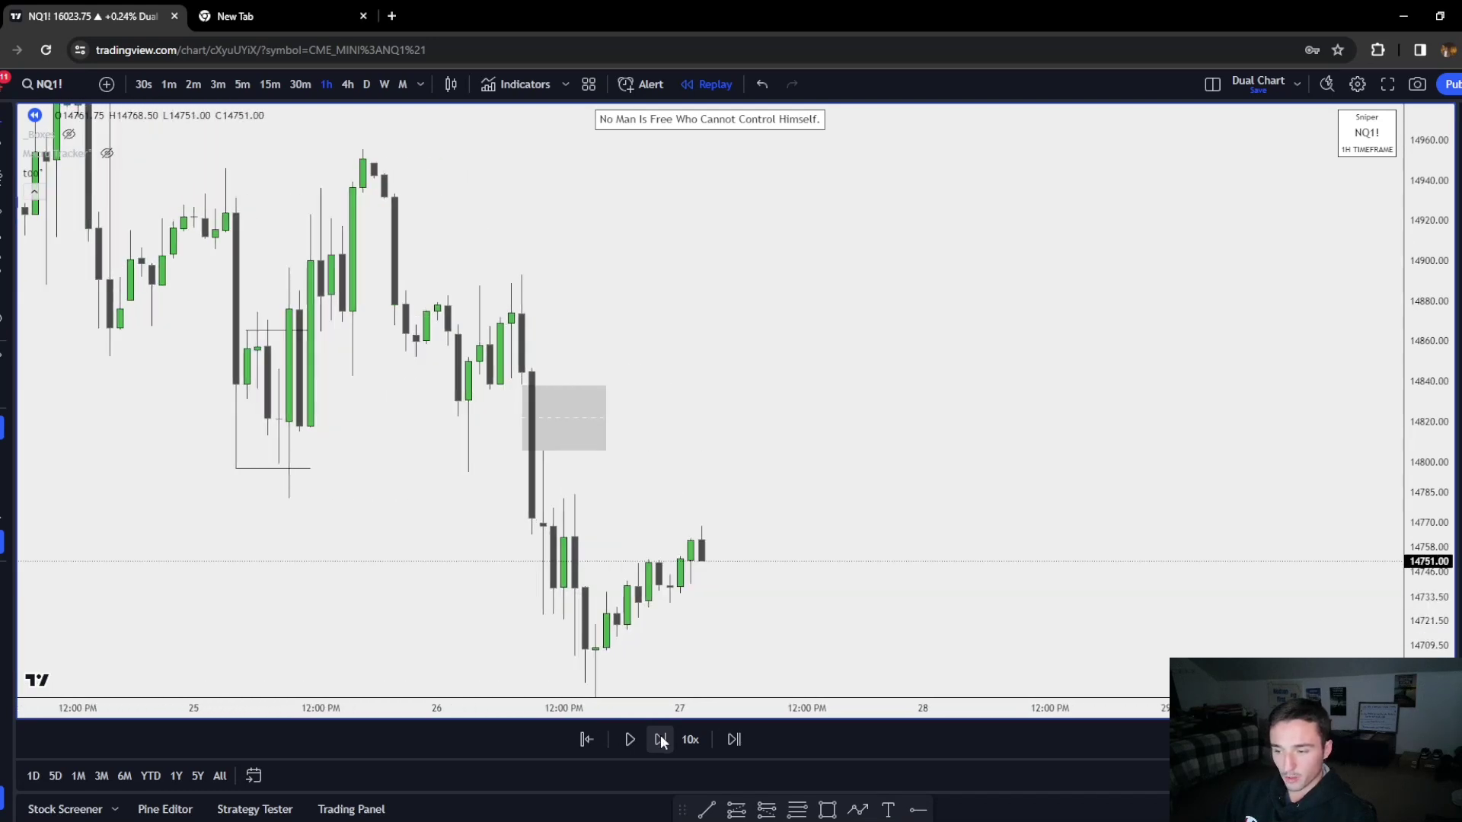
left_click(660, 739)
left_click(660, 740)
left_click(660, 739)
left_click(660, 740)
left_click(660, 739)
left_click(660, 739)
left_click(660, 739)
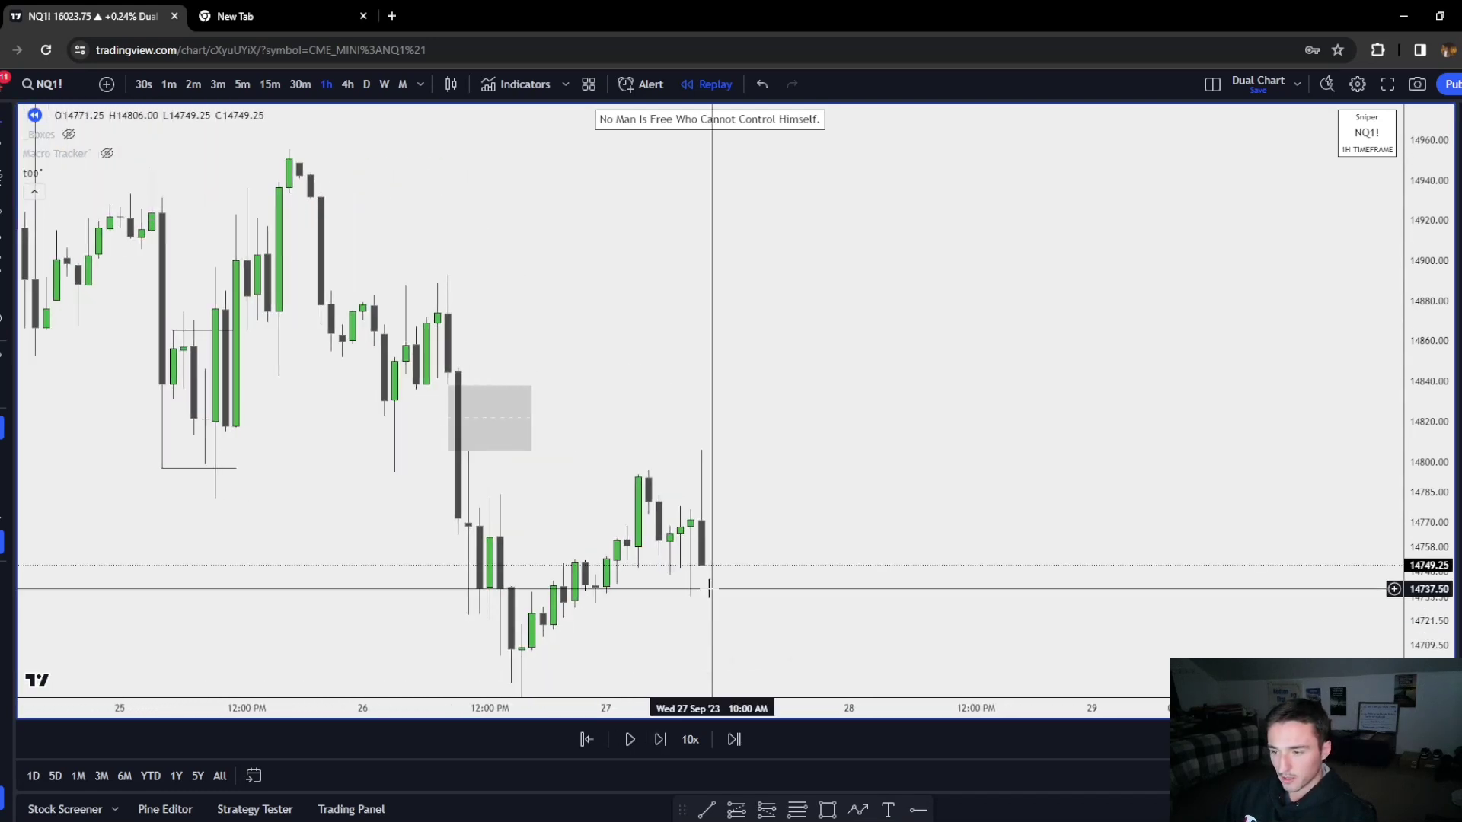
Enlarge the 27 Sep candles and run the replay forward to the 27 Sep 06:00 PM candle
left_click_drag(936, 611, 967, 589)
scroll(946, 571, "up", 2)
left_click_drag(670, 539, 926, 509)
scroll(916, 512, "up", 2)
left_click_drag(1428, 593, 1427, 413)
left_click_drag(948, 507, 1003, 423)
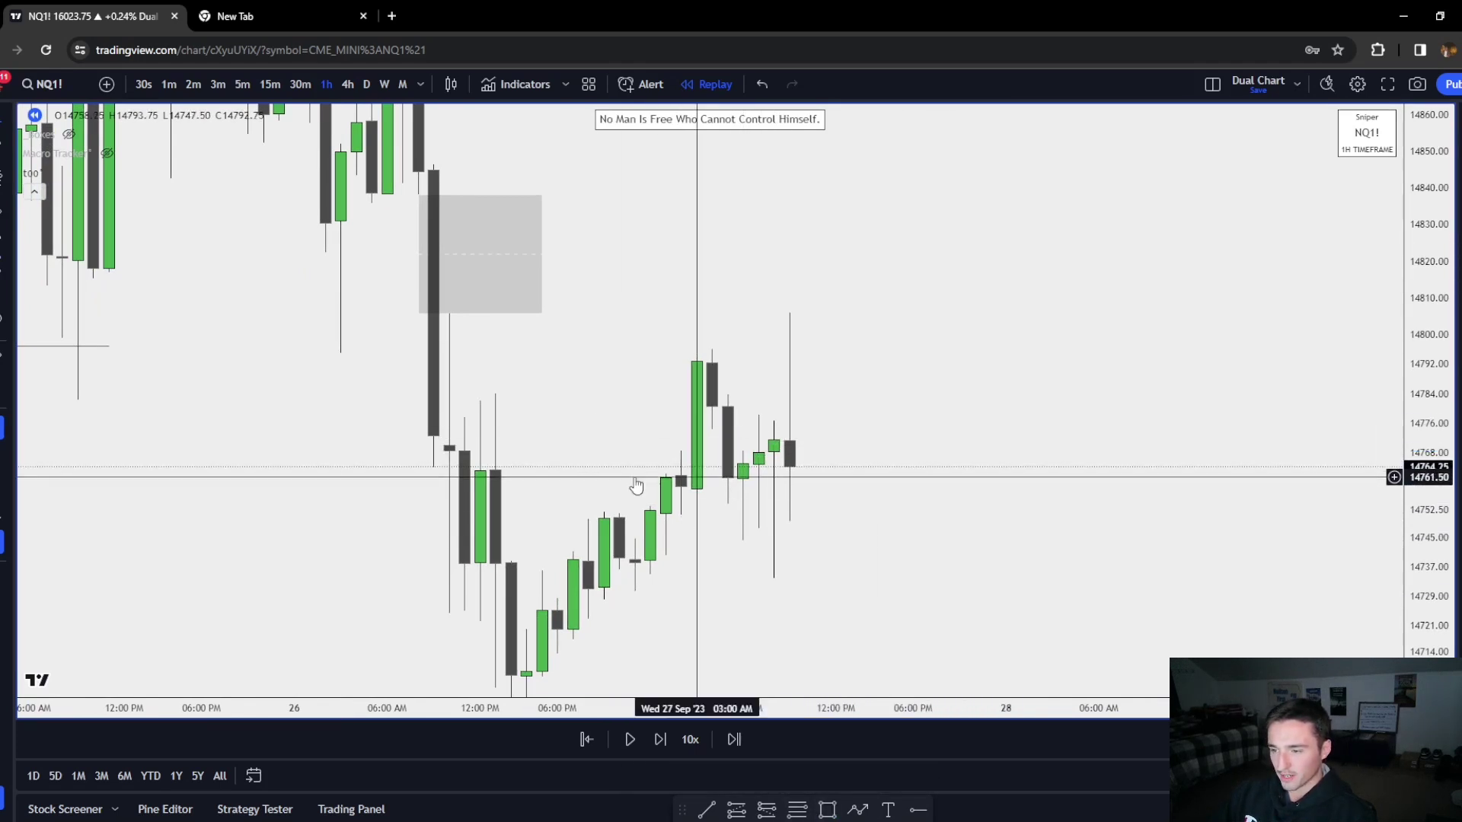
scroll(763, 499, "up", 1)
left_click(659, 740)
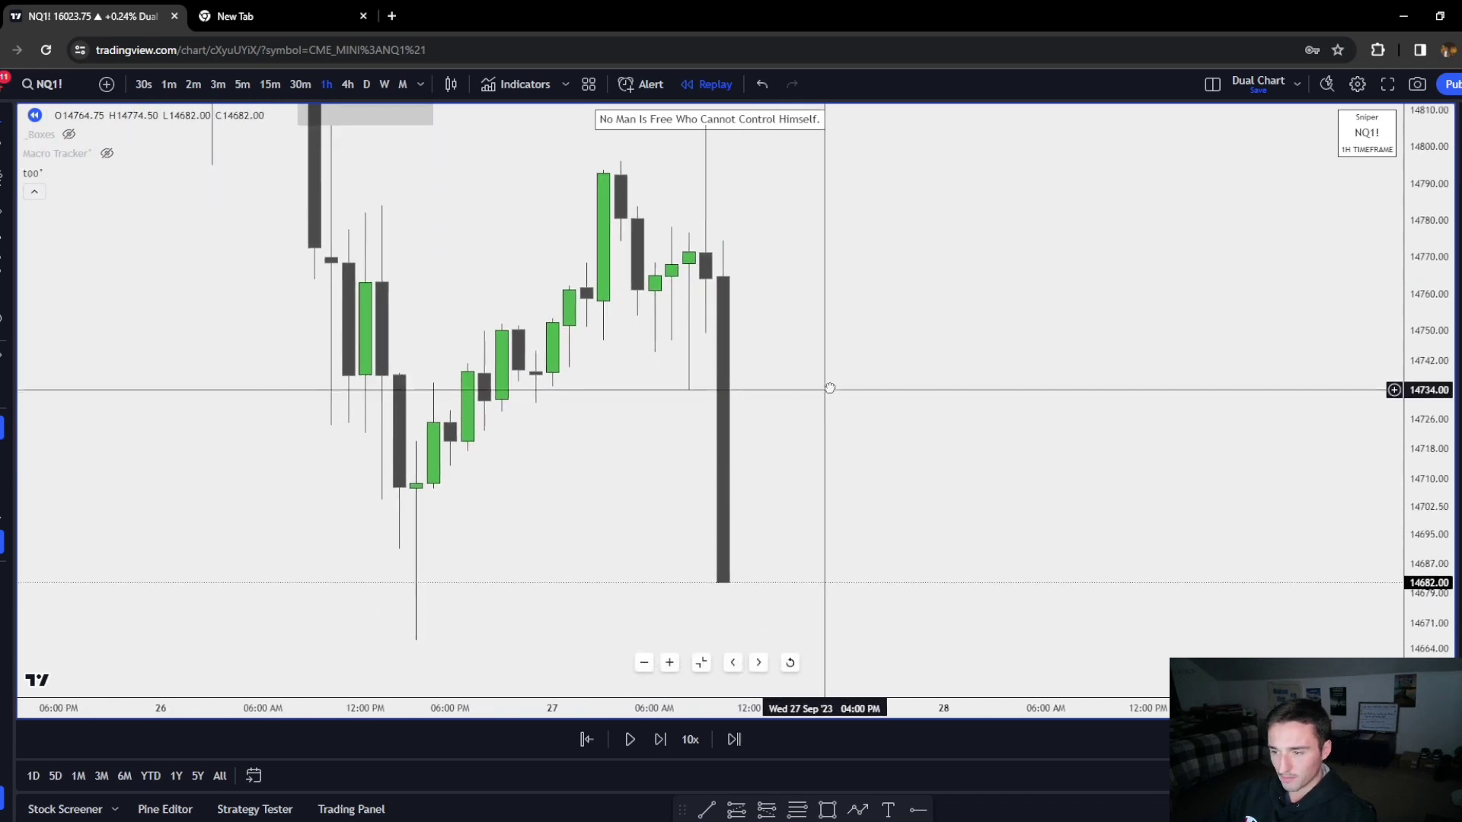
left_click(631, 740)
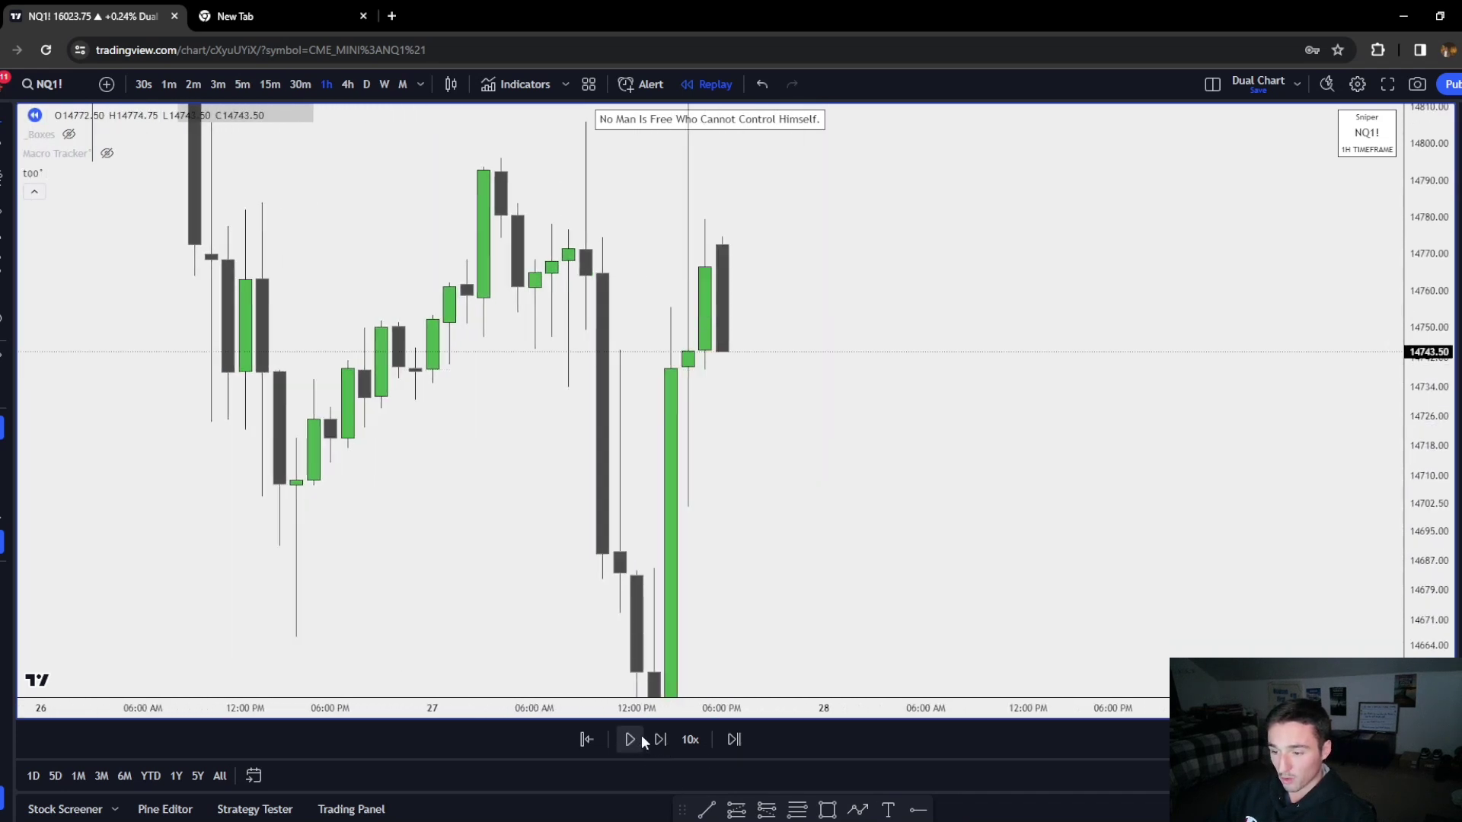
left_click(632, 738)
Draw horizontal trend lines at about 14666 from the 26 Sep 03:00 PM low and about 14806 from the 27 Sep 09:00 AM high
left_click(516, 638)
left_click(768, 637)
left_click_drag(1439, 318, 1436, 389)
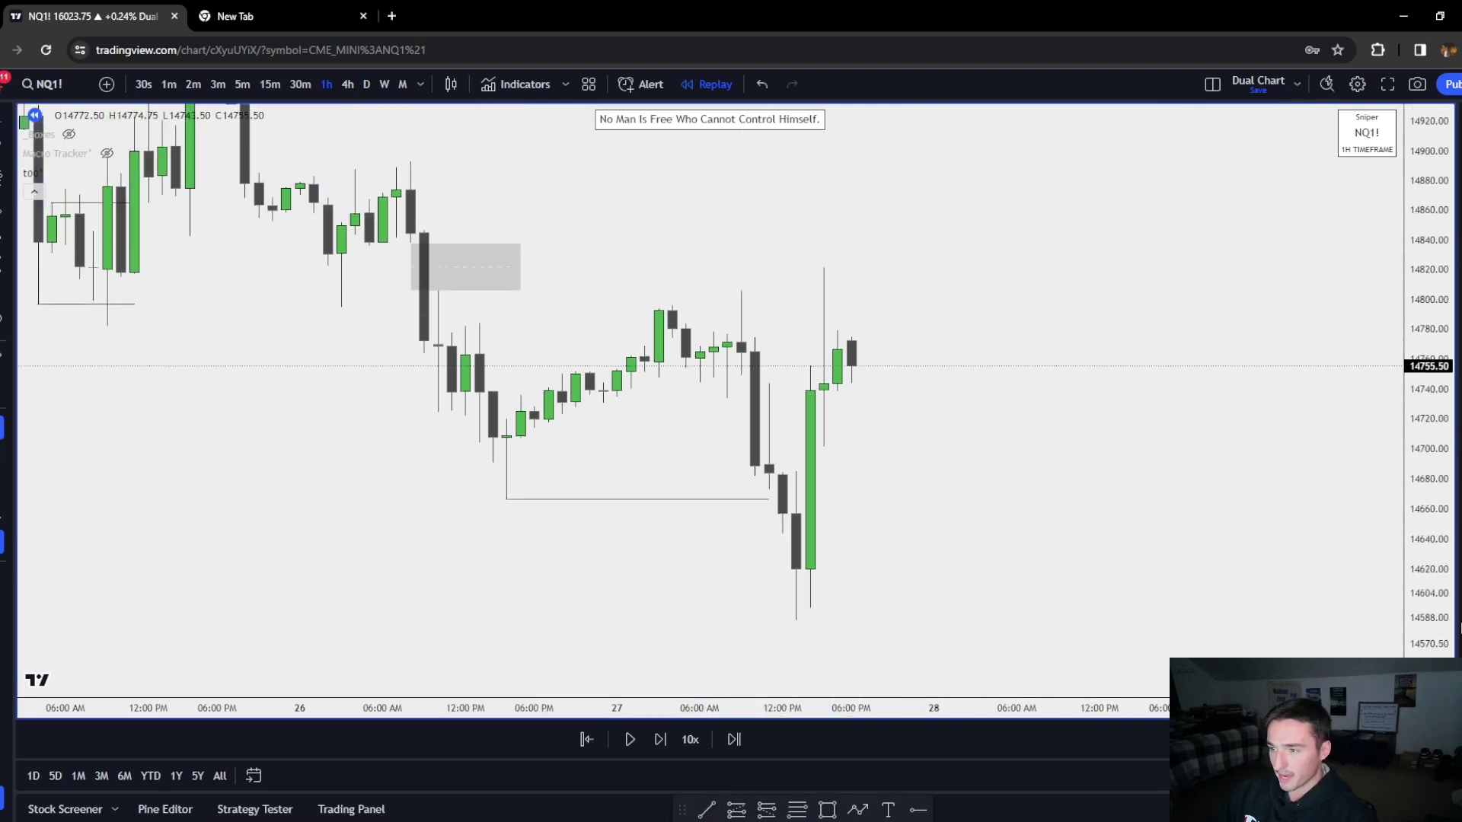
left_click(743, 300)
left_click_drag(754, 343, 833, 323)
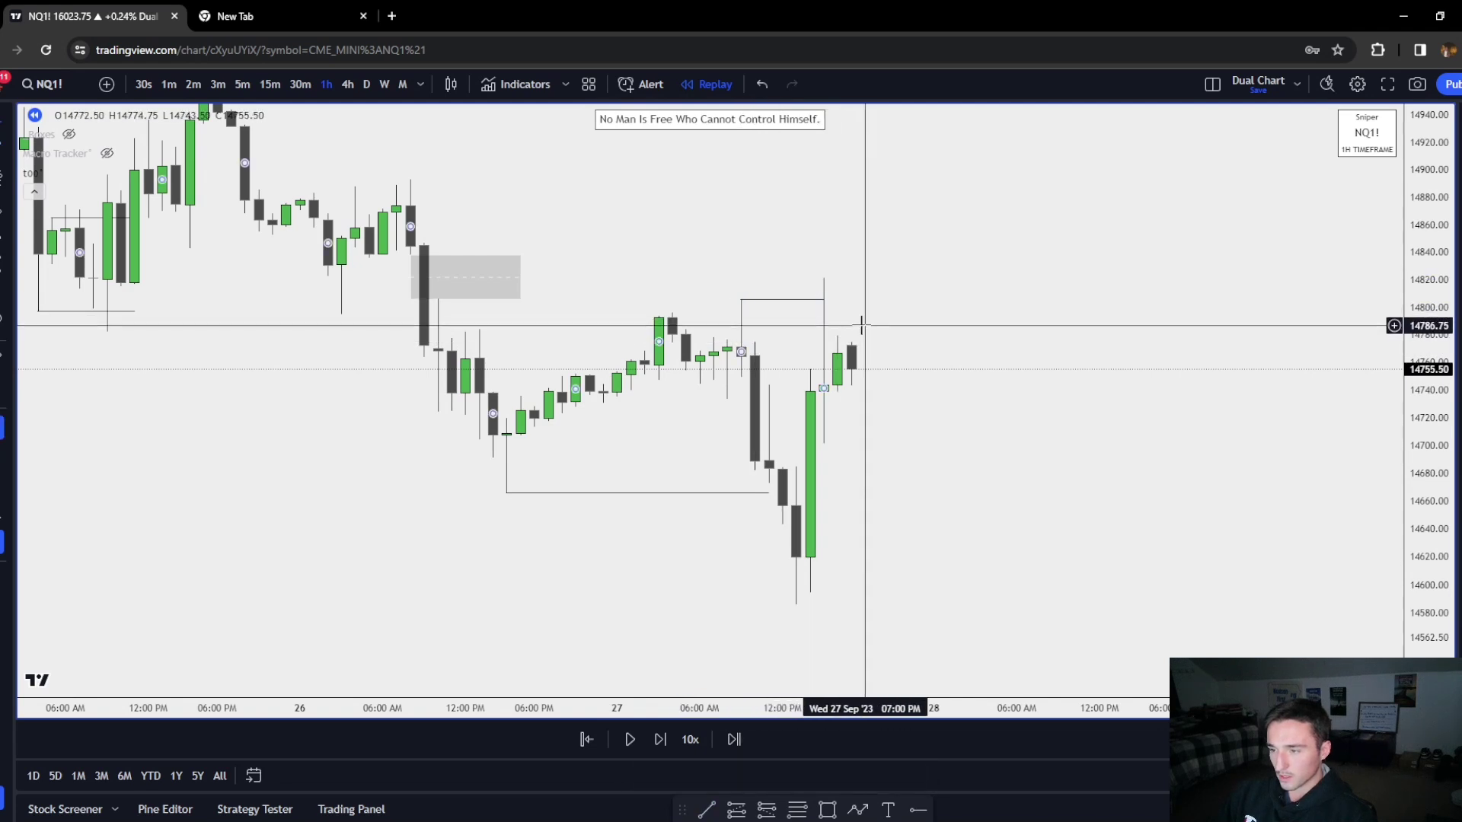
Advance the replay candle by candle to the 28 Sep 09:00 AM candle
left_click(662, 742)
left_click(662, 742)
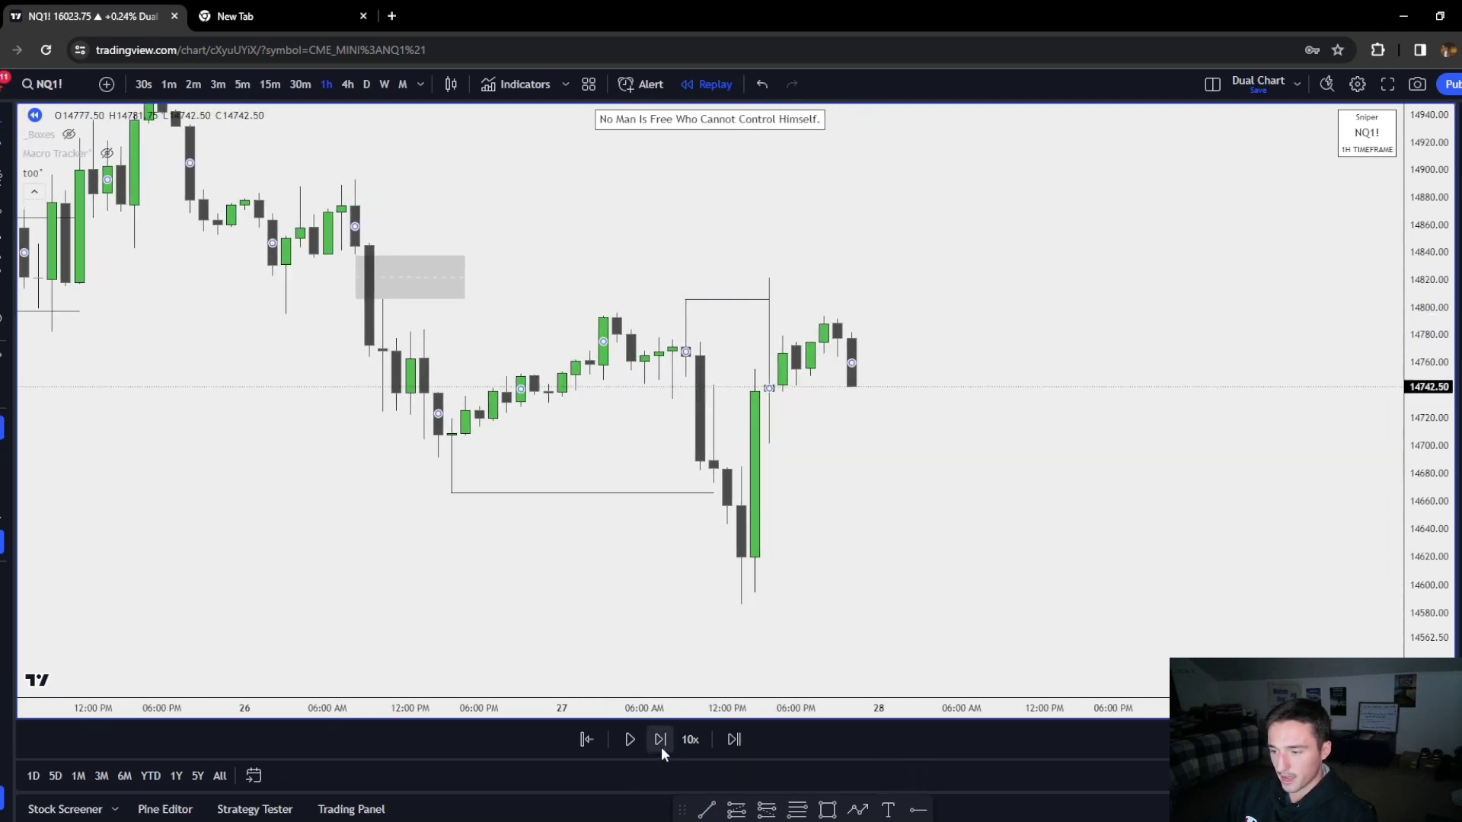
left_click(661, 742)
left_click(660, 742)
left_click(659, 740)
left_click(659, 741)
left_click(659, 741)
left_click(658, 741)
left_click(659, 741)
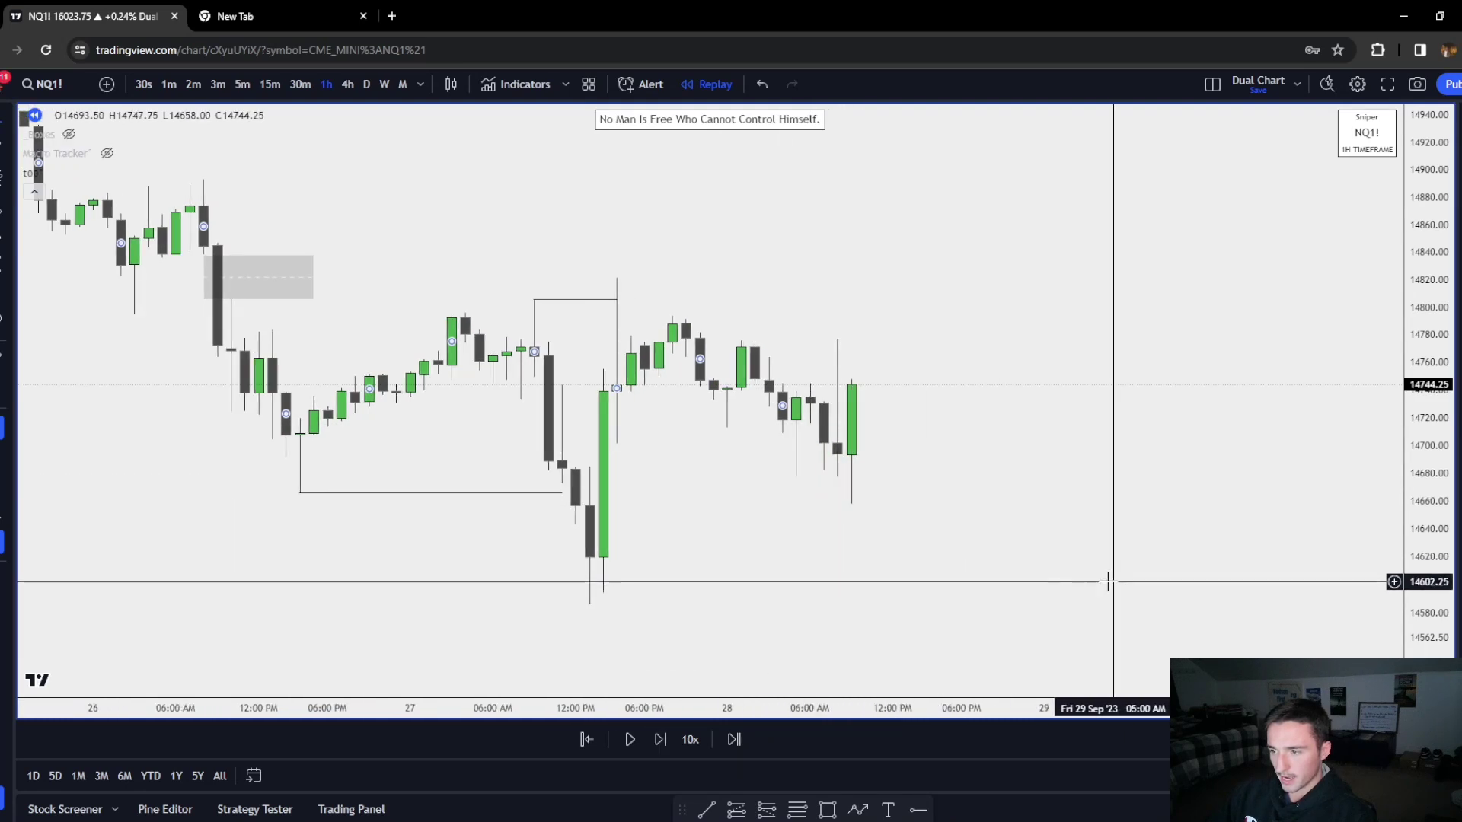
Draw a rectangle over the 27 Sep 02:00 PM bullish gap, about 14700 to 14685, and a horizontal trend line at 14821.50 from the 03:00 PM high
left_click(590, 466)
left_click(616, 444)
left_click_drag(617, 455, 974, 455)
left_click(1026, 617)
left_click_drag(1026, 616, 914, 626)
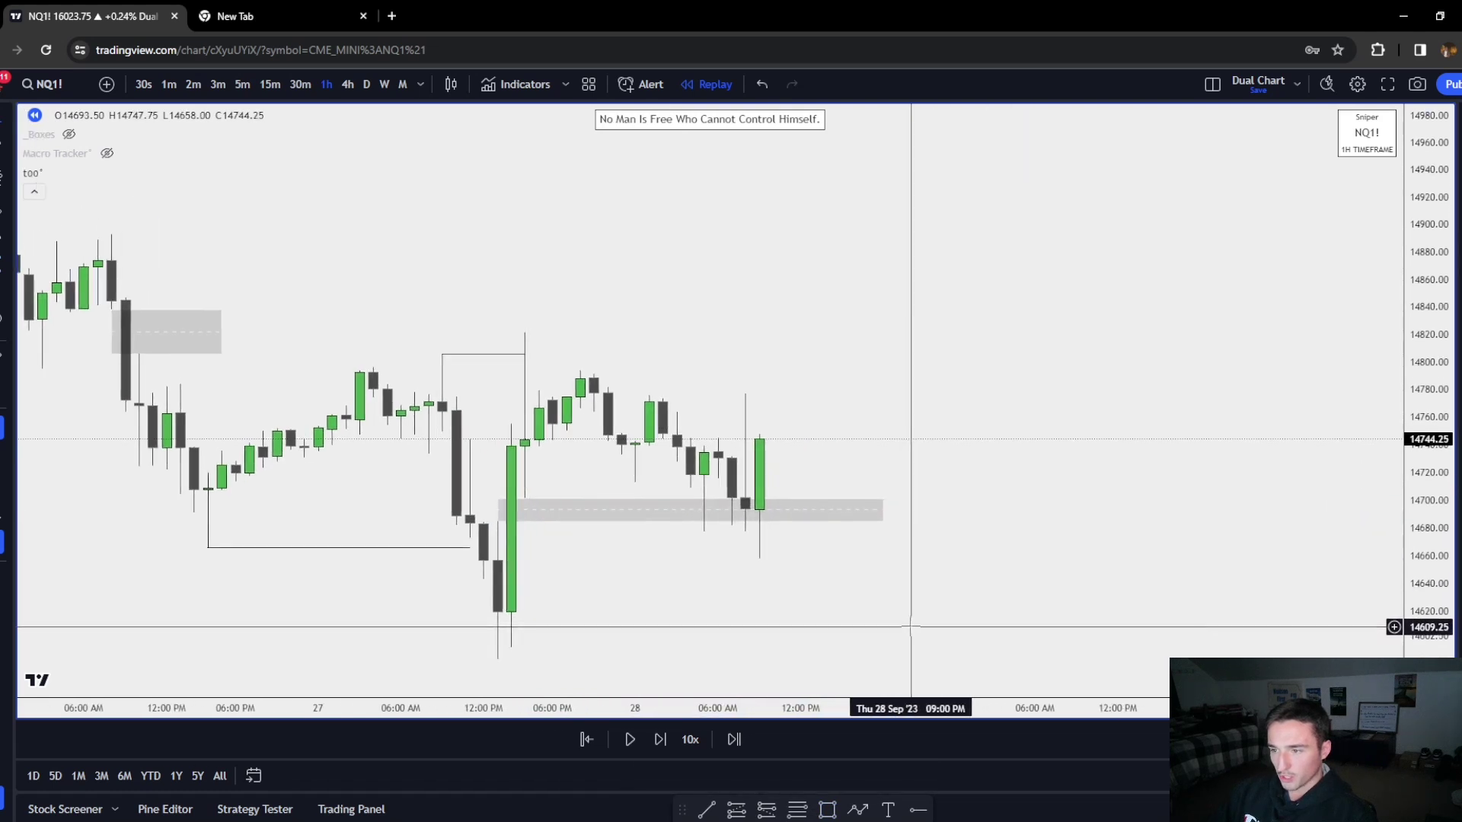
left_click(882, 369)
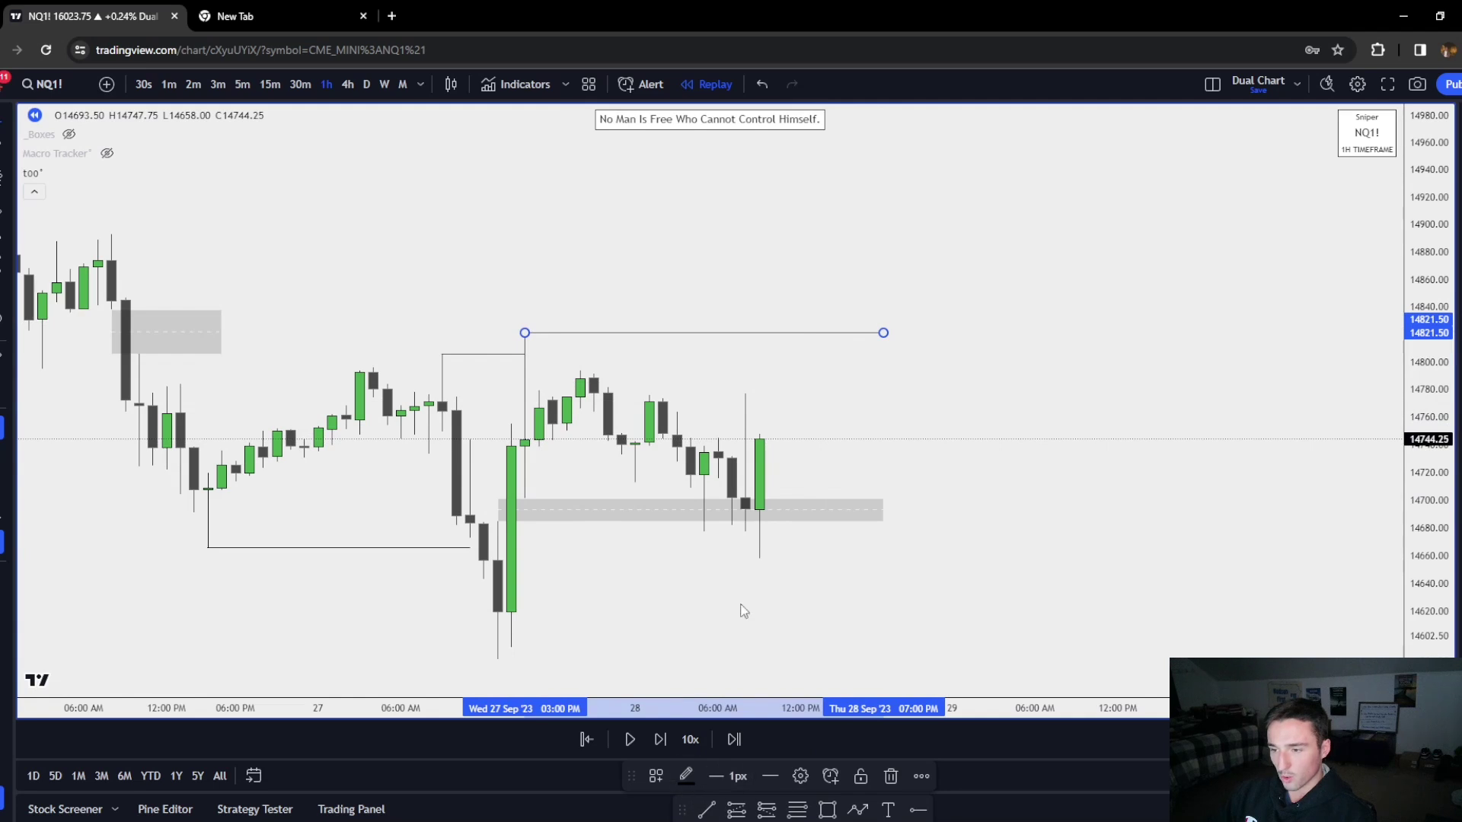
left_click(890, 477)
Advance the replay to the 29 Sep 10:00 AM candle
left_click(669, 744)
left_click(671, 741)
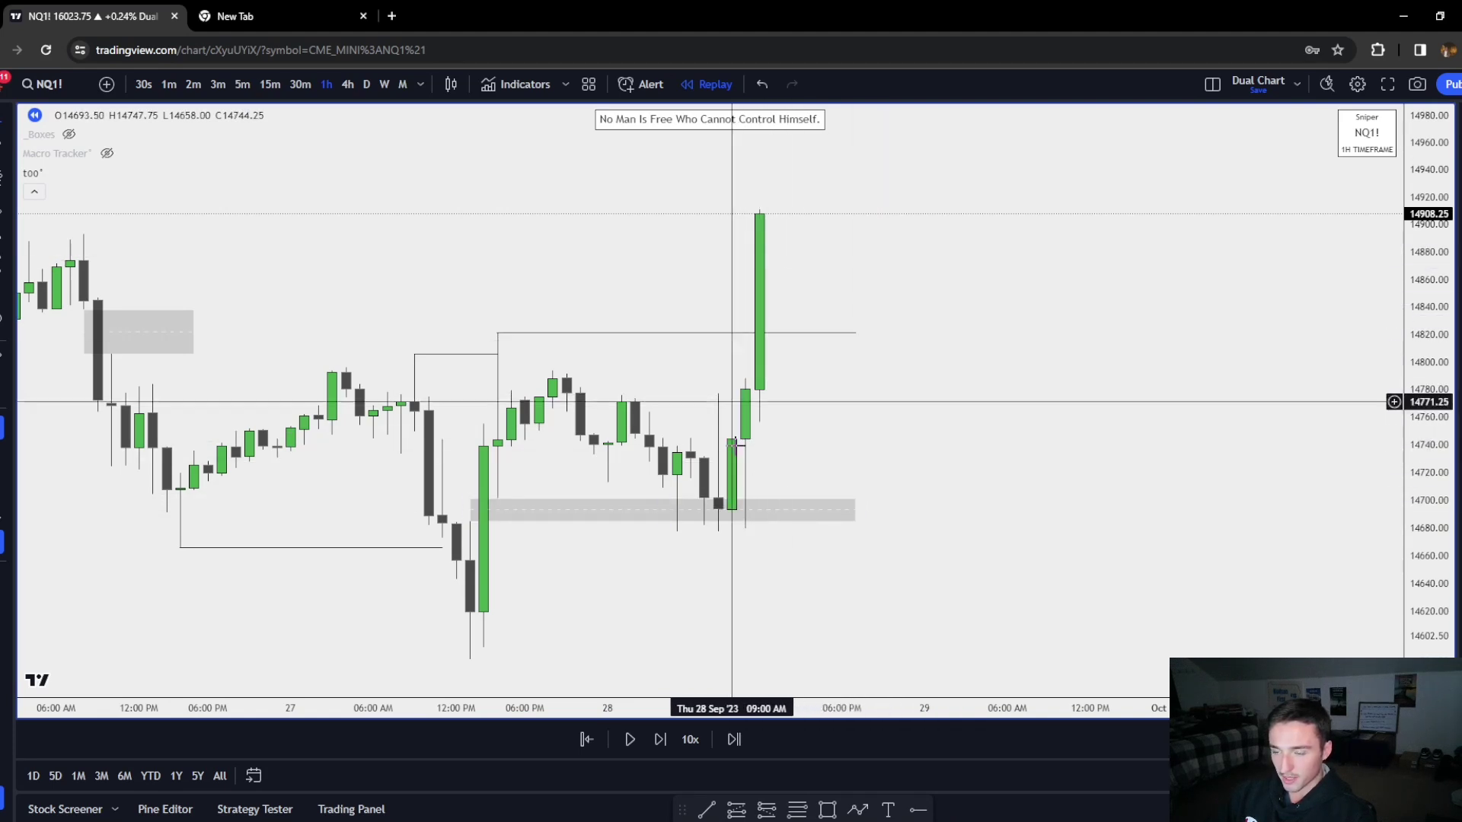
left_click(669, 738)
left_click(667, 739)
left_click(667, 739)
left_click(666, 741)
left_click(664, 743)
left_click(664, 743)
left_click(665, 742)
left_click(665, 742)
double_click(660, 740)
double_click(660, 739)
double_click(660, 739)
double_click(660, 739)
double_click(660, 739)
left_click(660, 739)
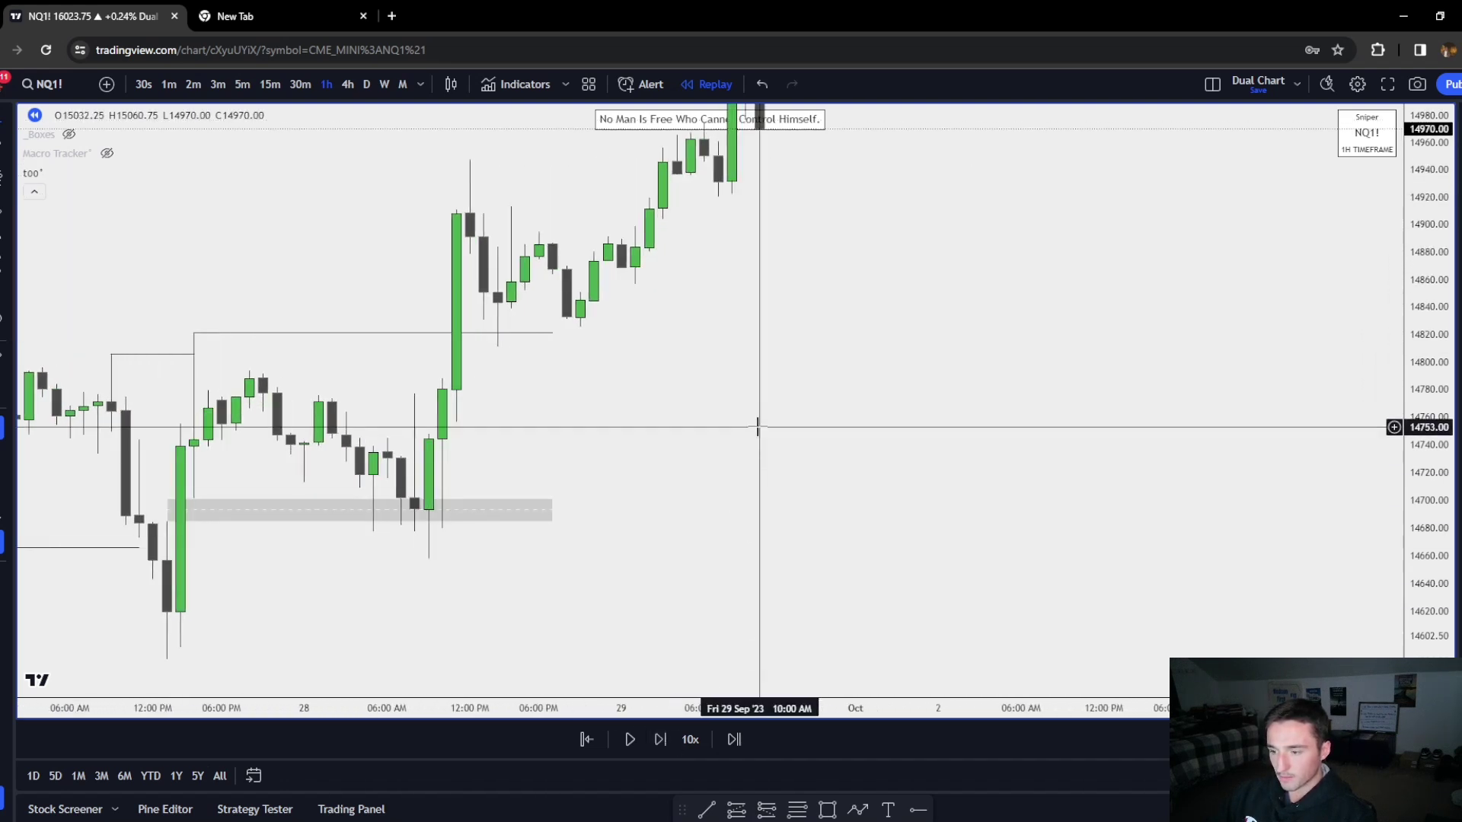
Draw a rectangle over the 29 Sep 08:00 AM bullish gap, about 14977 to 14961, extended past the newest candle
left_click_drag(757, 424, 697, 619)
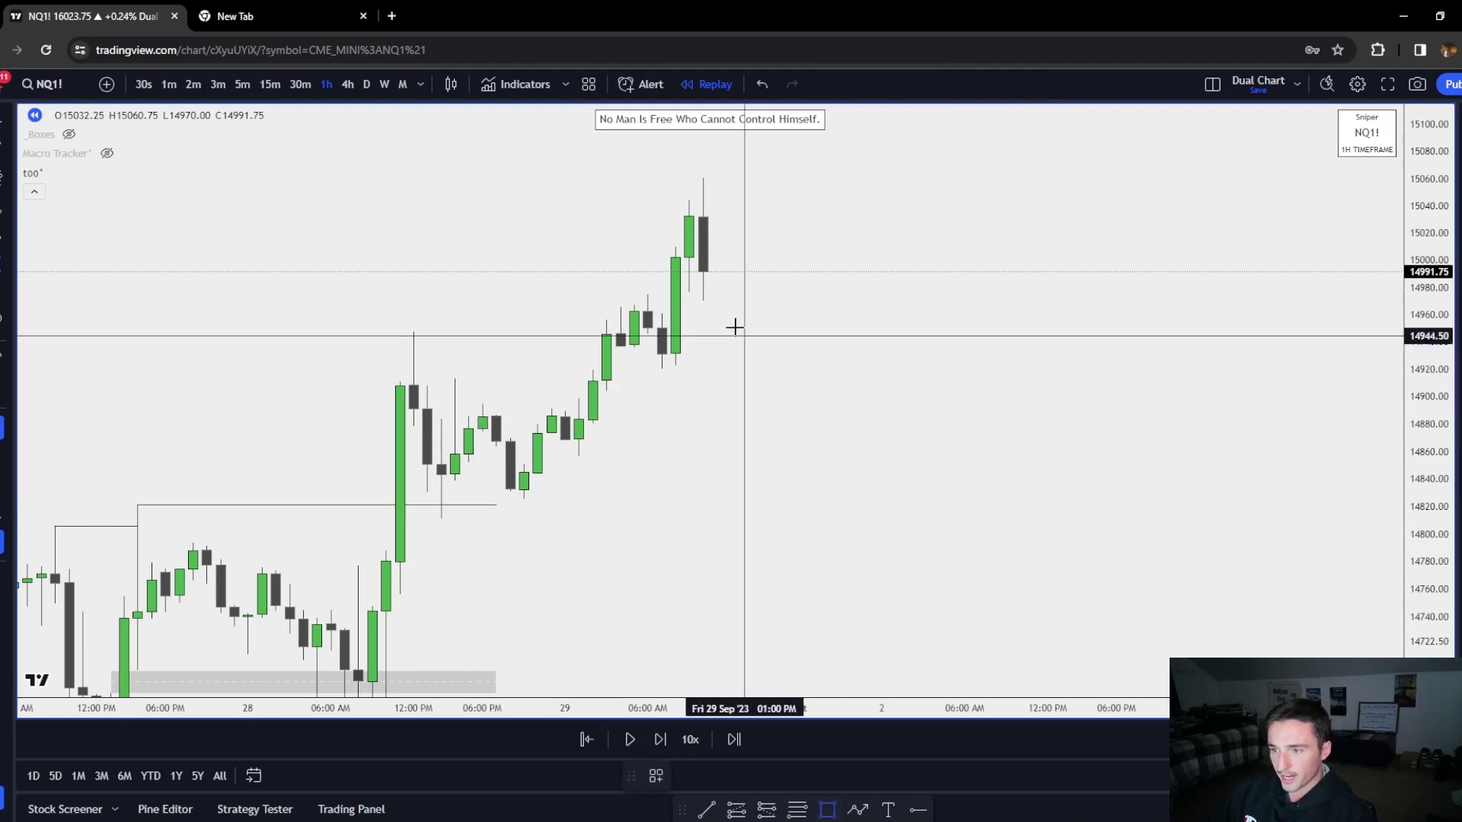
left_click(689, 292)
left_click_drag(689, 303, 799, 296)
left_click_drag(922, 369, 930, 530)
scroll(1081, 523, "down", 5)
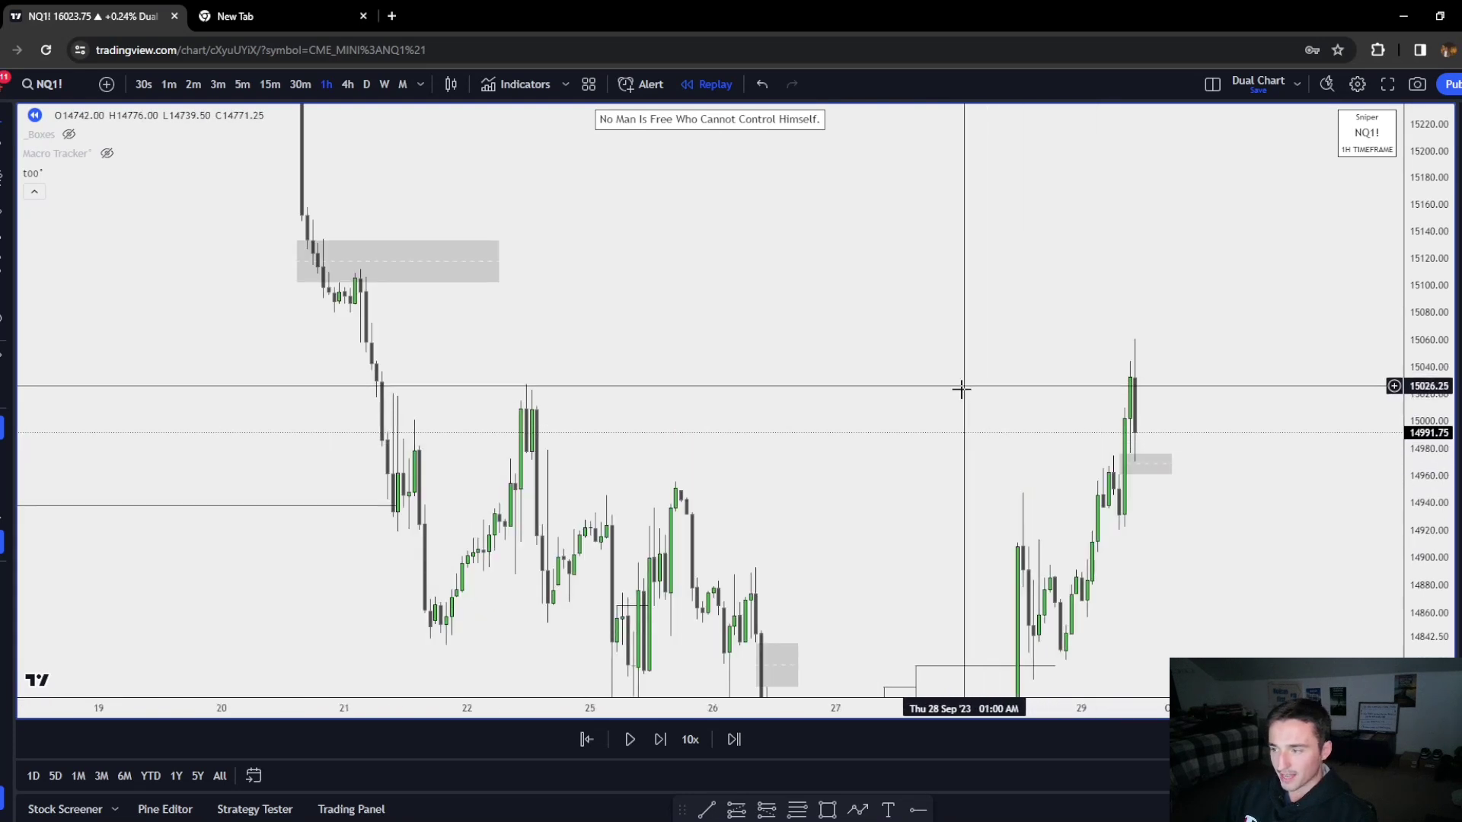
Draw a horizontal trend line at 15060.75 from the 29 Sep 10:00 AM high and switch to the 5-minute chart
left_click(706, 809)
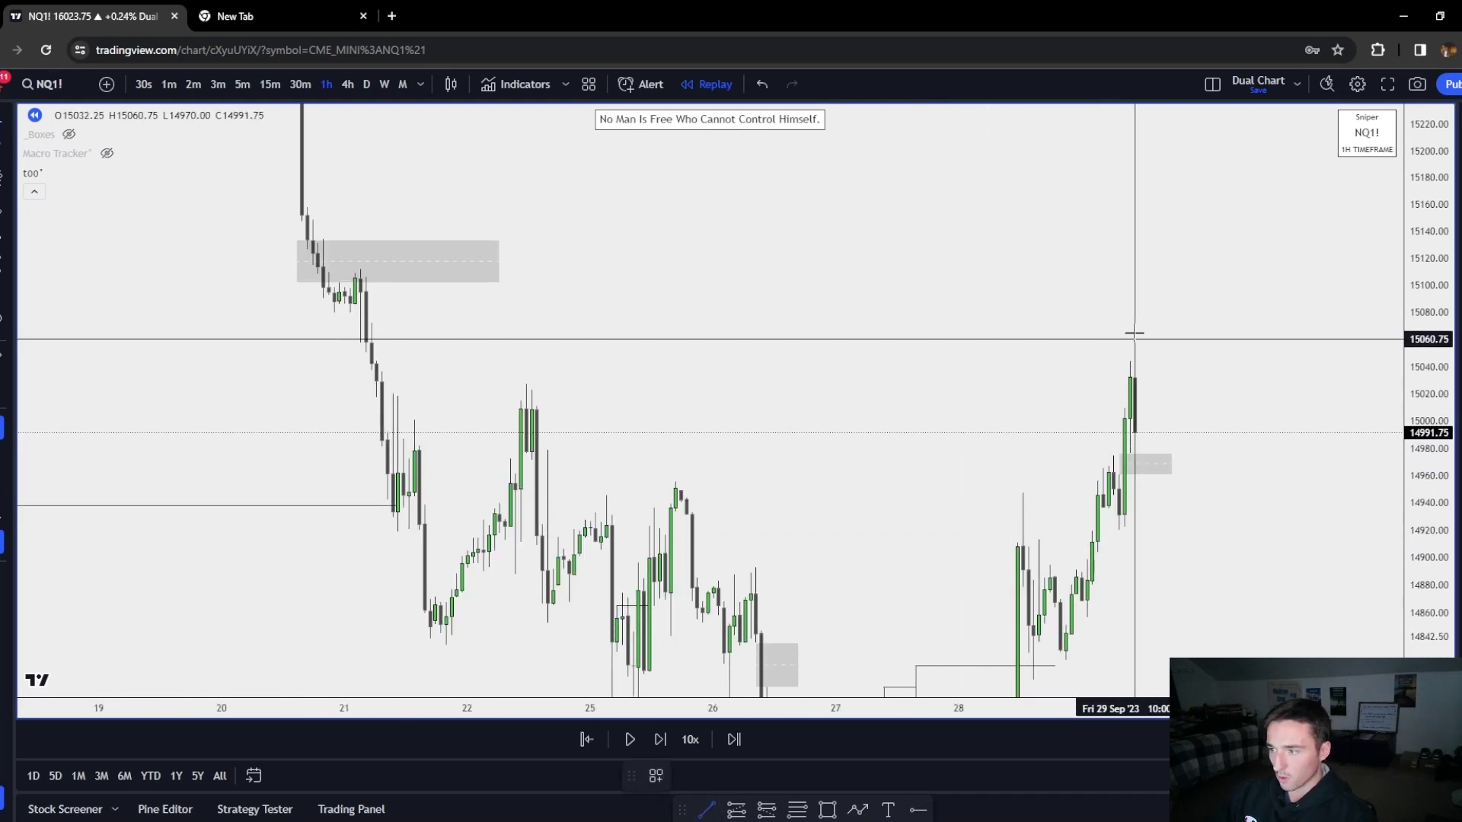
left_click(1171, 339)
left_click(243, 84)
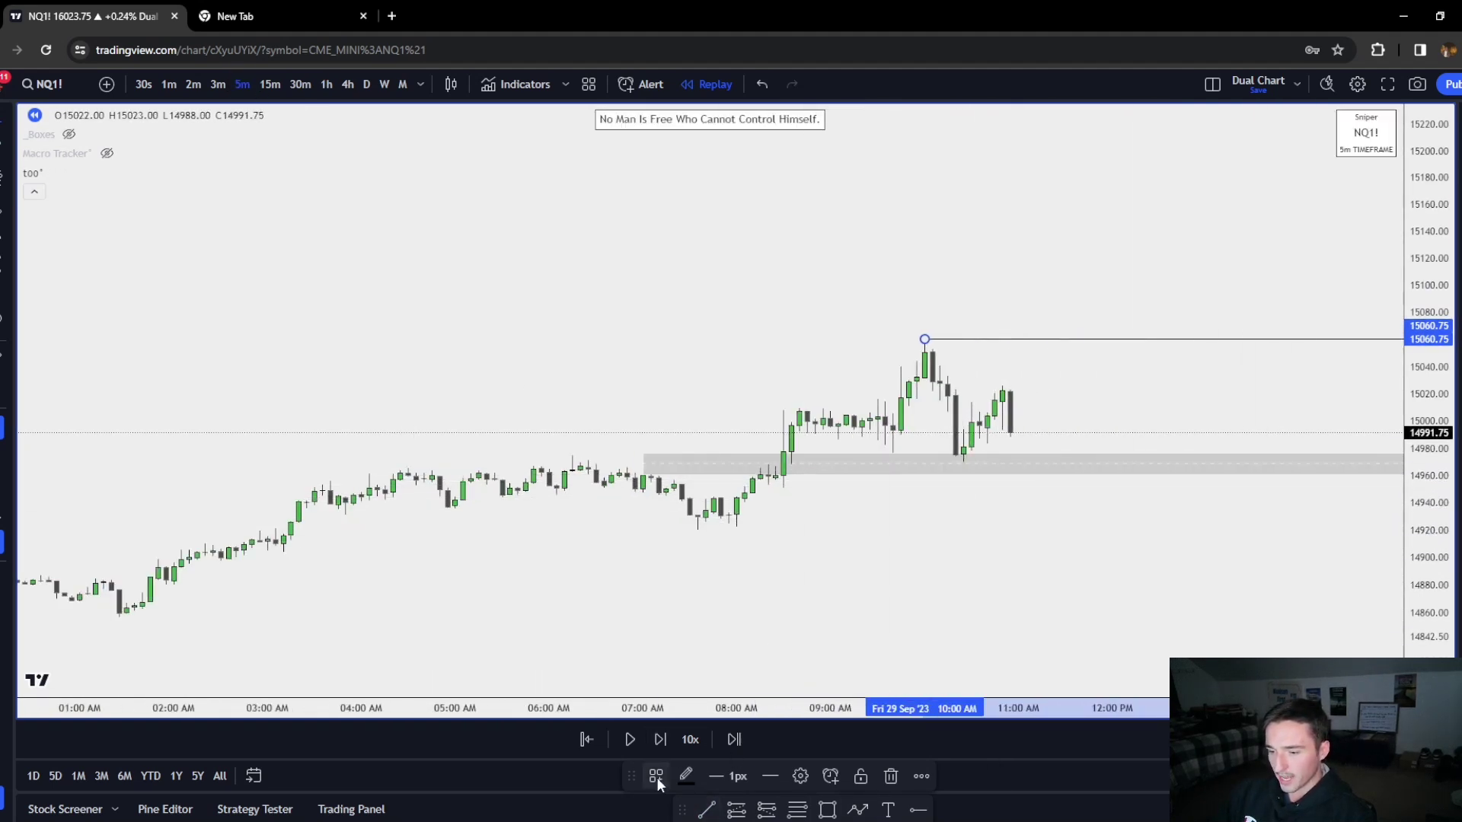
Draw a trend line at about 14977 from the 09:40 AM low and a rectangle from 15007 to 14994 over the 10:20 AM bearish gap
left_click(706, 809)
left_click(947, 453)
scroll(1066, 571, "right", 3)
scroll(1083, 410, "up", 2)
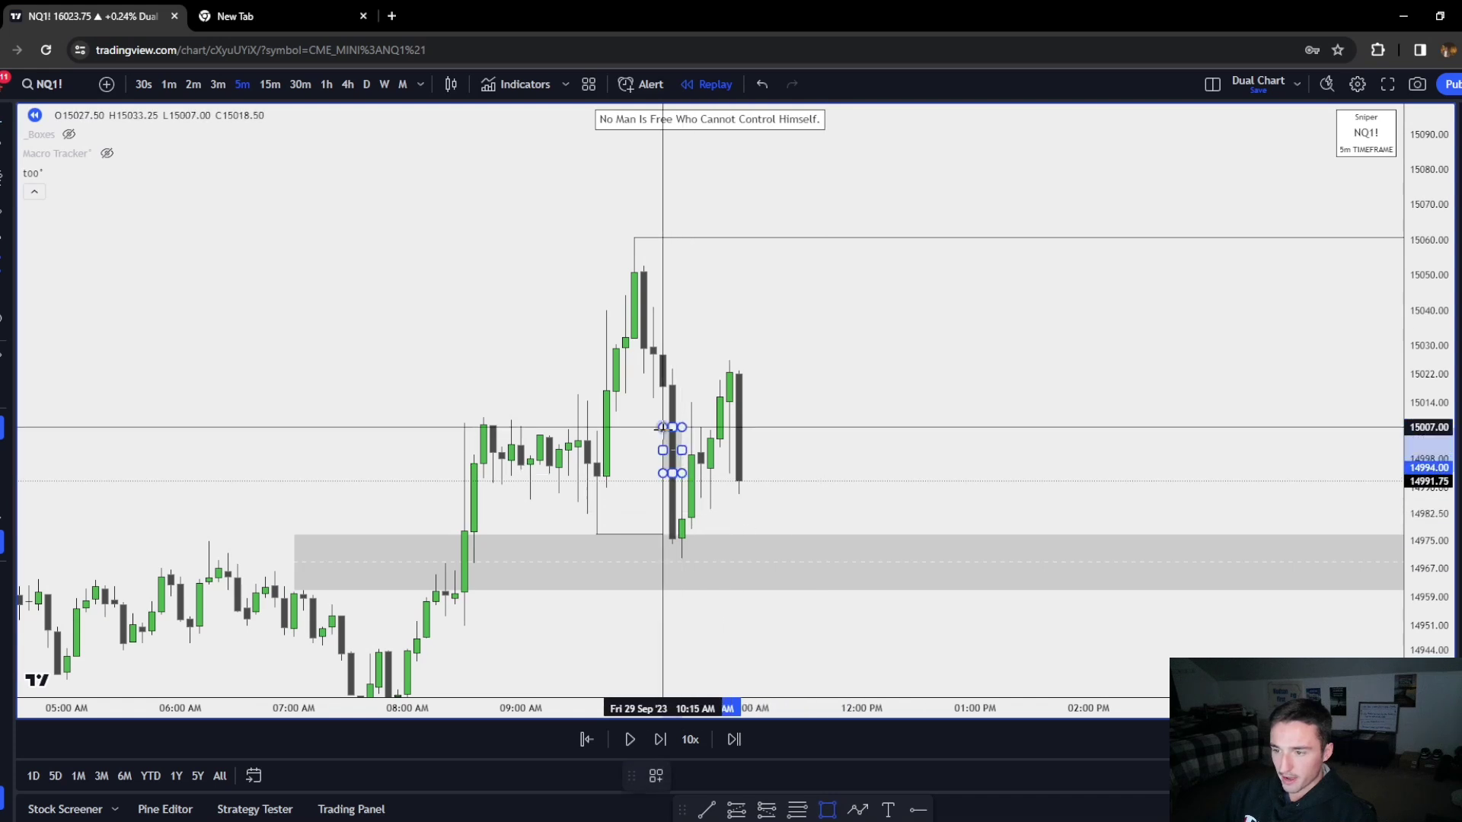
left_click_drag(682, 450, 833, 450)
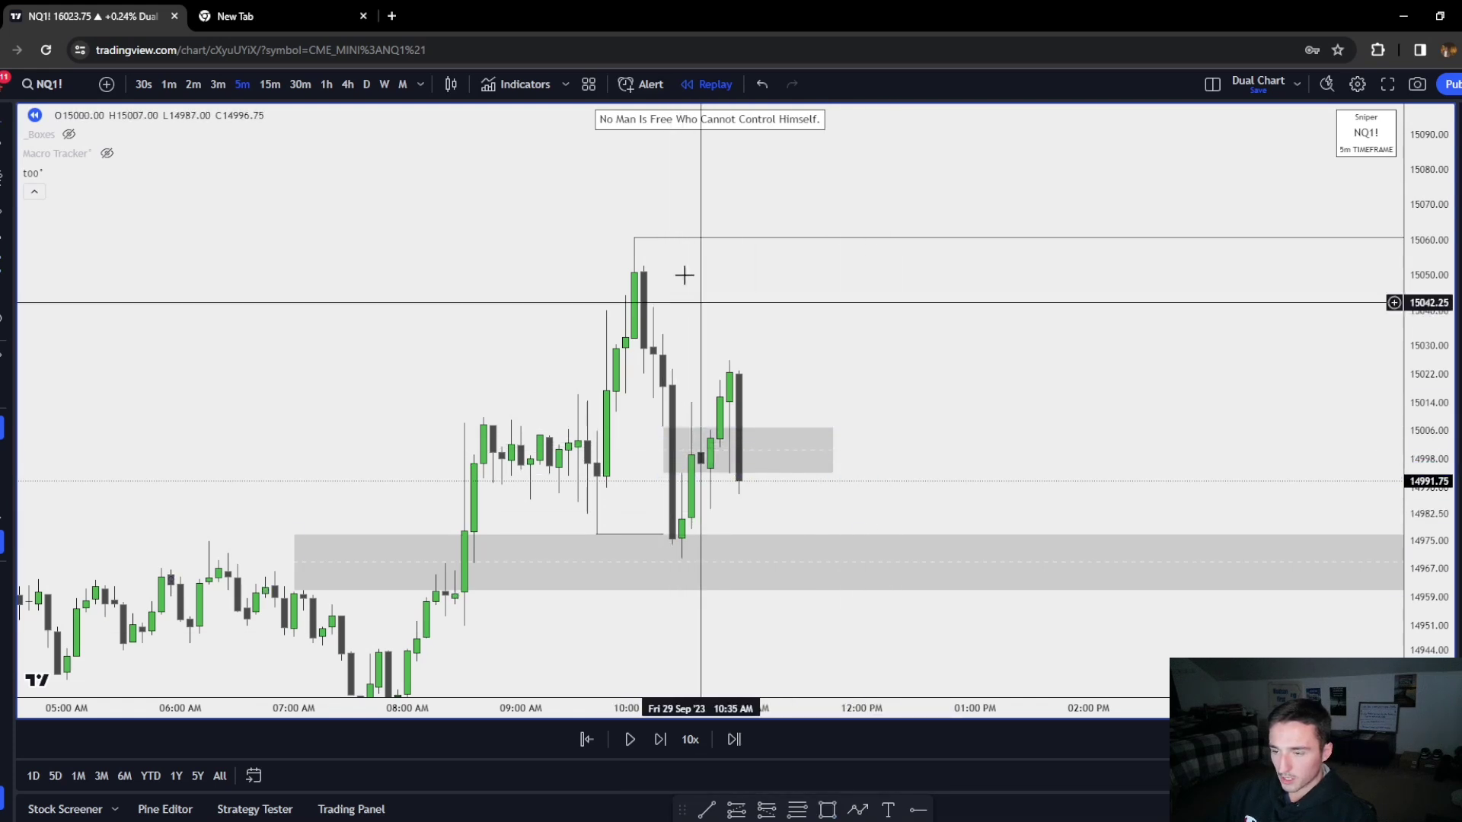
Advance the 5-minute replay to the 29 Sep 11:30 AM candle
left_click(661, 736)
left_click(660, 735)
left_click(662, 736)
left_click(662, 735)
left_click(661, 735)
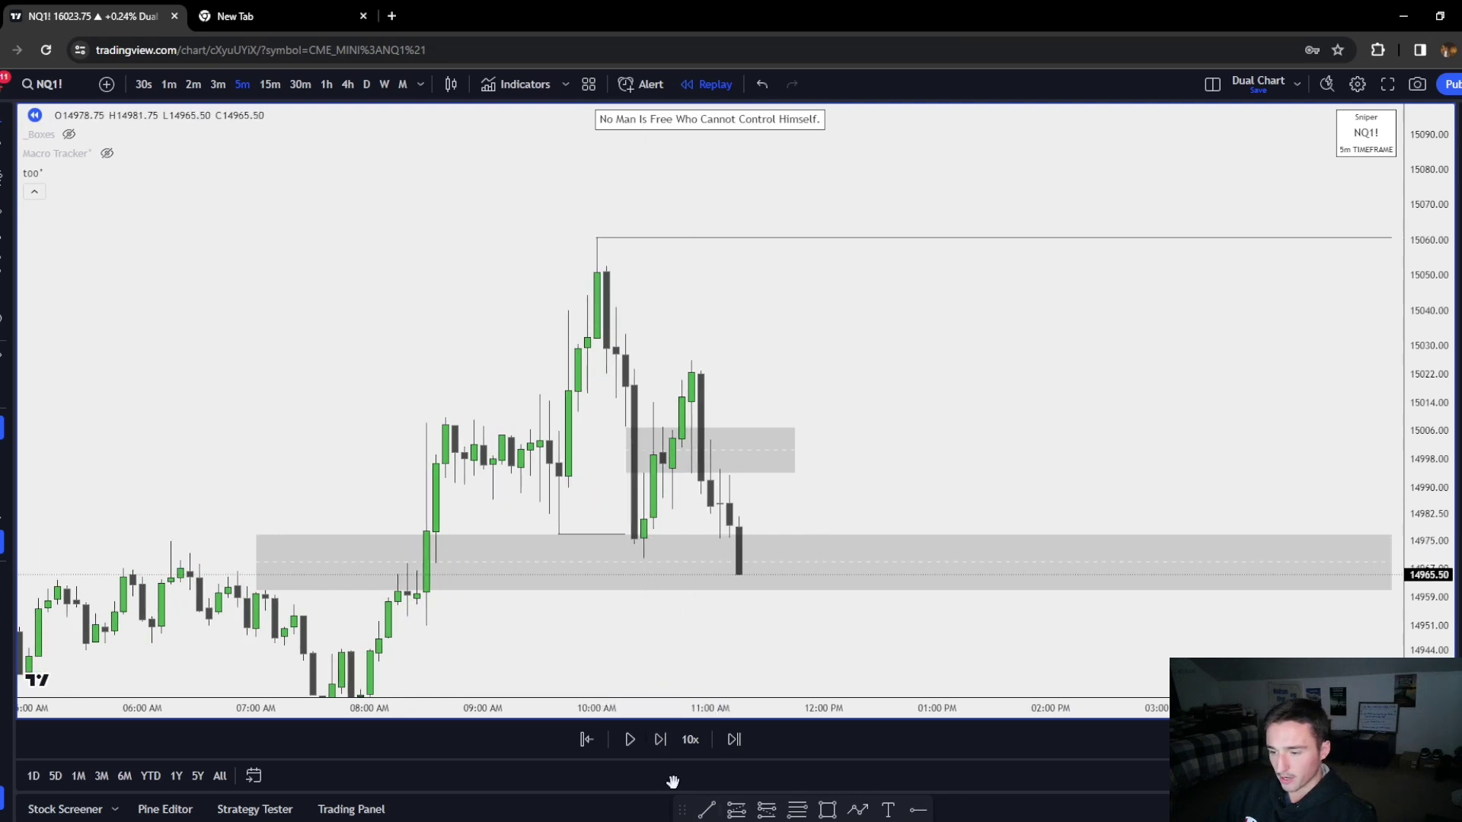
left_click(660, 738)
left_click(661, 742)
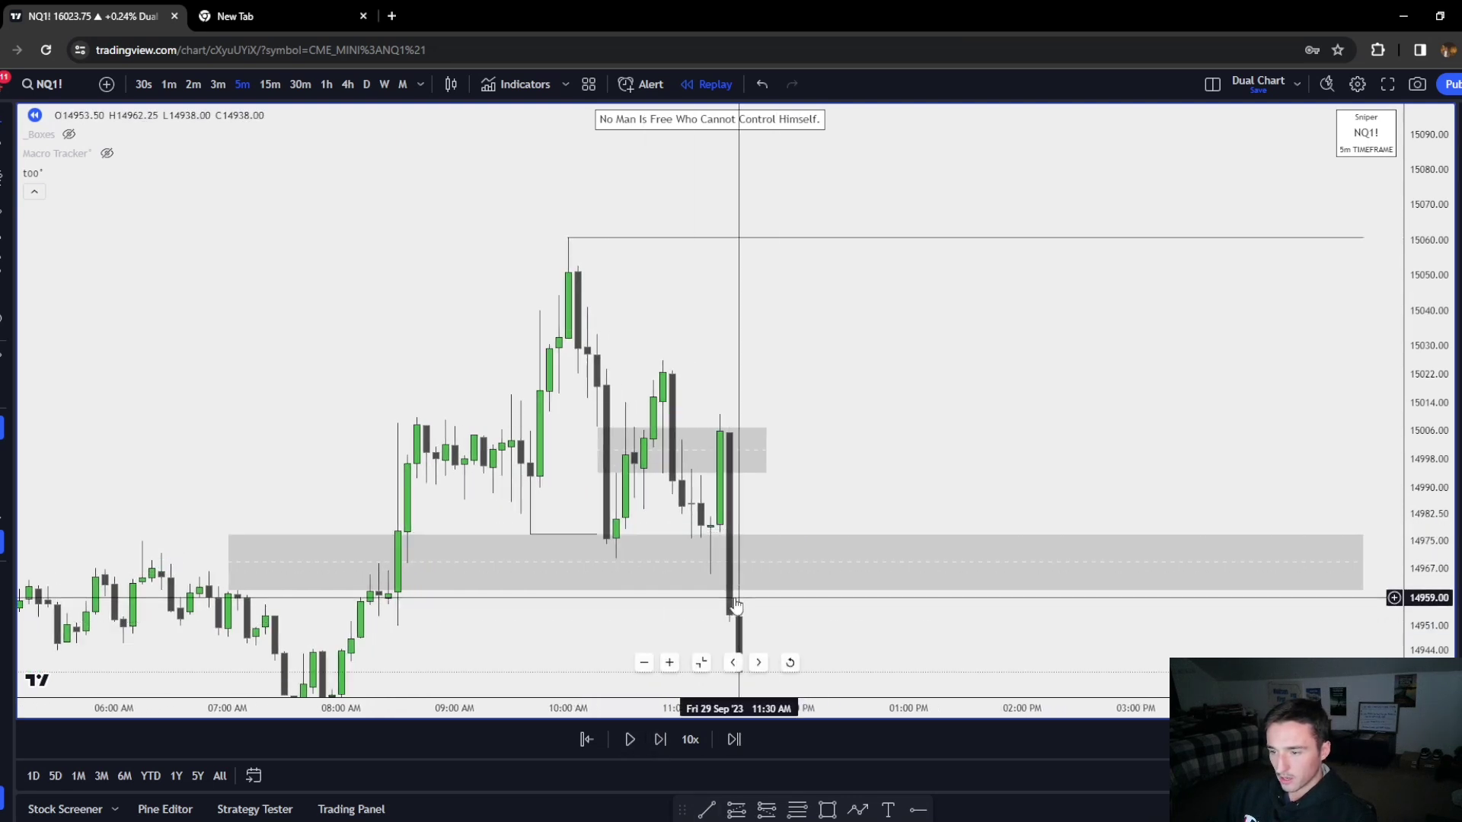
Draw a rectangle over the 11:25 AM bearish gap from 14977.25 to 14962.25, extended to 12:30 PM
left_click_drag(859, 658, 826, 557)
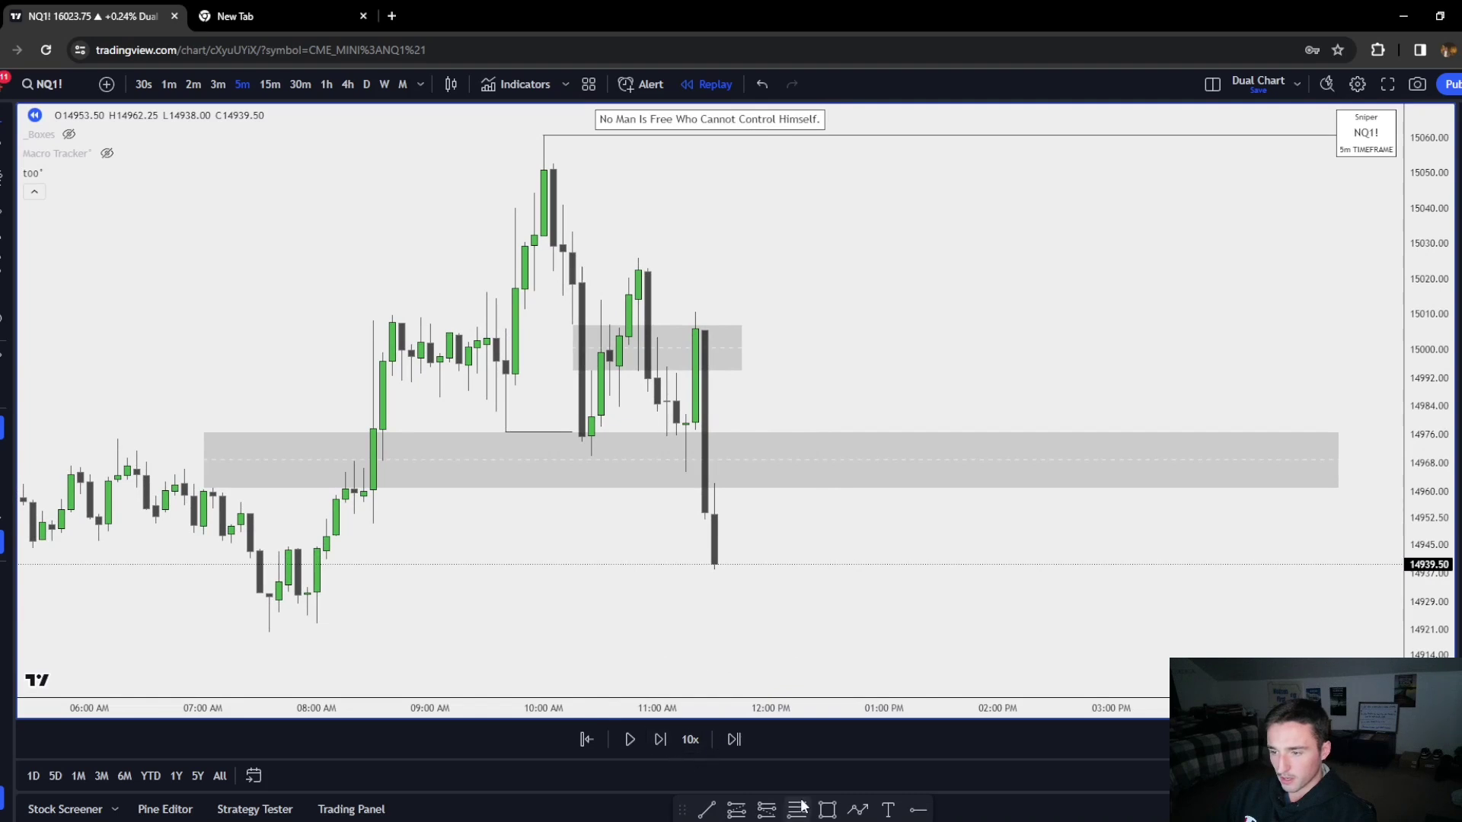
left_click(827, 809)
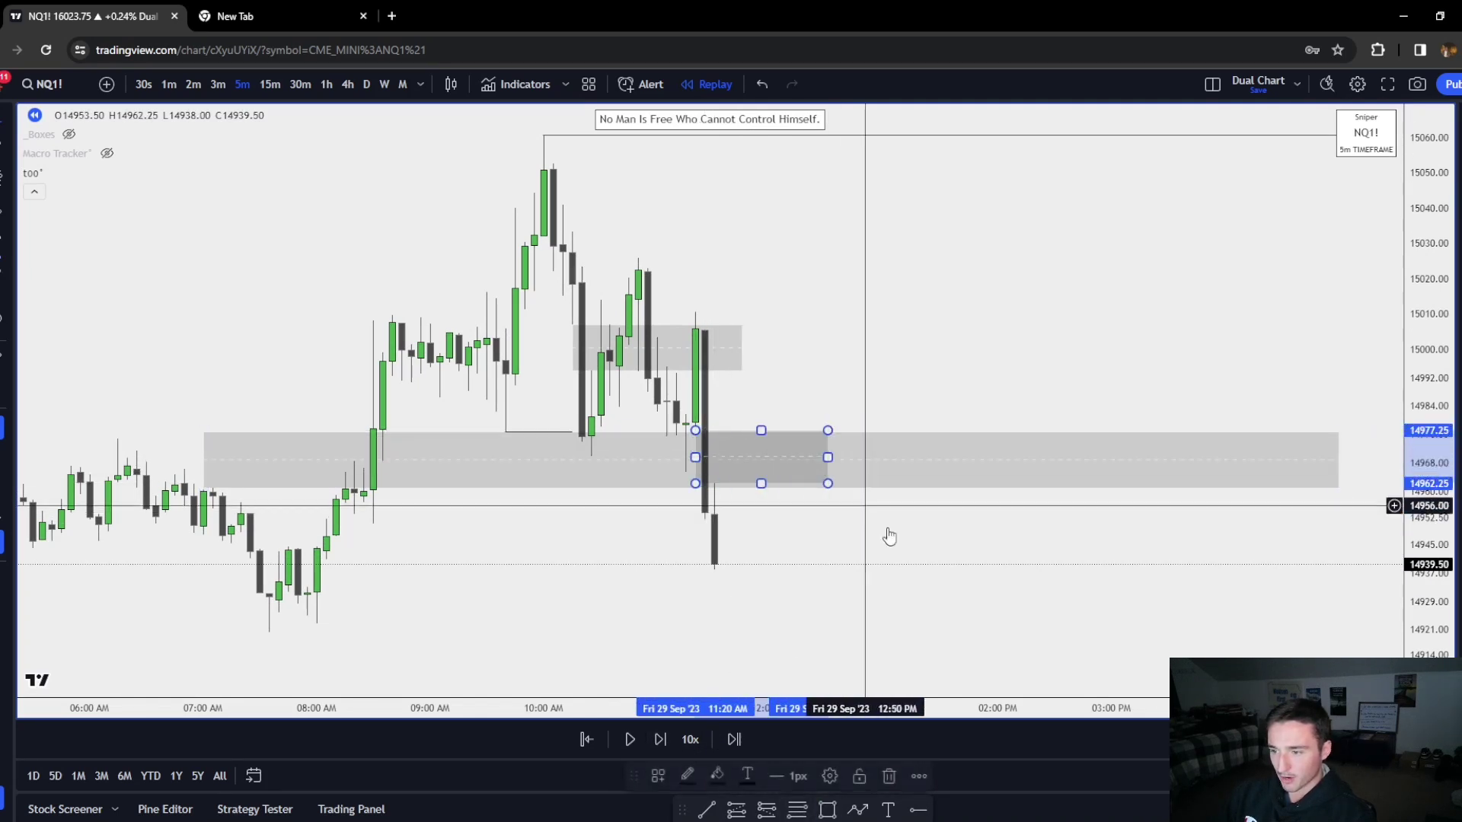
left_click(830, 484)
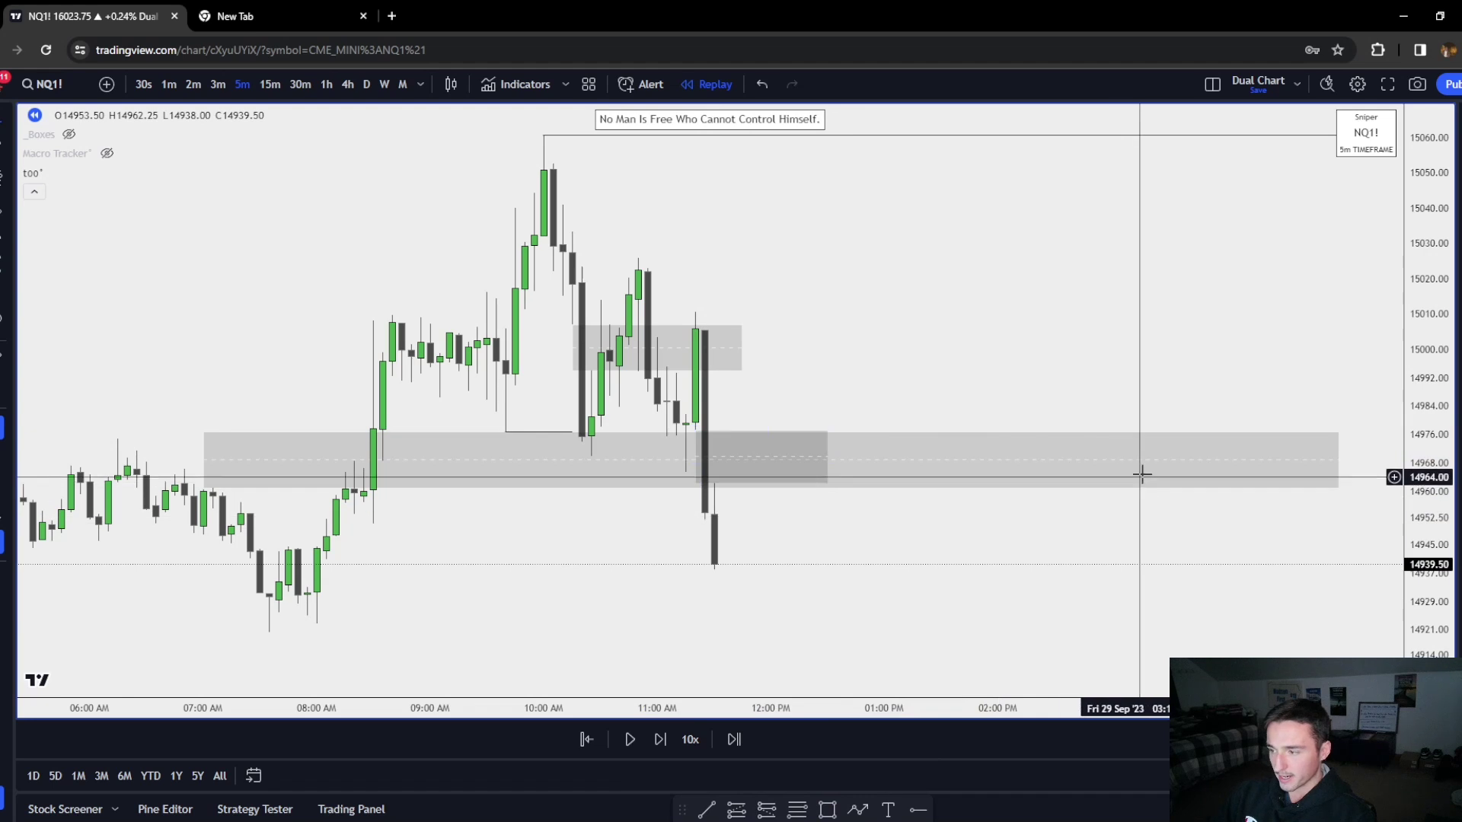
Advance the 5-minute replay to the 29 Sep 12:55 PM candle
left_click(659, 739)
left_click(659, 739)
left_click(659, 740)
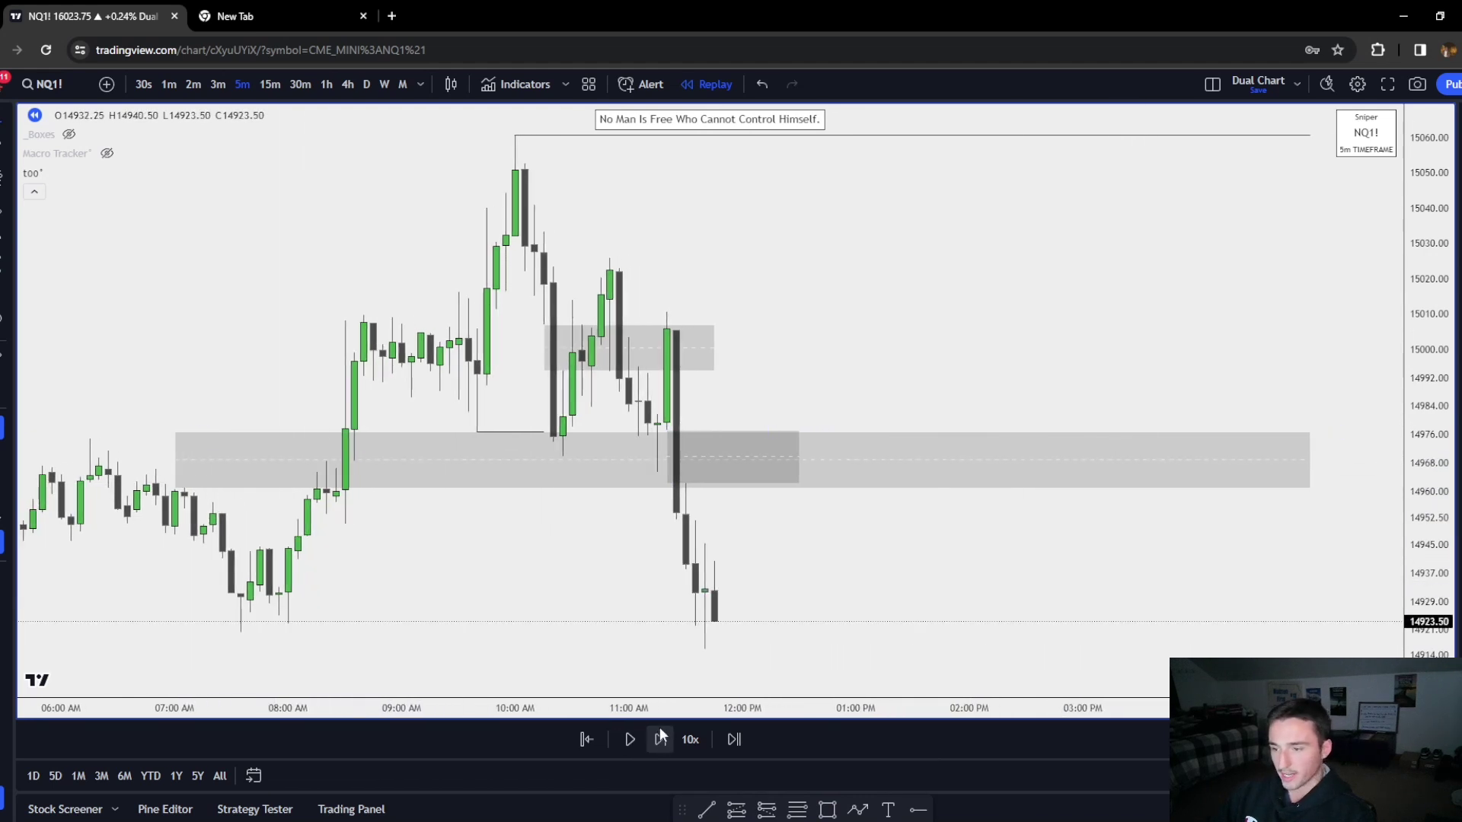
left_click(659, 729)
left_click(659, 730)
left_click(659, 730)
left_click(660, 728)
left_click(660, 728)
left_click(659, 727)
left_click(659, 727)
left_click(659, 727)
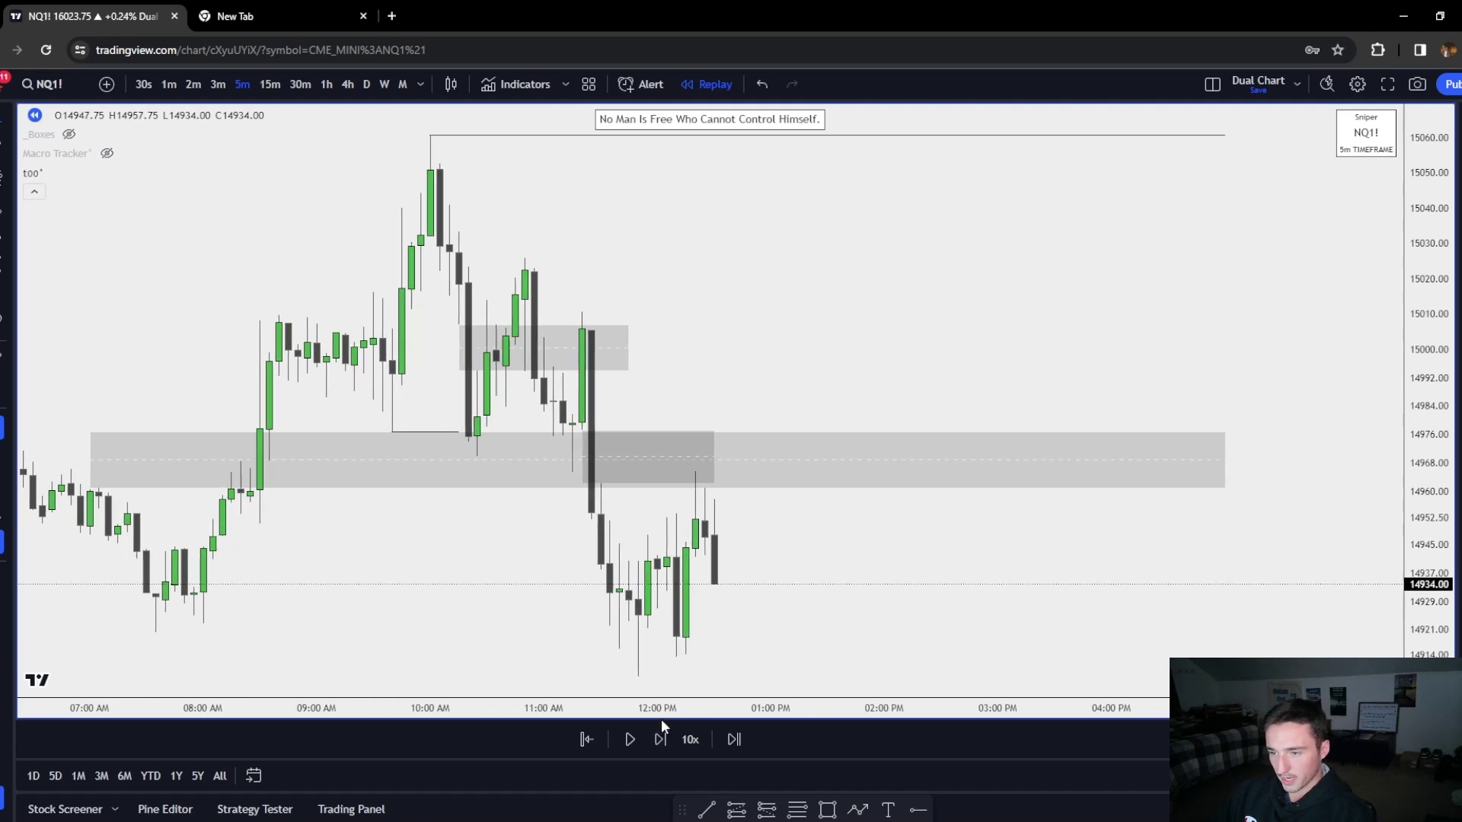
left_click(660, 739)
left_click(660, 740)
left_click(659, 740)
left_click(659, 739)
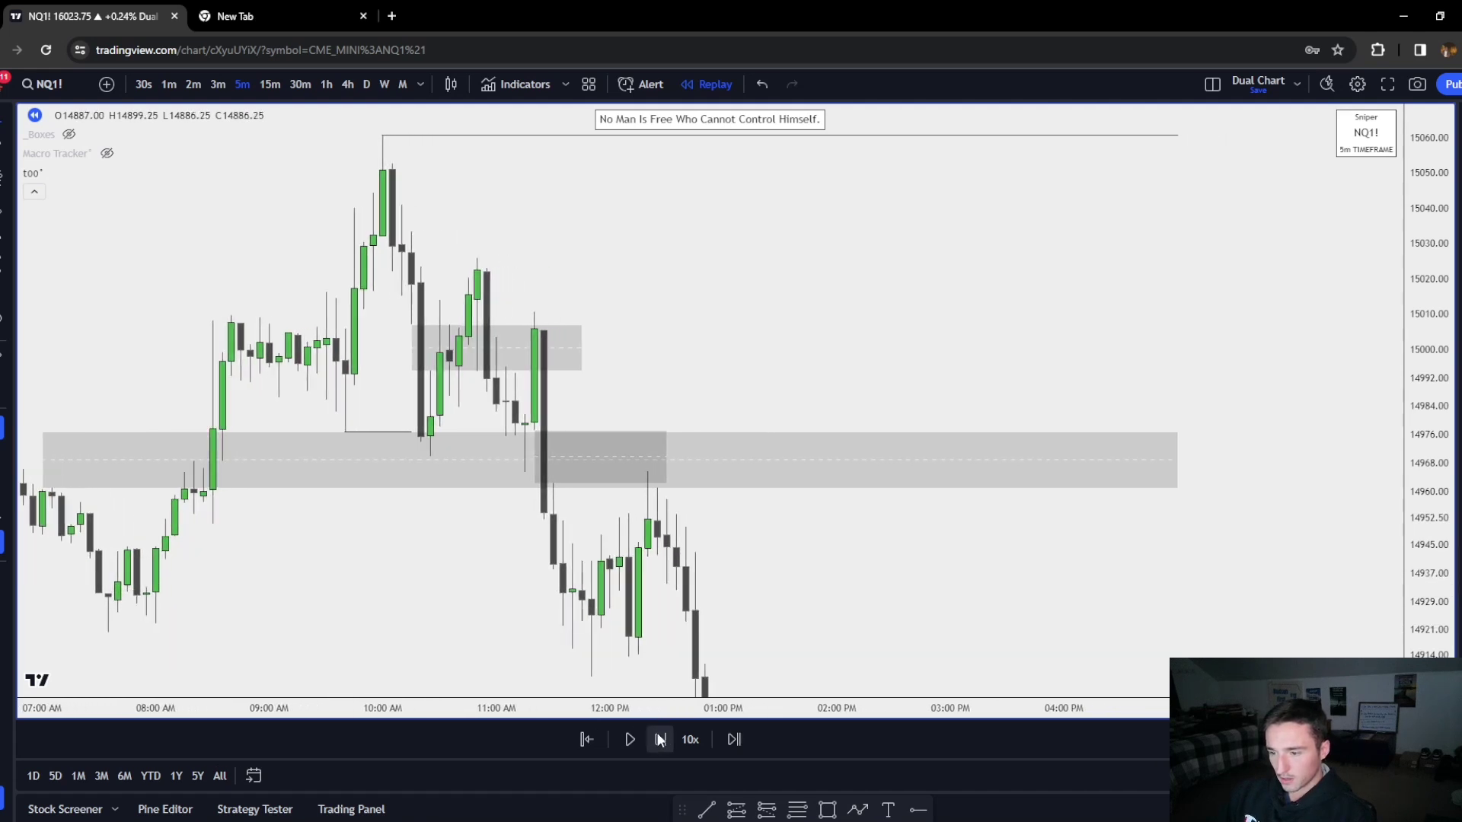
left_click(660, 739)
Return to the 1-hour chart and delete the overlapping gap drawings around 14977 to 14961 on 29 Sep
left_click_drag(760, 583, 1093, 377)
scroll(1090, 379, "down", 5)
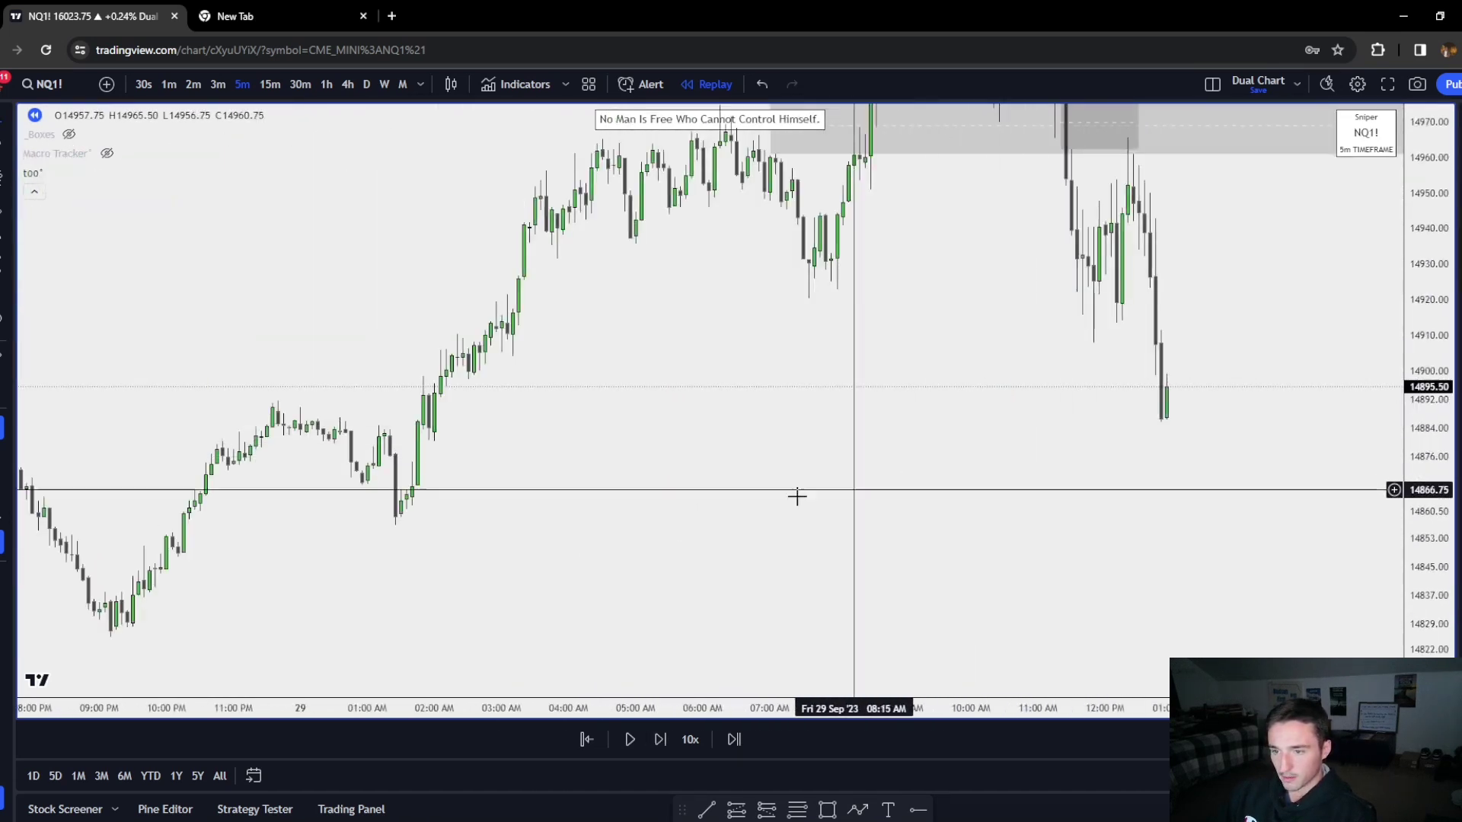
left_click(327, 85)
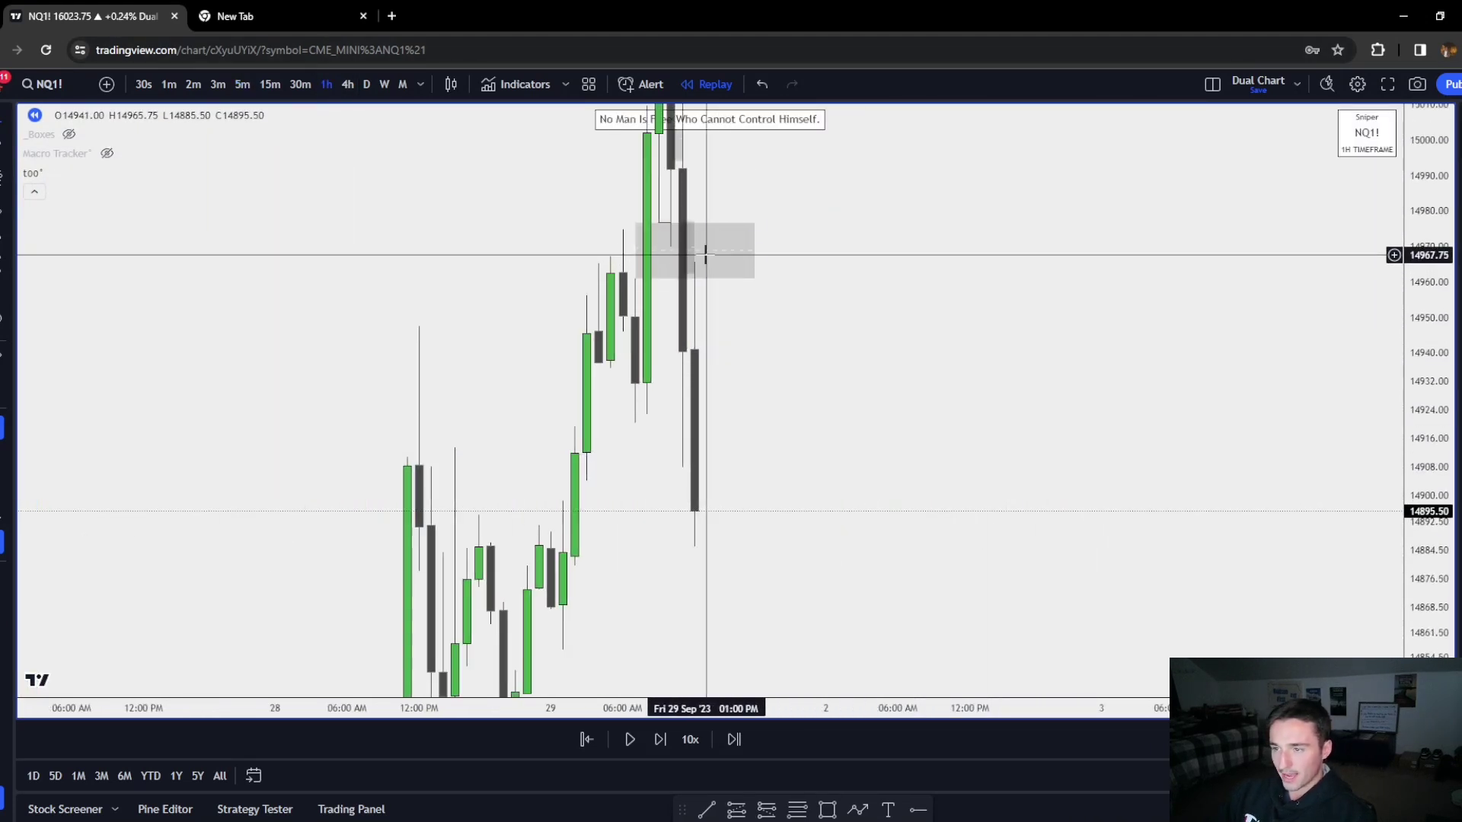
left_click(674, 238)
key("Delete")
left_click_drag(777, 261, 787, 377)
left_click(680, 270)
key("Delete")
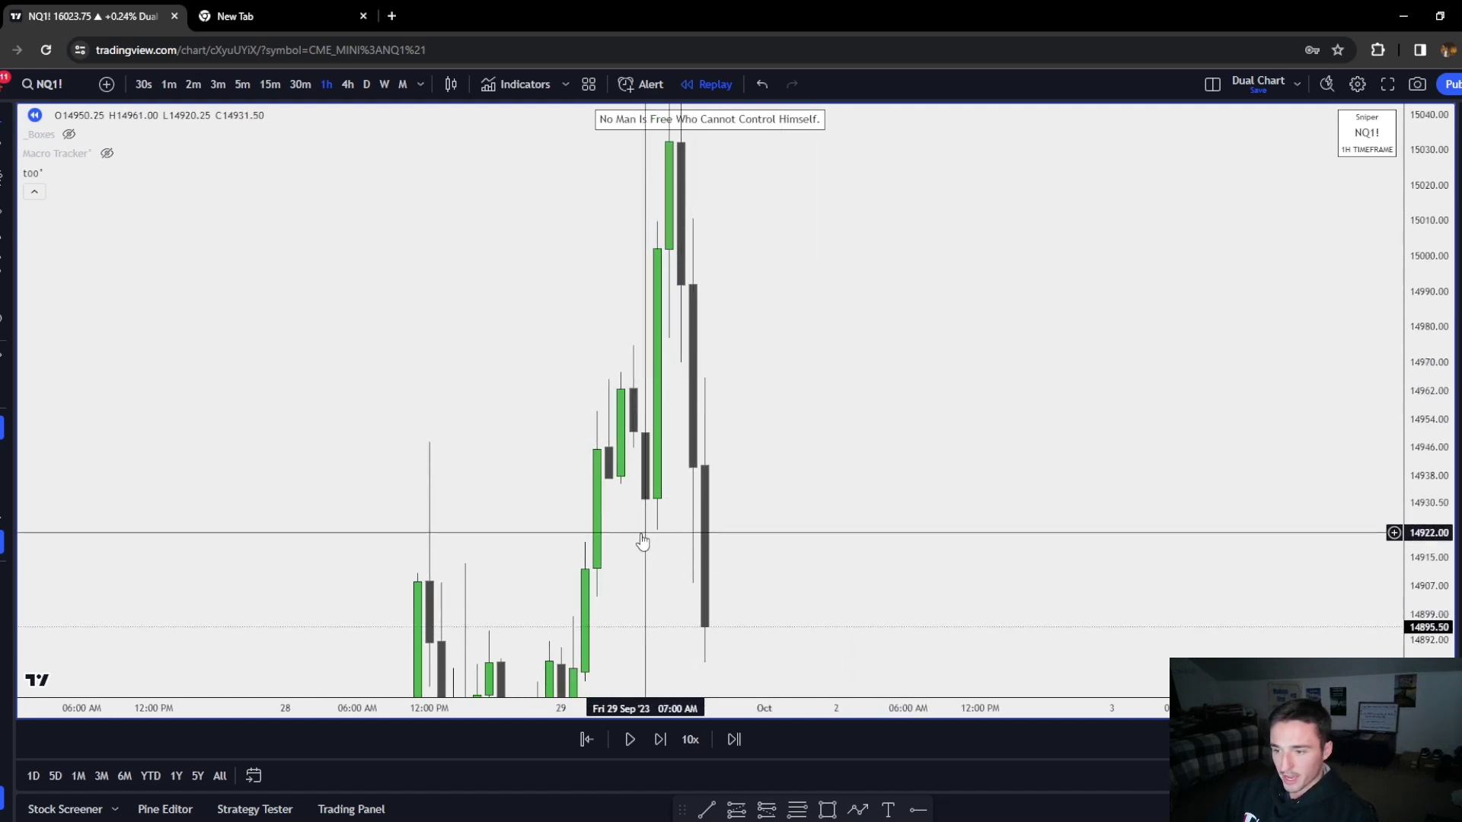
Advance the 1-hour replay to the 2 Oct 08:00 AM candle
left_click(664, 737)
left_click(664, 737)
left_click(663, 737)
left_click(664, 737)
left_click(664, 737)
left_click(664, 737)
left_click(664, 737)
left_click_drag(777, 564, 770, 449)
left_click(661, 739)
left_click(661, 739)
left_click(661, 739)
left_click(661, 739)
left_click(661, 739)
left_click(661, 739)
left_click(661, 739)
left_click(661, 739)
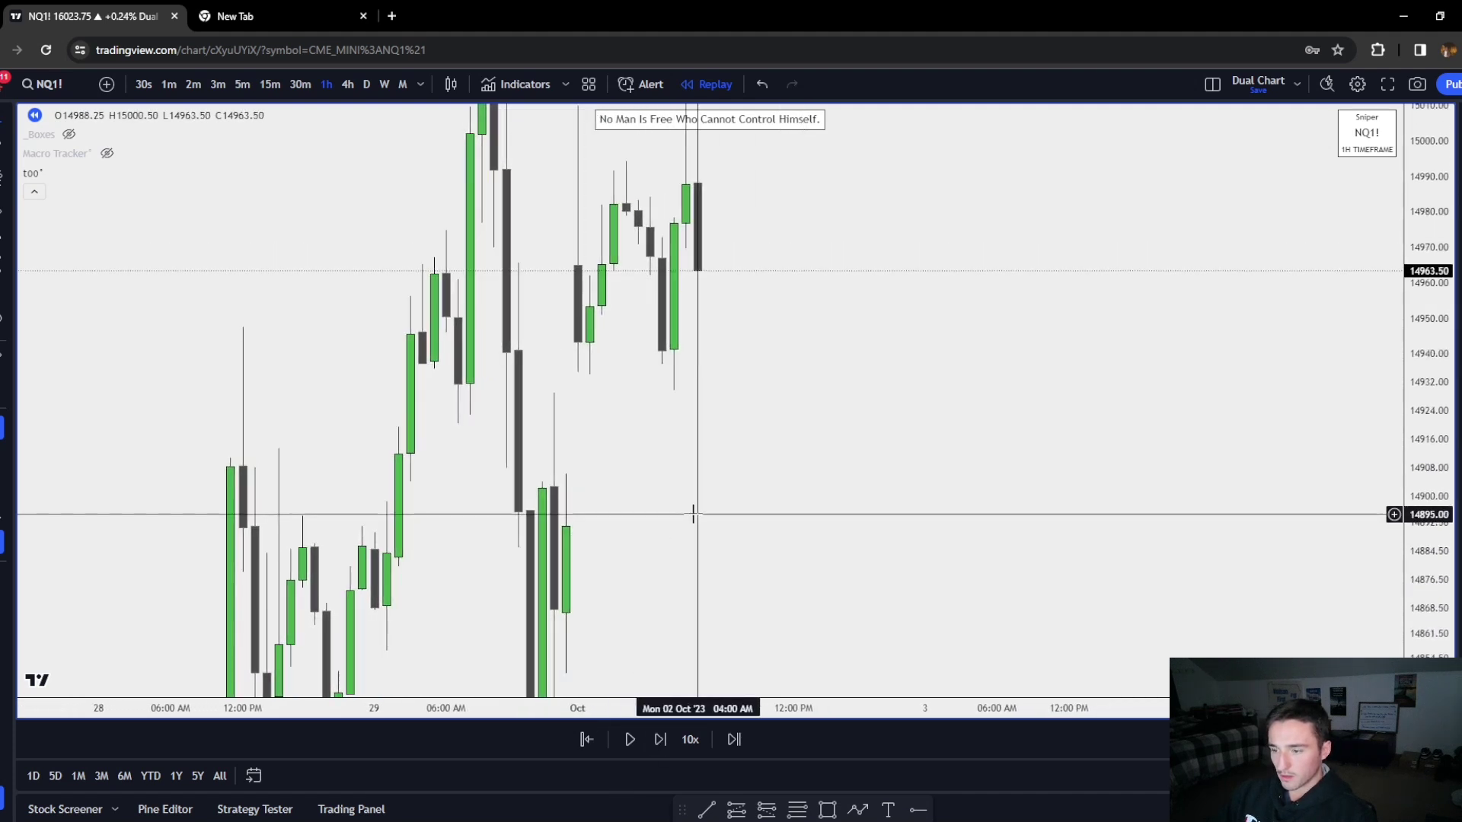
left_click(656, 740)
left_click(656, 740)
left_click(656, 740)
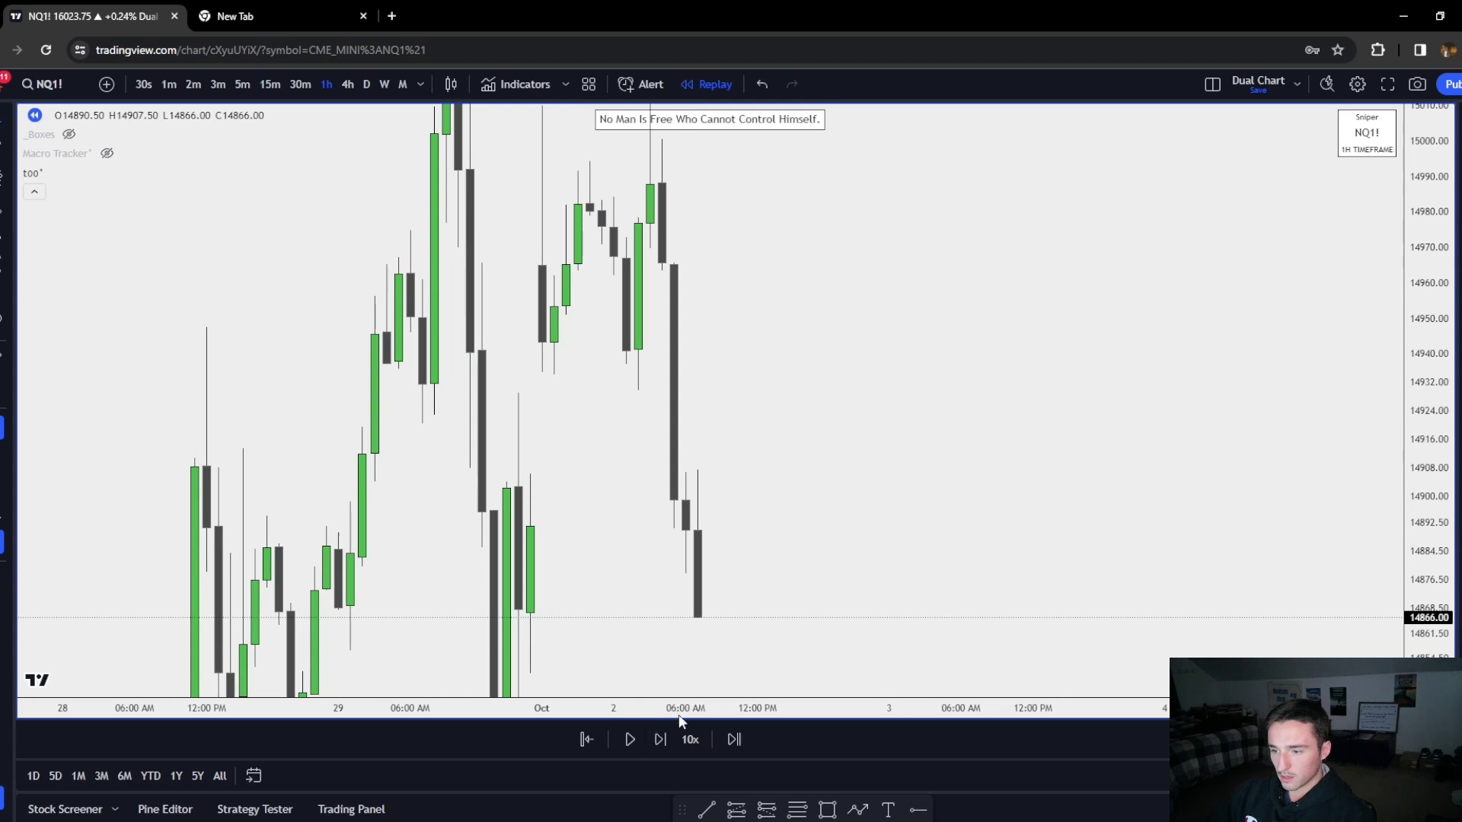
left_click(661, 740)
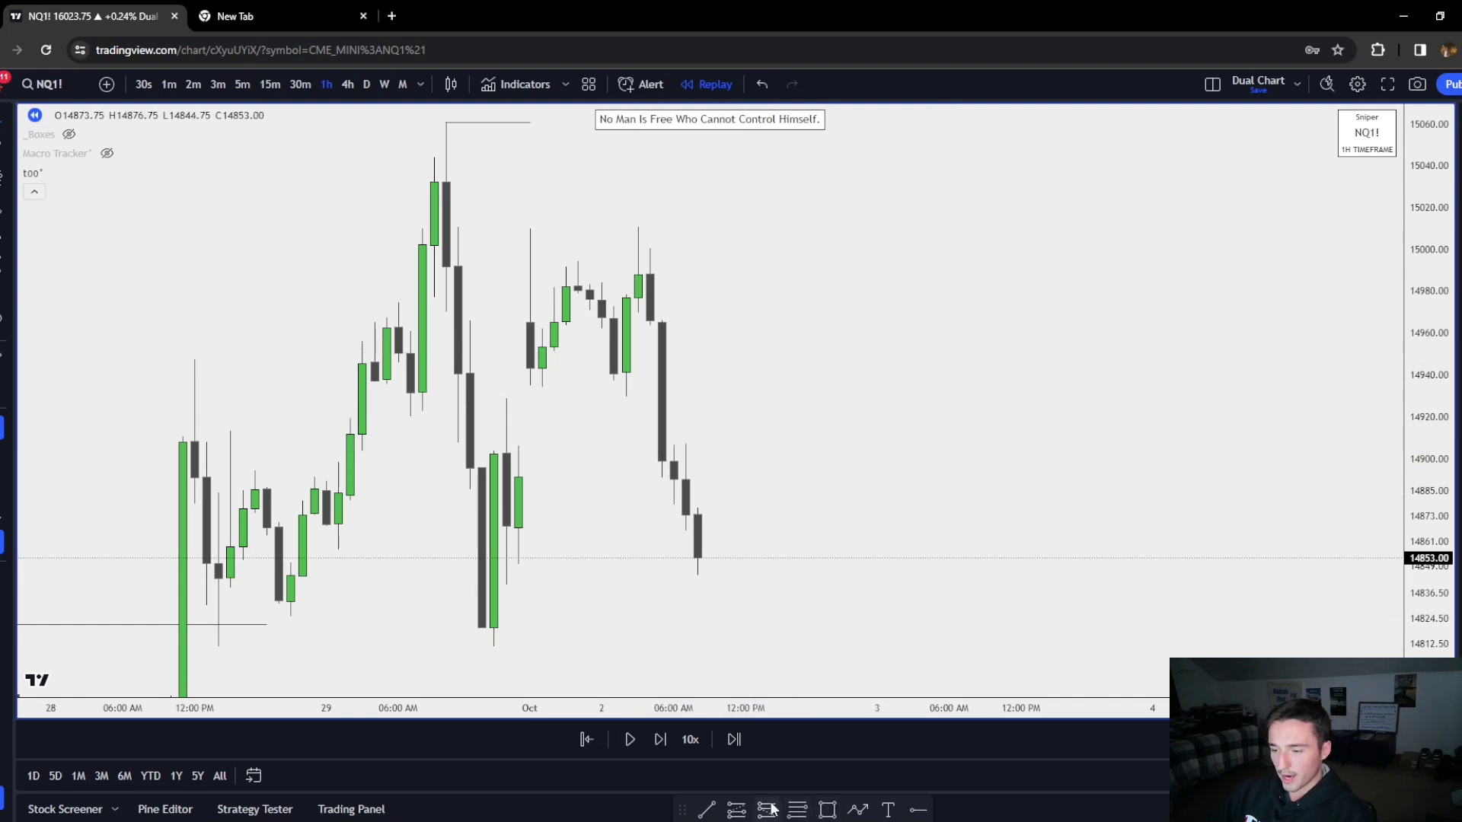
Draw horizontal trend lines at about 14907 from the 2 Oct 06:00 AM high and at 14811.00 from the 29 Sep 02:00 PM low
left_click(674, 445)
left_click(721, 446)
left_click(767, 504)
left_click_drag(822, 559, 836, 482)
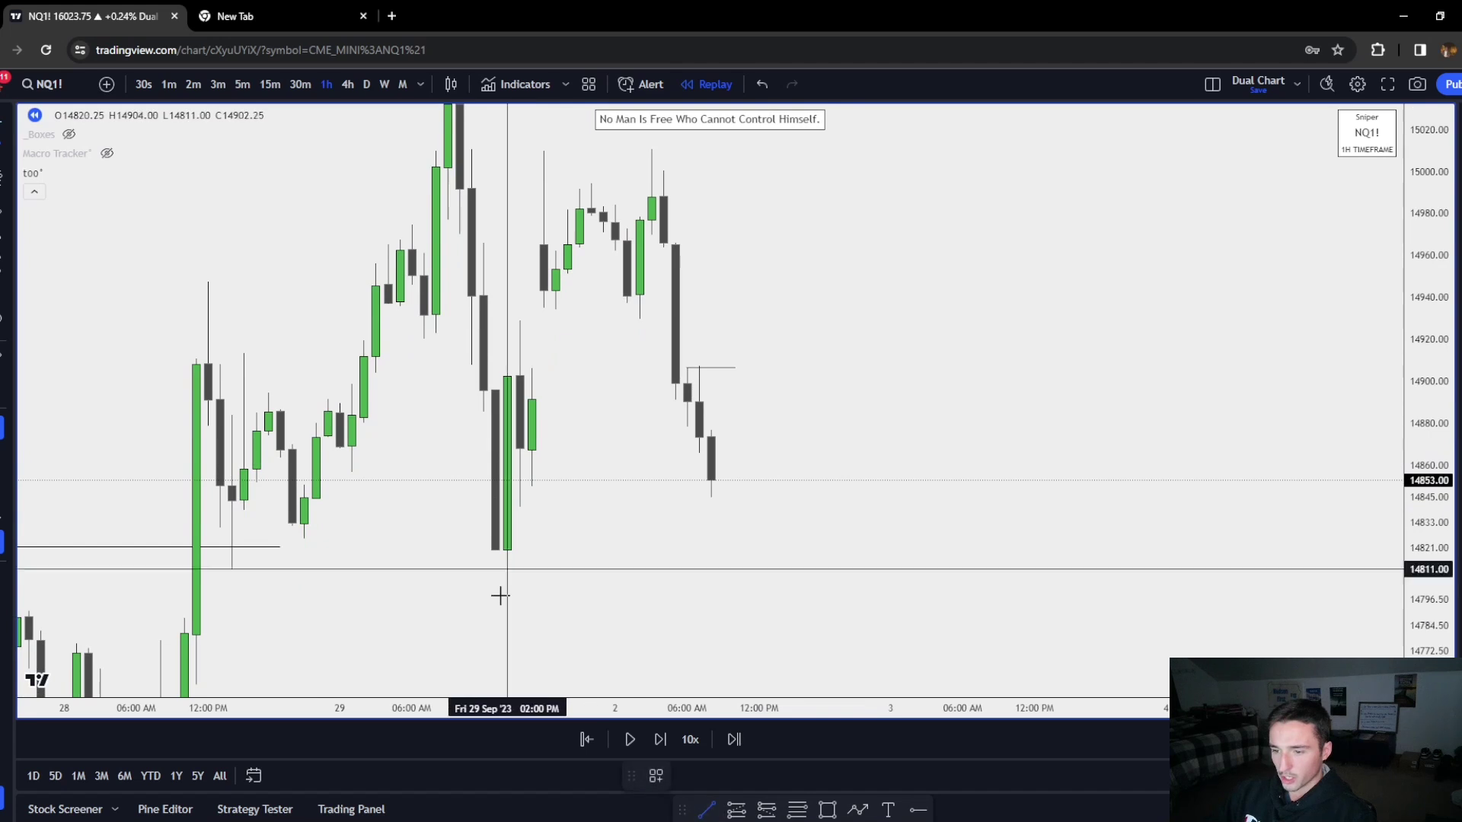
left_click(772, 569)
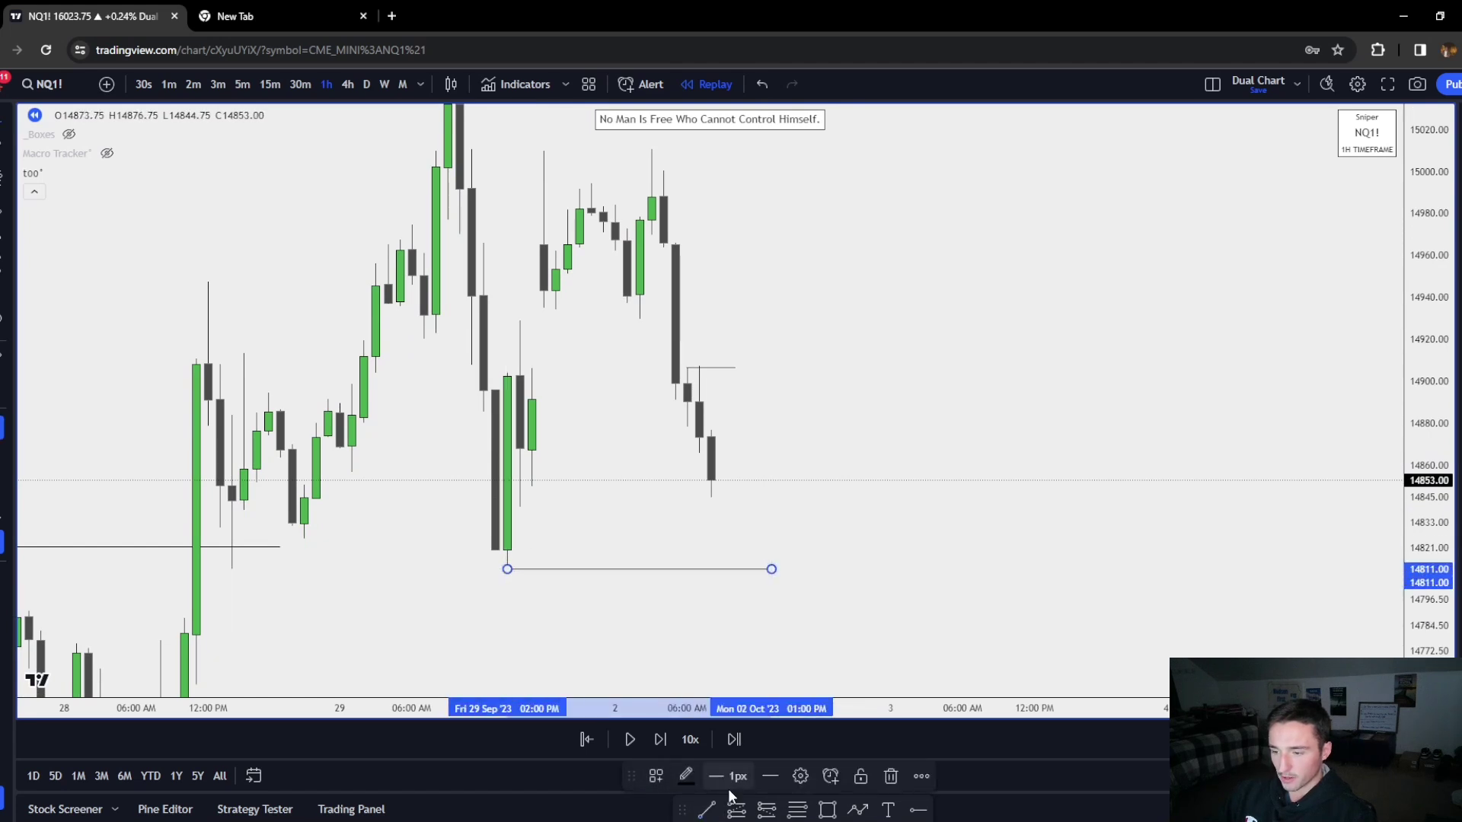
Advance the replay to the 2 Oct 04:00 PM candle
left_click(653, 741)
left_click(654, 740)
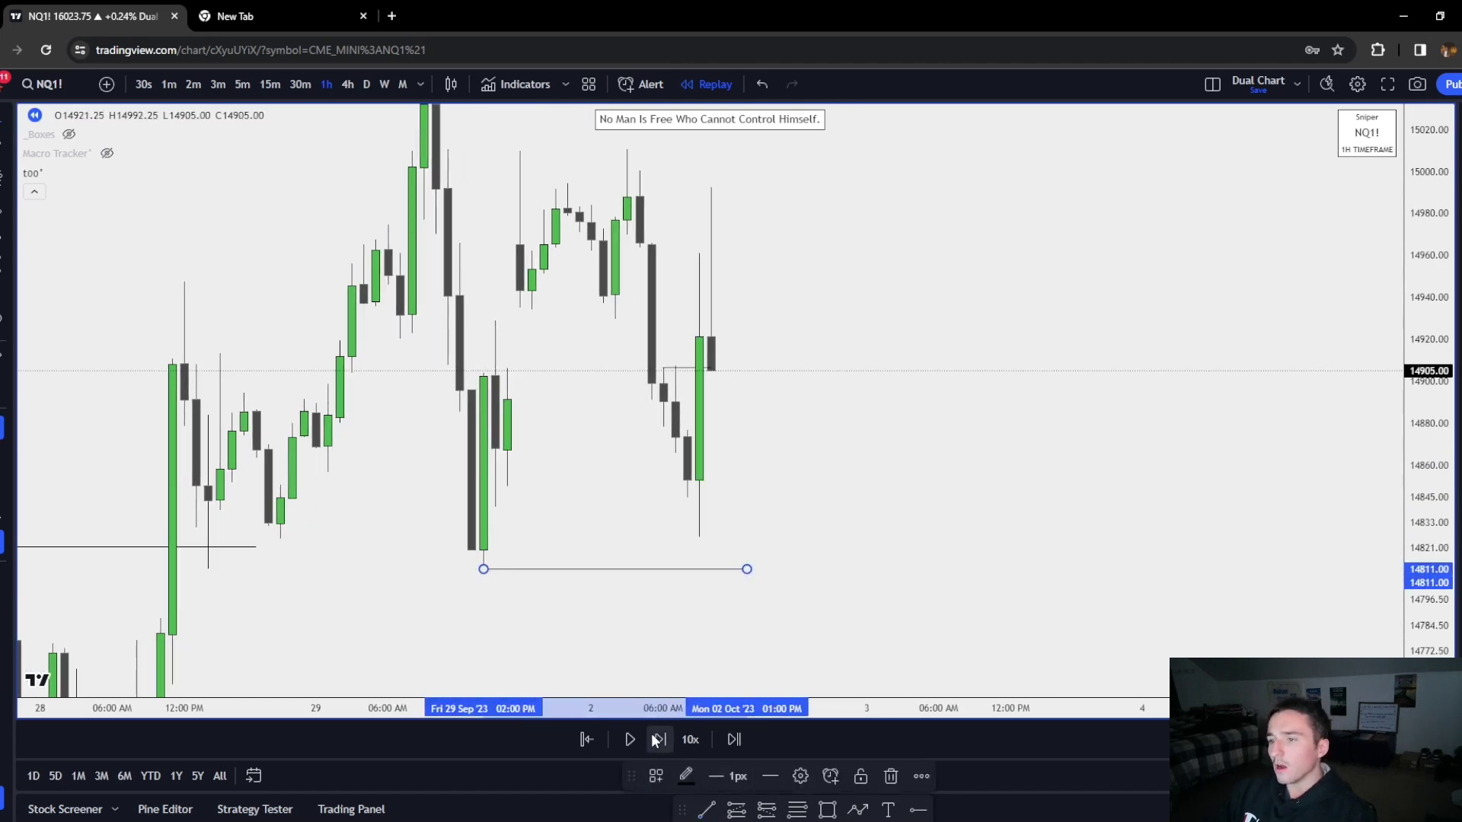
left_click(656, 739)
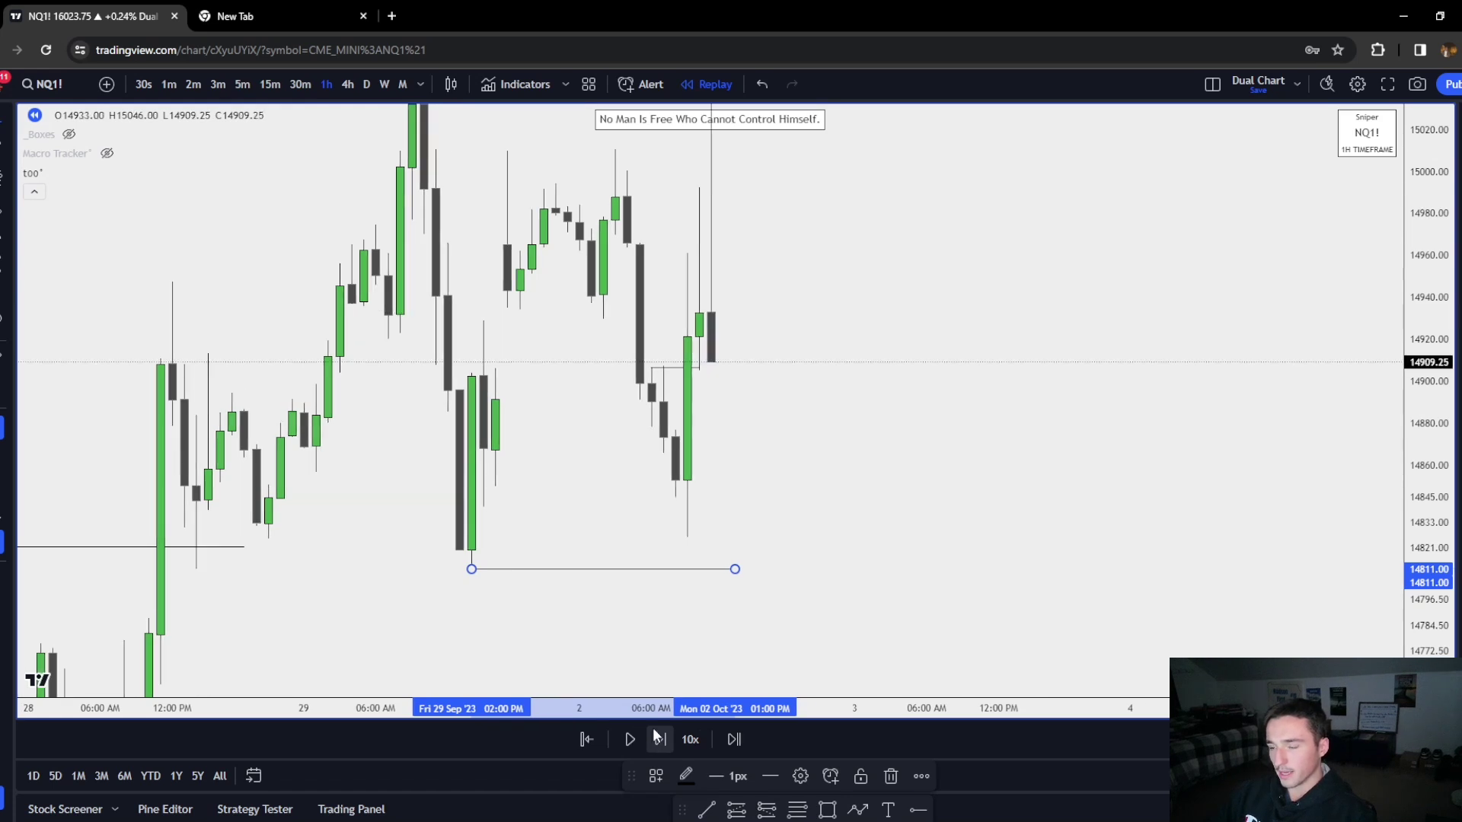
left_click(656, 739)
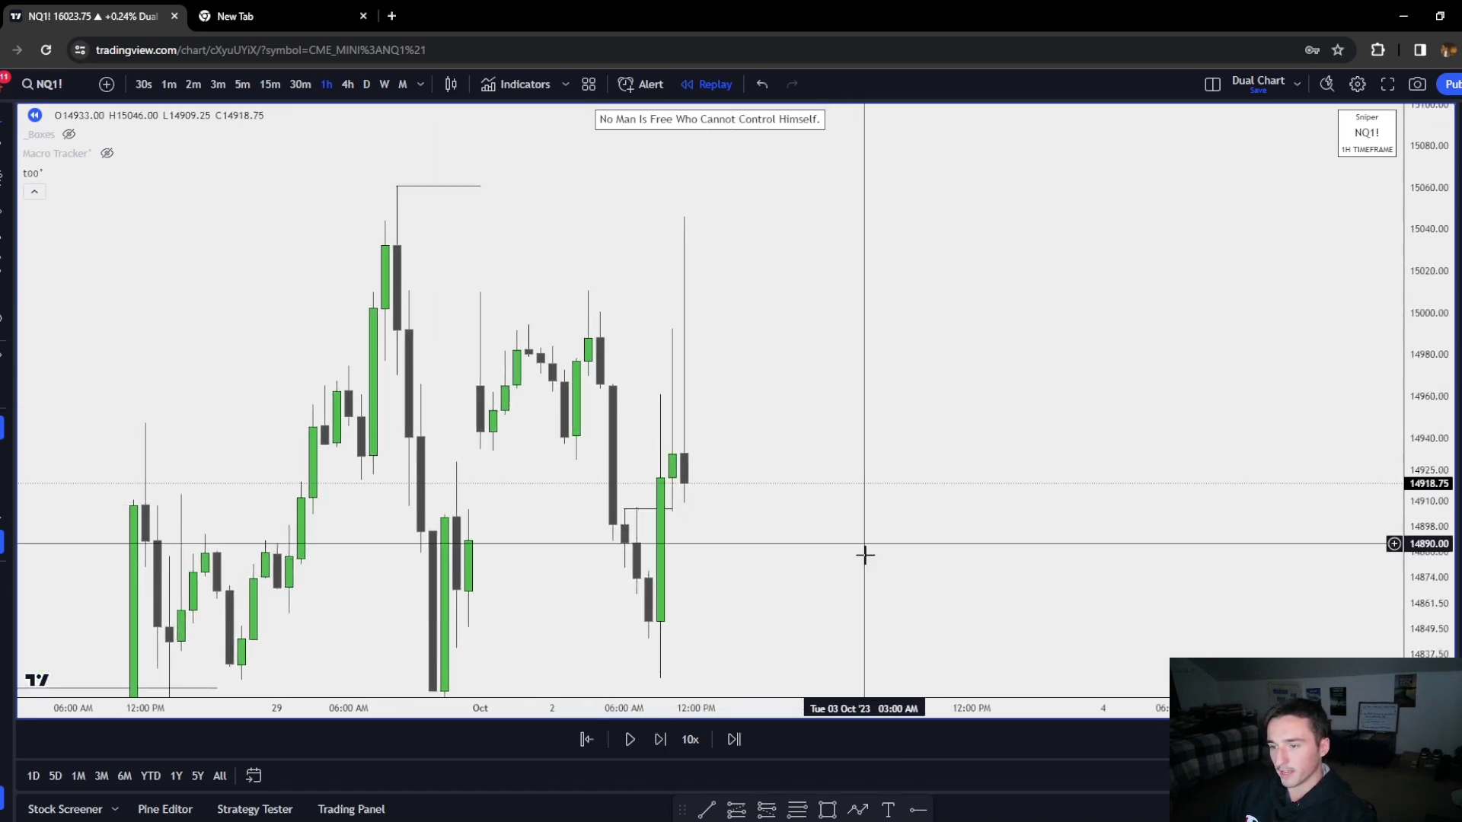
left_click(655, 740)
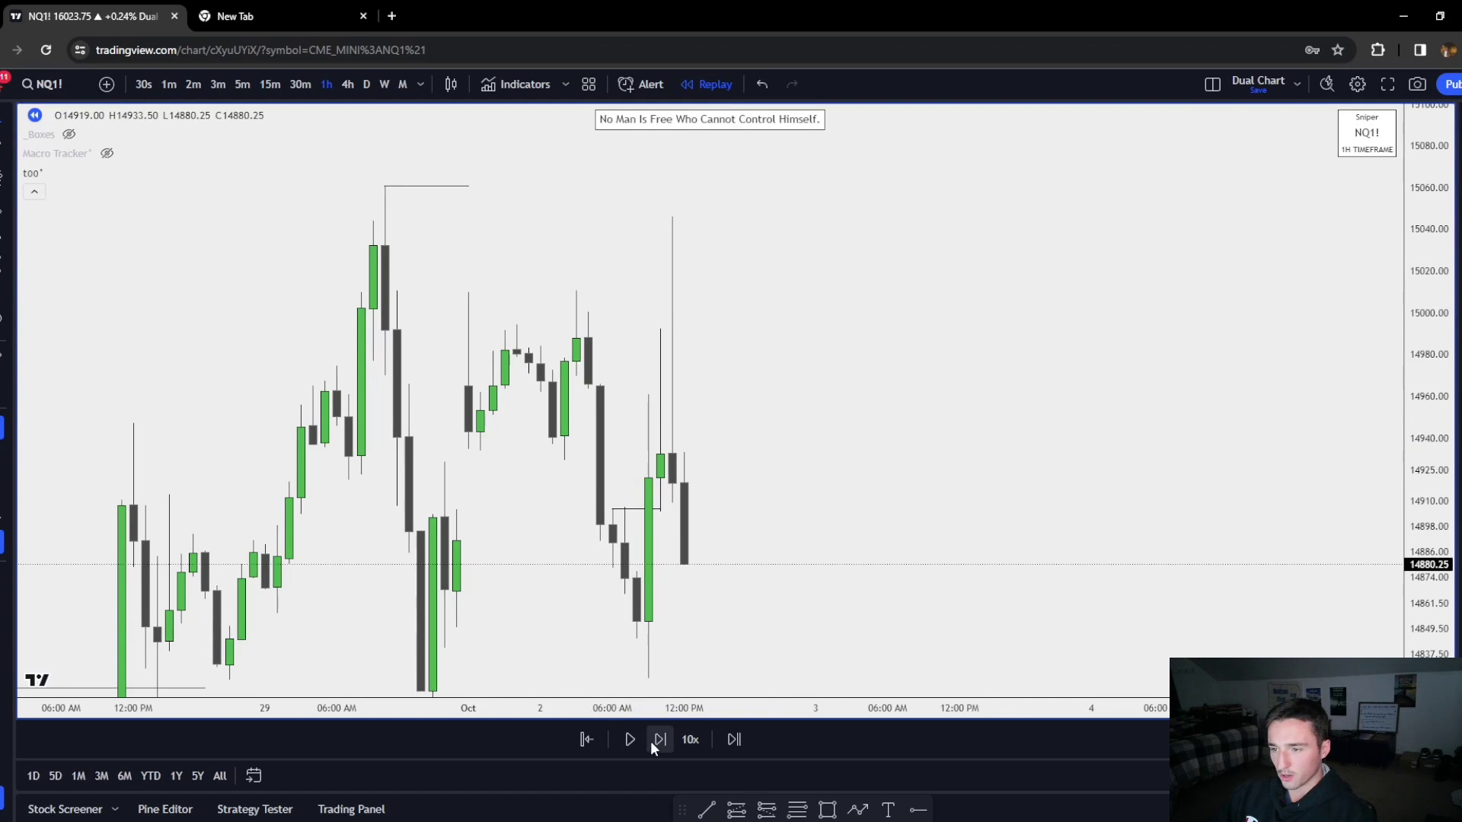
left_click(653, 741)
left_click_drag(1104, 466, 1136, 254)
left_click(661, 745)
left_click(660, 746)
left_click(658, 747)
Extend the trend line at the 29 Sep 10:00 AM high to 3 Oct 05:00 AM, past the newest candle
left_click_drag(793, 441, 765, 576)
left_click_drag(864, 404, 808, 563)
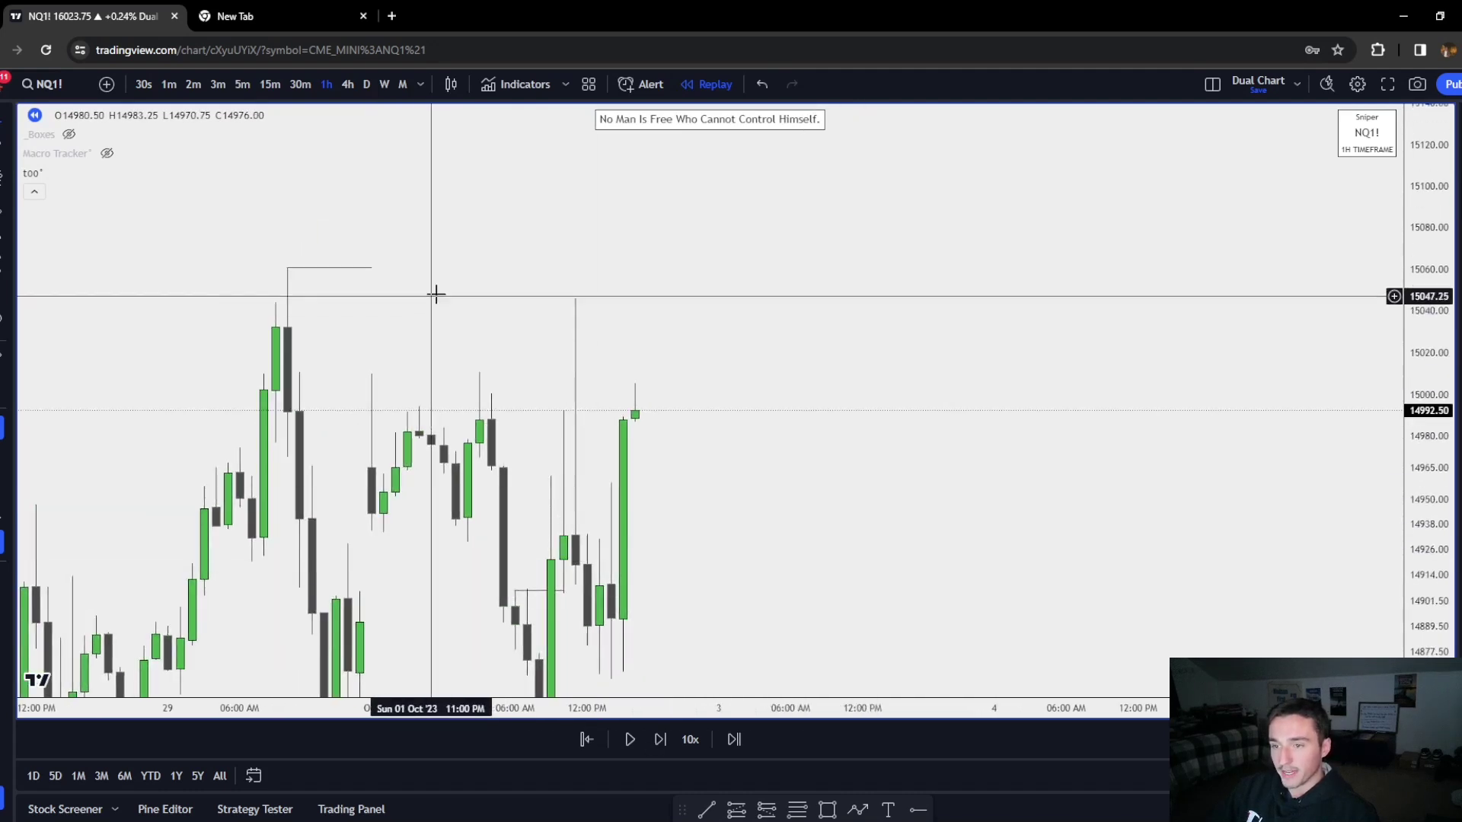
left_click_drag(372, 267, 777, 267)
Advance the replay to the 3 Oct 10:00 AM candle
left_click(660, 739)
left_click(660, 739)
left_click(660, 739)
left_click(660, 739)
left_click(660, 739)
left_click(660, 739)
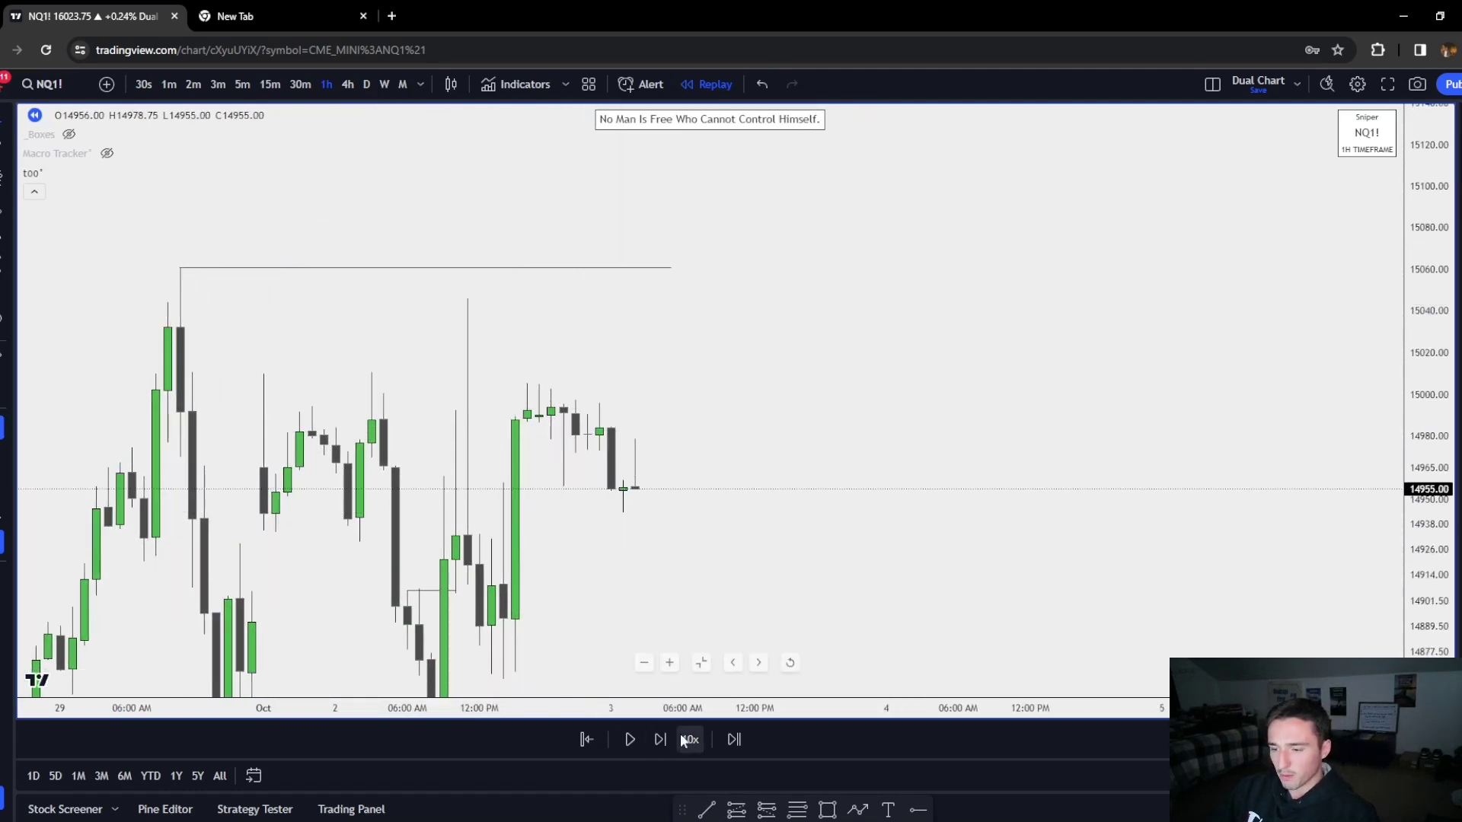
left_click(659, 743)
left_click(659, 742)
left_click(659, 742)
left_click(657, 742)
left_click(657, 743)
left_click(657, 743)
left_click(656, 743)
left_click(656, 742)
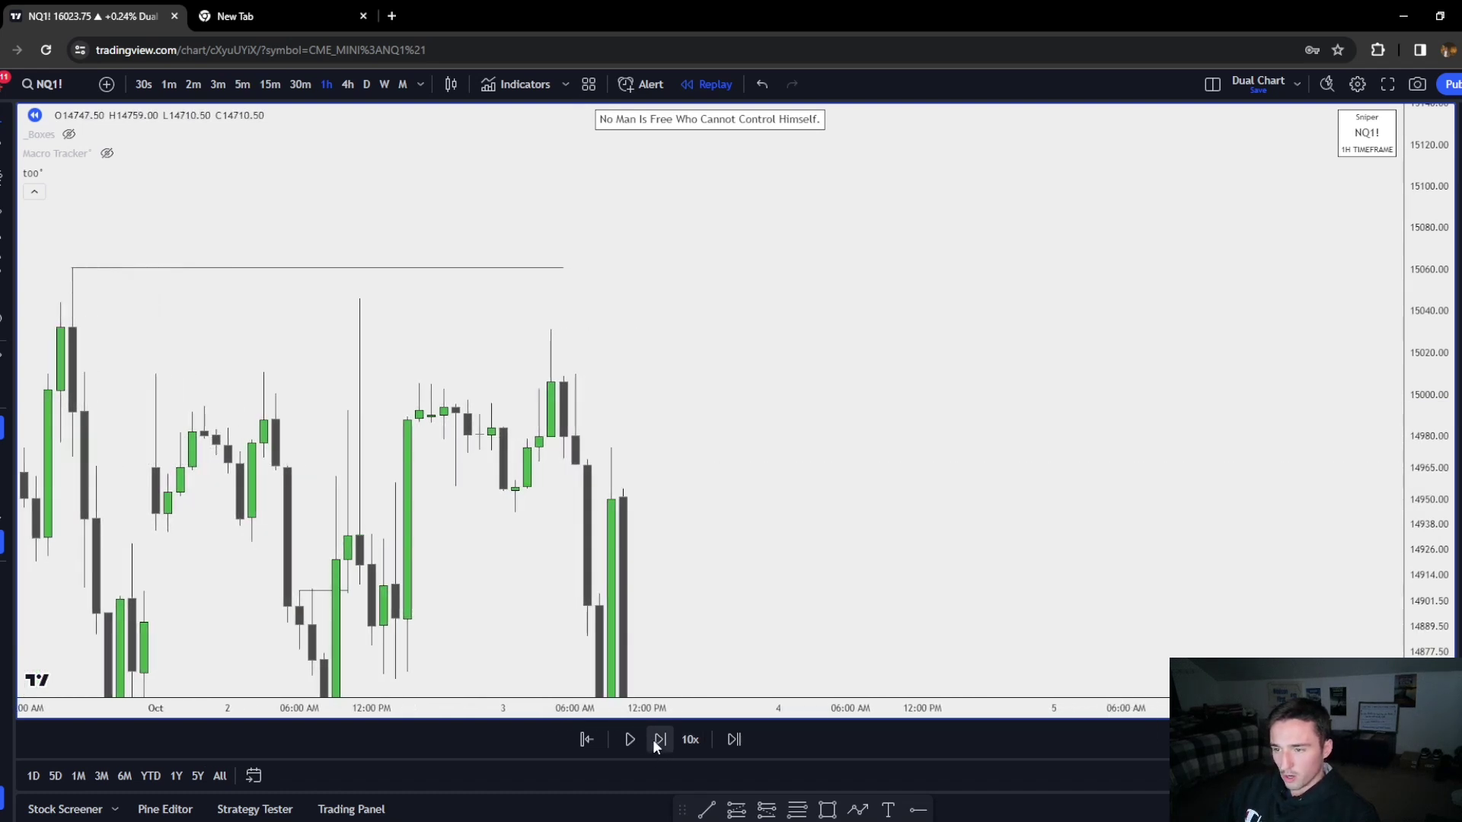
Advance the replay to the 3 Oct 07:00 PM candle
left_click(656, 742)
left_click(657, 742)
left_click(656, 742)
left_click(656, 743)
left_click(656, 742)
left_click(656, 742)
Draw a rectangle over the 3 Oct gap above 14905.00, extended past the newest candle, and extend the 14811.00 line to 3 Oct 09:00 AM
left_click_drag(796, 282, 810, 383)
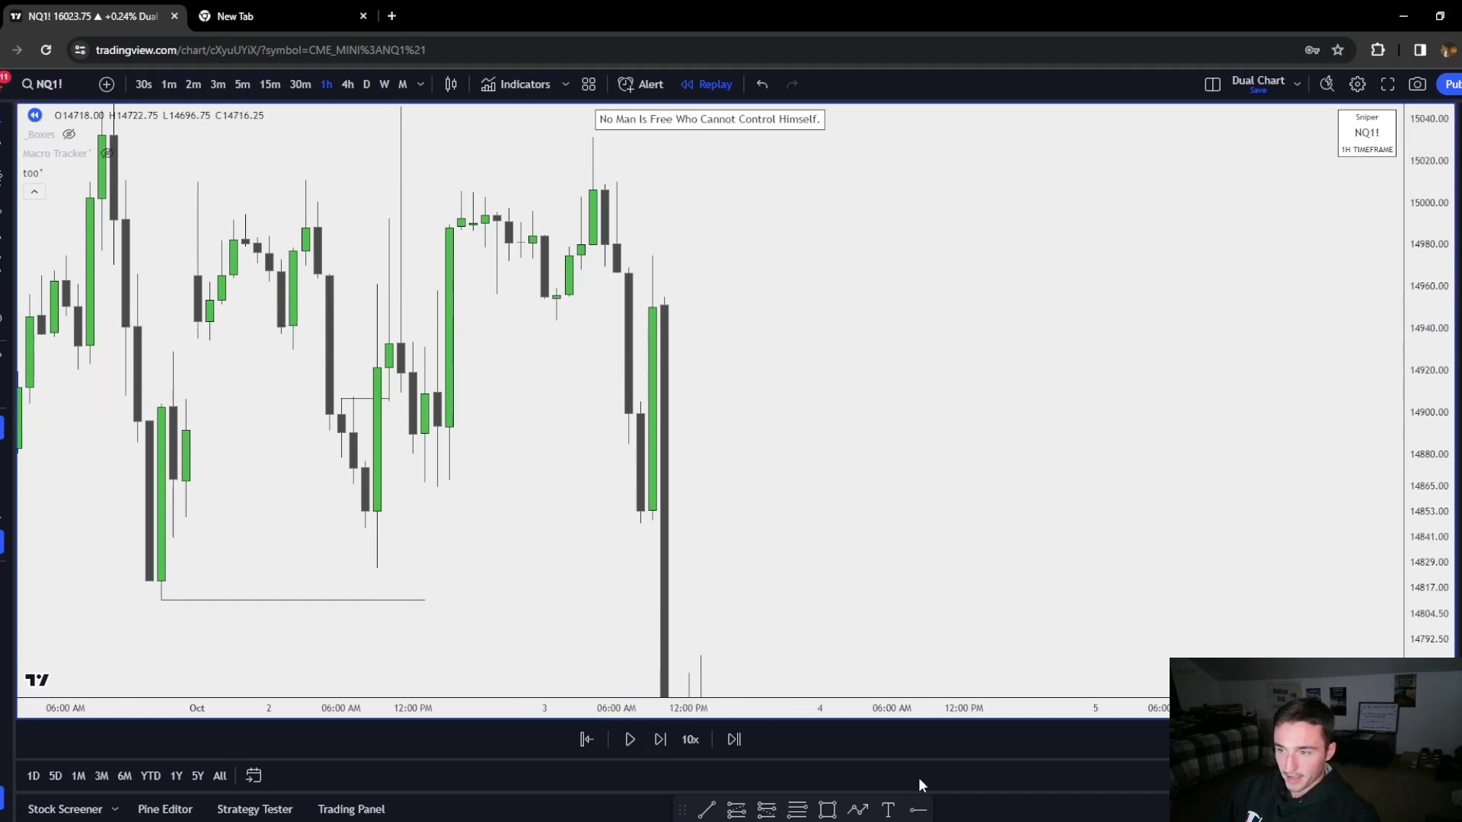
left_click(639, 401)
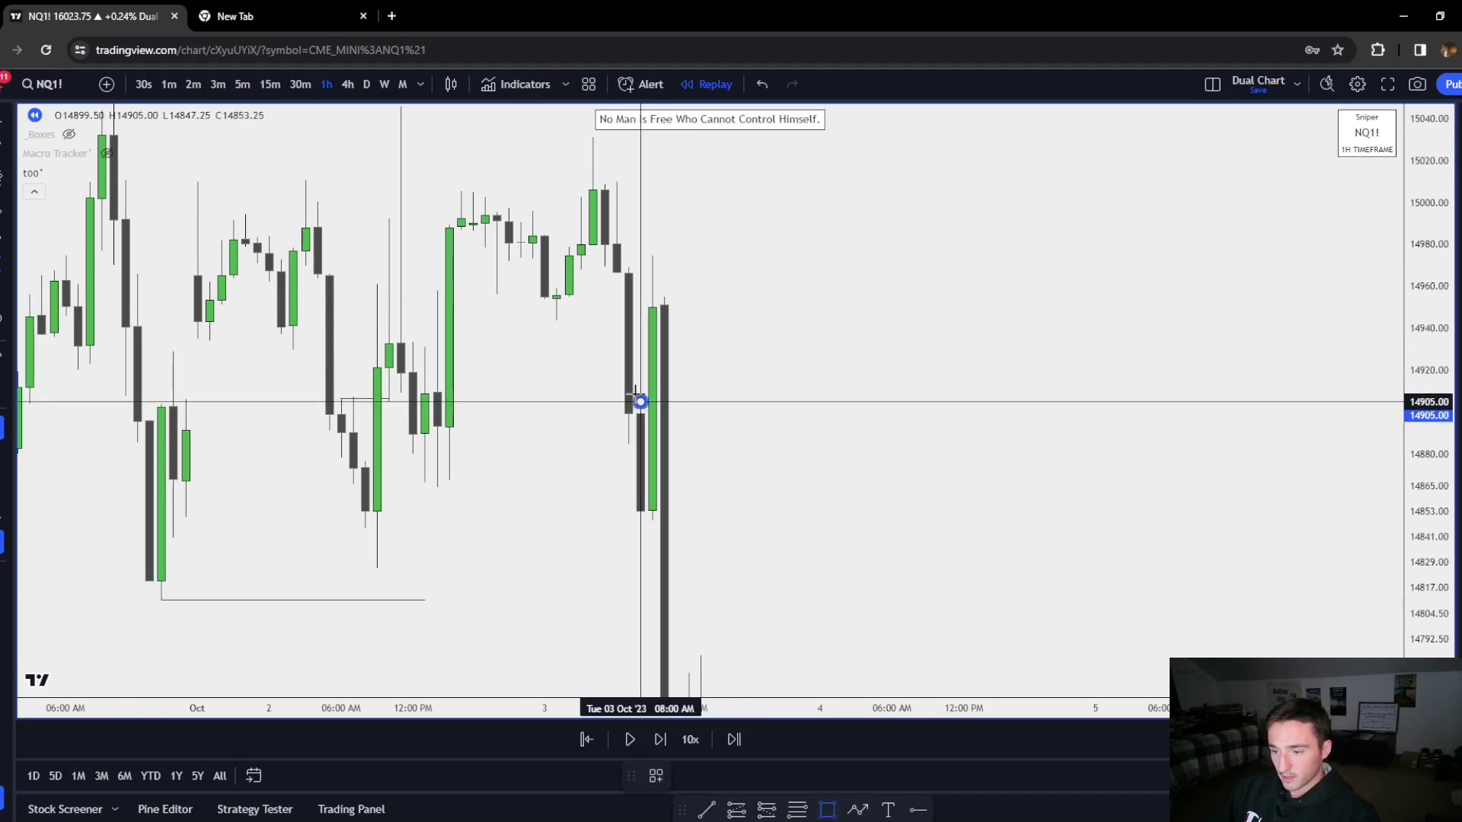
left_click(616, 277)
left_click_drag(640, 337, 820, 336)
left_click_drag(805, 542, 844, 400)
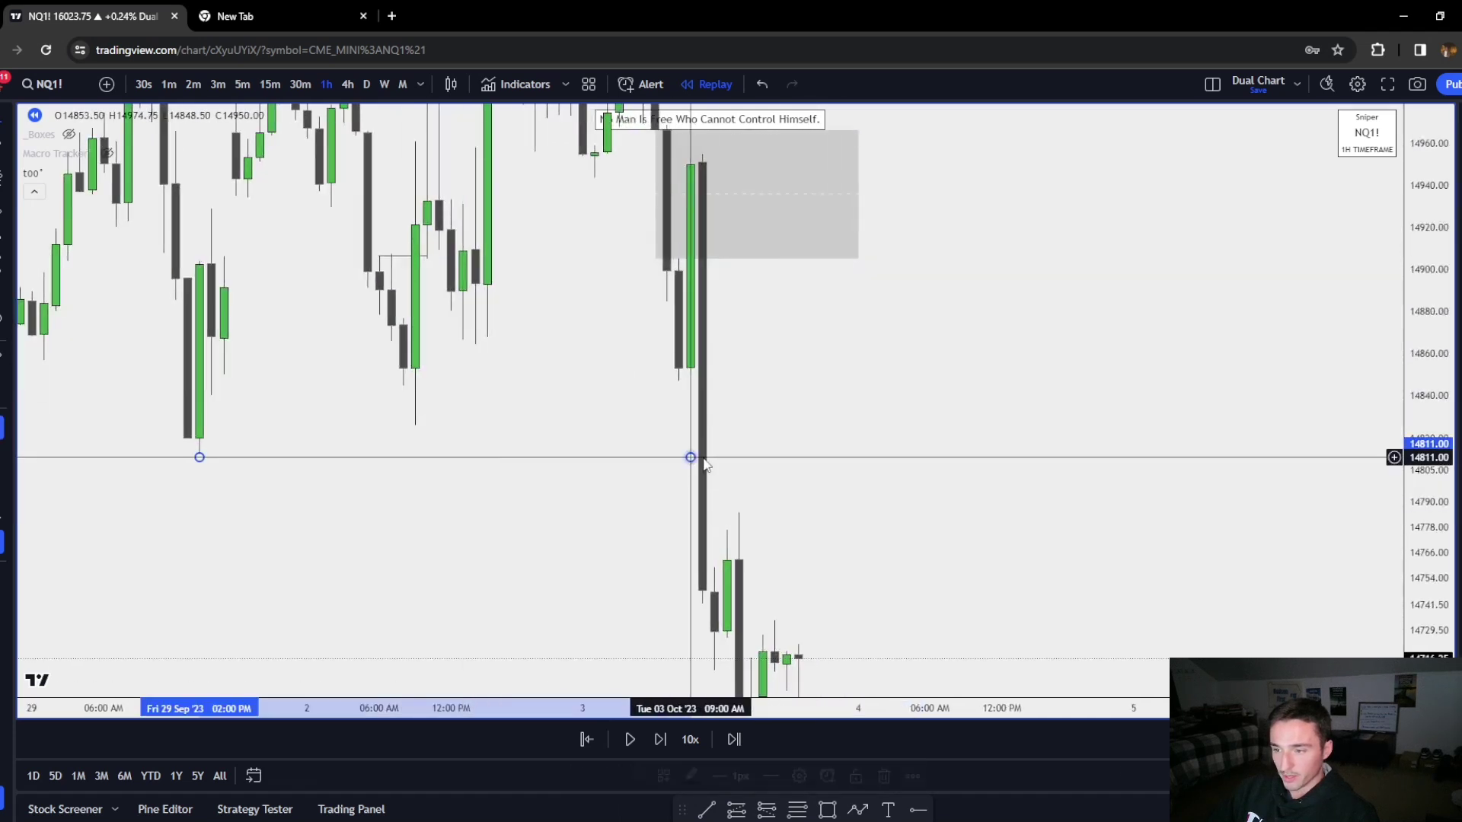
left_click(691, 457)
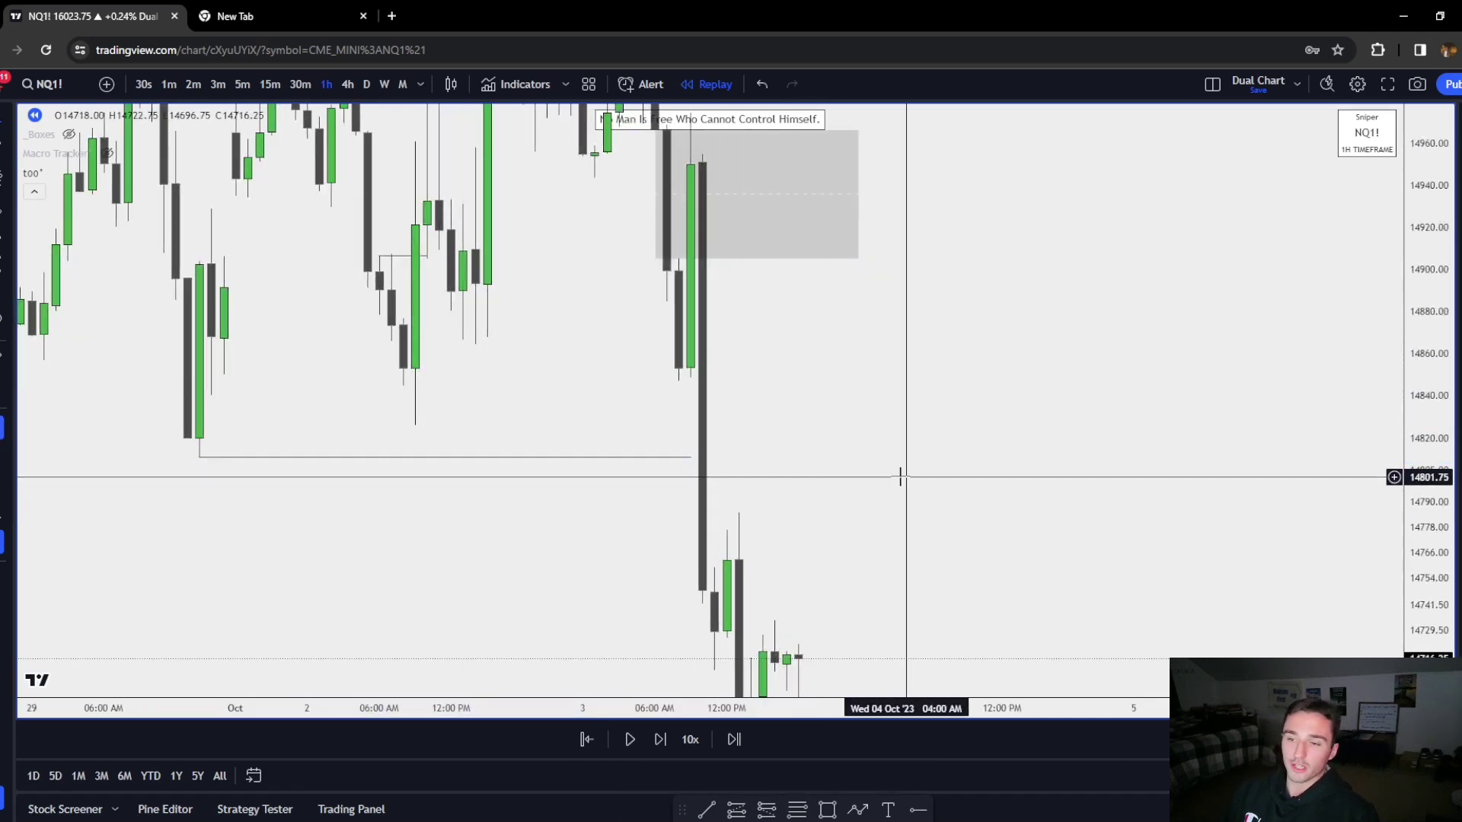
Delete the 3 Oct gap rectangle and the horizontal trend lines around the 29 Sep to 3 Oct candles
left_click_drag(893, 290, 919, 407)
left_click(765, 313)
key("Delete")
left_click_drag(694, 320, 767, 431)
left_click_drag(286, 691, 785, 106)
key("Delete")
Draw a rectangle over the 3 Oct gap from about 14848 down to 14760 and extend it to the right
scroll(990, 452, "down", 3)
left_click_drag(1066, 457, 989, 530)
scroll(816, 516, "up", 3)
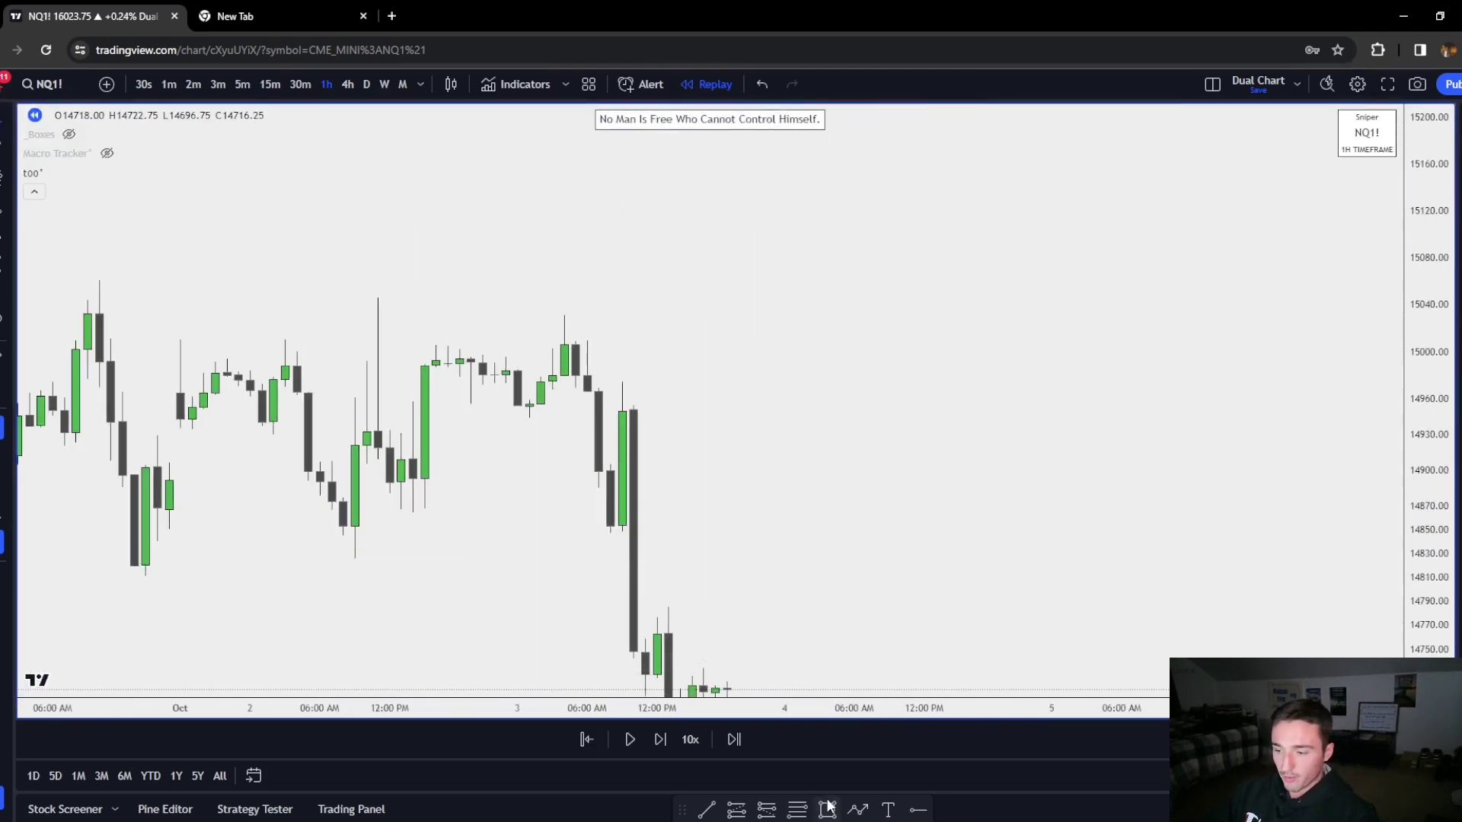
left_click(623, 533)
left_click(645, 638)
left_click_drag(645, 585, 715, 586)
Draw a horizontal trend line at about 14658 from the 28 Sep morning low to 3 Oct 04:00 PM
mouse_move(871, 613)
left_mouse_down()
mouse_move(1062, 363)
mouse_move(1063, 336)
left_mouse_up()
scroll(1061, 339, "down", 3)
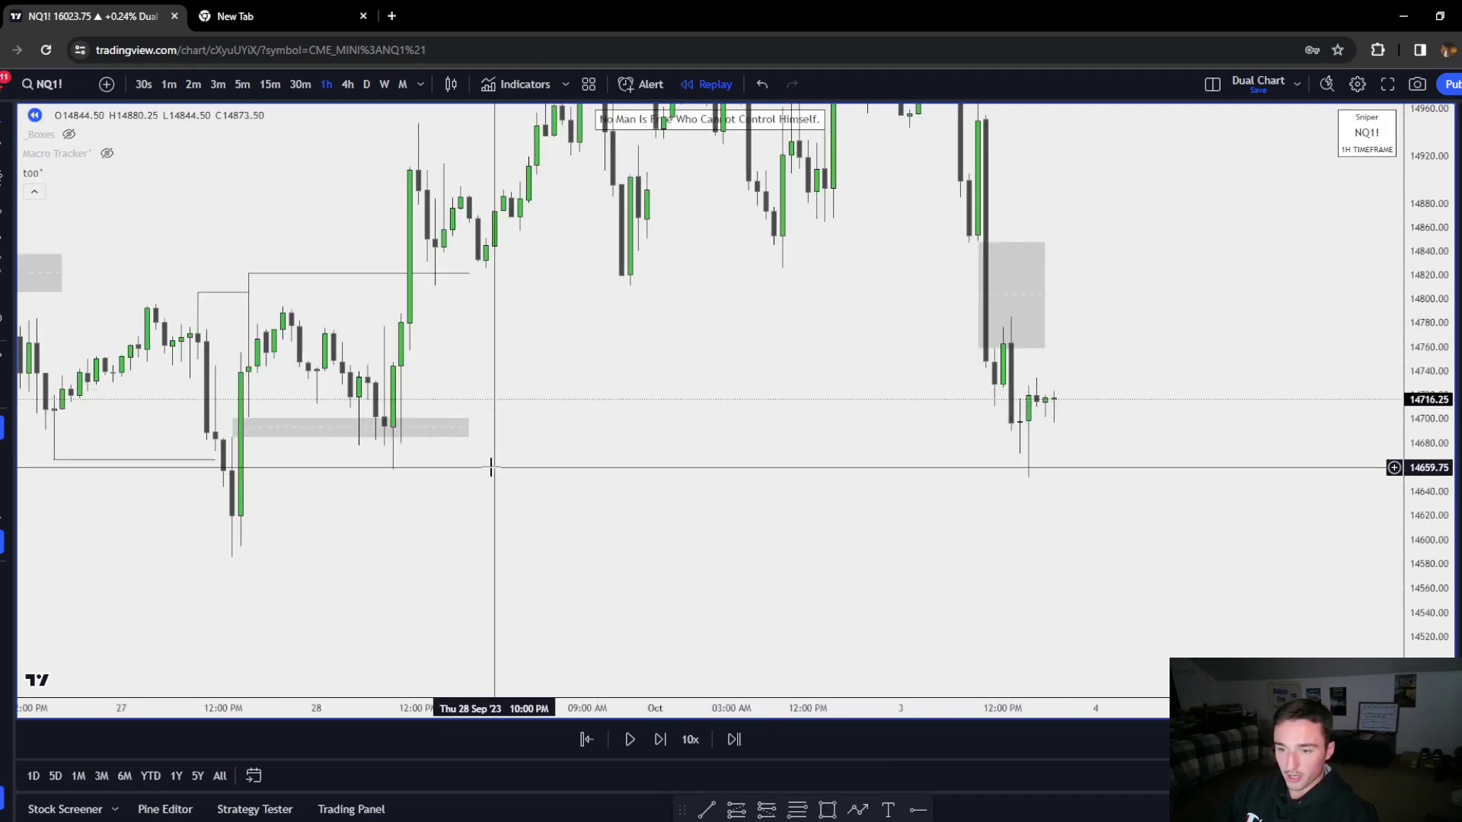
scroll(412, 467, "up", 2)
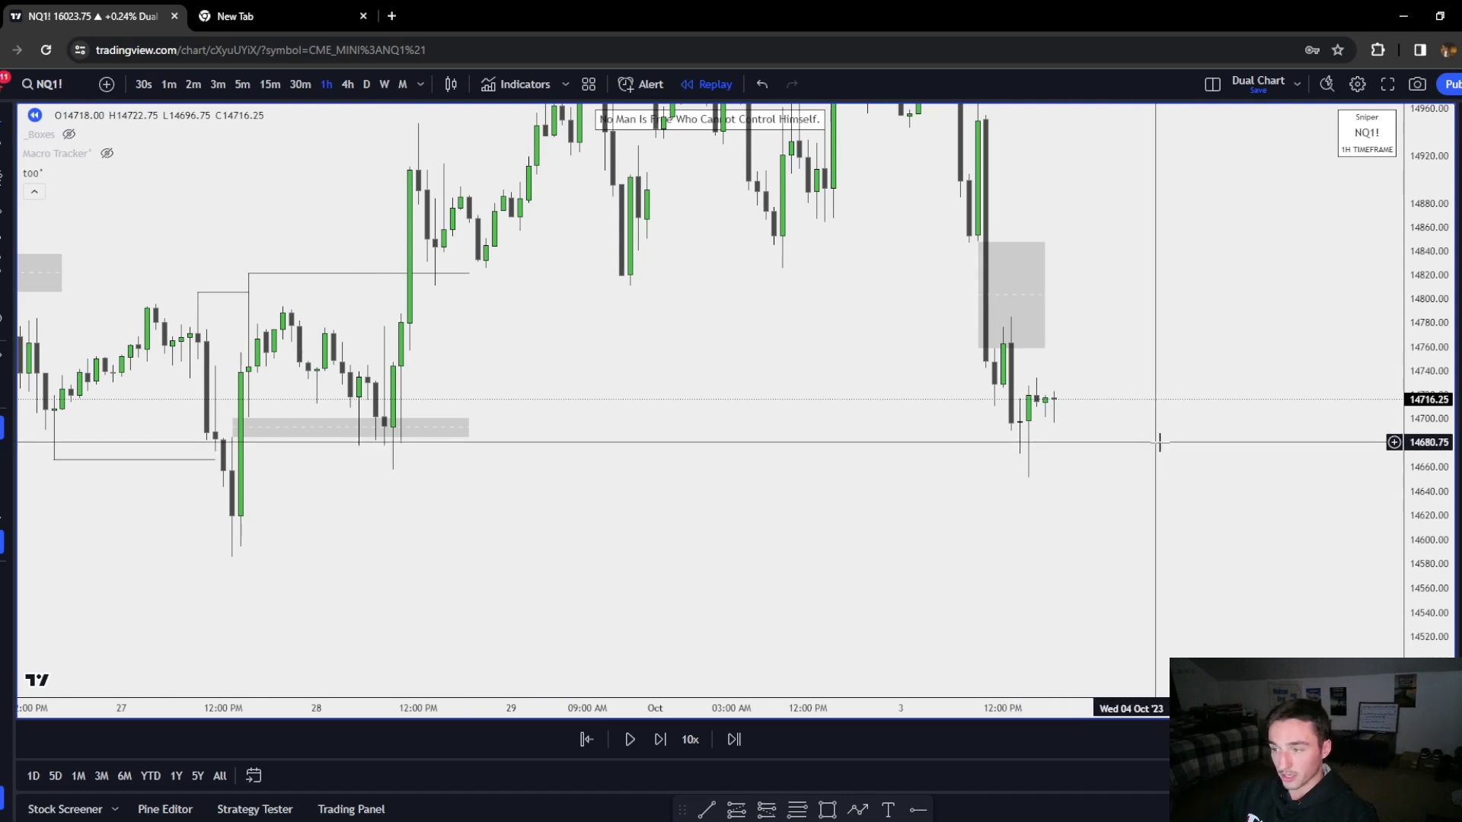
scroll(1138, 449, "right", 3)
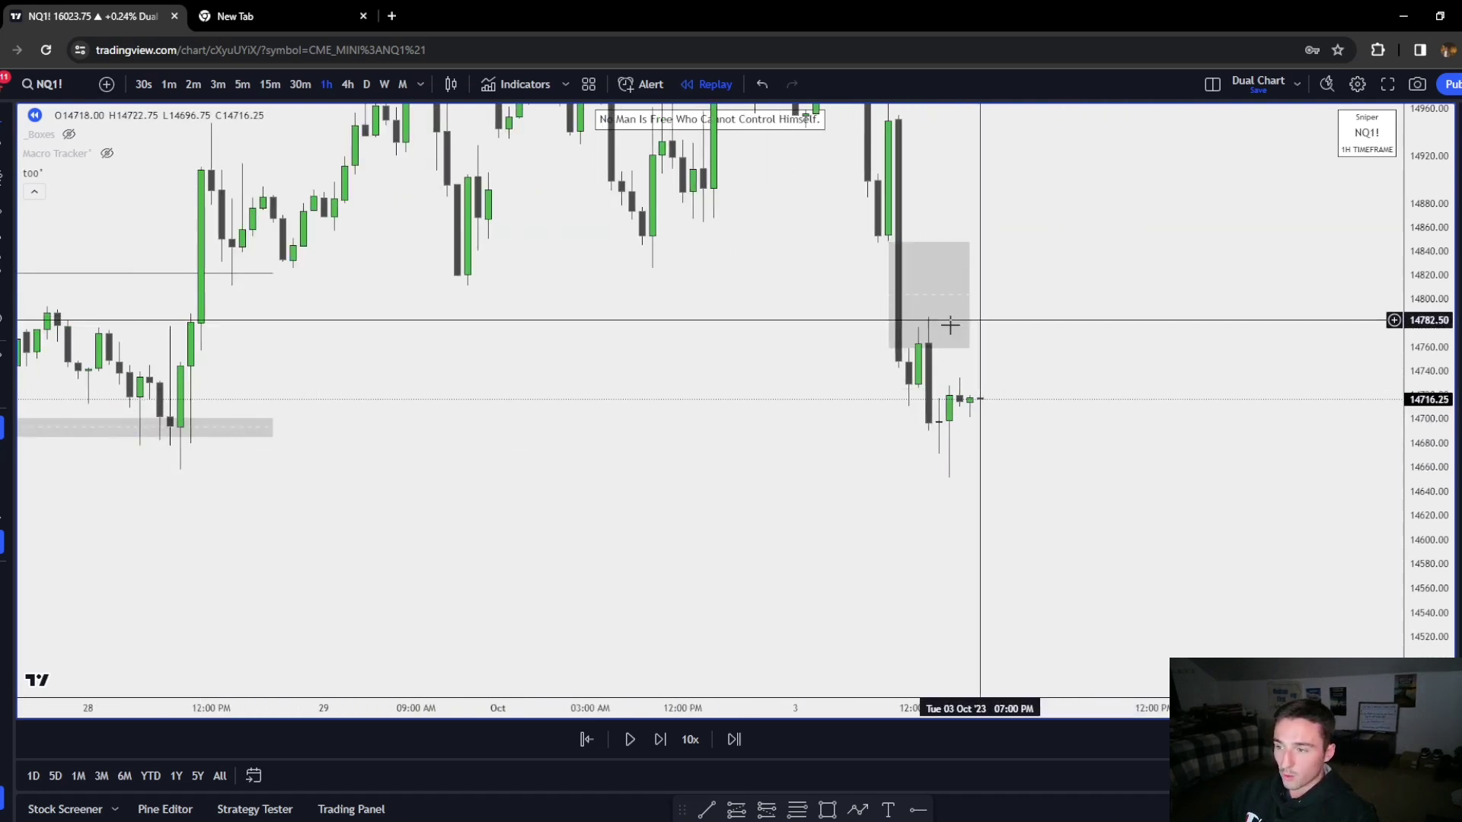
left_click(184, 470)
left_click(982, 584)
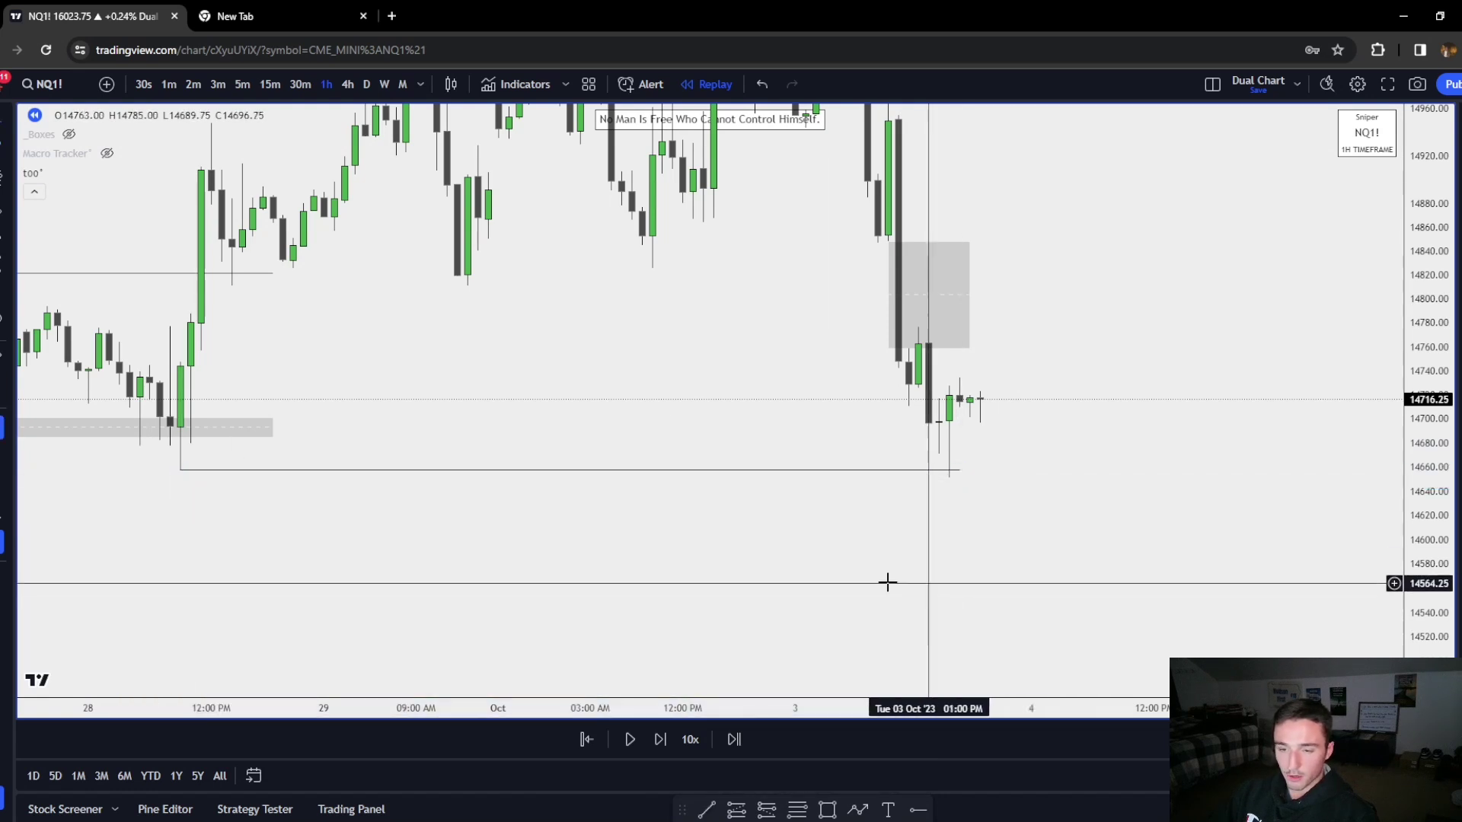
Advance the replay to the 4 Oct 04:00 AM candle
scroll(955, 586, "down", 4)
left_click(660, 739)
left_click(663, 737)
left_click(662, 738)
left_click(662, 737)
left_click(663, 738)
left_click(663, 738)
left_click(662, 738)
left_click(663, 739)
left_click(662, 739)
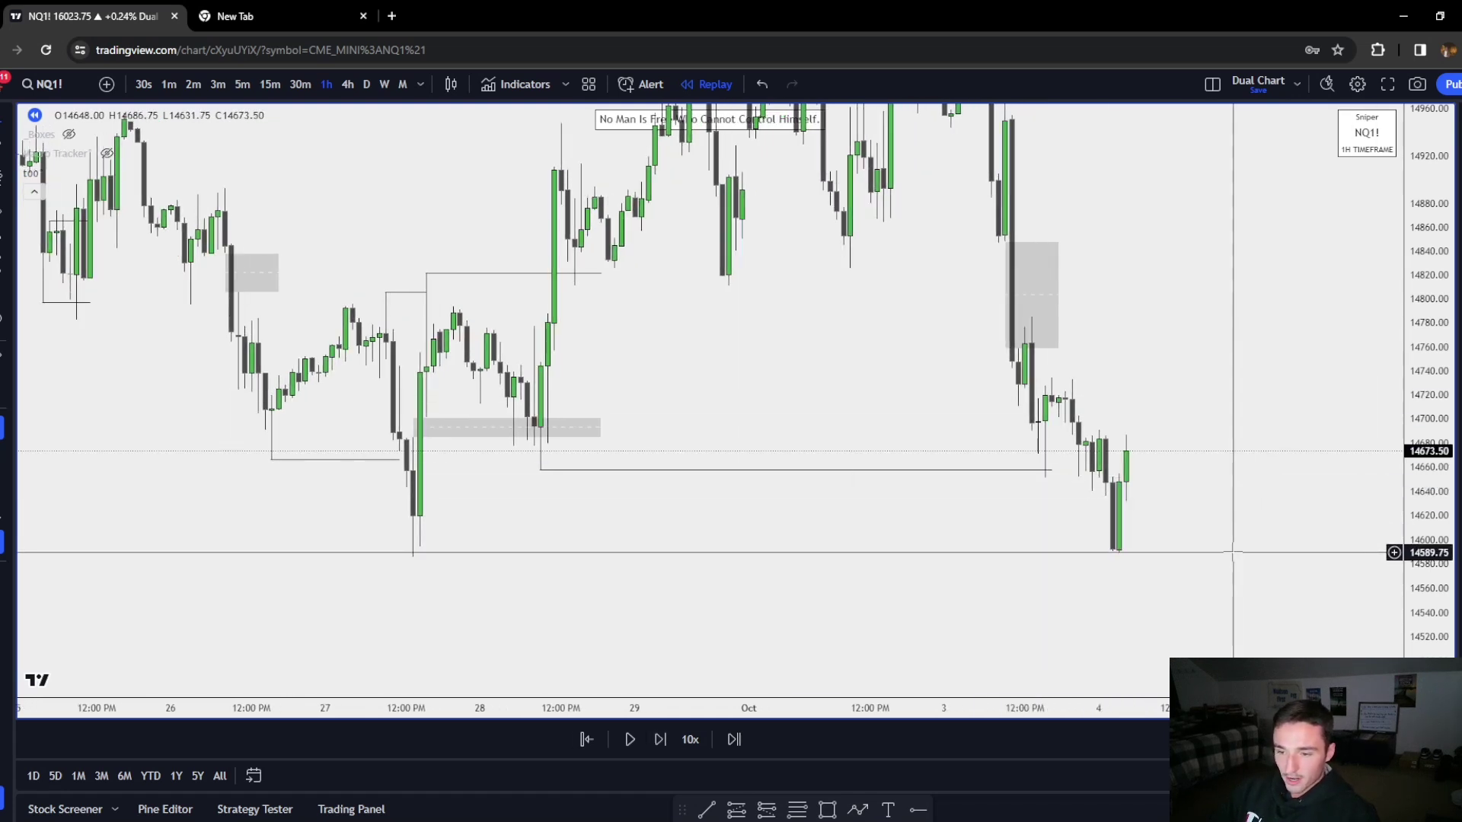
Advance the replay to the 4 Oct 10:00 AM candle
left_click_drag(1233, 552, 872, 577)
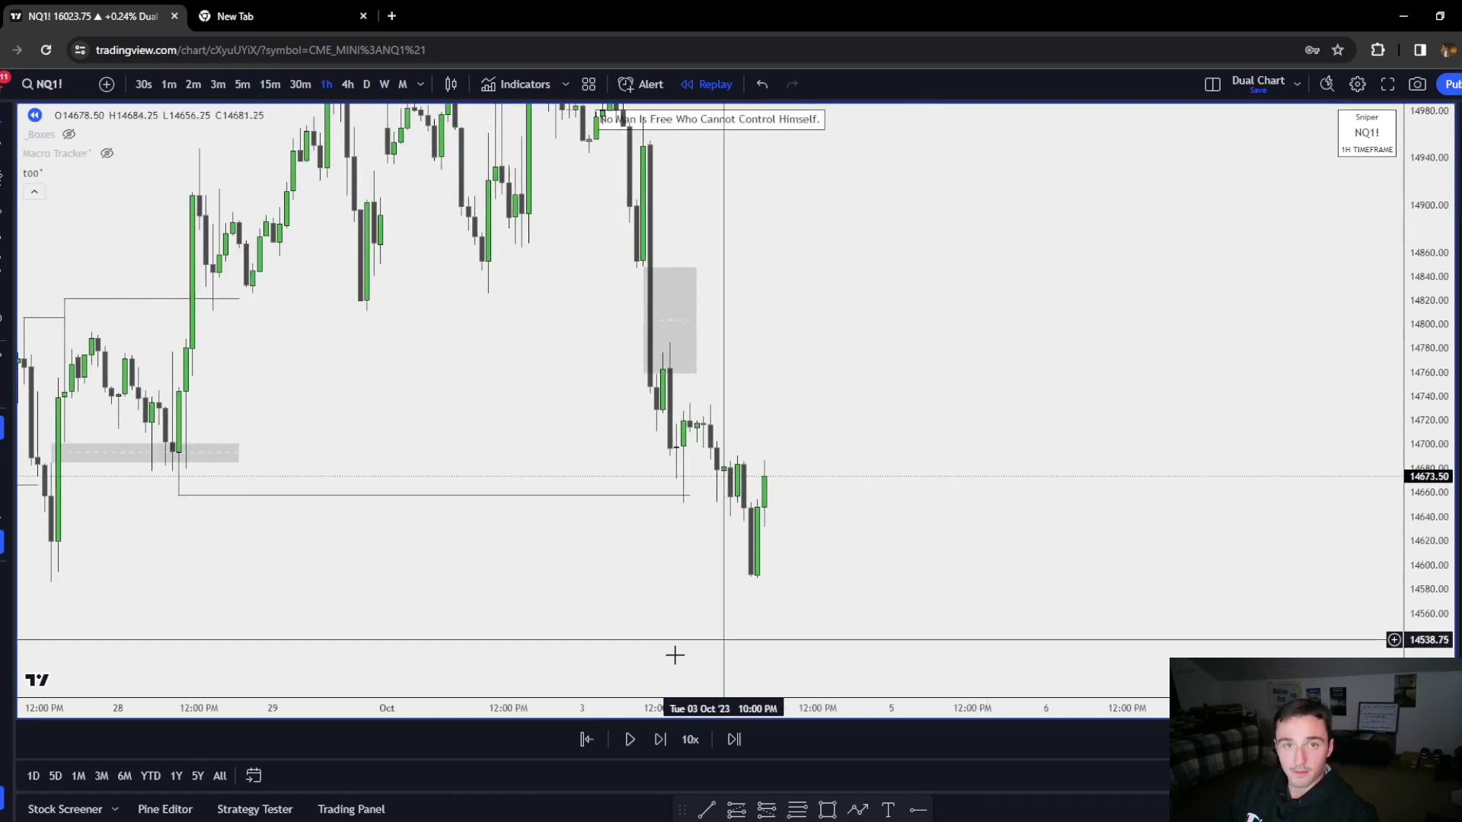
left_click(660, 739)
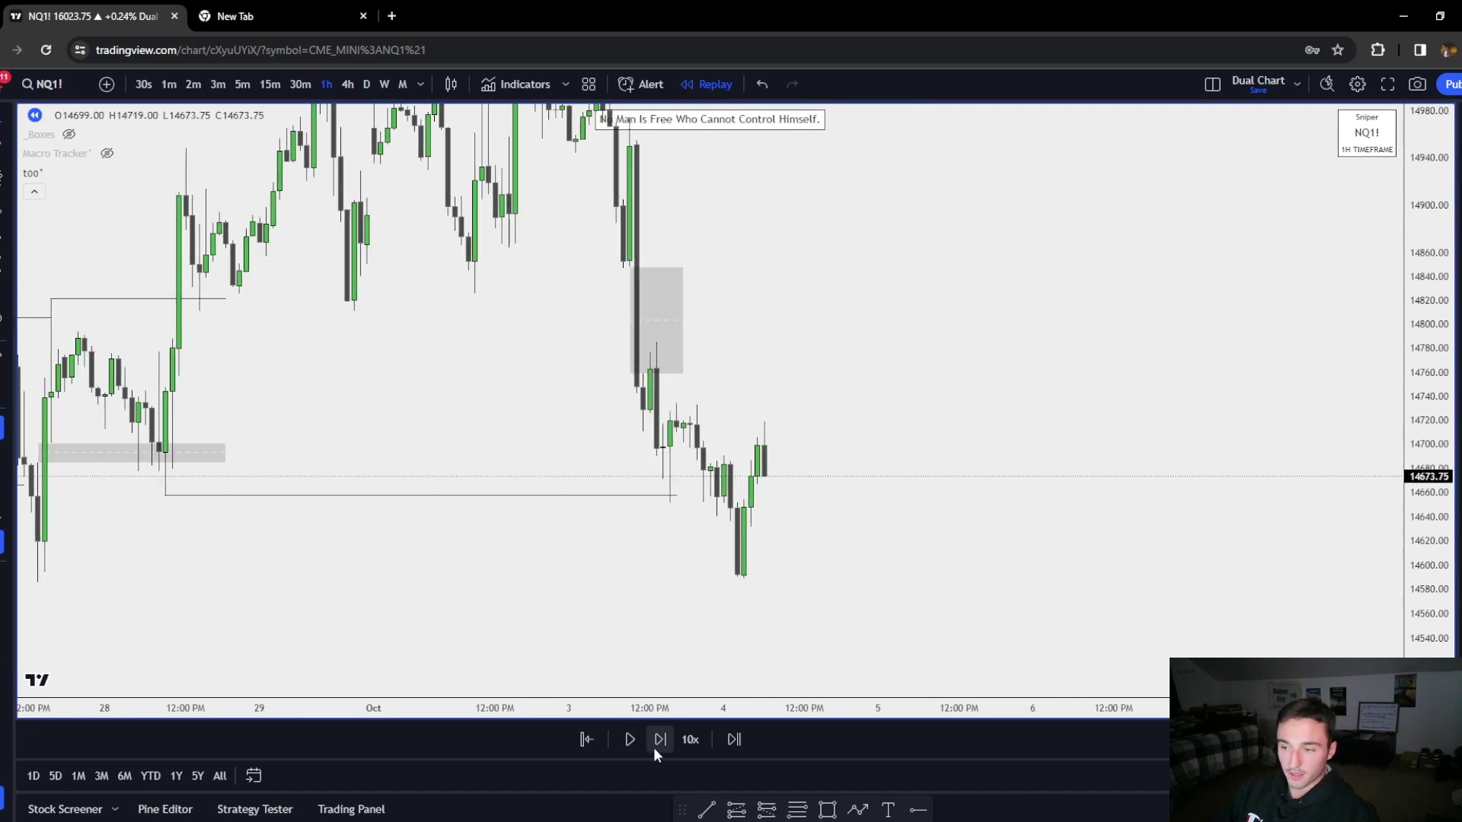
left_click(659, 739)
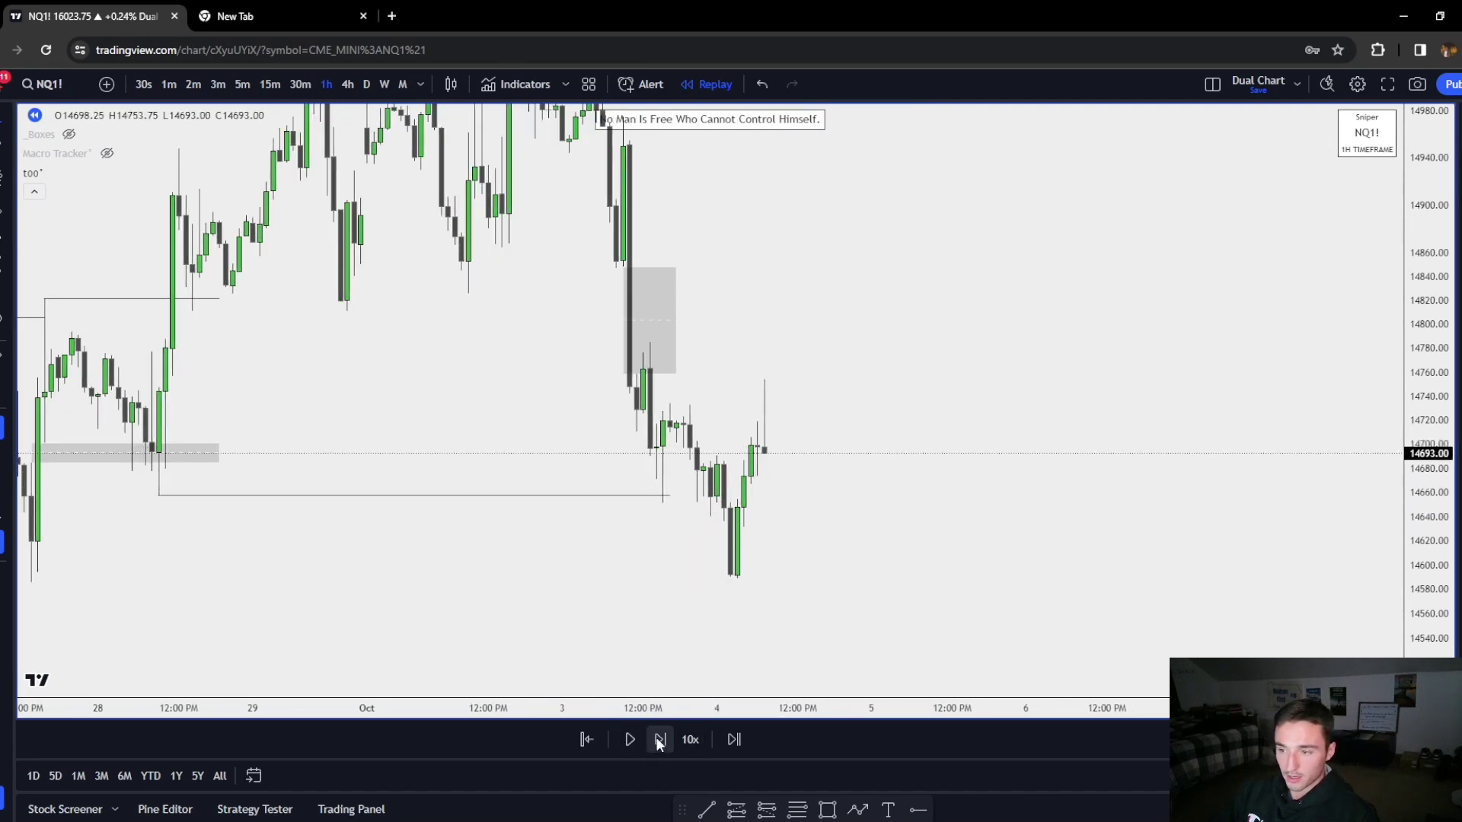
left_click(659, 739)
left_click(660, 740)
left_click(659, 739)
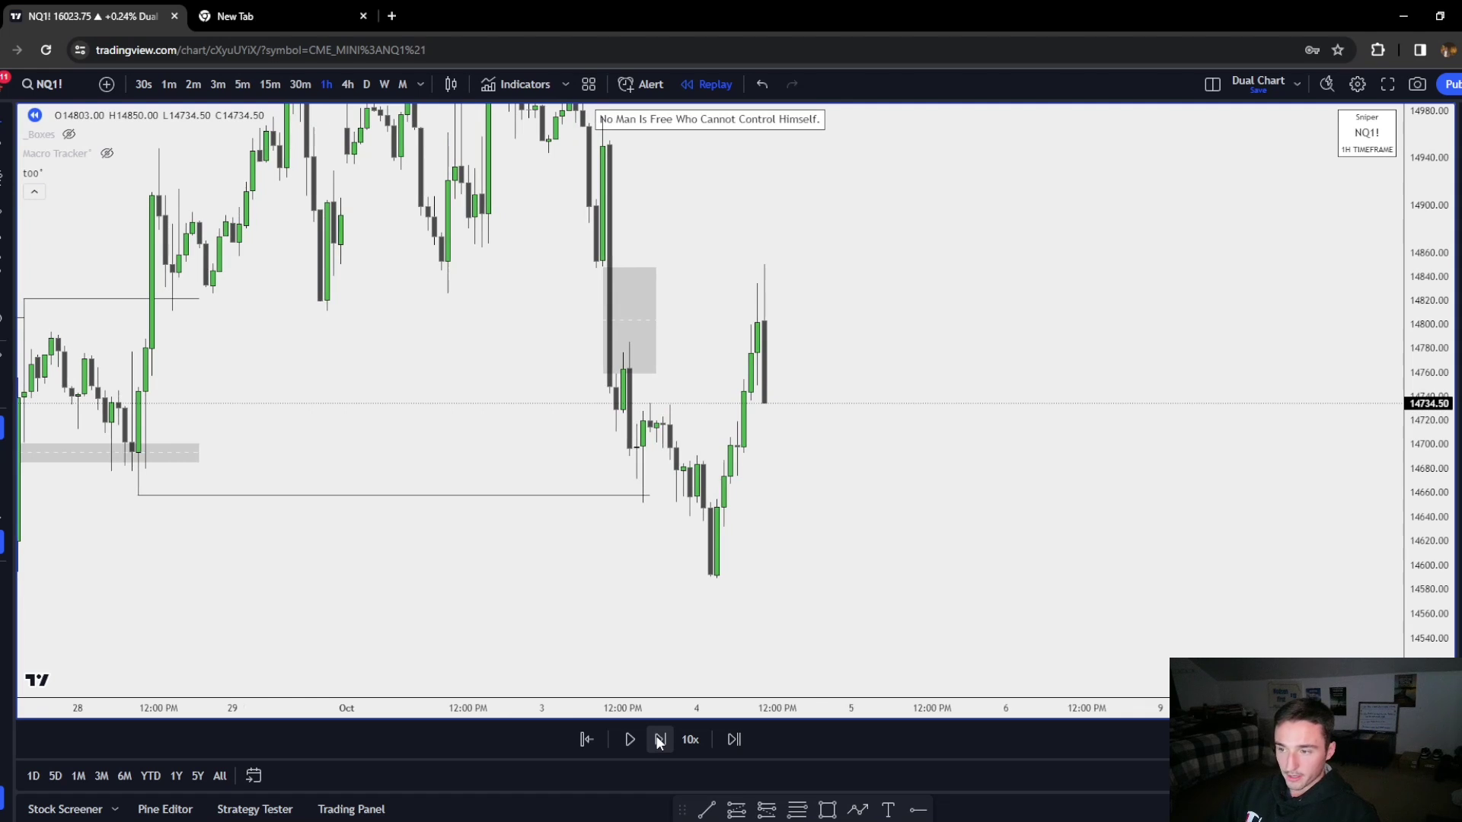
Advance the replay to the 5 Oct 05:00 AM candle
left_click_drag(853, 518, 841, 570)
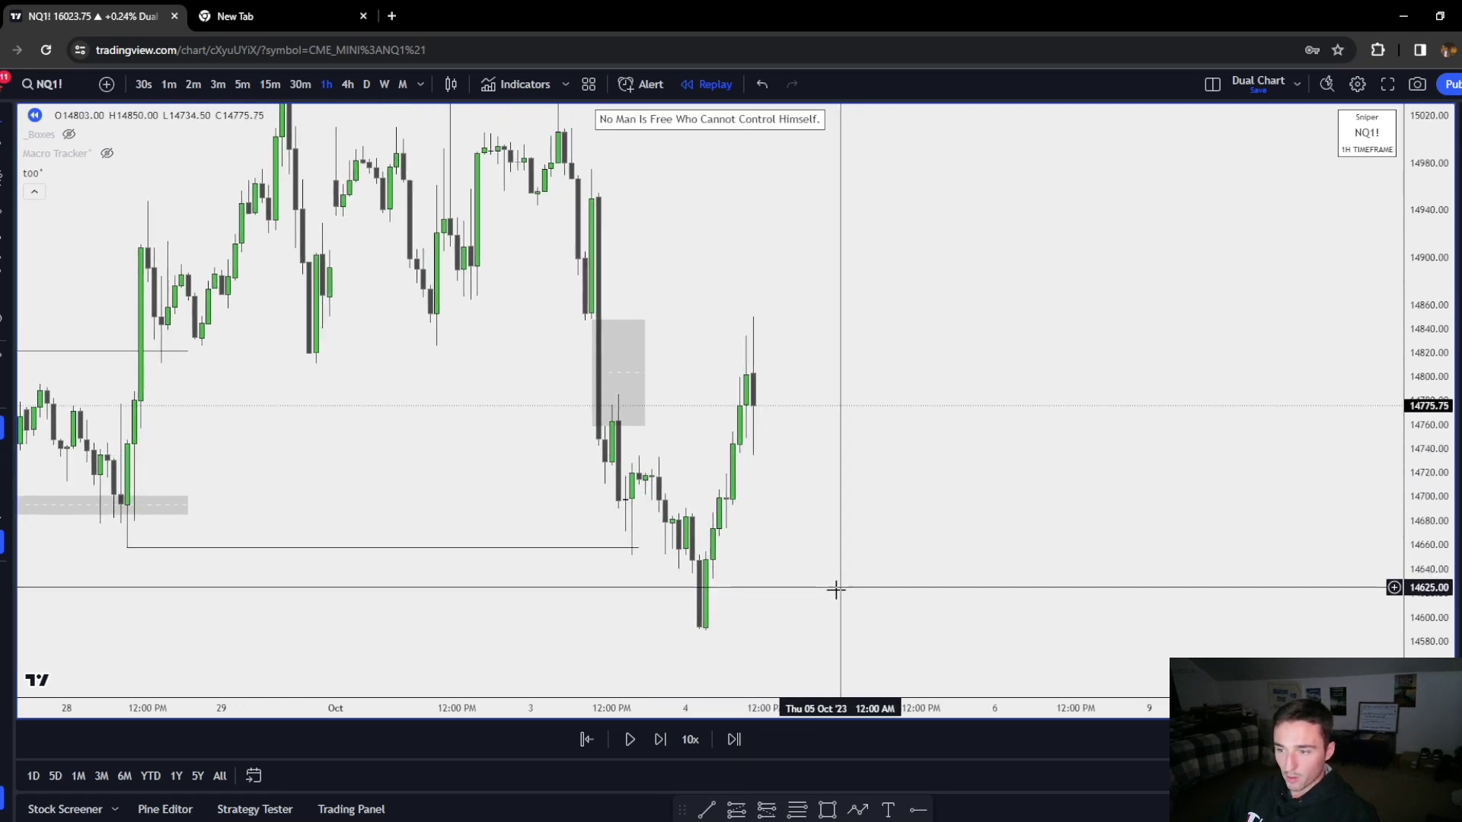
left_click(654, 743)
key("shift+Right")
left_click(666, 730)
left_click(667, 731)
left_click(667, 731)
left_click(667, 731)
left_click(667, 729)
left_click(666, 729)
left_click(667, 729)
left_click(666, 729)
left_click(662, 737)
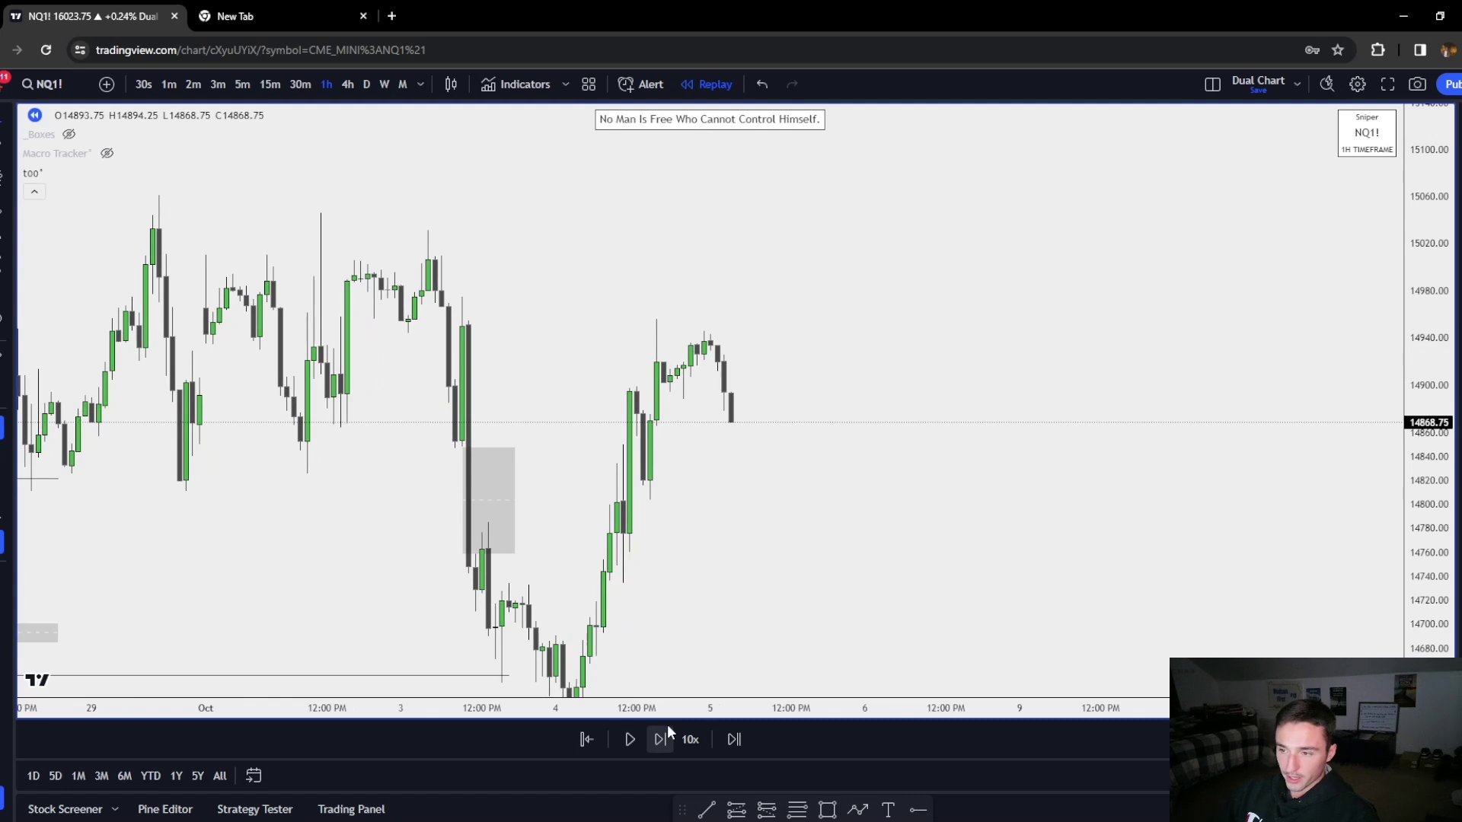
left_click(667, 726)
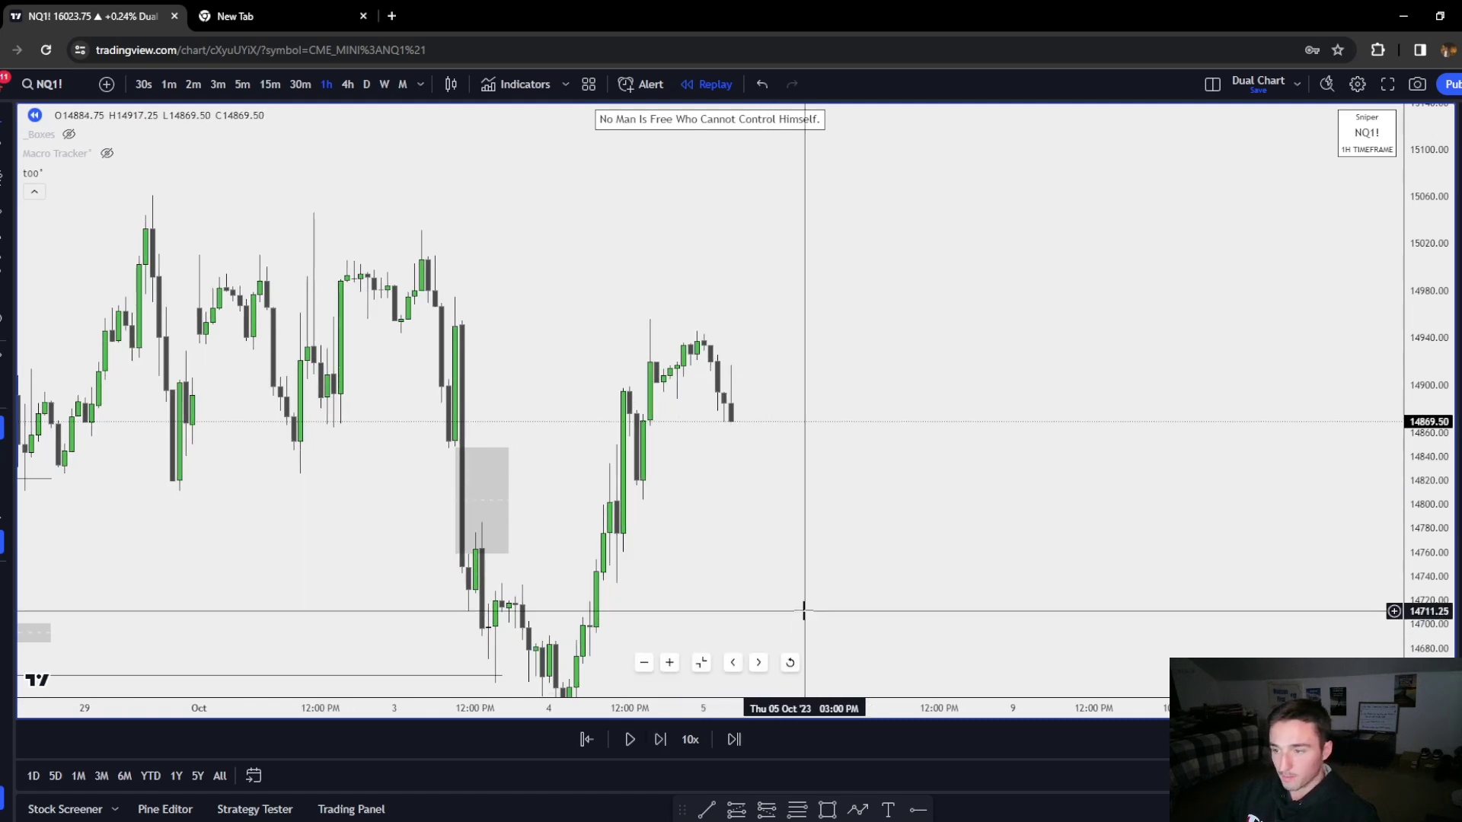
left_click(660, 741)
left_click(660, 741)
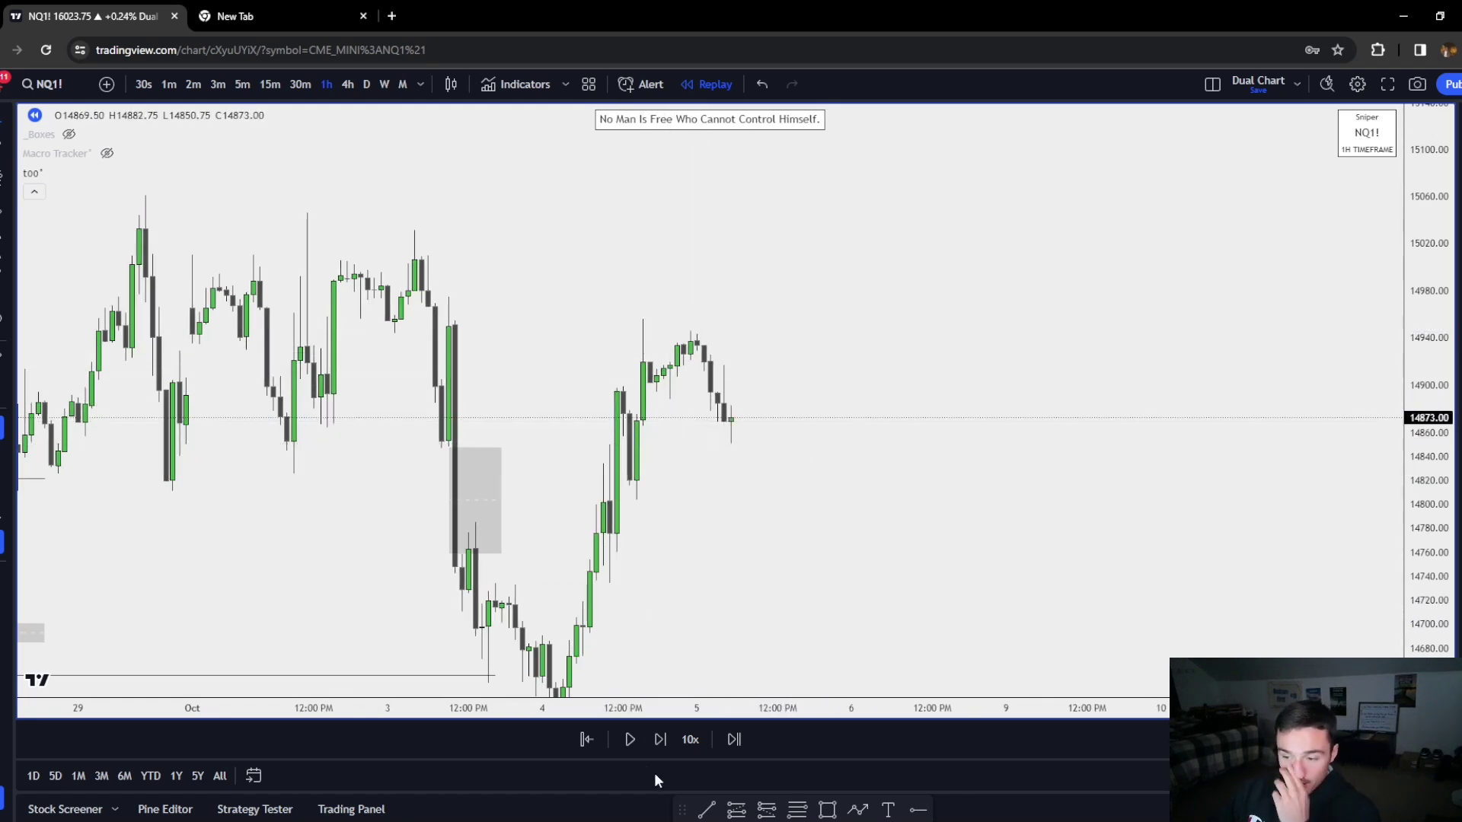
Draw a horizontal trend line at 14804.00 from the 4 Oct 02:00 PM low to 5 Oct 04:00 PM
left_click(707, 811)
left_click(630, 486)
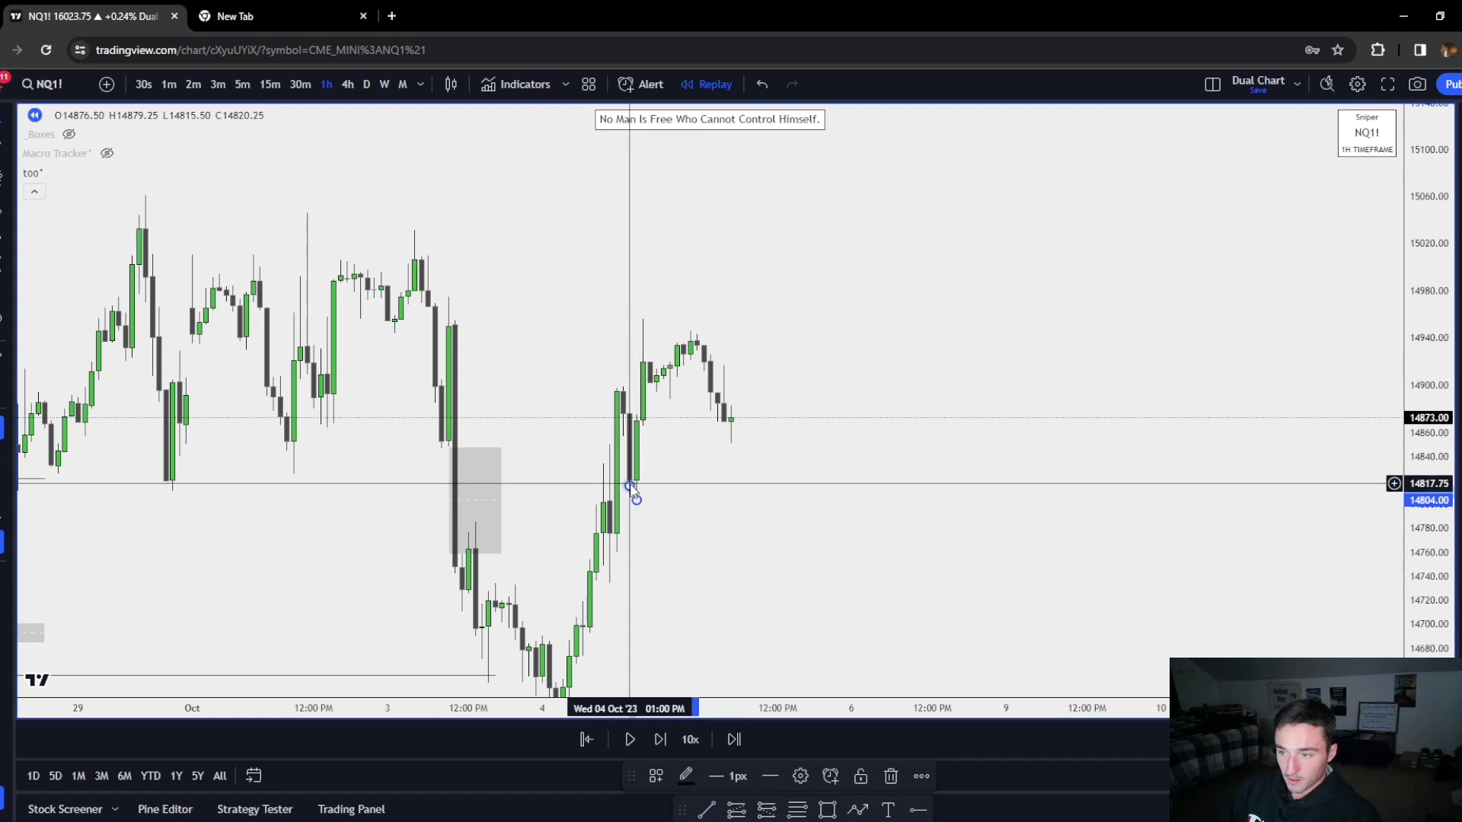
left_click(805, 500)
Advance the replay to the 5 Oct 01:00 PM candle
left_click(658, 746)
left_click(658, 746)
left_click(658, 746)
left_click(657, 743)
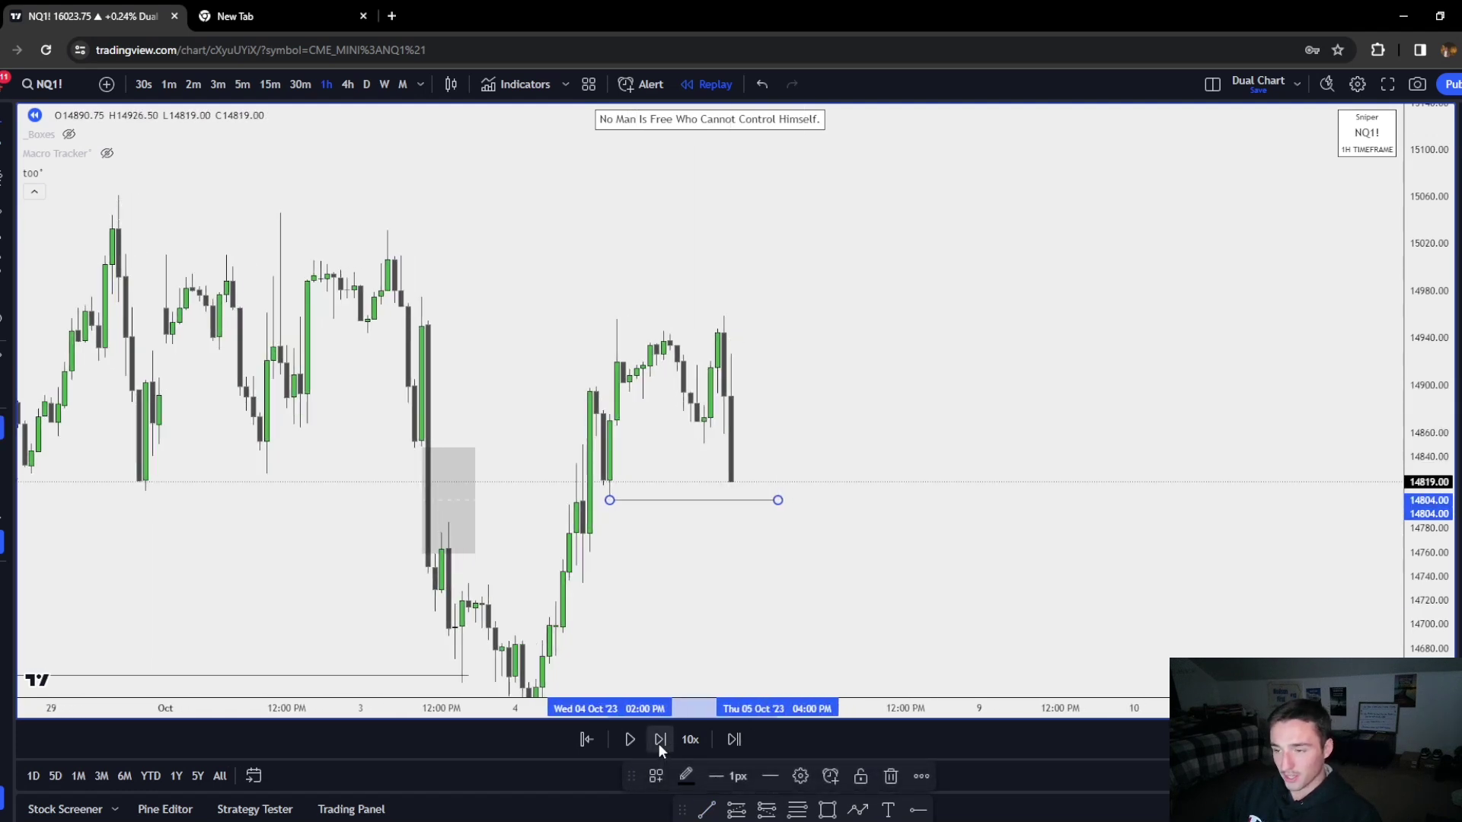
left_click(658, 743)
left_click_drag(877, 585, 863, 517)
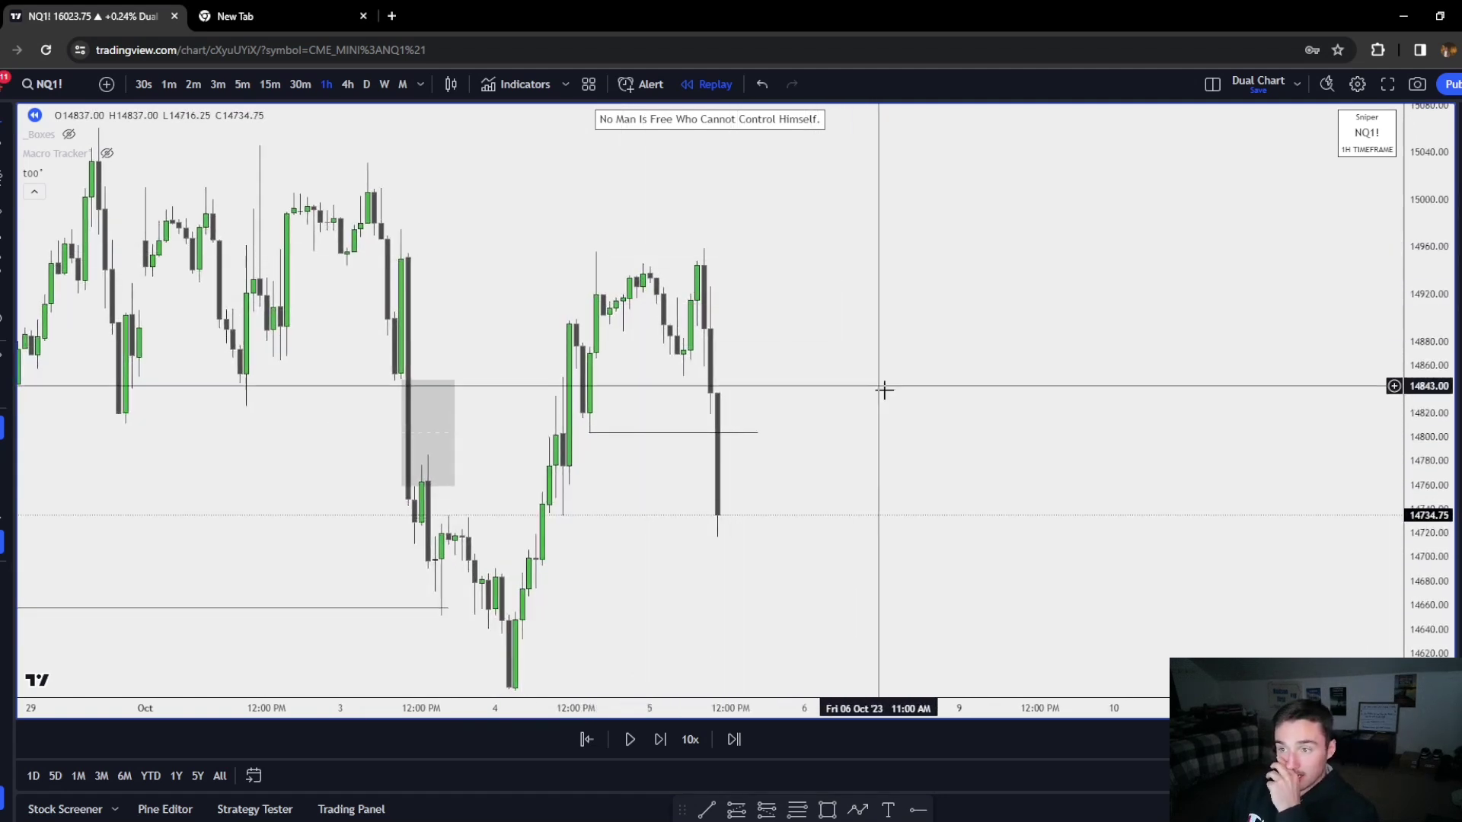
left_click_drag(875, 435, 877, 315)
left_click(664, 737)
left_click(665, 733)
left_click(665, 731)
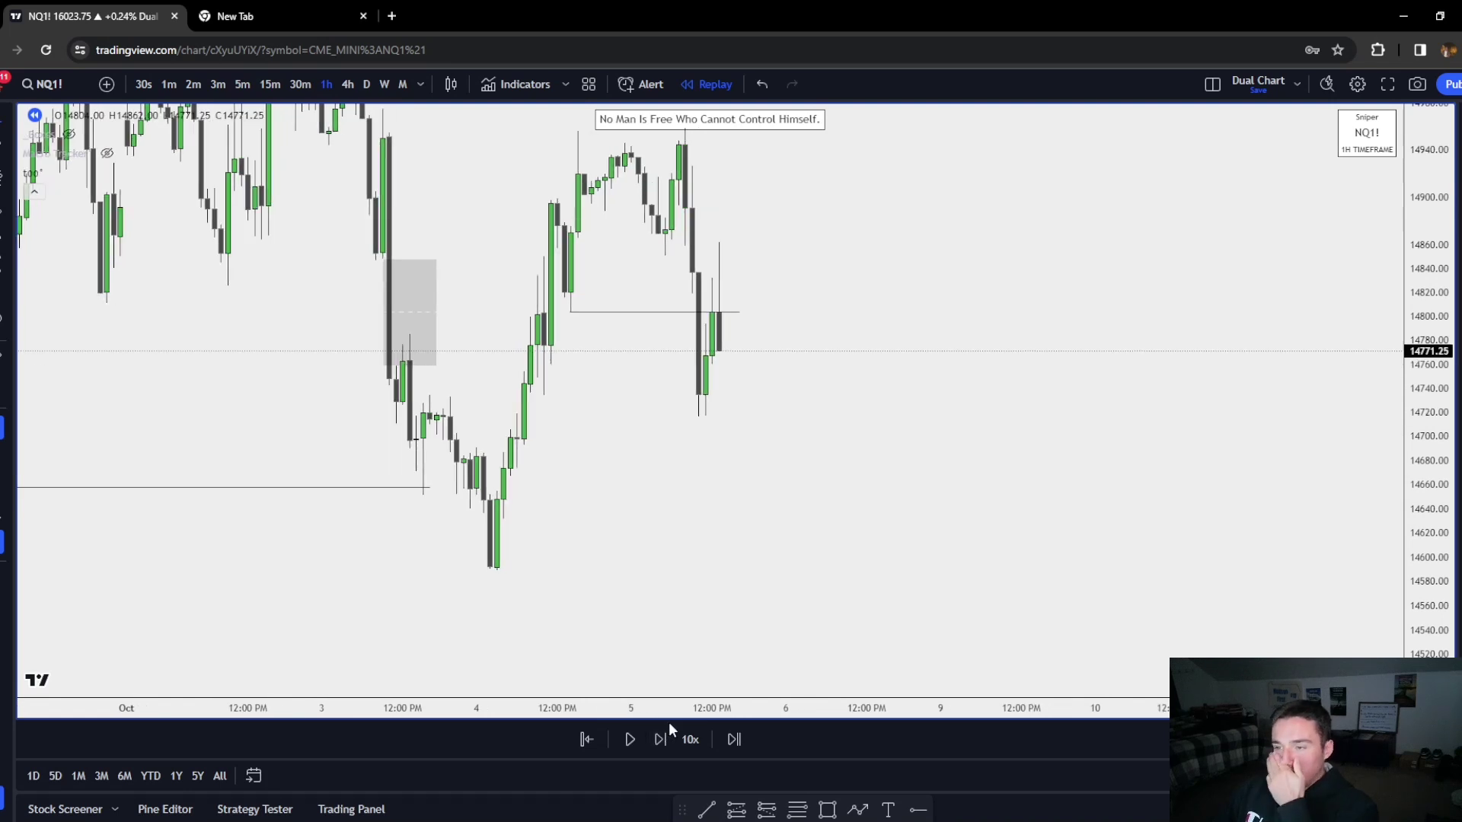
Advance the replay to the 6 Oct 10:00 AM candle
left_click_drag(806, 337, 787, 398)
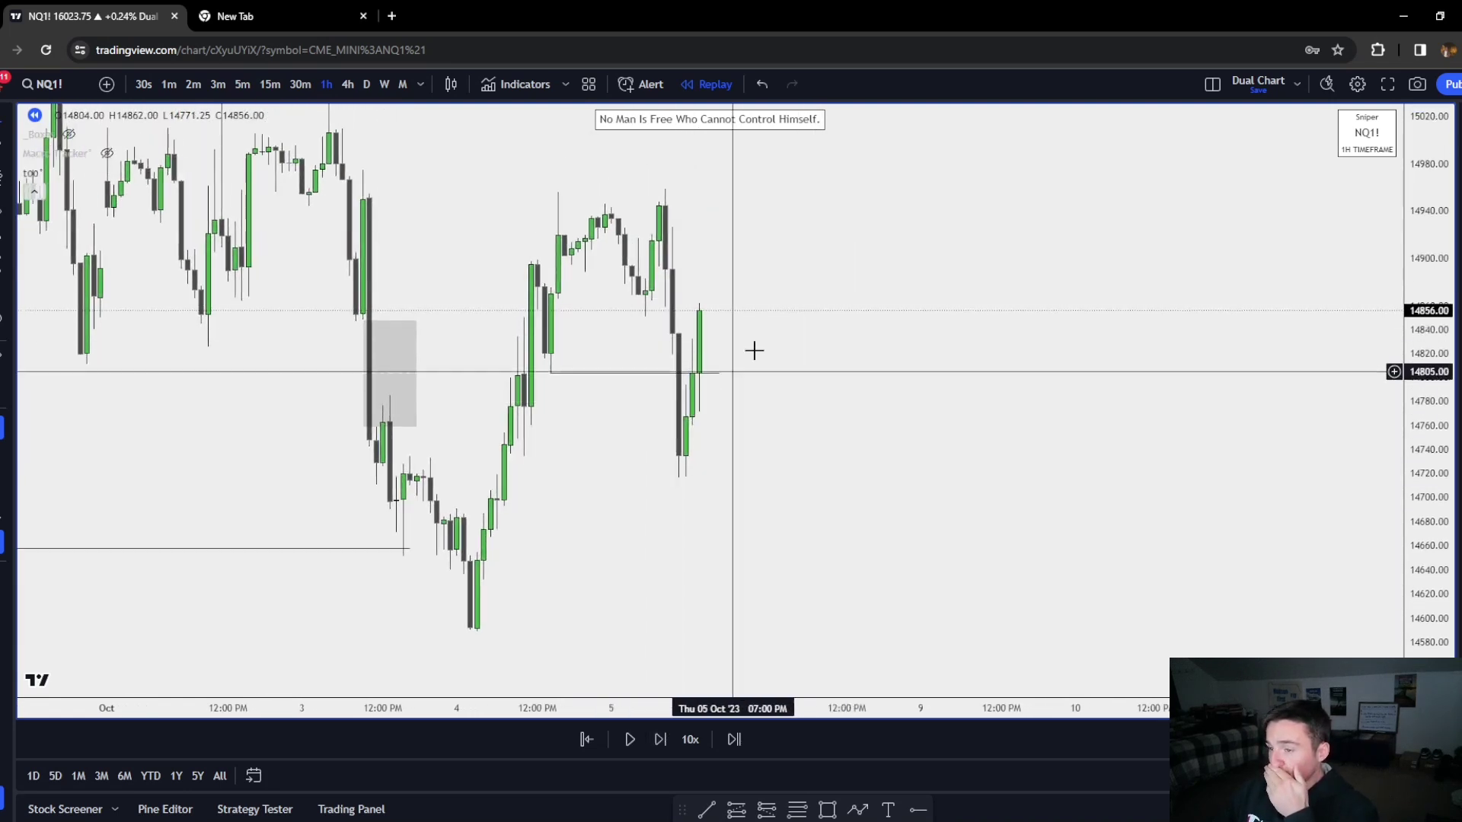
left_click(660, 740)
left_click(659, 739)
left_click(659, 740)
left_click(660, 739)
left_click(660, 739)
left_click(659, 739)
left_click(660, 739)
left_click(659, 739)
left_click(659, 739)
left_click(659, 739)
left_click(659, 739)
left_click(660, 739)
left_click(659, 740)
left_click(659, 739)
left_click(660, 740)
left_click(659, 739)
left_click(660, 739)
left_click(660, 739)
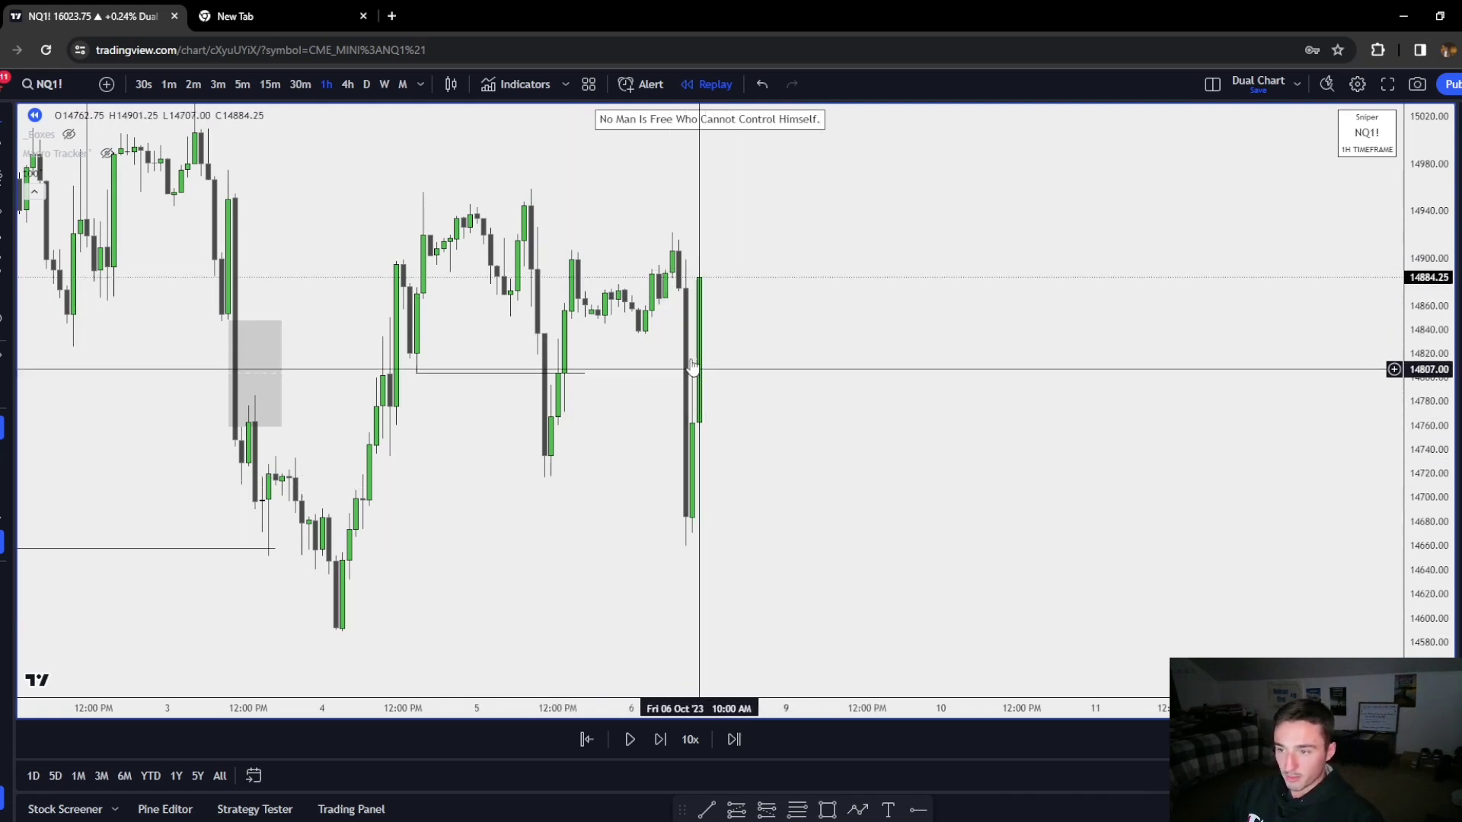
Advance the replay to the 9 Oct 10:00 AM candle
left_click_drag(792, 549, 783, 583)
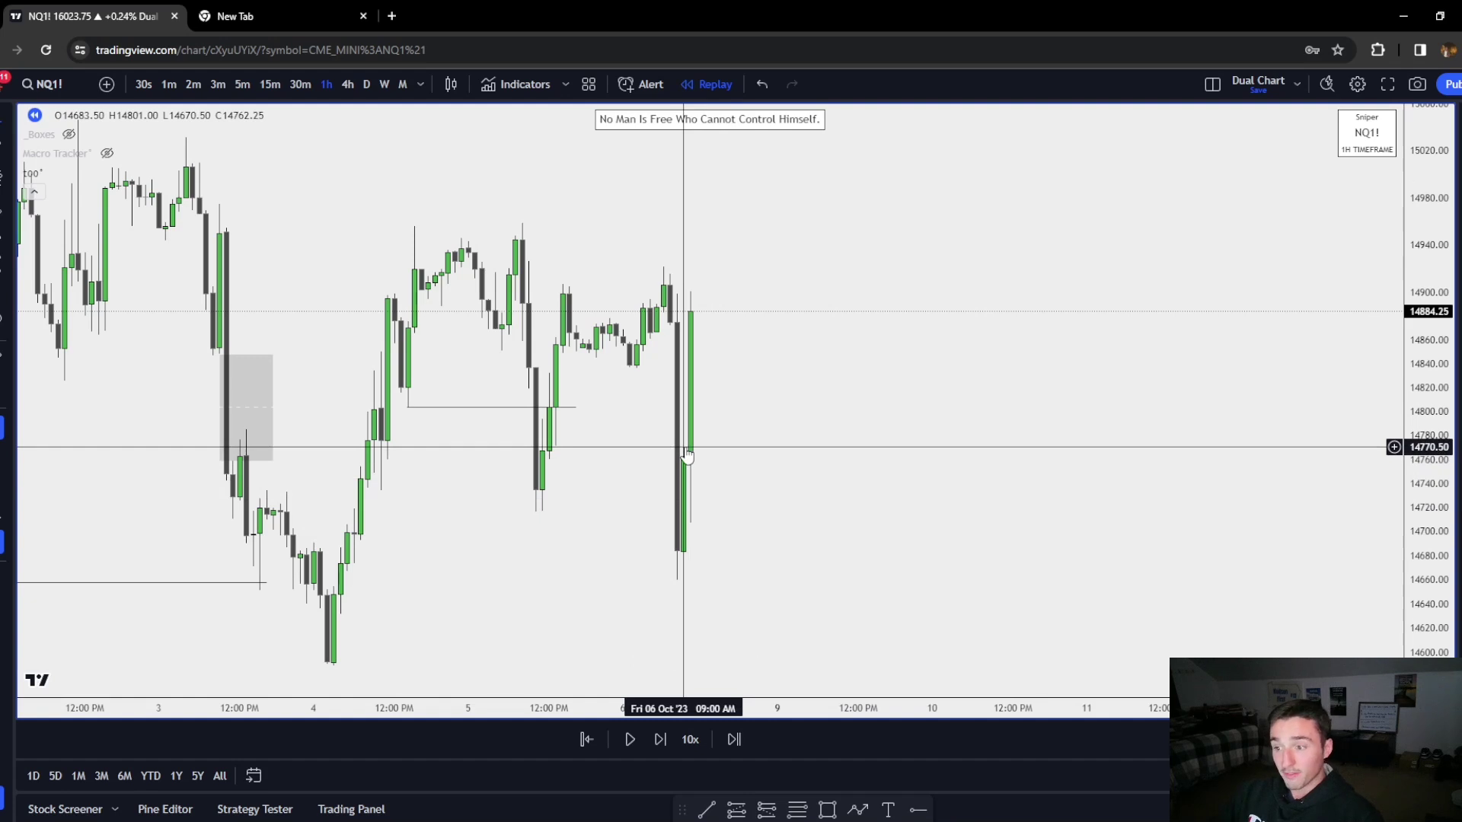
left_click(659, 740)
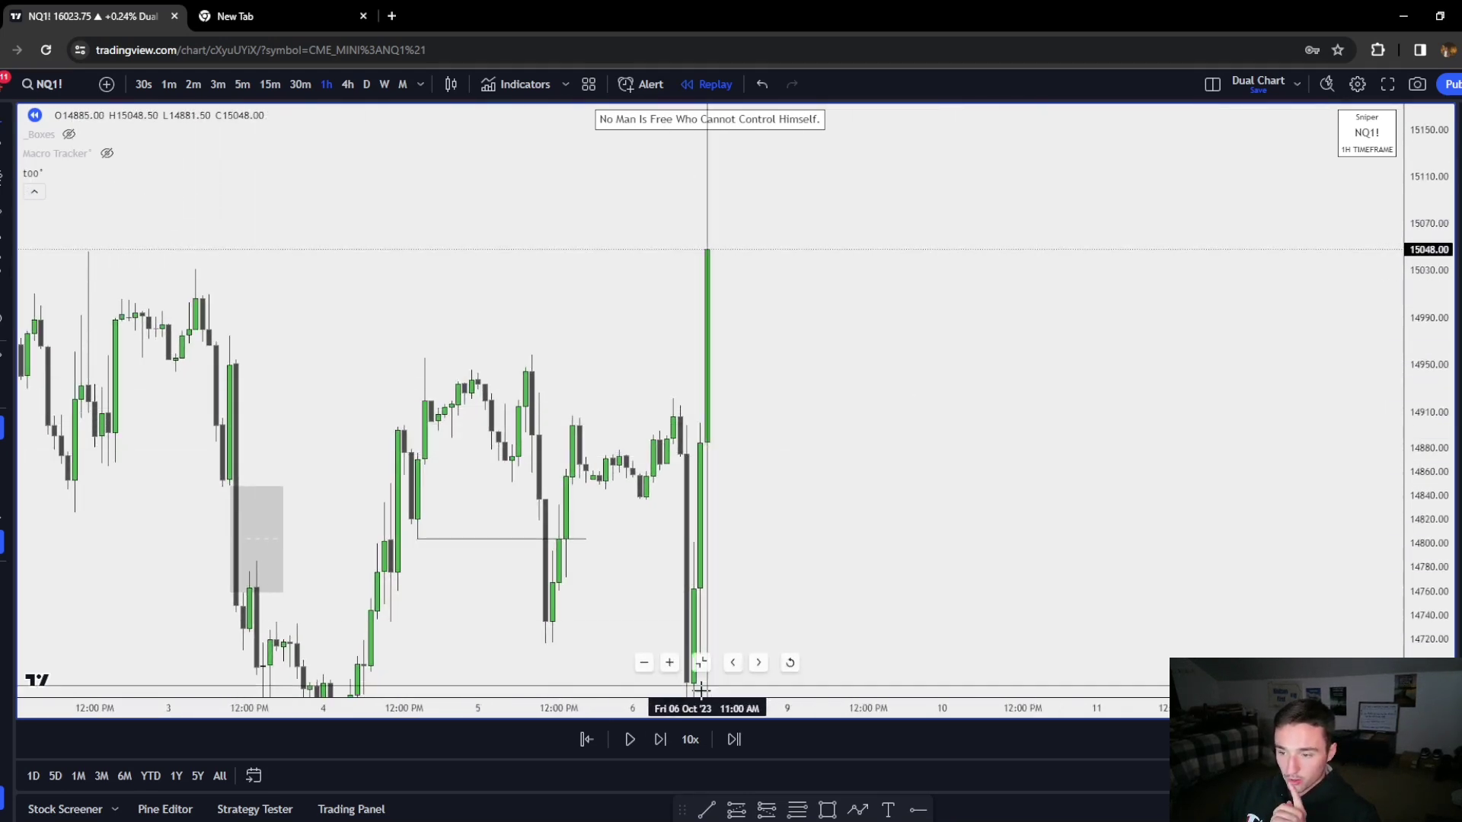
left_click(660, 738)
left_click(660, 738)
left_click(660, 739)
left_click(660, 739)
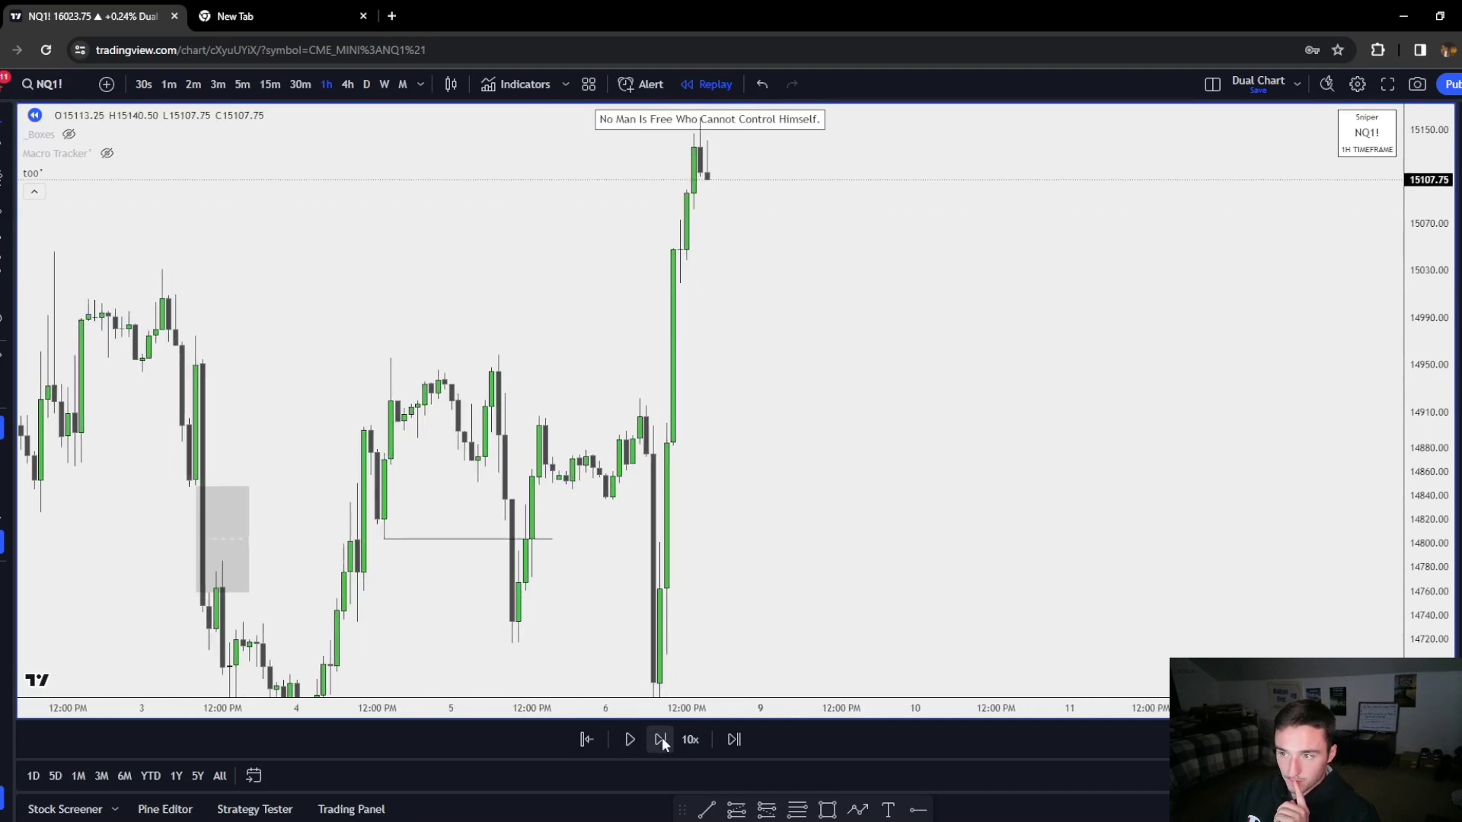
left_click(660, 739)
left_click(660, 738)
left_click(660, 739)
left_click(661, 739)
left_click(660, 739)
left_click(660, 739)
left_click(660, 739)
left_click(660, 739)
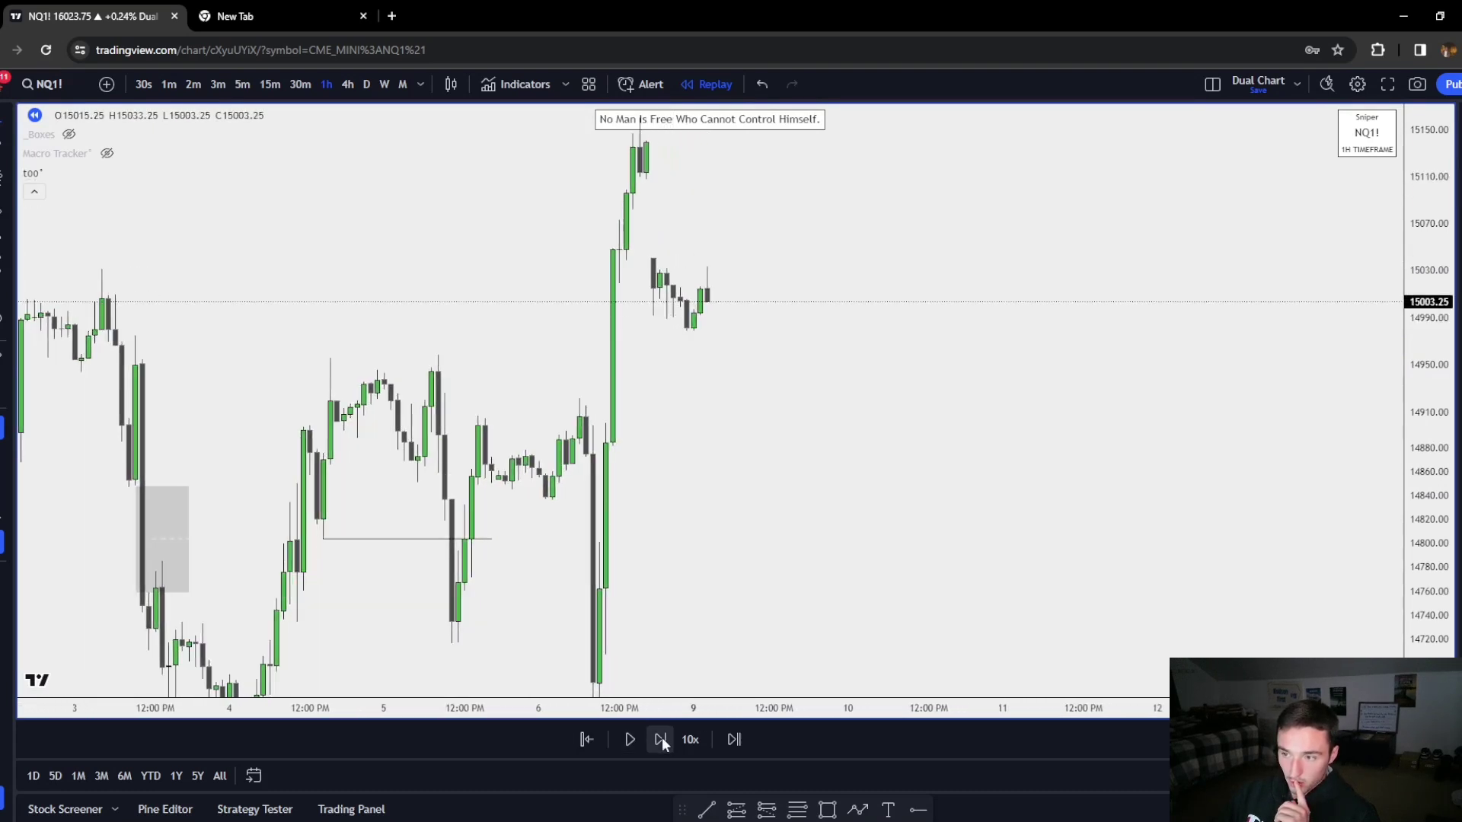
left_click(660, 739)
left_click(660, 739)
left_click(660, 739)
left_click(660, 740)
left_click(661, 739)
left_click(660, 739)
left_click(660, 739)
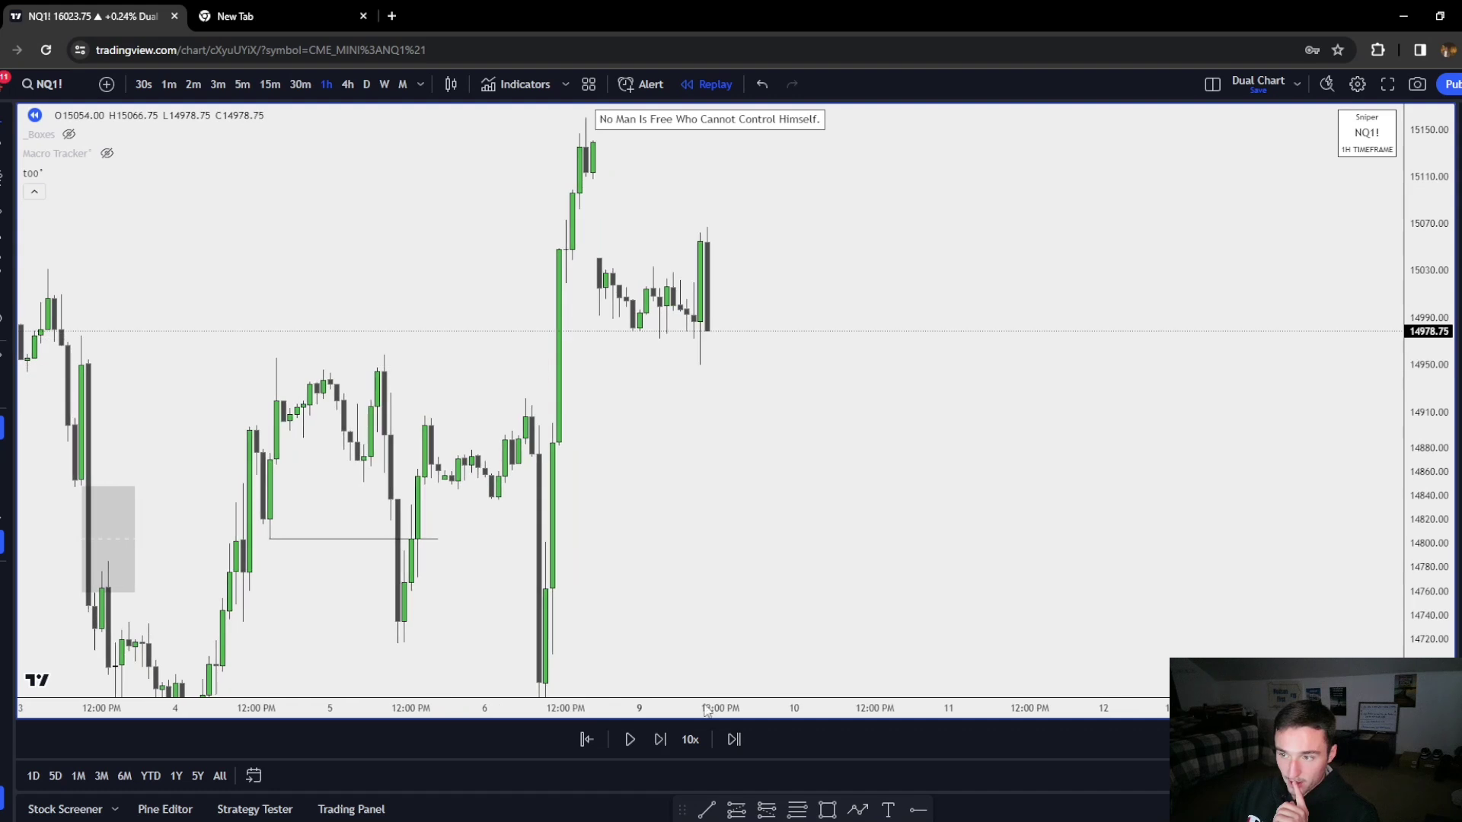
Advance the replay to the 9 Oct 03:00 PM candle
left_click_drag(793, 452, 769, 545)
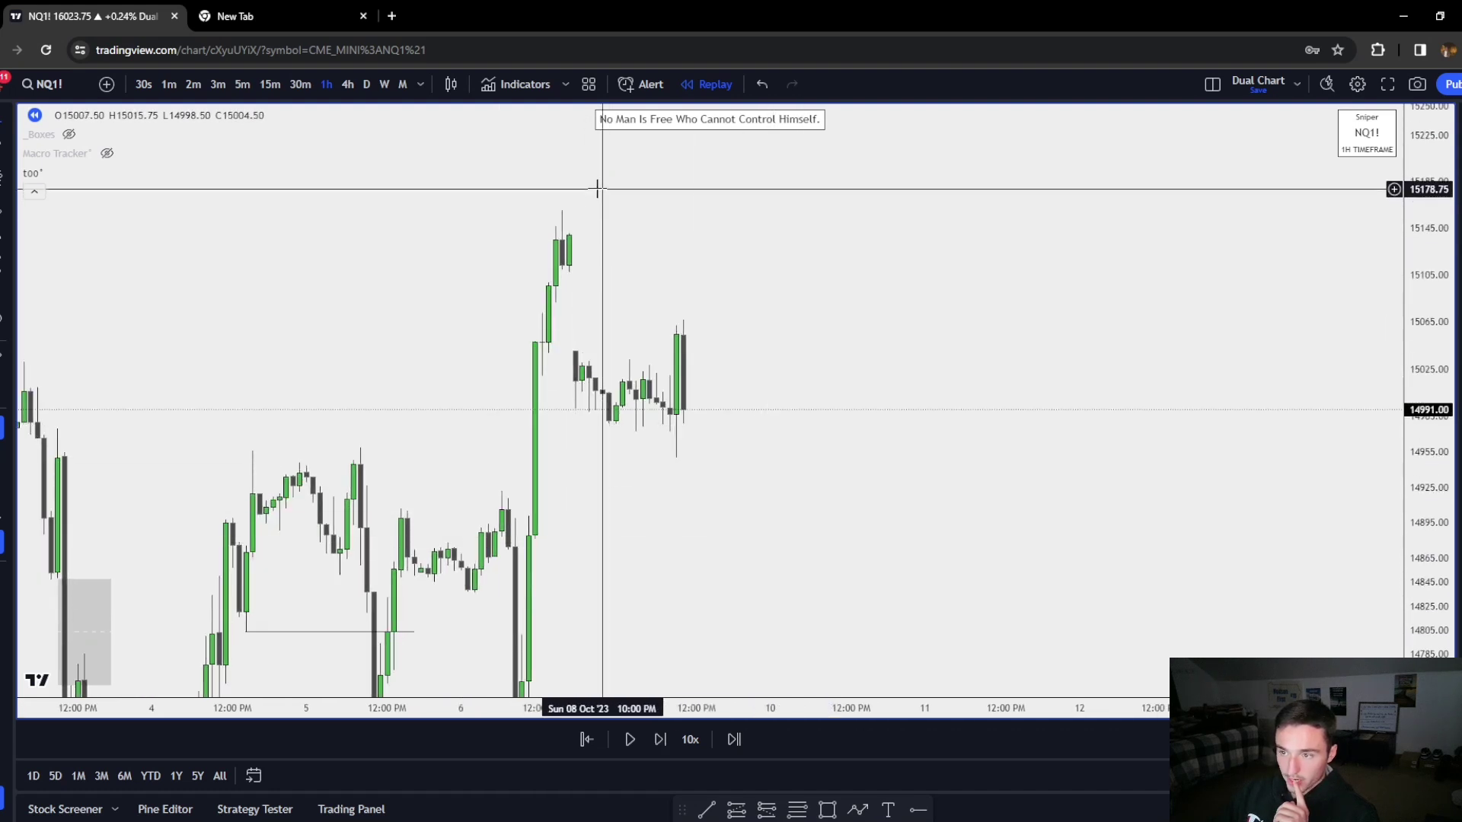
left_click(655, 742)
left_click(655, 742)
left_click(655, 742)
left_click(655, 743)
left_click(655, 743)
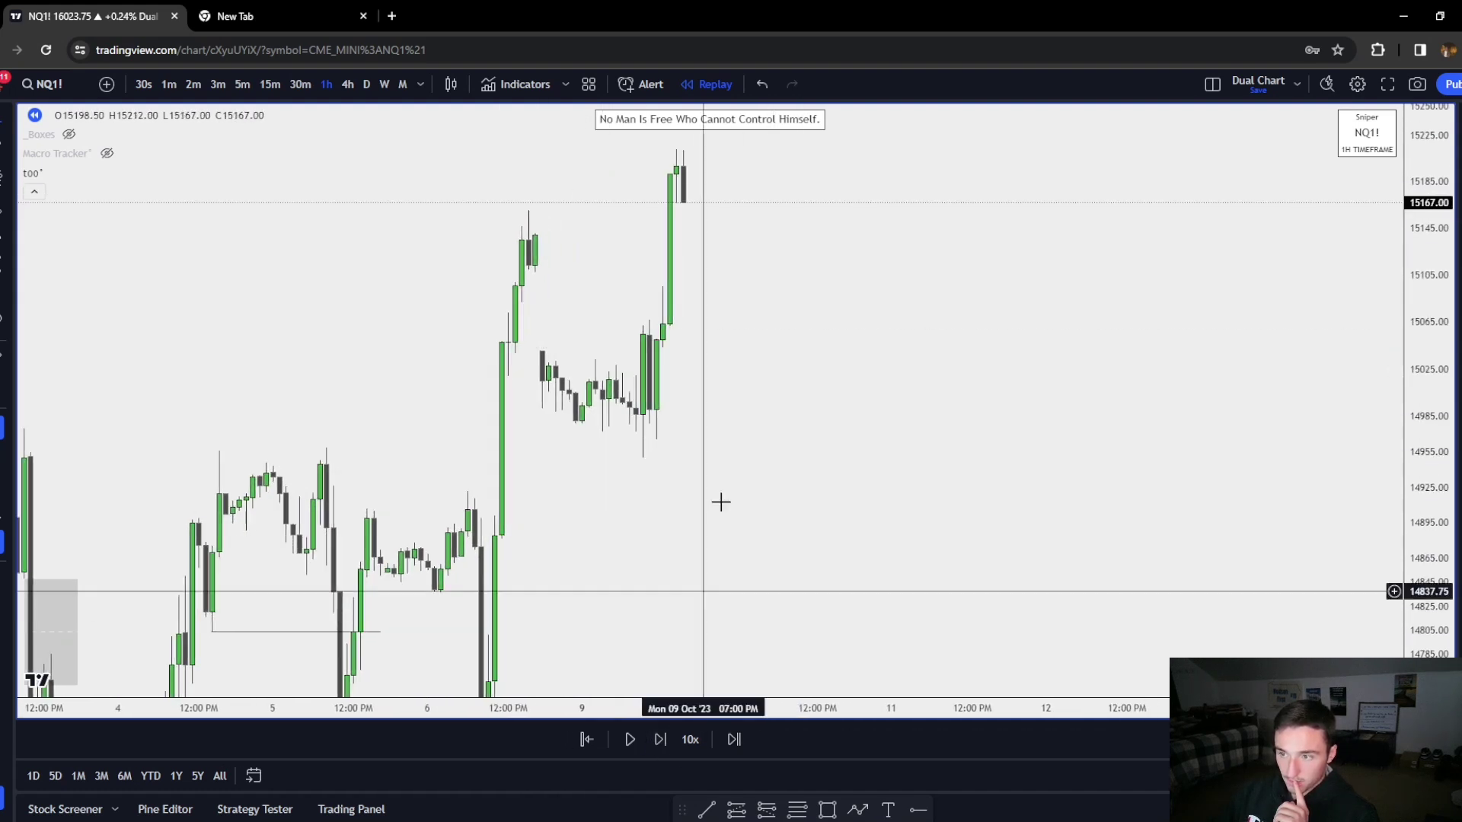
left_click_drag(1025, 418, 1110, 508)
key("shift+Right")
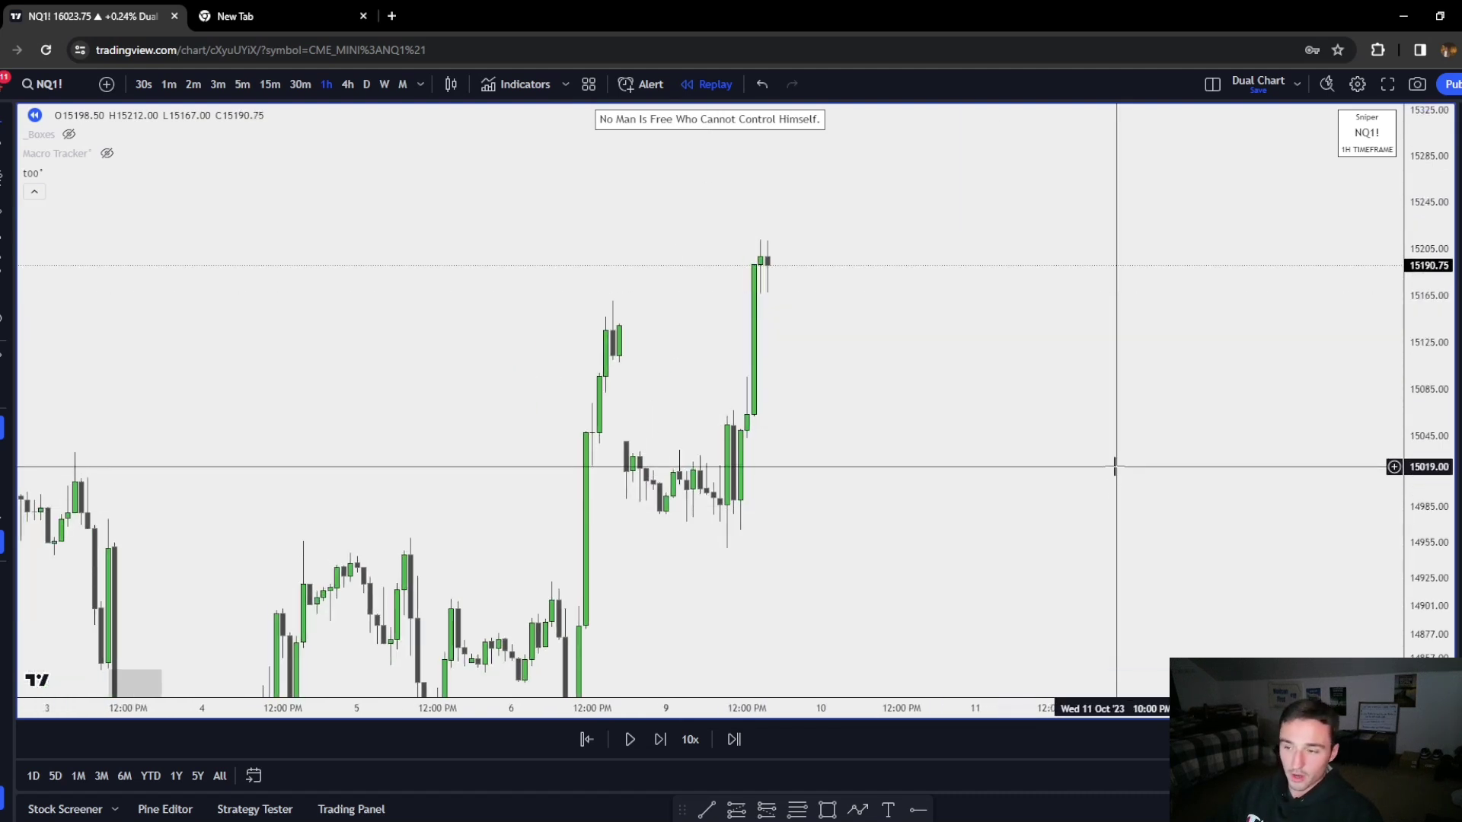
Draw a rectangle over the 6 Oct gap from 14901.25 to 15019.25, extended past the newest candle, and switch the chart to 5 minutes
left_click_drag(640, 512, 683, 389)
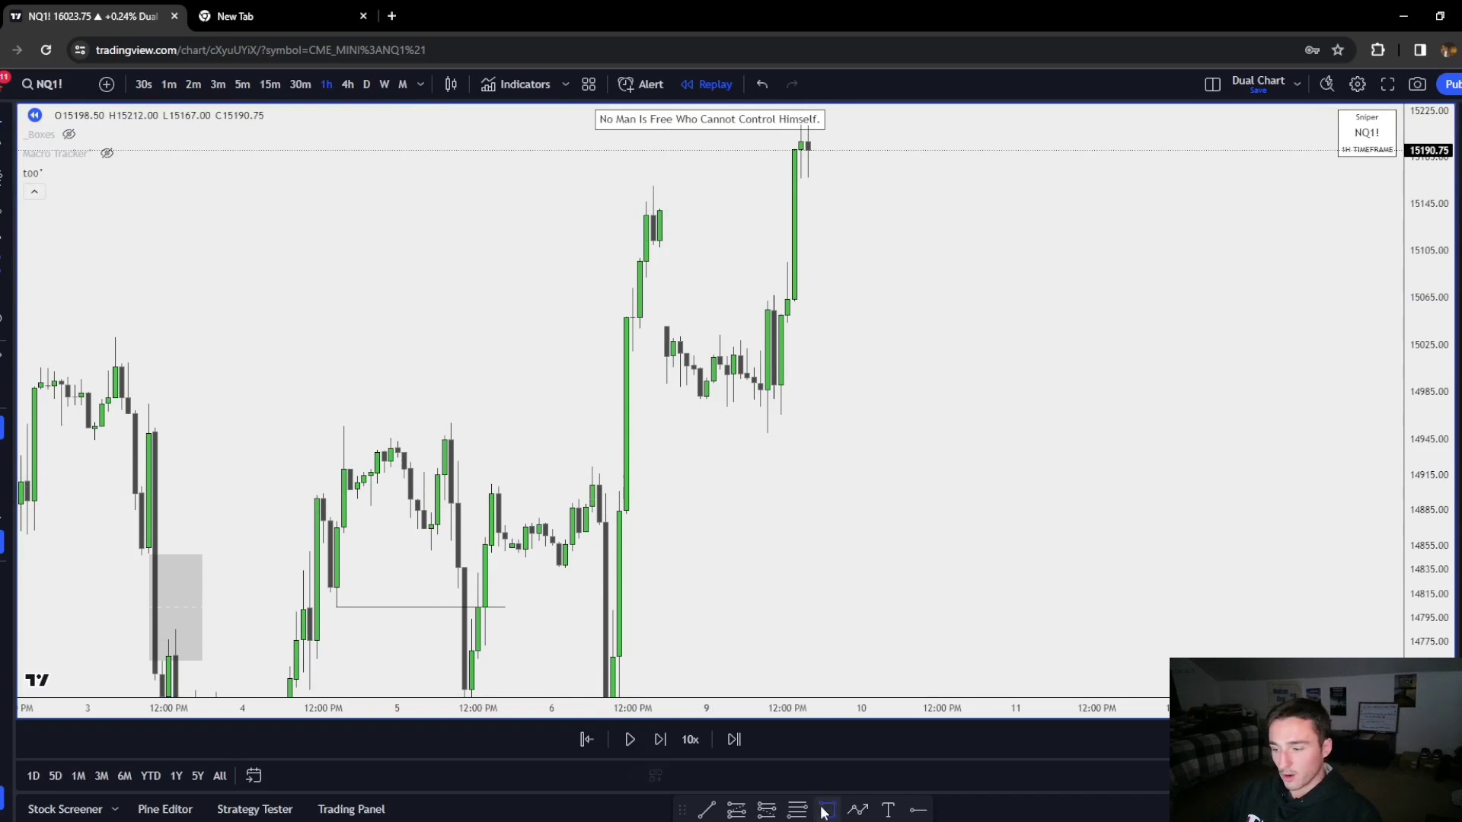
left_click_drag(619, 499, 623, 352)
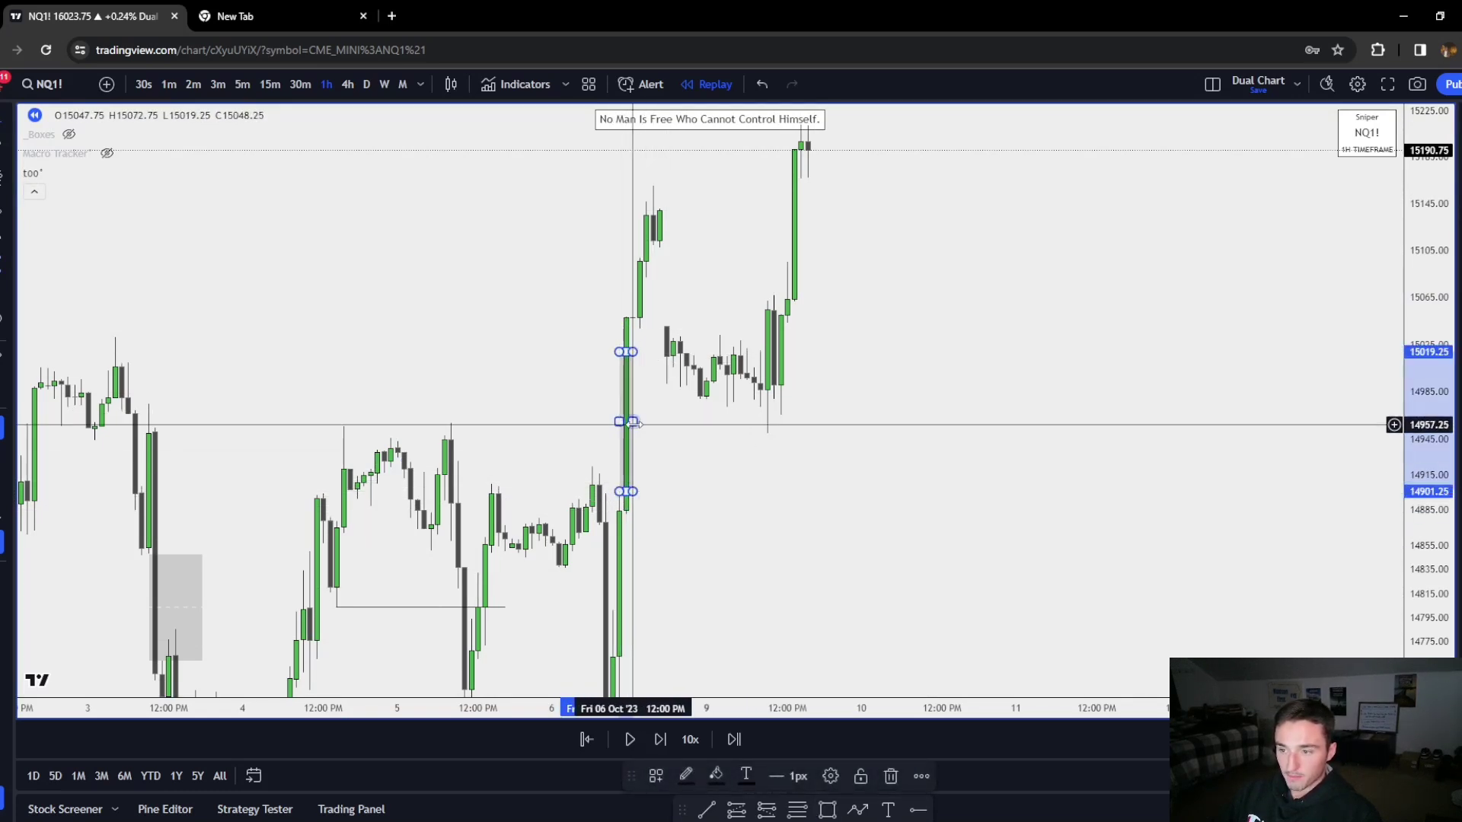
left_click_drag(633, 419, 814, 421)
left_click(244, 85)
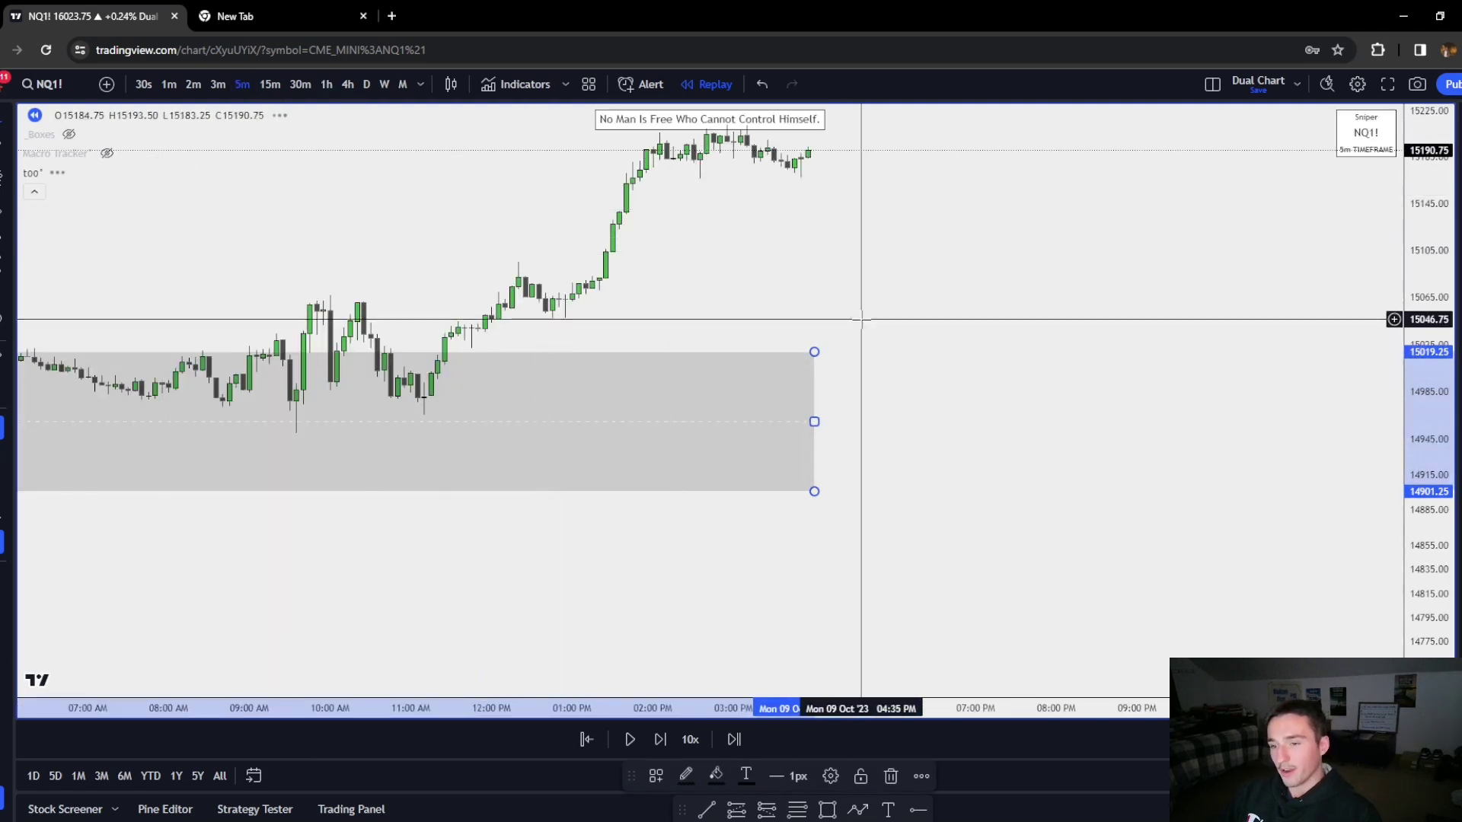
Draw a rectangle over the 9 Oct gap above 15016.25 up to 15029.25, starting around 11:20 AM and extended to 01:00 PM
left_click_drag(1413, 567, 1405, 231)
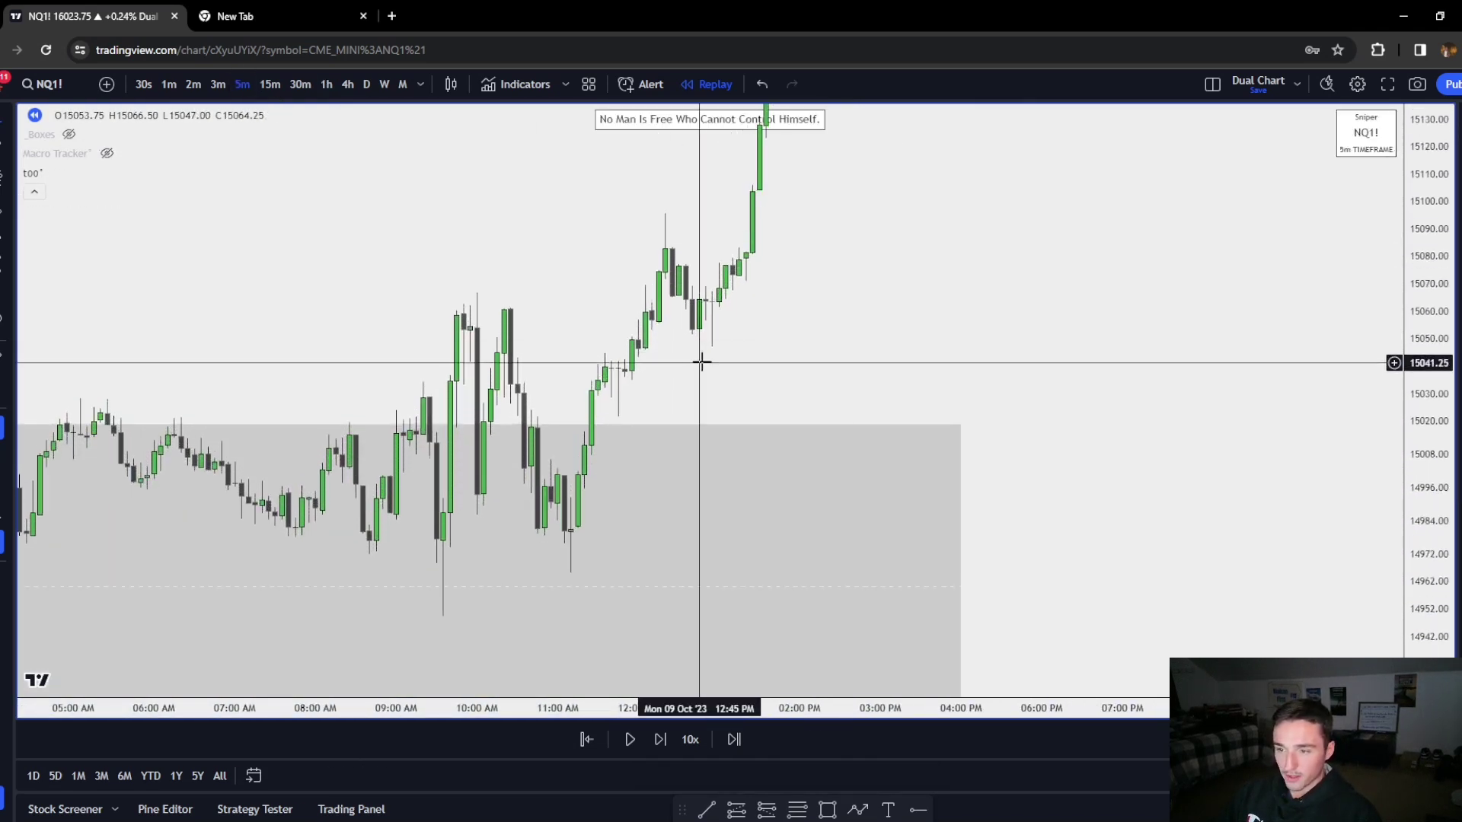
left_click_drag(698, 363, 832, 369)
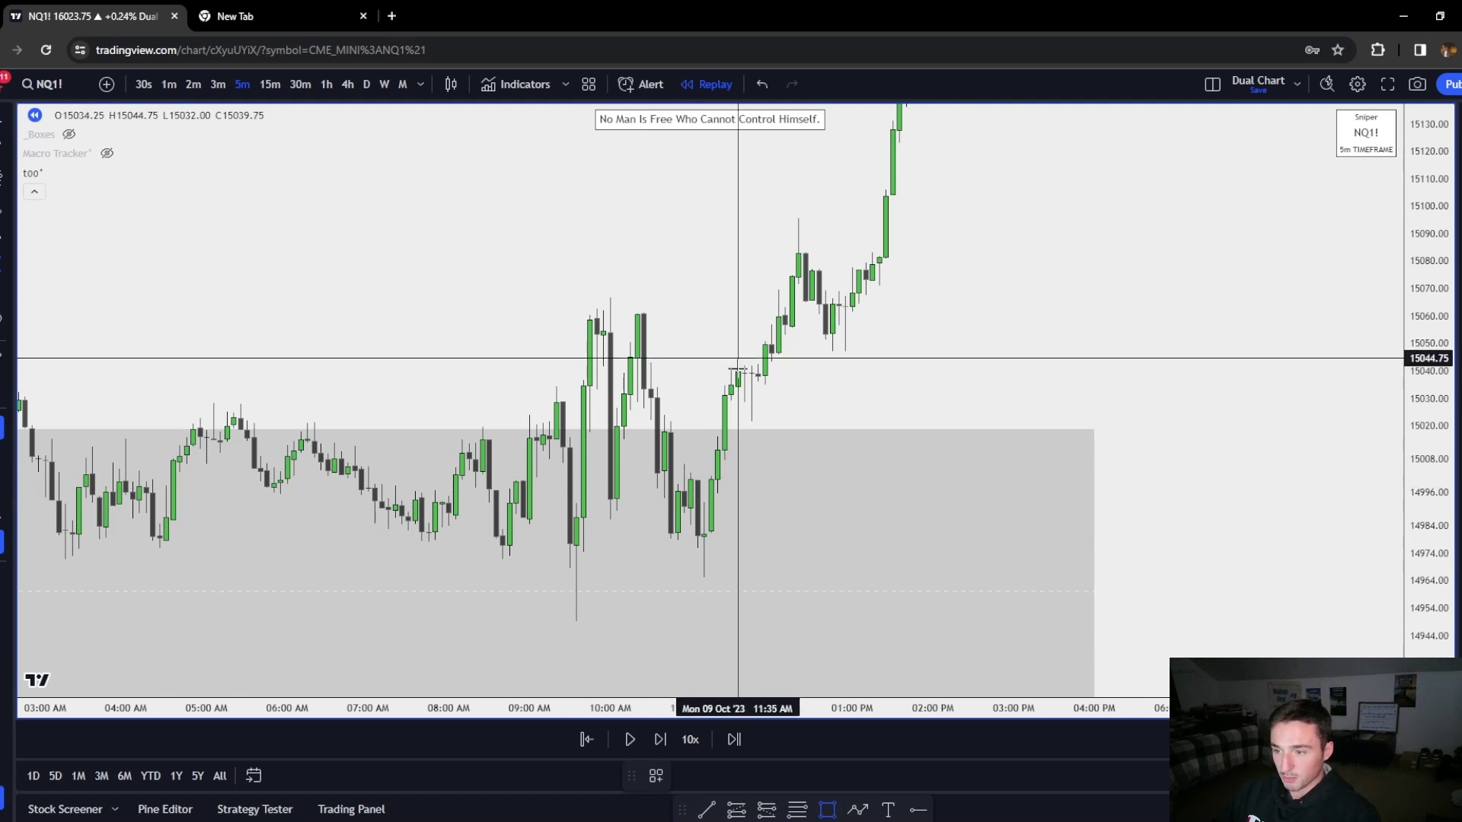
left_click(718, 436)
left_click(731, 401)
left_click_drag(731, 419, 852, 419)
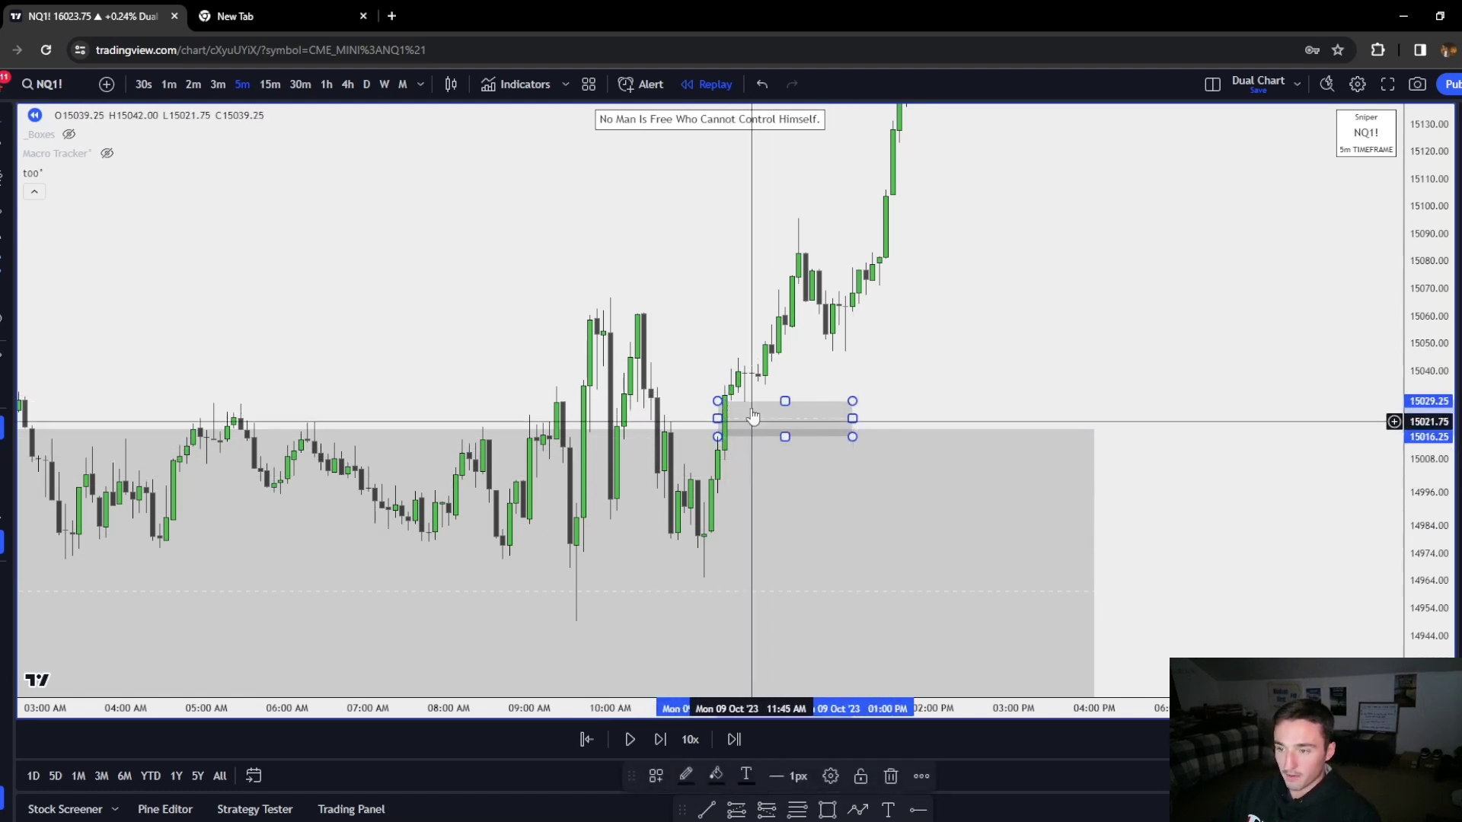
left_click(750, 417)
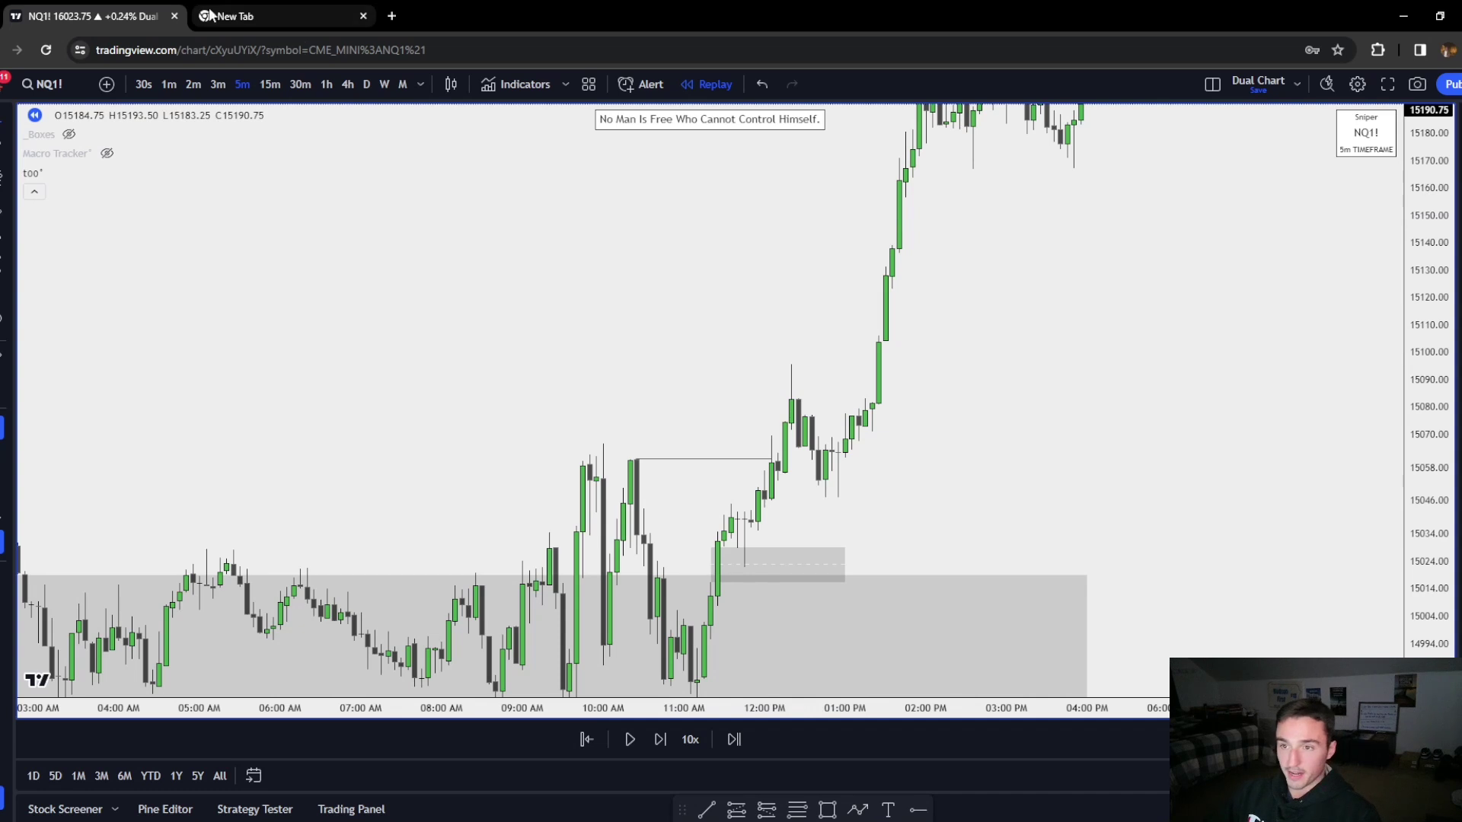
Draw a zigzag arrow path in the empty space after the newest candle, ending with a higher high, a lower high and a final downswing
key("alt+r")
scroll(944, 335, "down", 5)
left_click_drag(1015, 345, 934, 439)
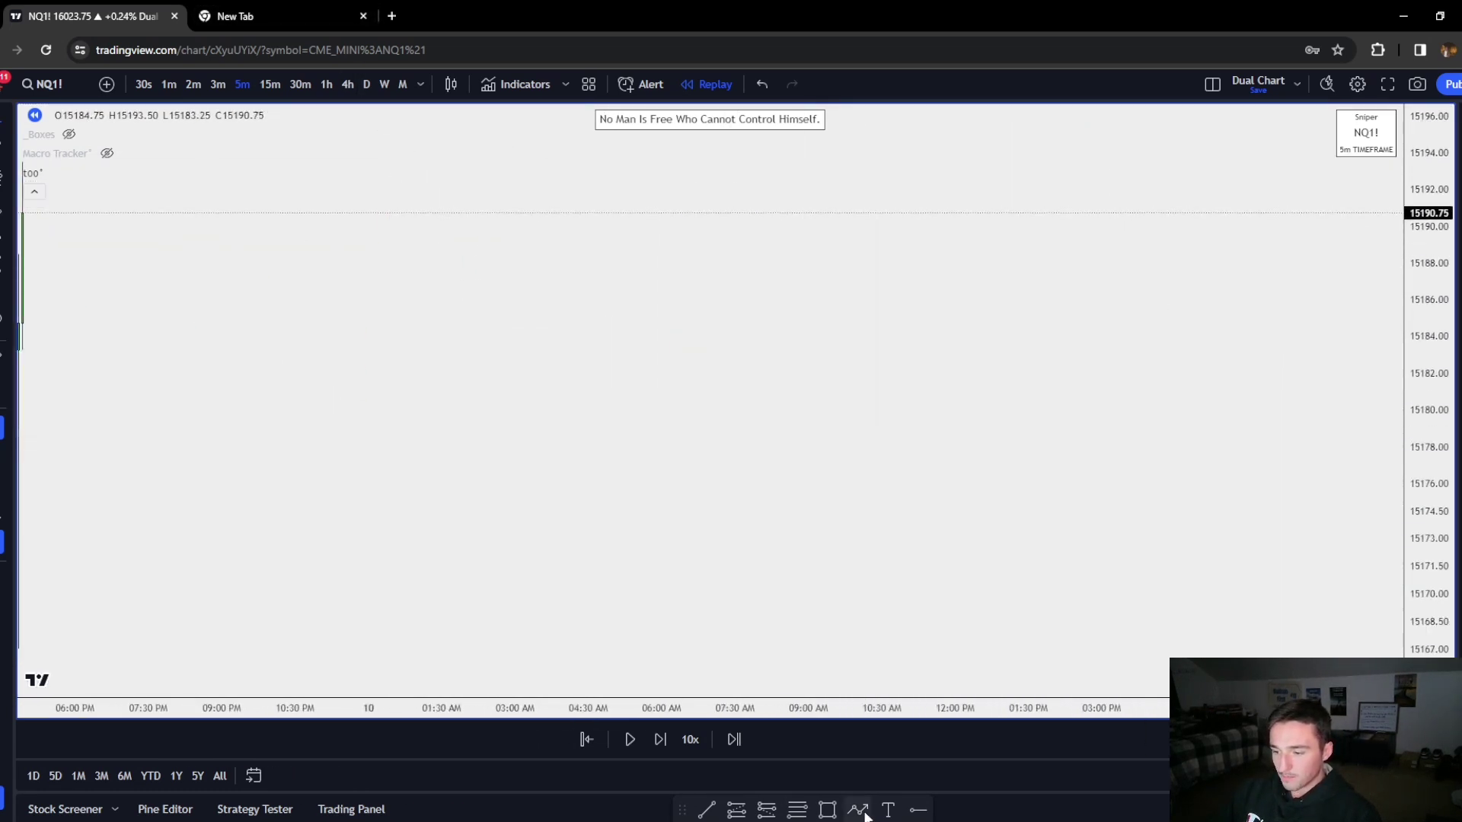
left_click(858, 809)
left_click(564, 576)
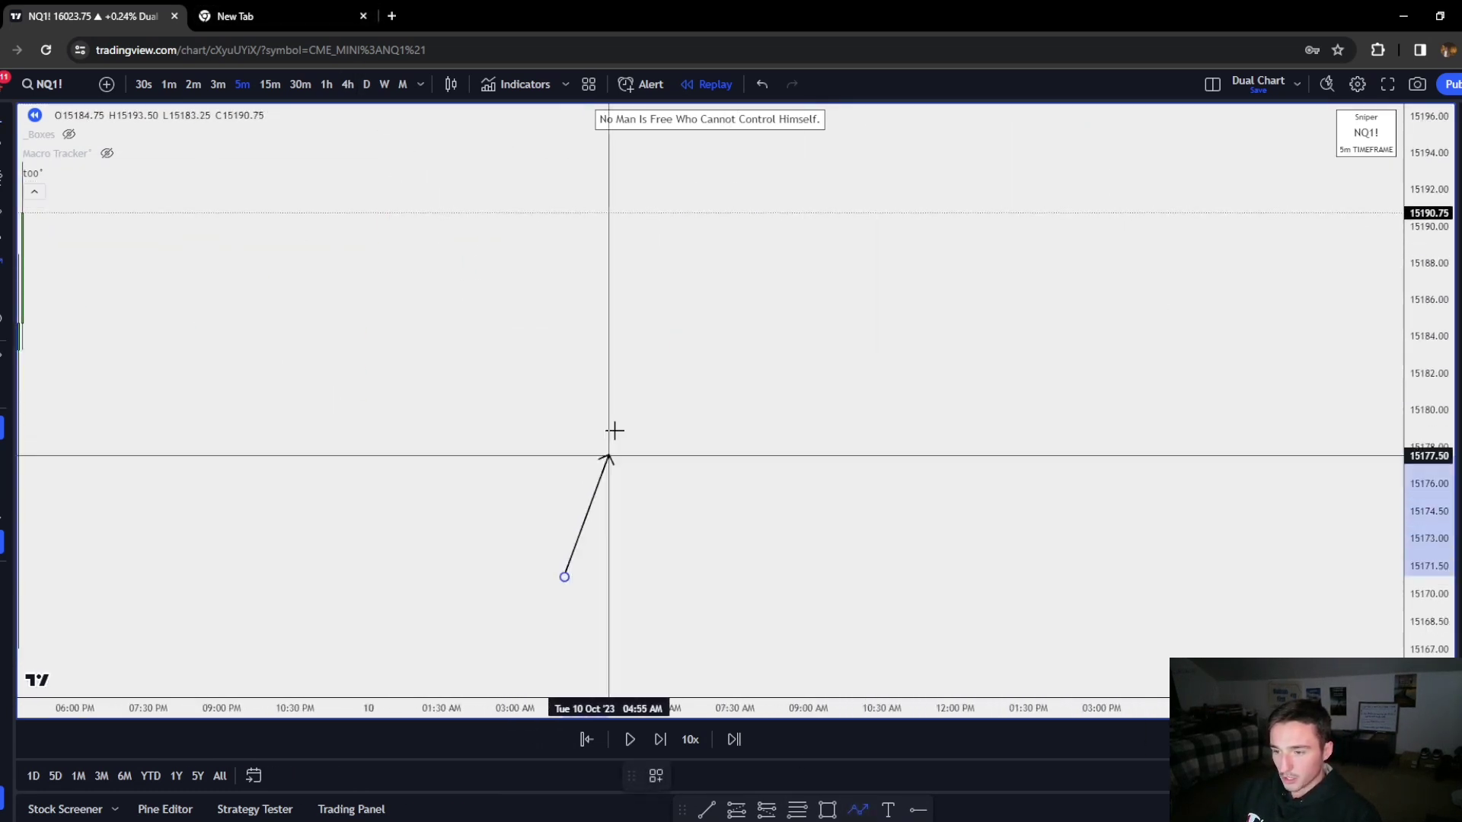
left_click(633, 257)
left_click(686, 532)
left_click(759, 315)
left_click(816, 428)
left_click(869, 245)
left_click(886, 497)
left_click(943, 321)
left_click(991, 561)
left_click(1065, 179)
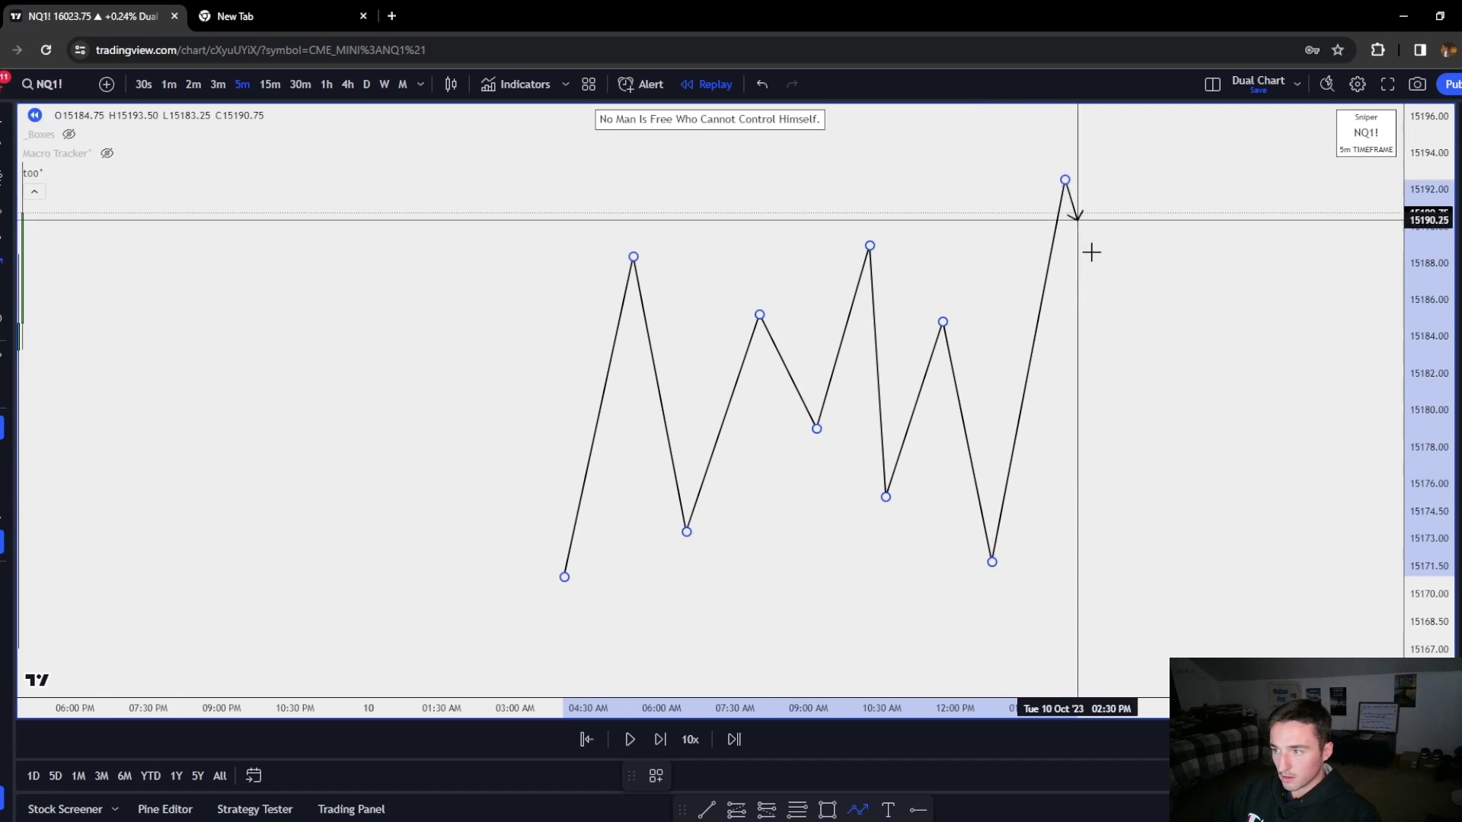
left_click(1077, 429)
left_click(1107, 288)
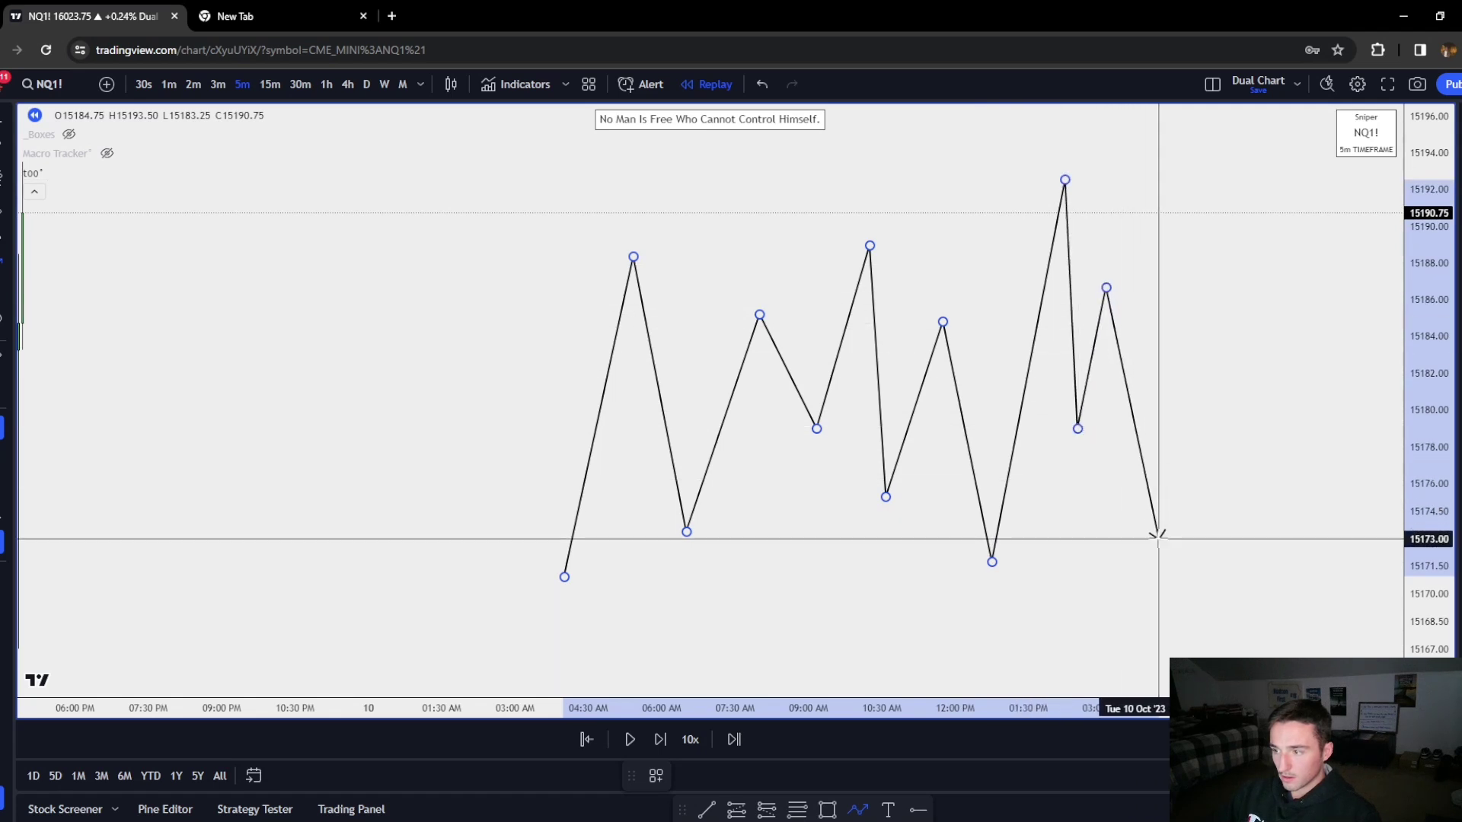
double_click(1155, 521)
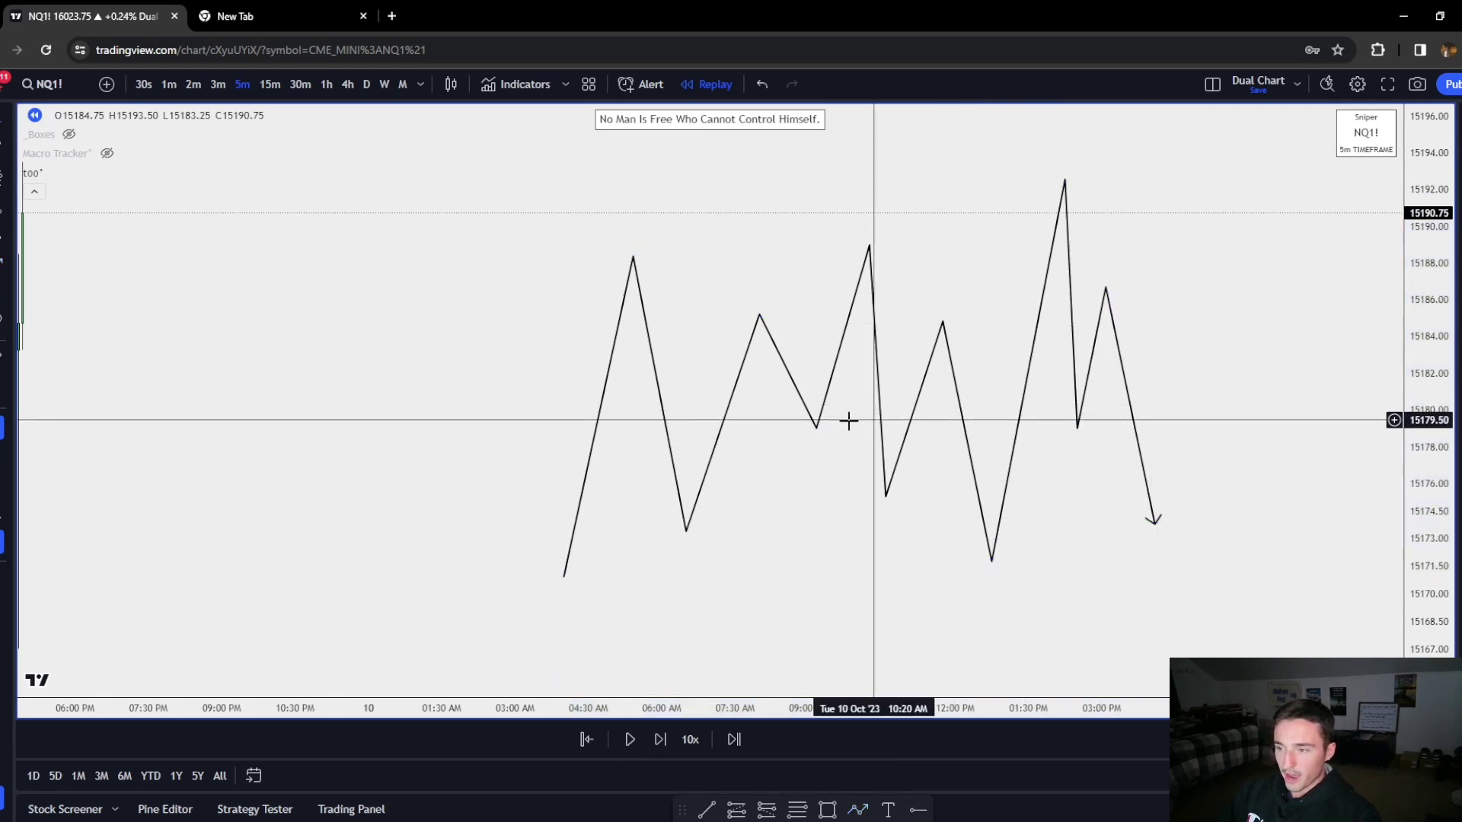
Move the path's second swing low to 10 Oct 08:50 AM at 15179.00
scroll(750, 548, "down", 4)
scroll(814, 461, "up", 5)
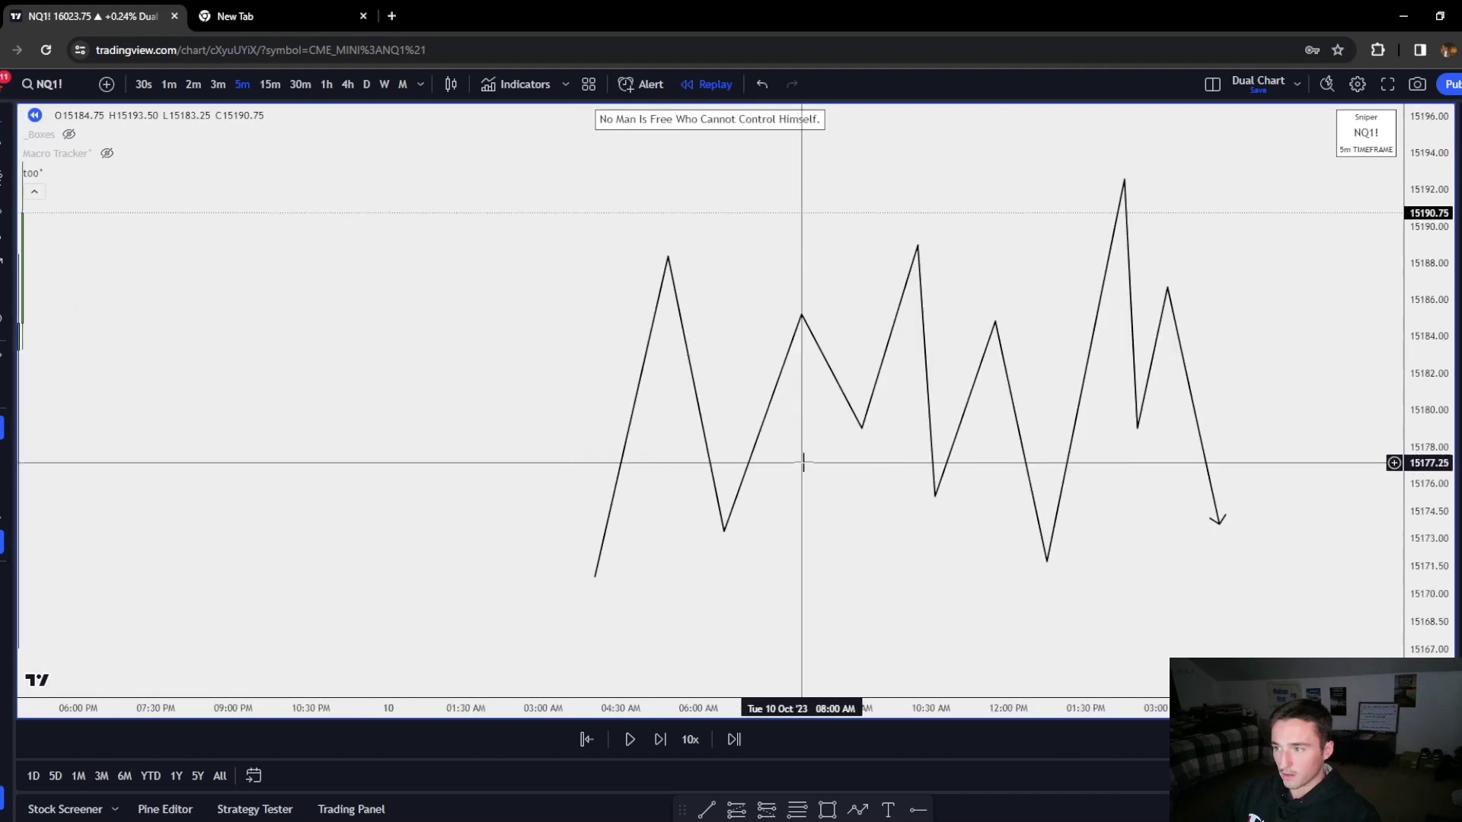
left_click_drag(862, 429, 845, 431)
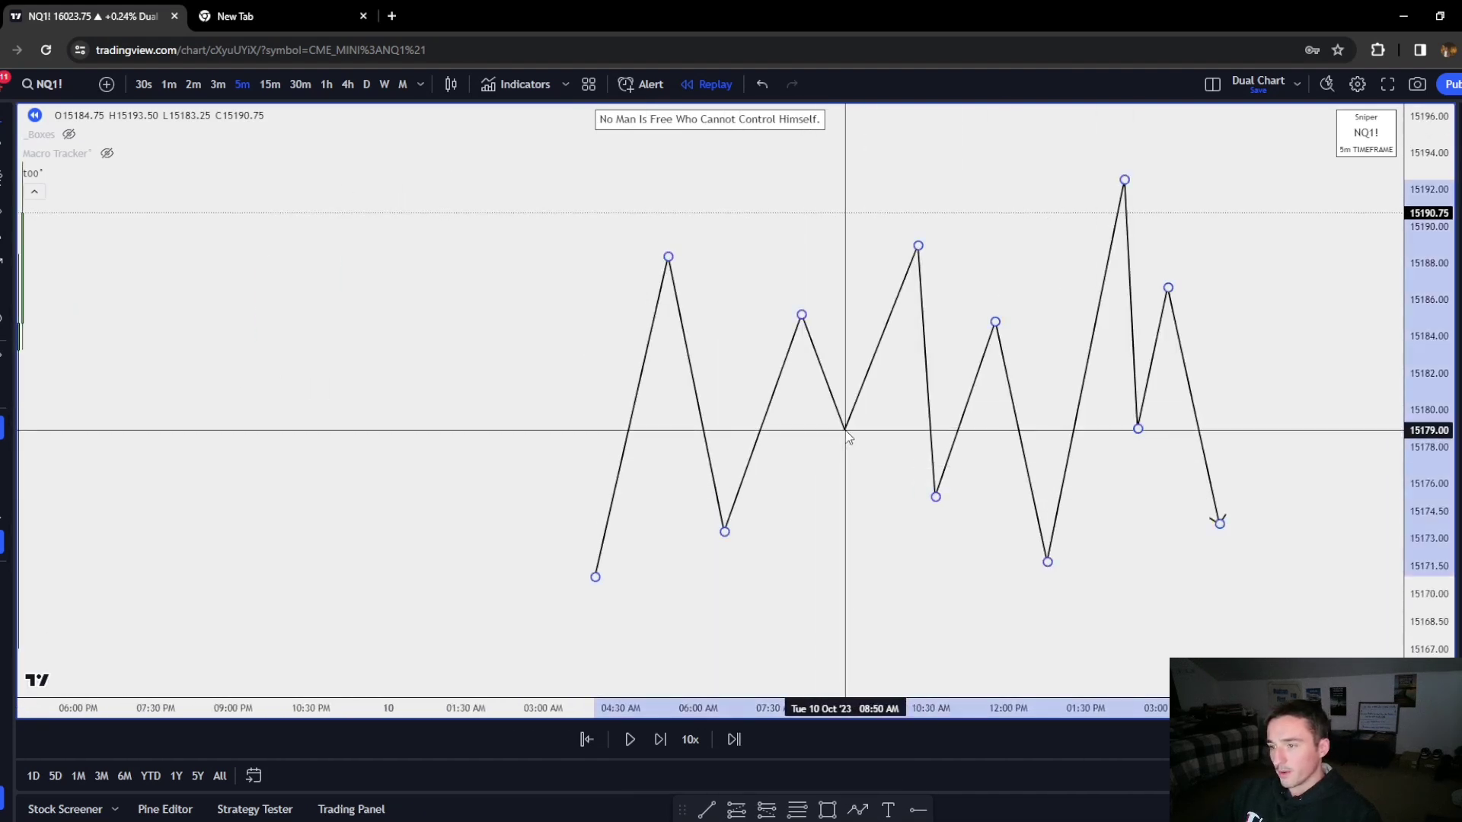
left_click(718, 516)
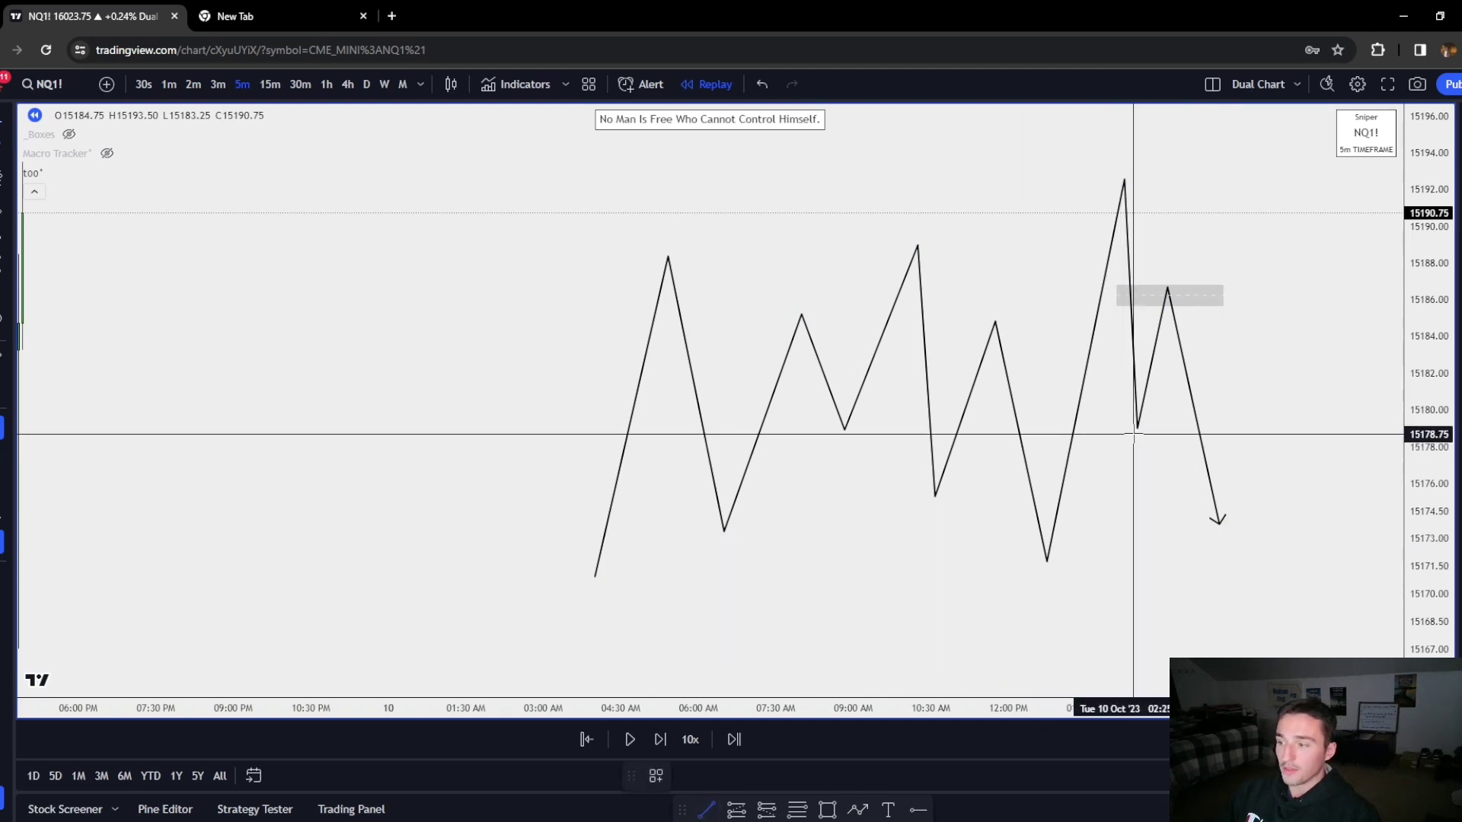
Mark the path's last swing low at 15179.00 and the low before its highest peak with horizontal trend lines extended past the arrow
left_click(1206, 428)
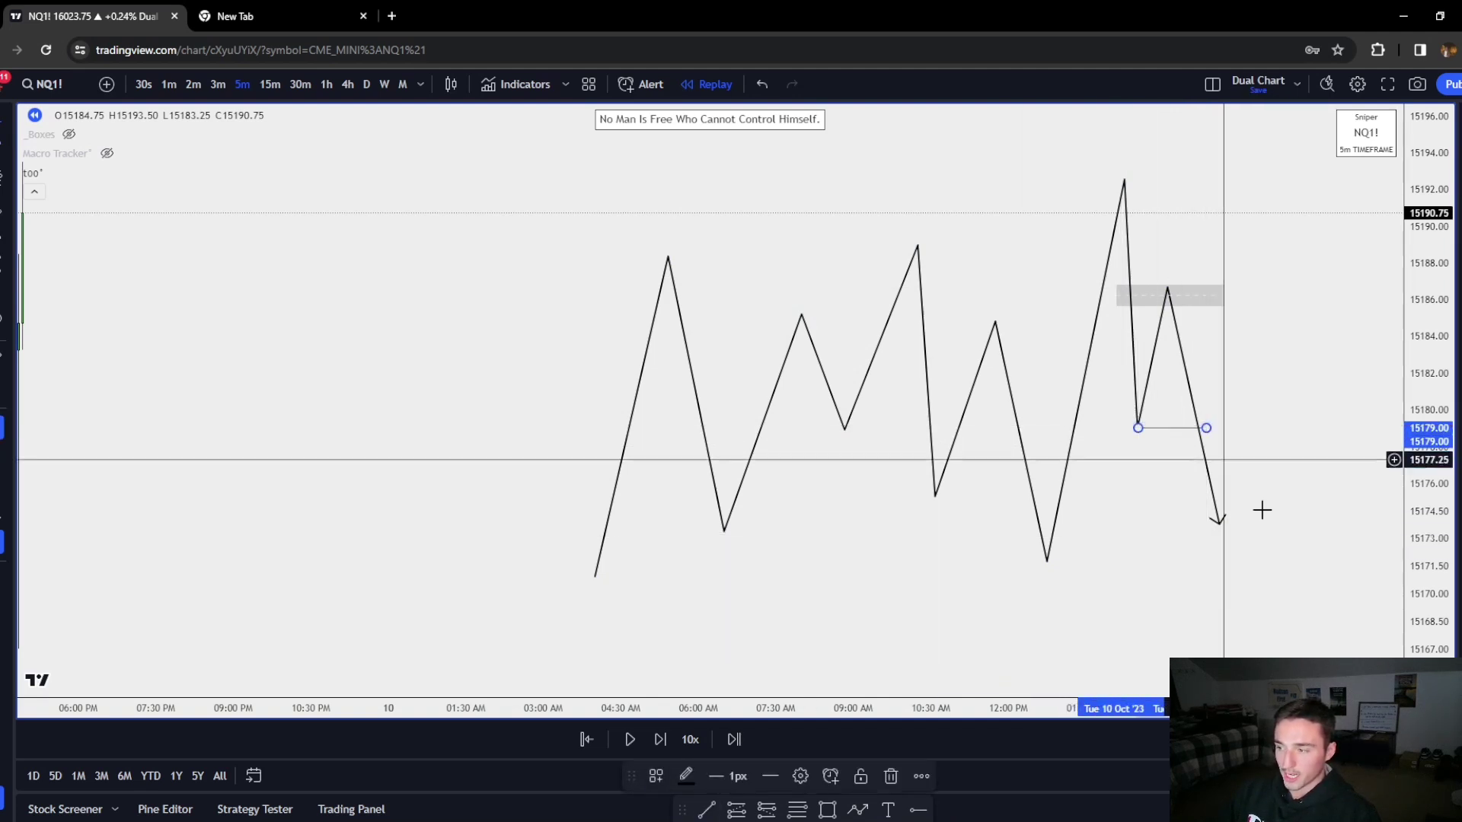
left_click(706, 810)
left_click(1254, 565)
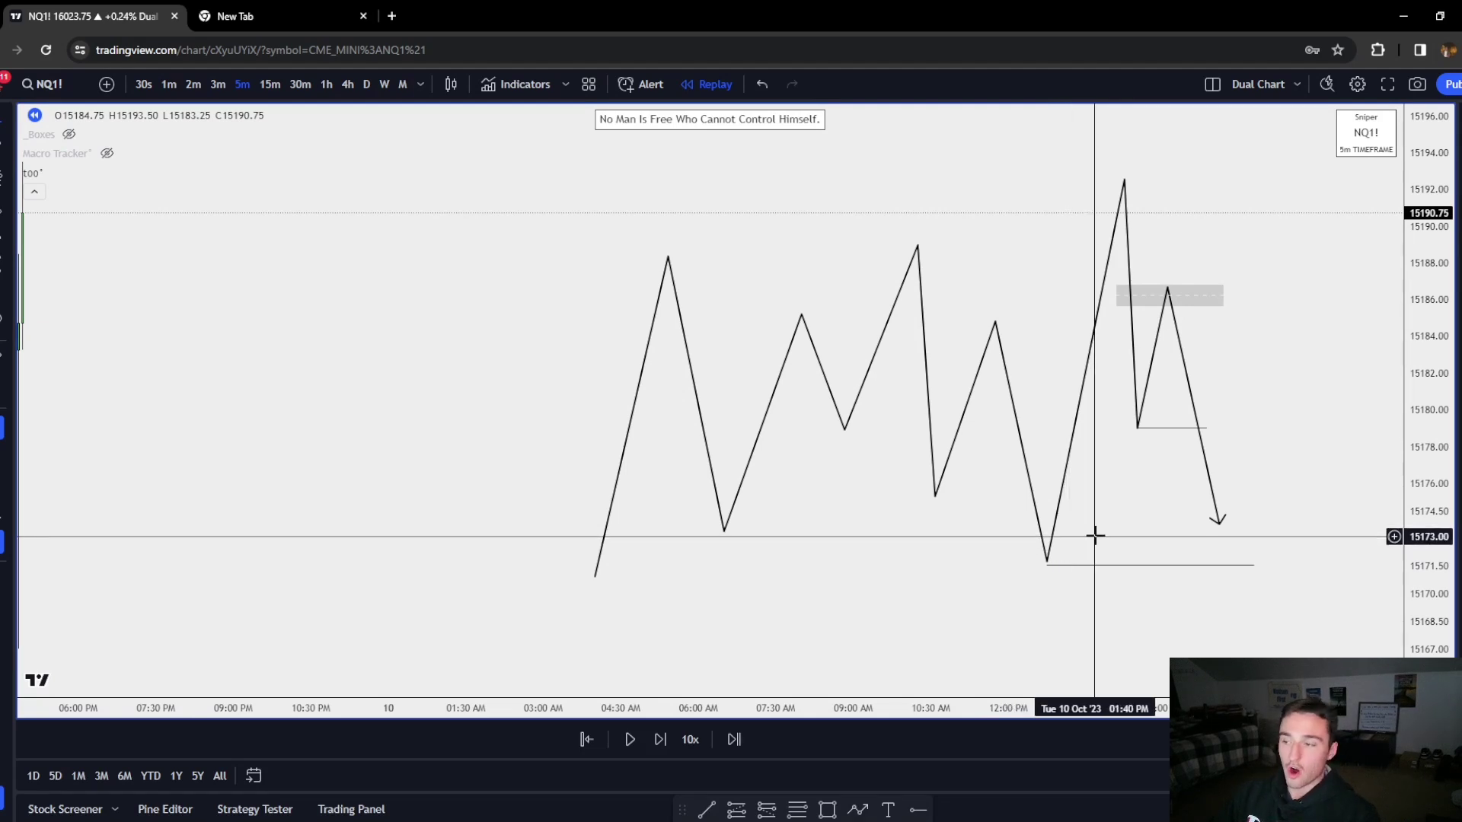
Draw a horizontal trend line from the 9 Oct 02:35 PM candle's low, extended past the newest candle
mouse_move(989, 488)
left_mouse_down()
mouse_move(760, 484)
mouse_move(1155, 516)
mouse_move(649, 460)
mouse_move(1004, 482)
left_mouse_up()
scroll(995, 480, "up", 2)
left_click_drag(1165, 508, 1276, 524)
left_click_drag(1431, 518, 1430, 238)
left_click_drag(989, 209, 989, 628)
scroll(930, 588, "up", 4)
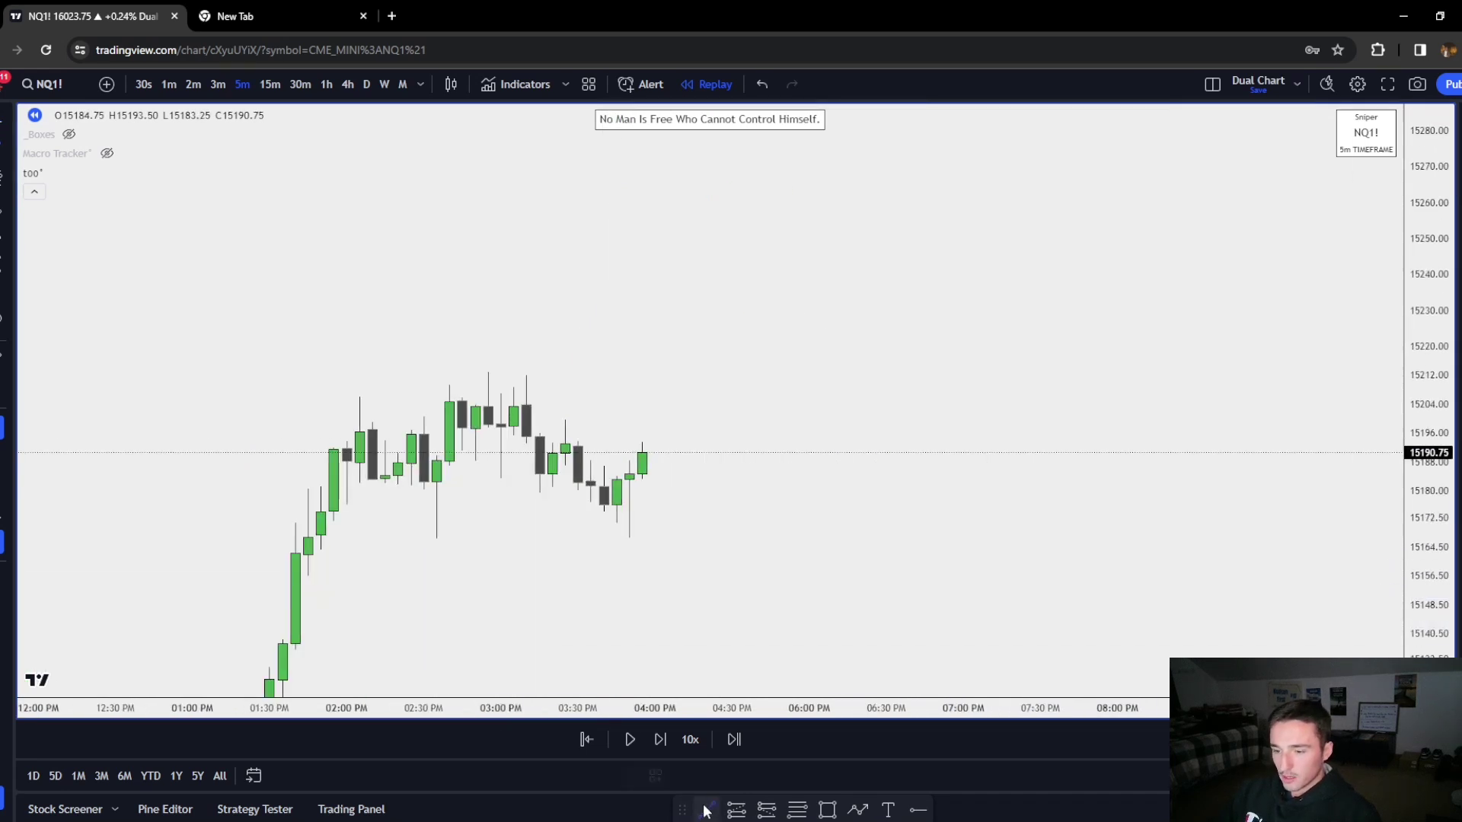
left_click(707, 811)
left_click(668, 554)
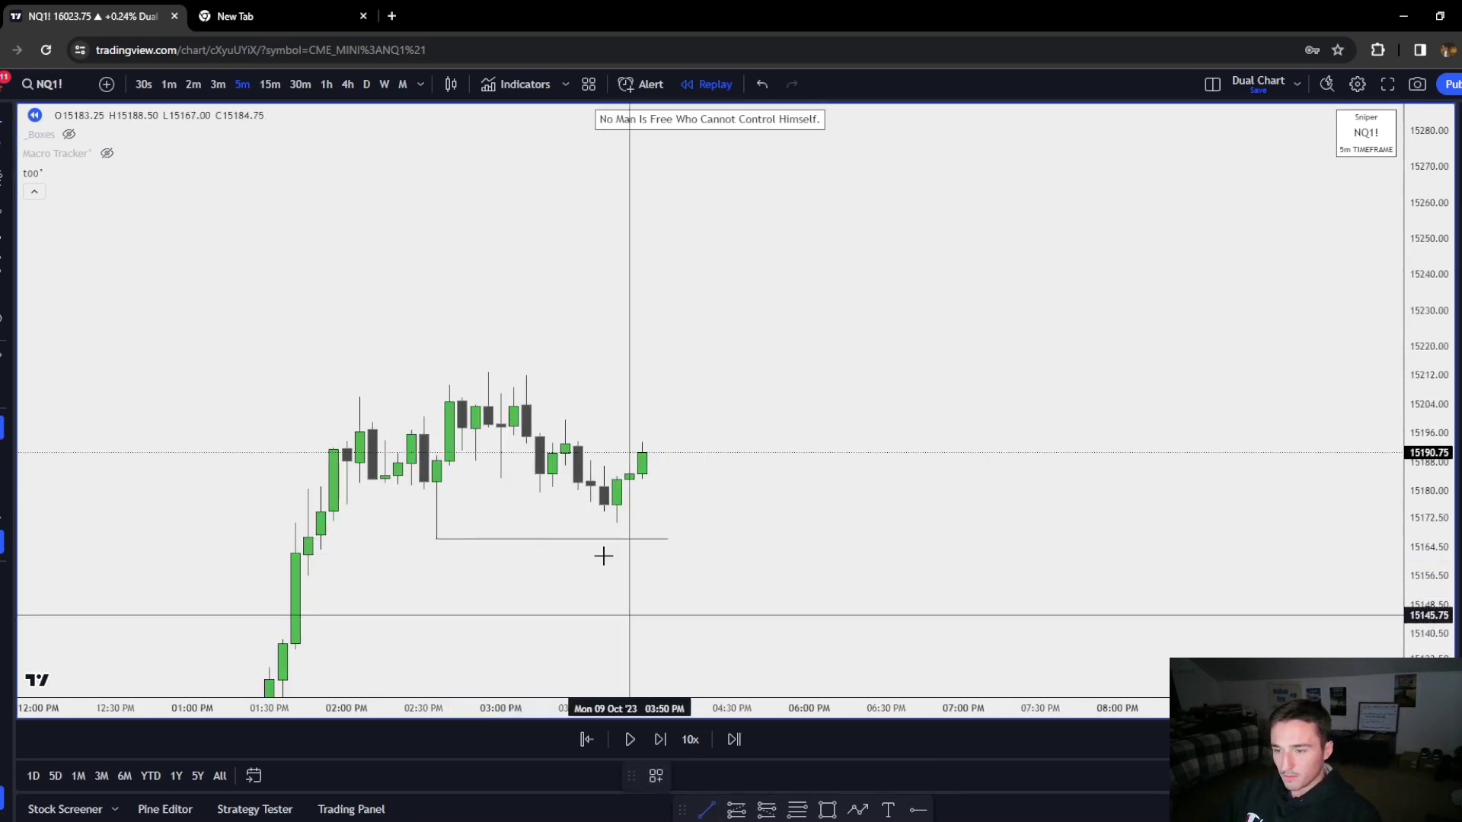
Draw a horizontal trend line from the 9 Oct 02:55 PM high at 15212.75, extended past the newest candle
left_click(488, 373)
left_click(604, 372)
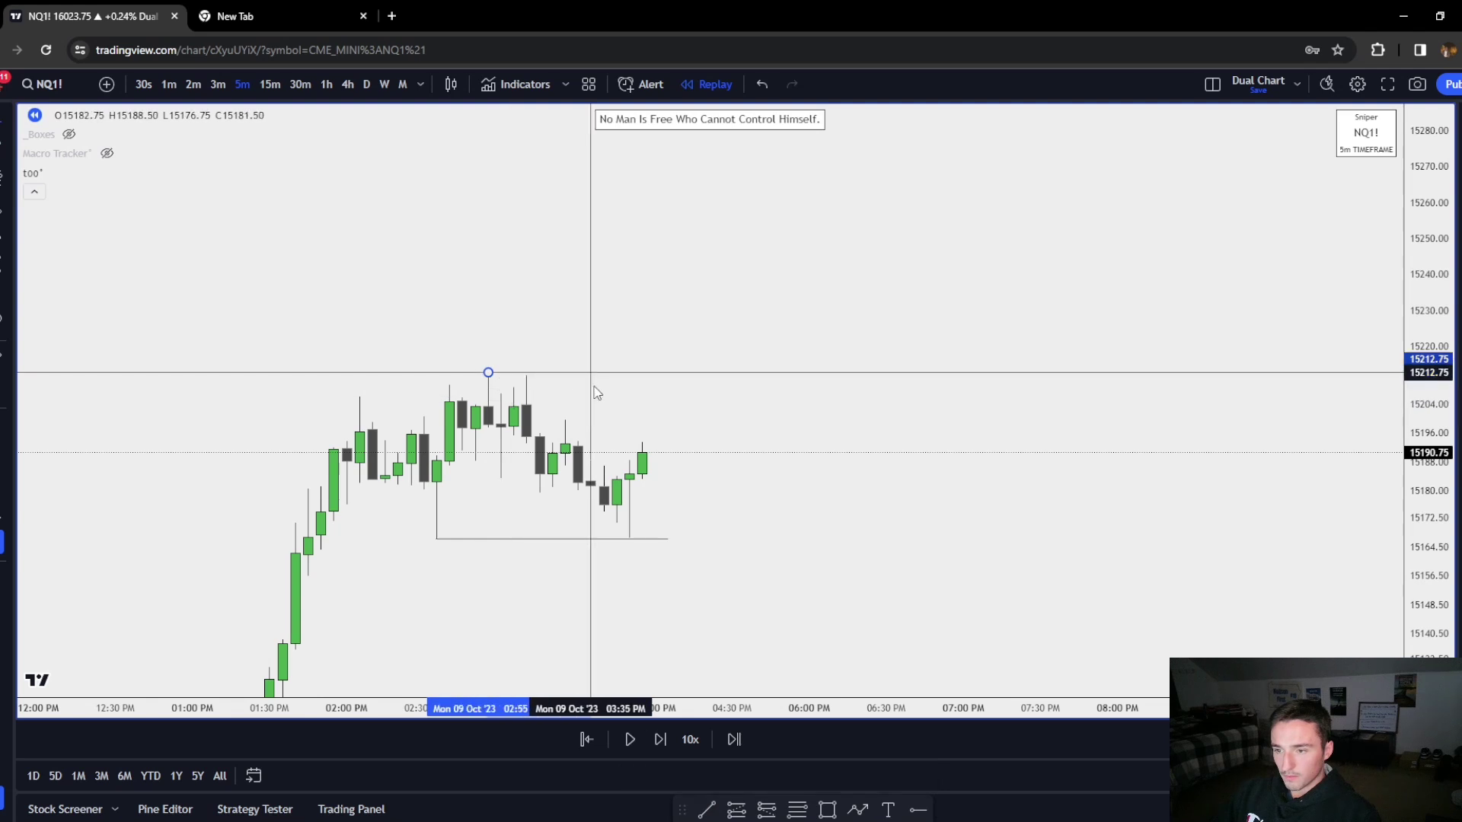
left_click_drag(604, 372, 681, 386)
left_click(680, 426)
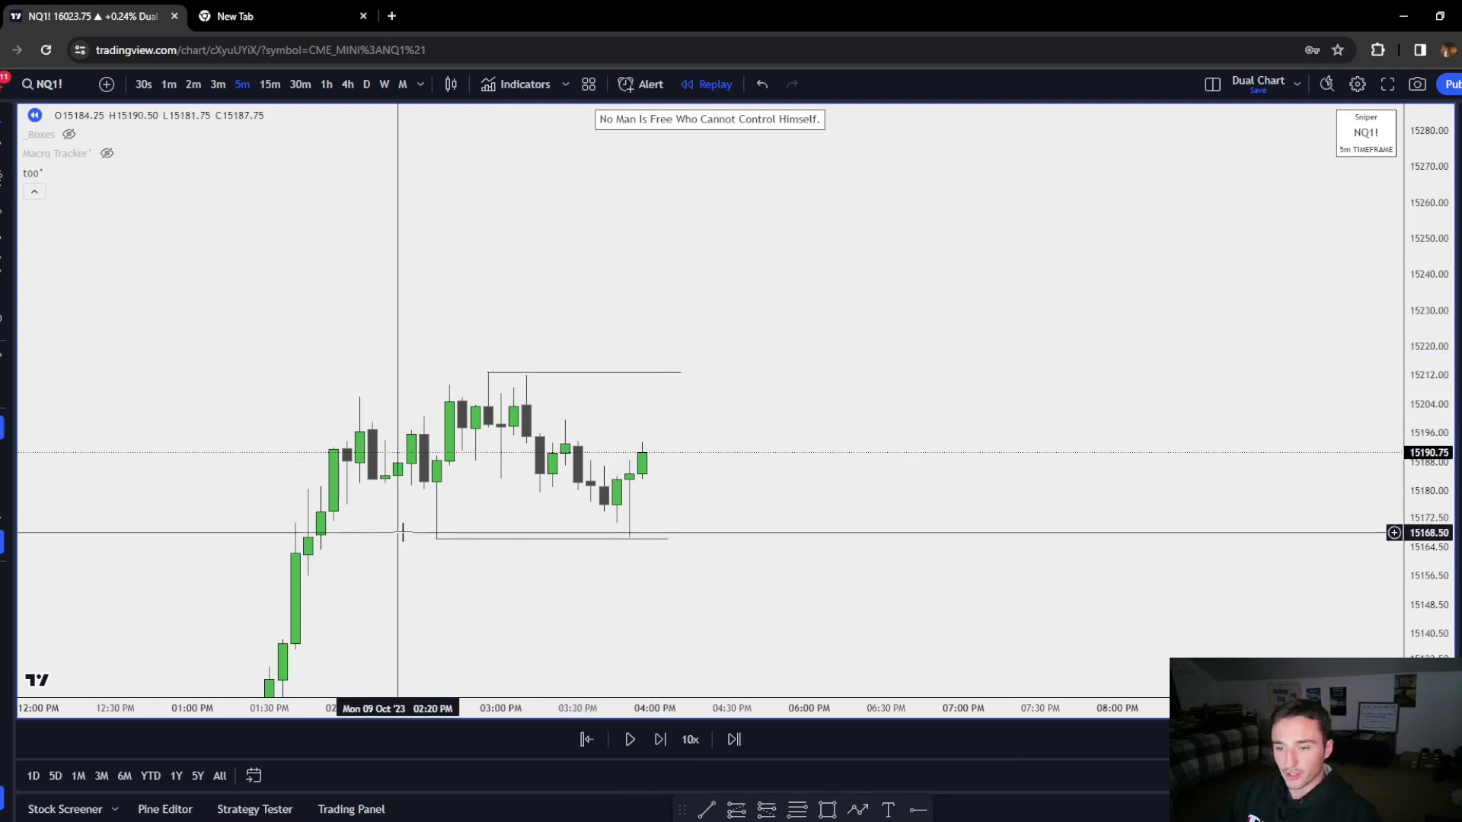
Switch the chart to the daily timeframe and remove all drawings
left_click(367, 84)
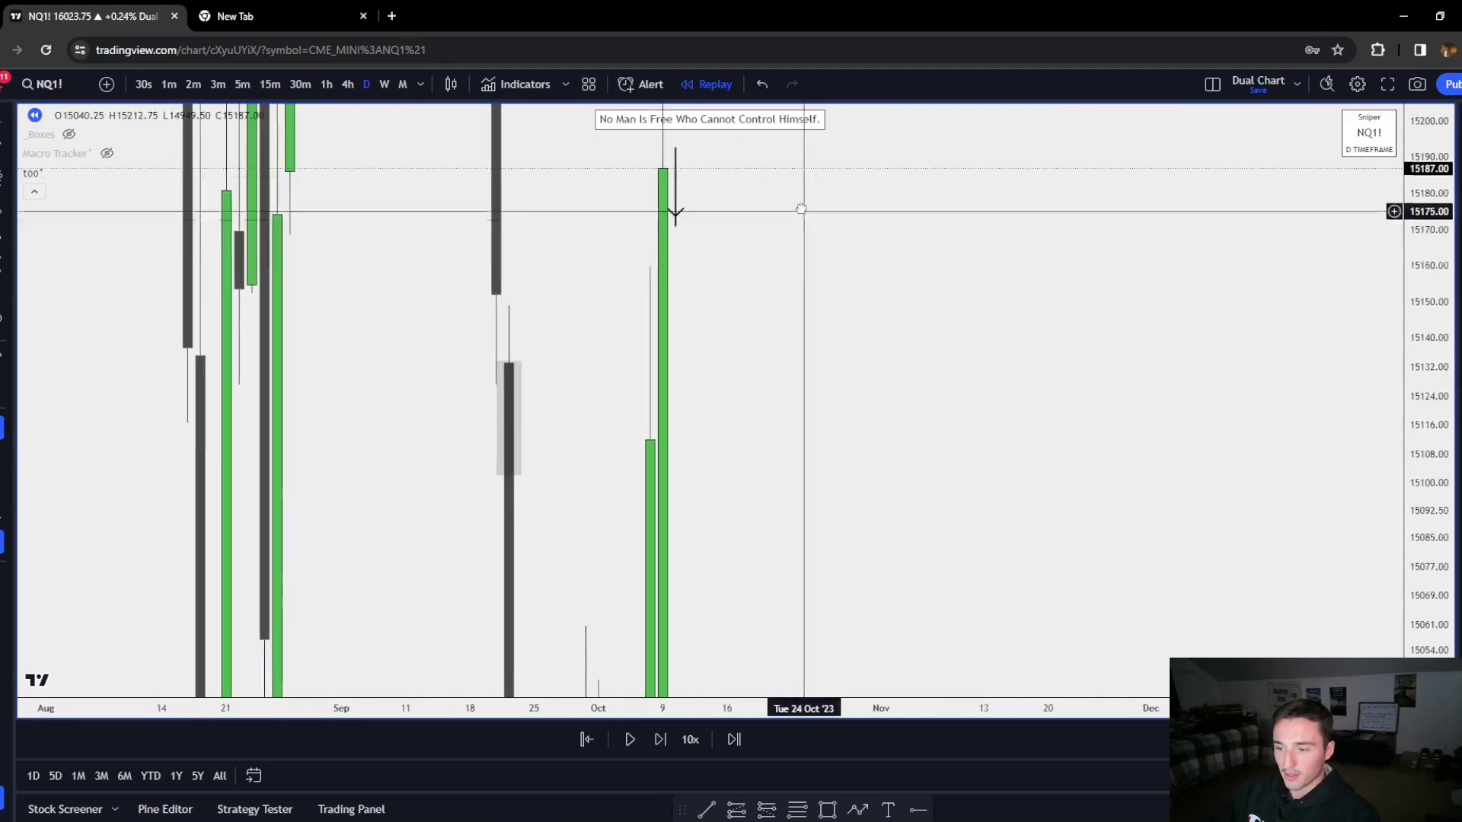
right_click(813, 496)
left_click(934, 749)
left_click_drag(855, 366, 922, 302)
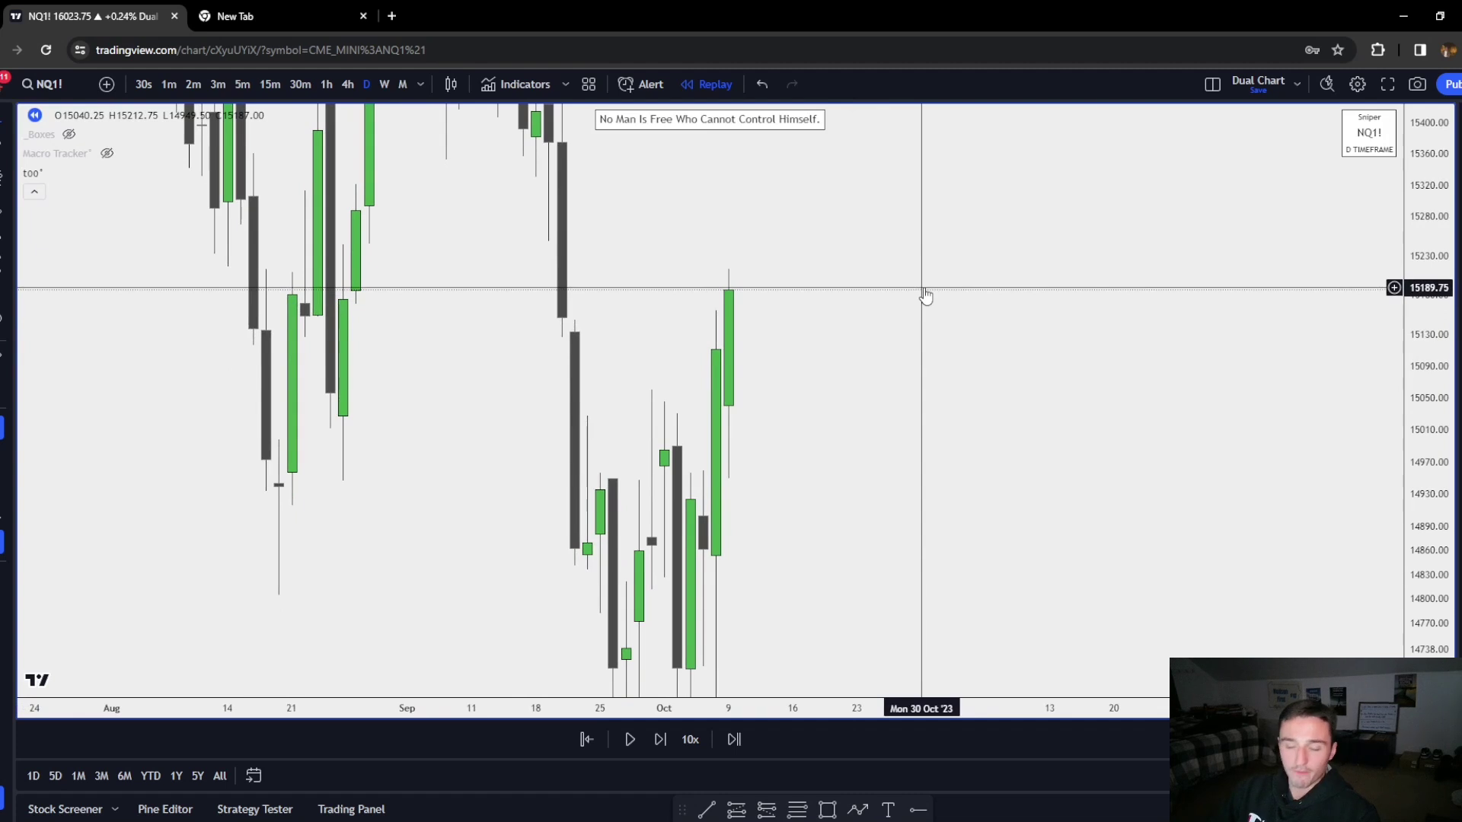